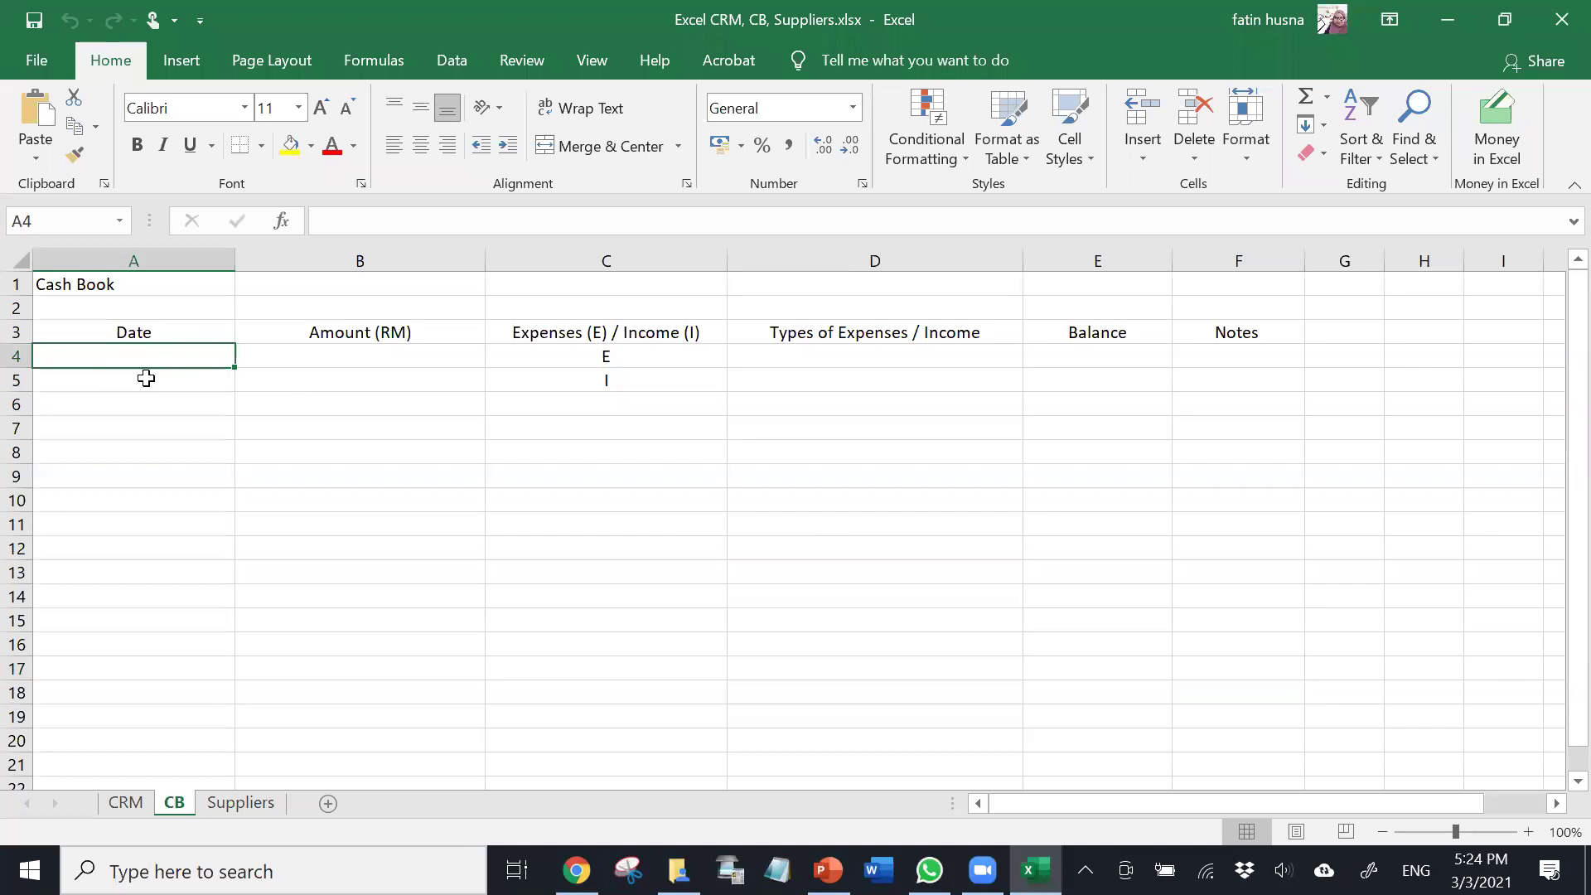
click(494, 456)
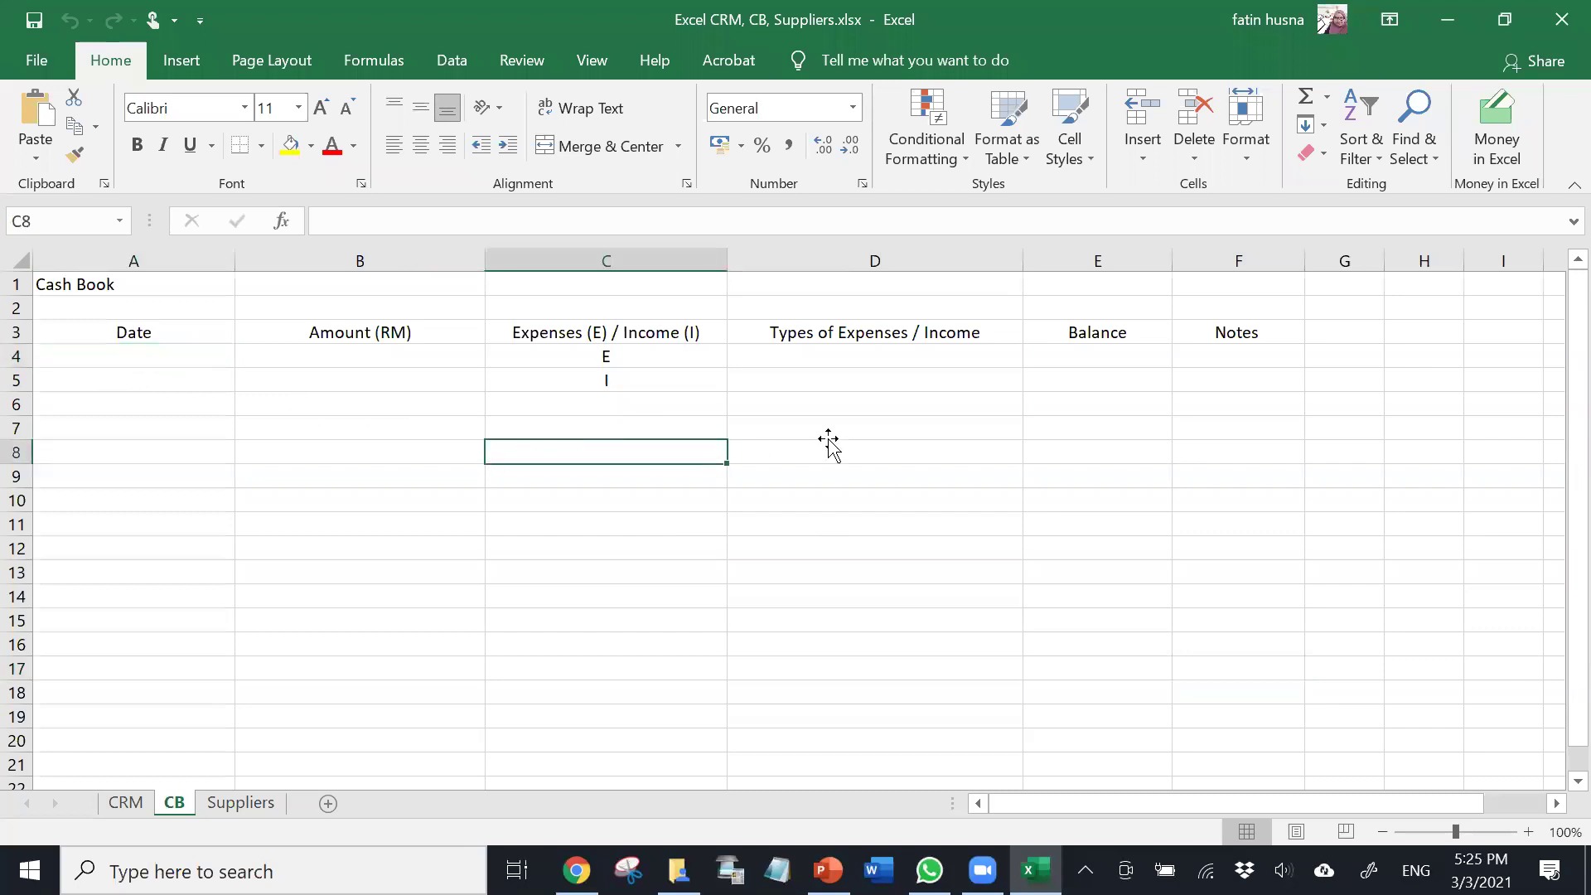
click(1101, 427)
click(1297, 423)
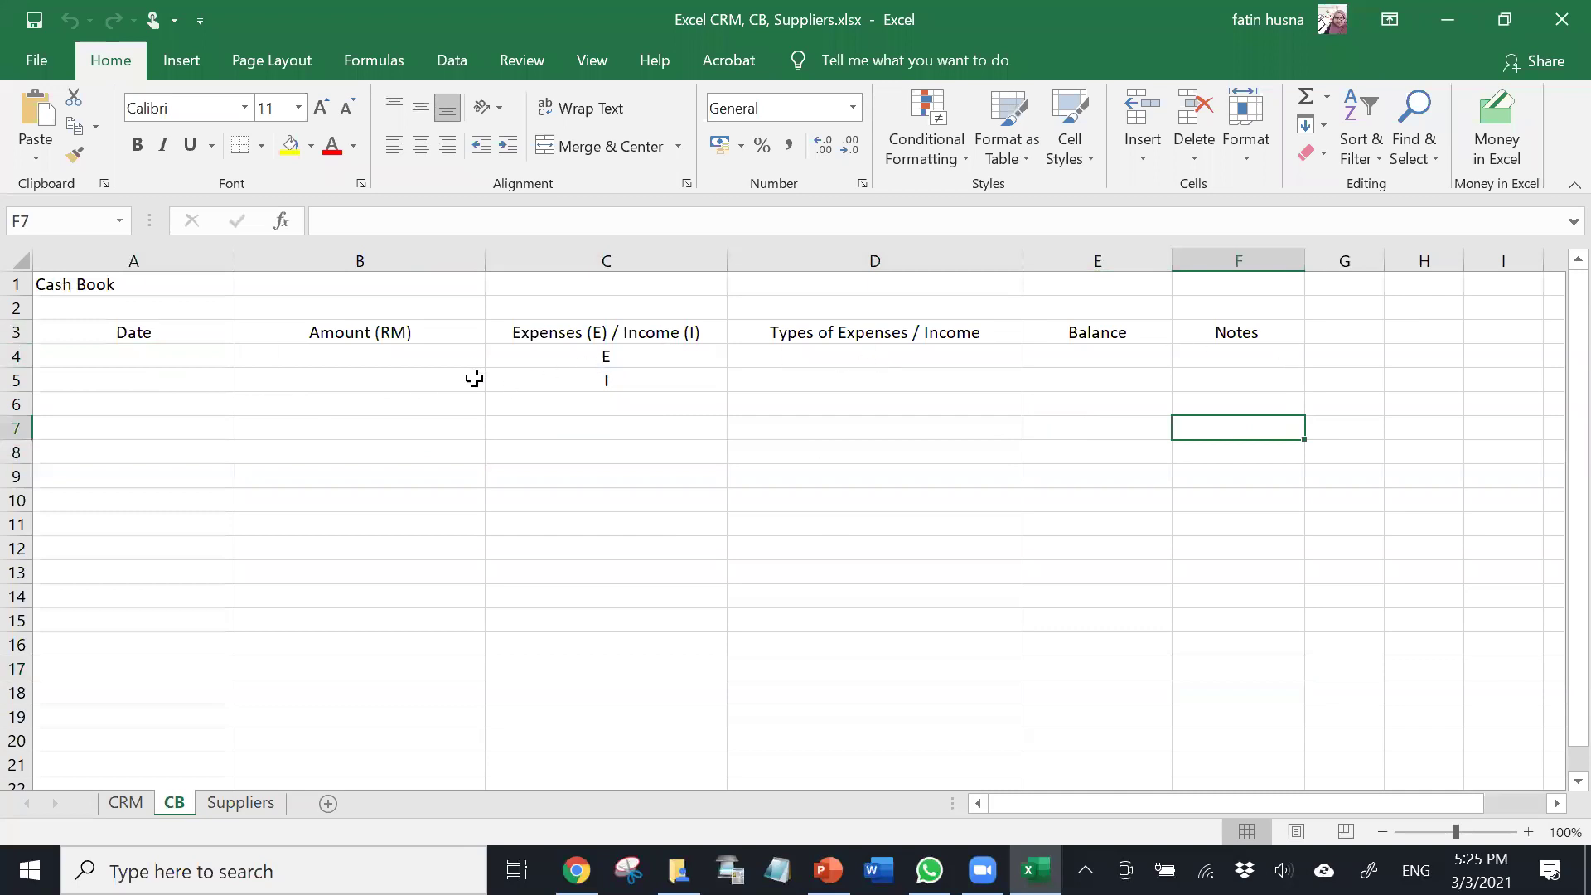
click(182, 363)
click(396, 367)
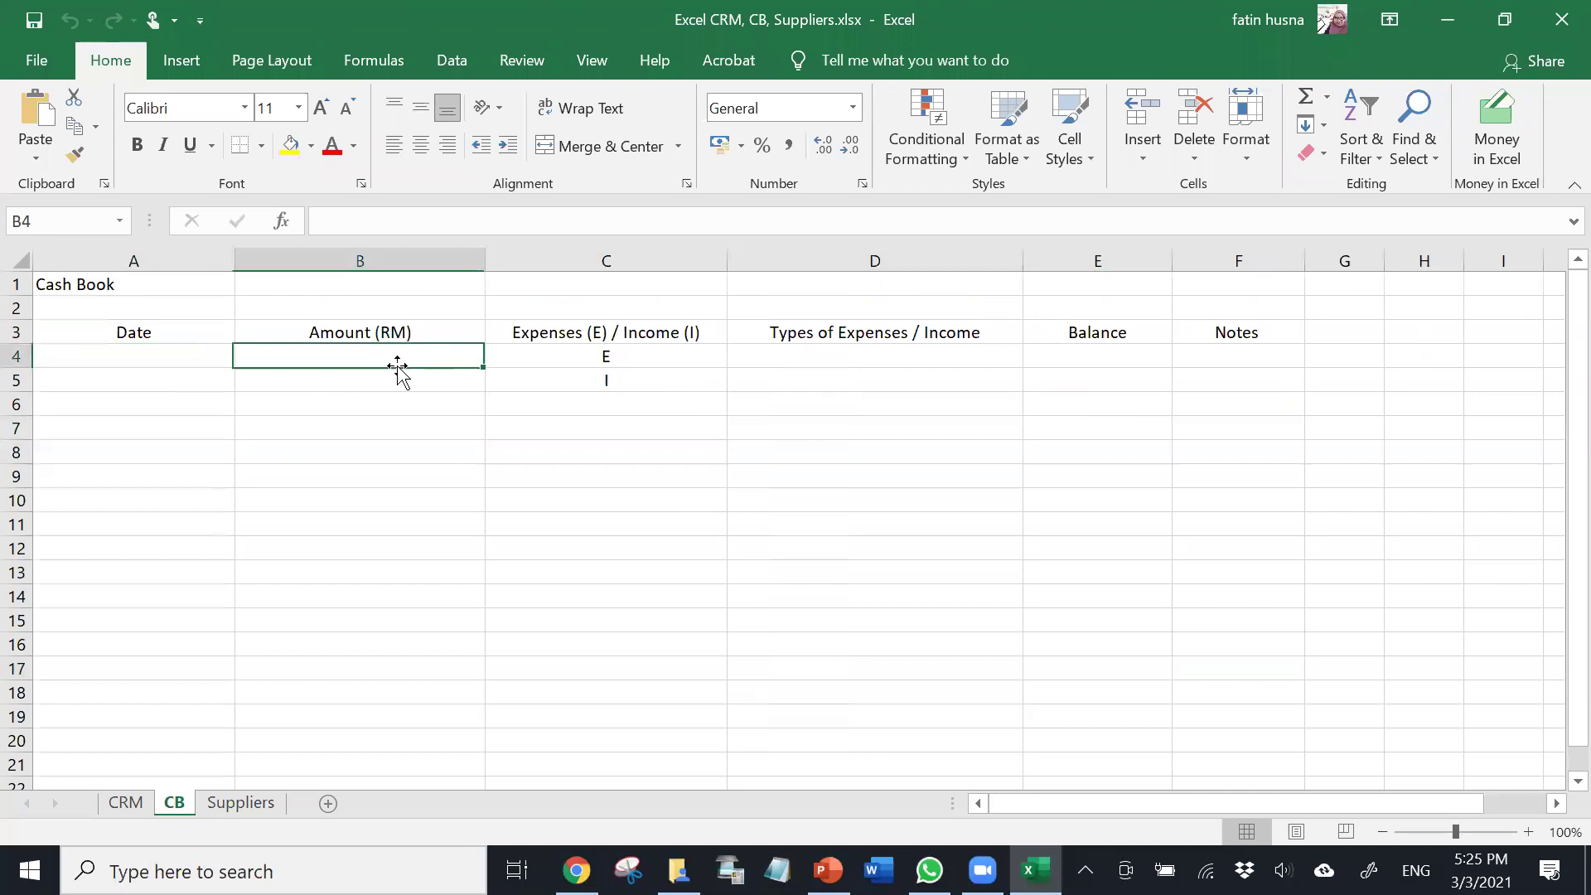
click(602, 356)
click(597, 382)
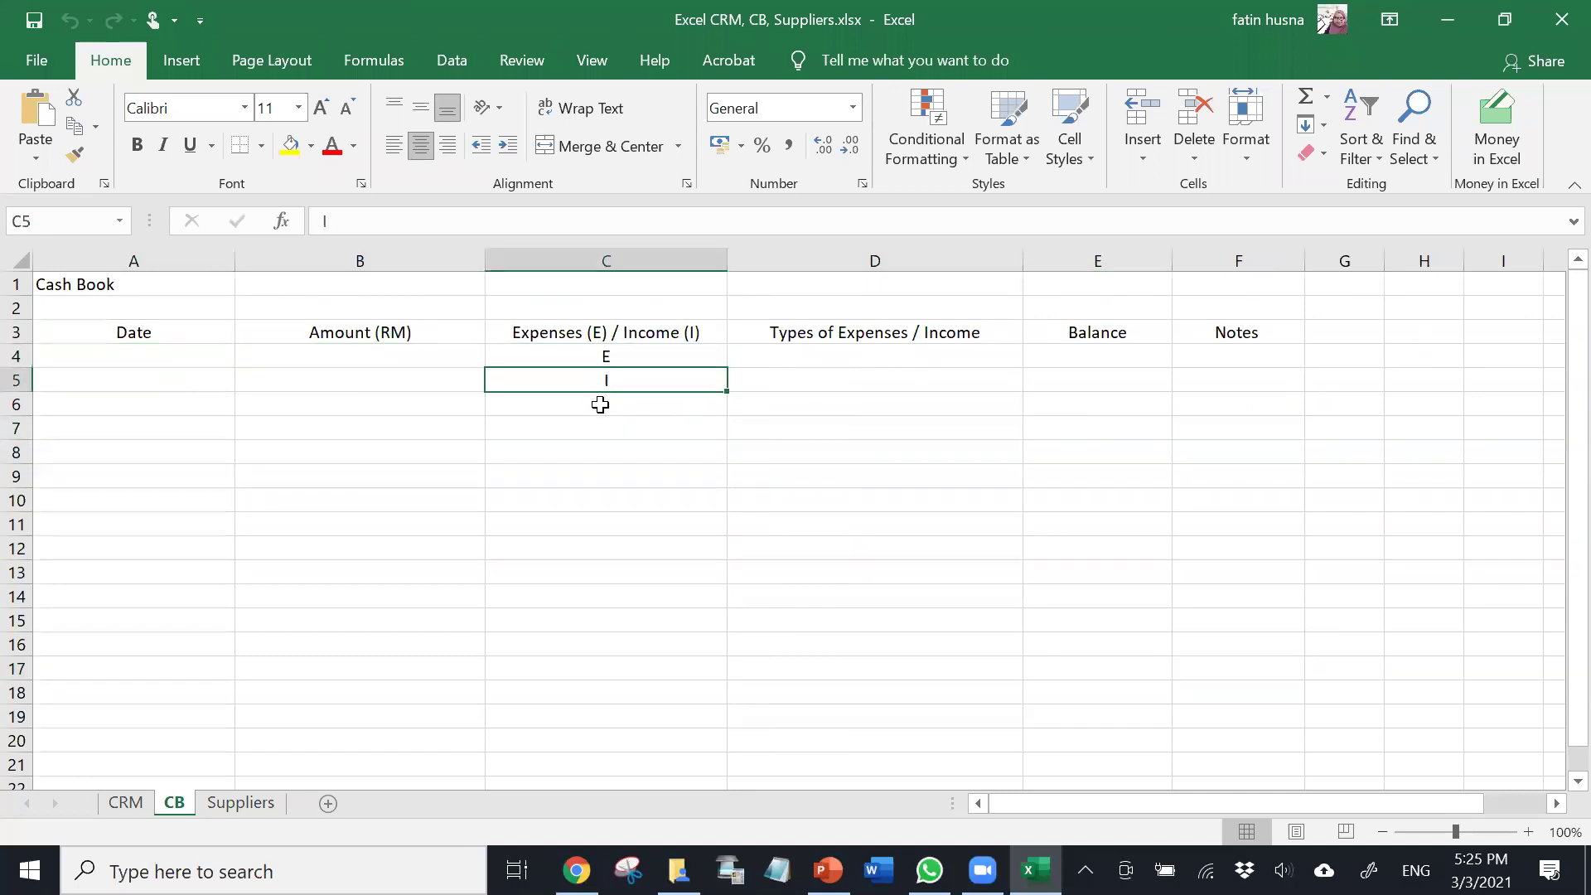
- Enter Capital in cell C6, beneath the E and I entries of the Expenses / Income column
click(593, 359)
key(Down)
key(Down)
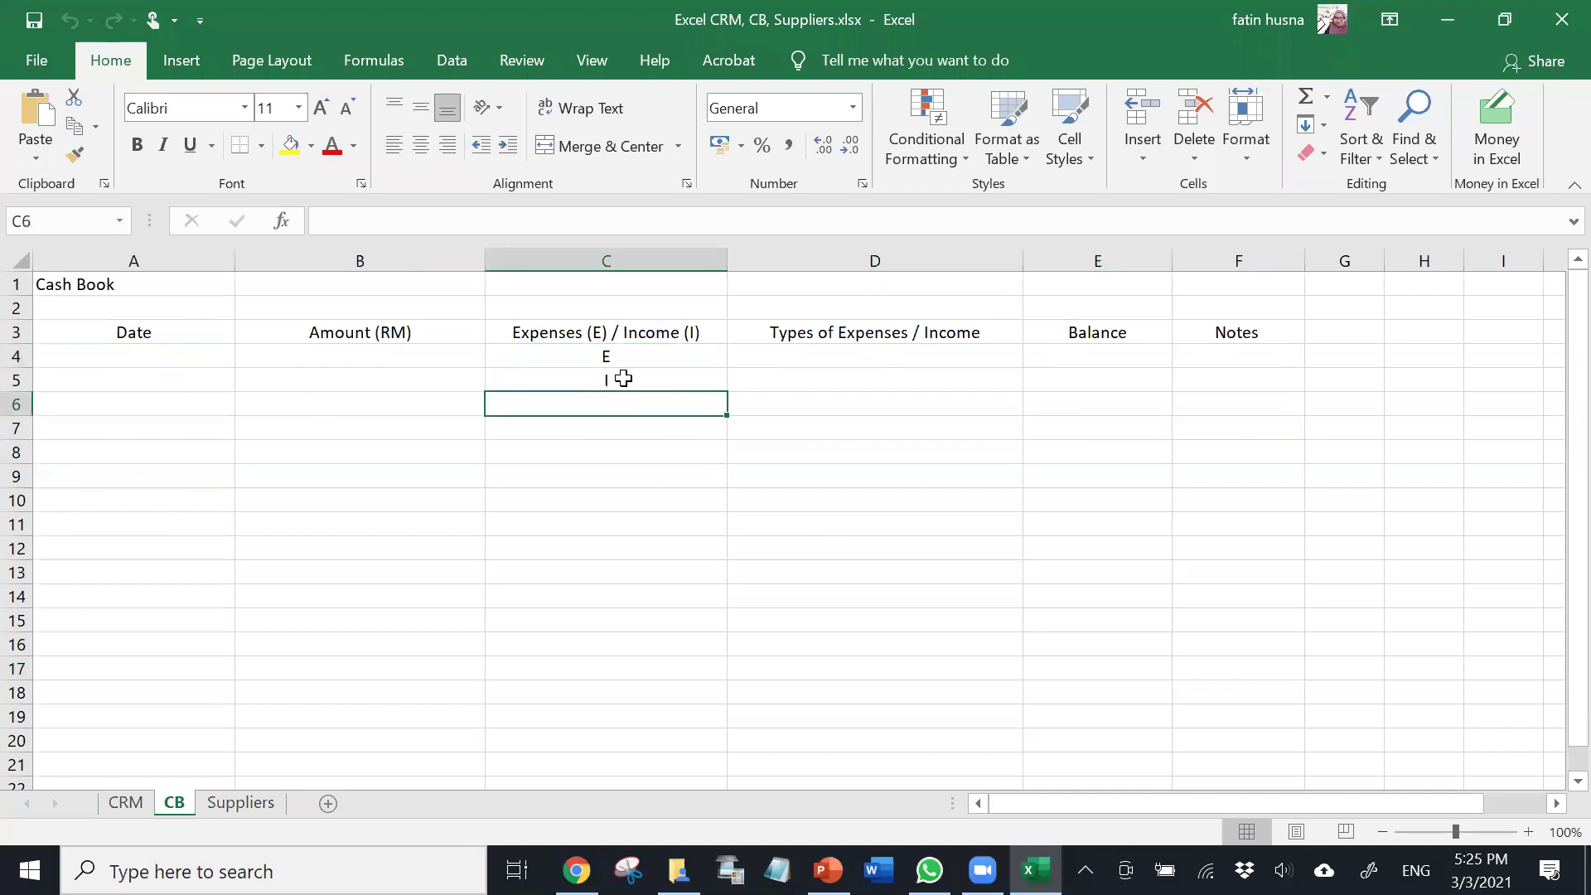
text(Capital)
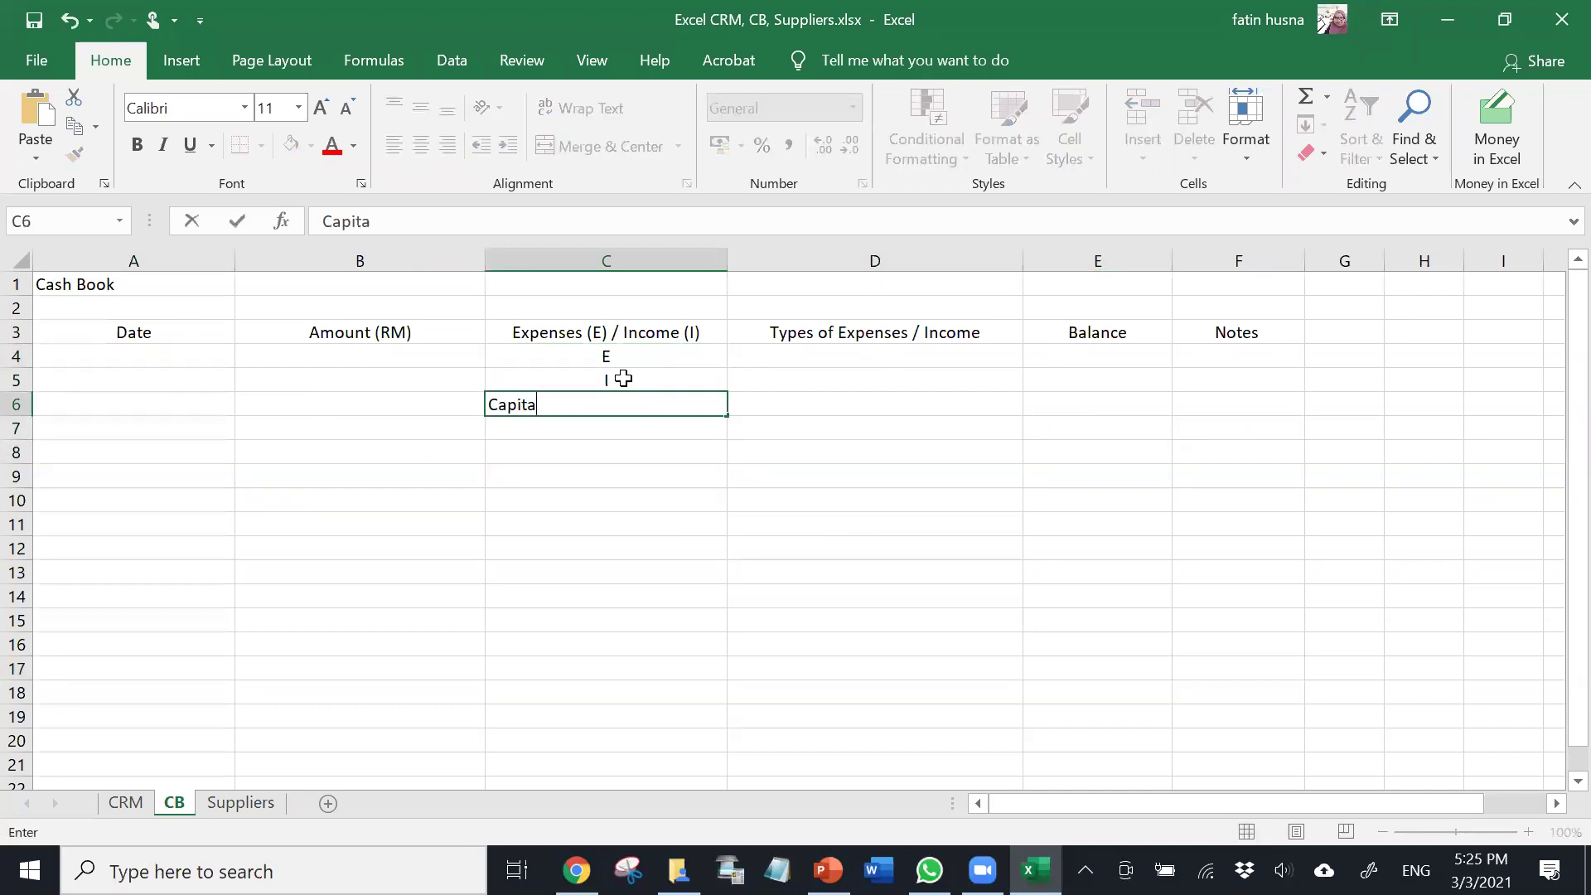
click(799, 454)
- Enter Raw in cell D4 as the type of expense for the E row
click(840, 406)
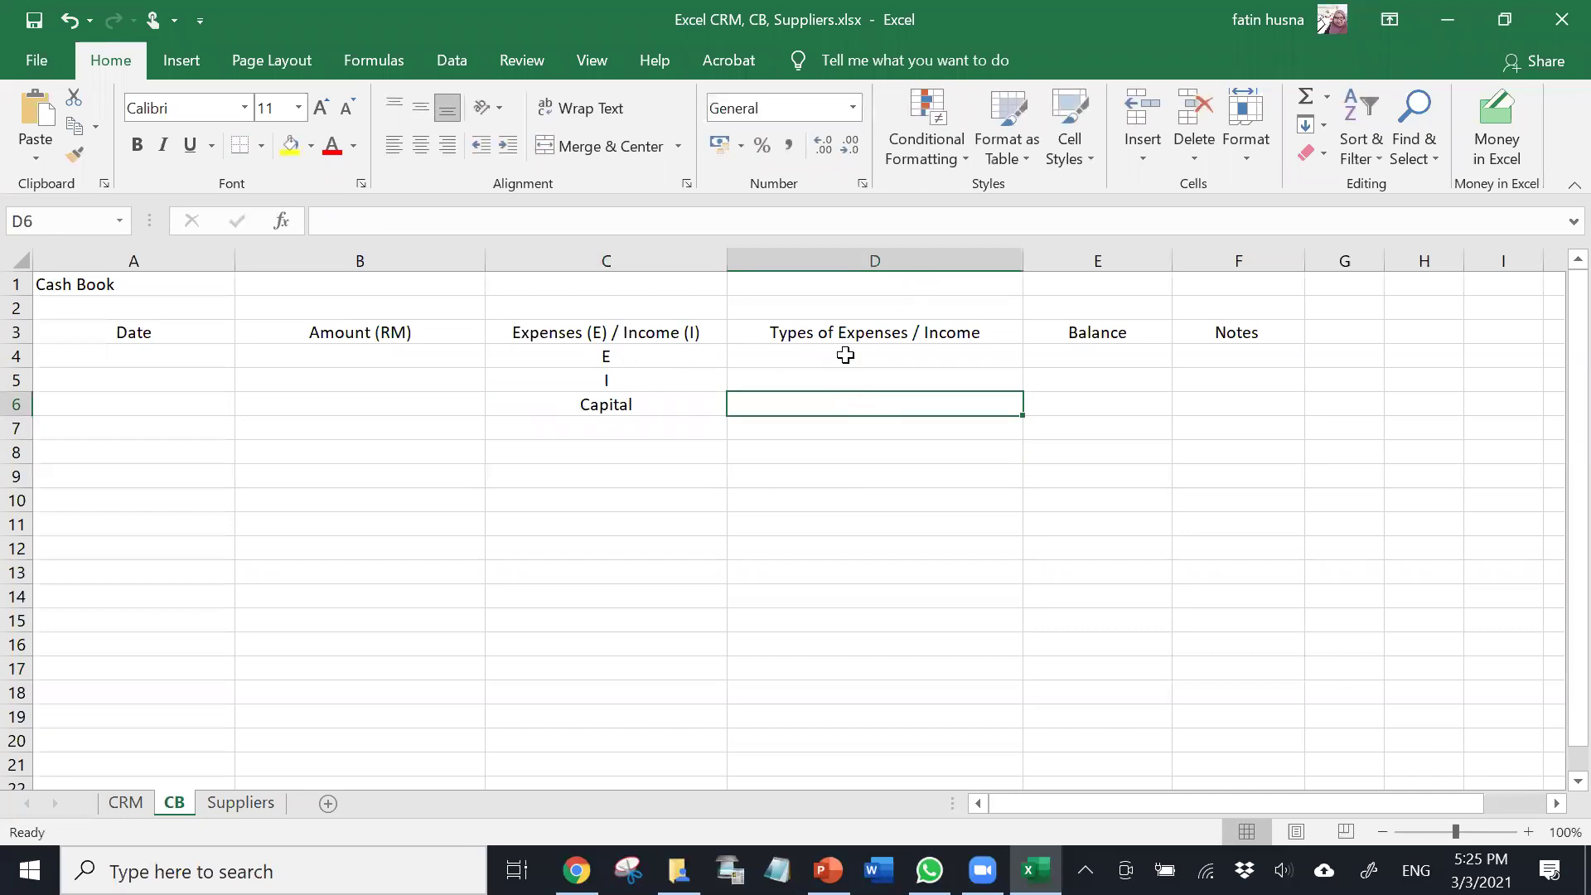
click(923, 352)
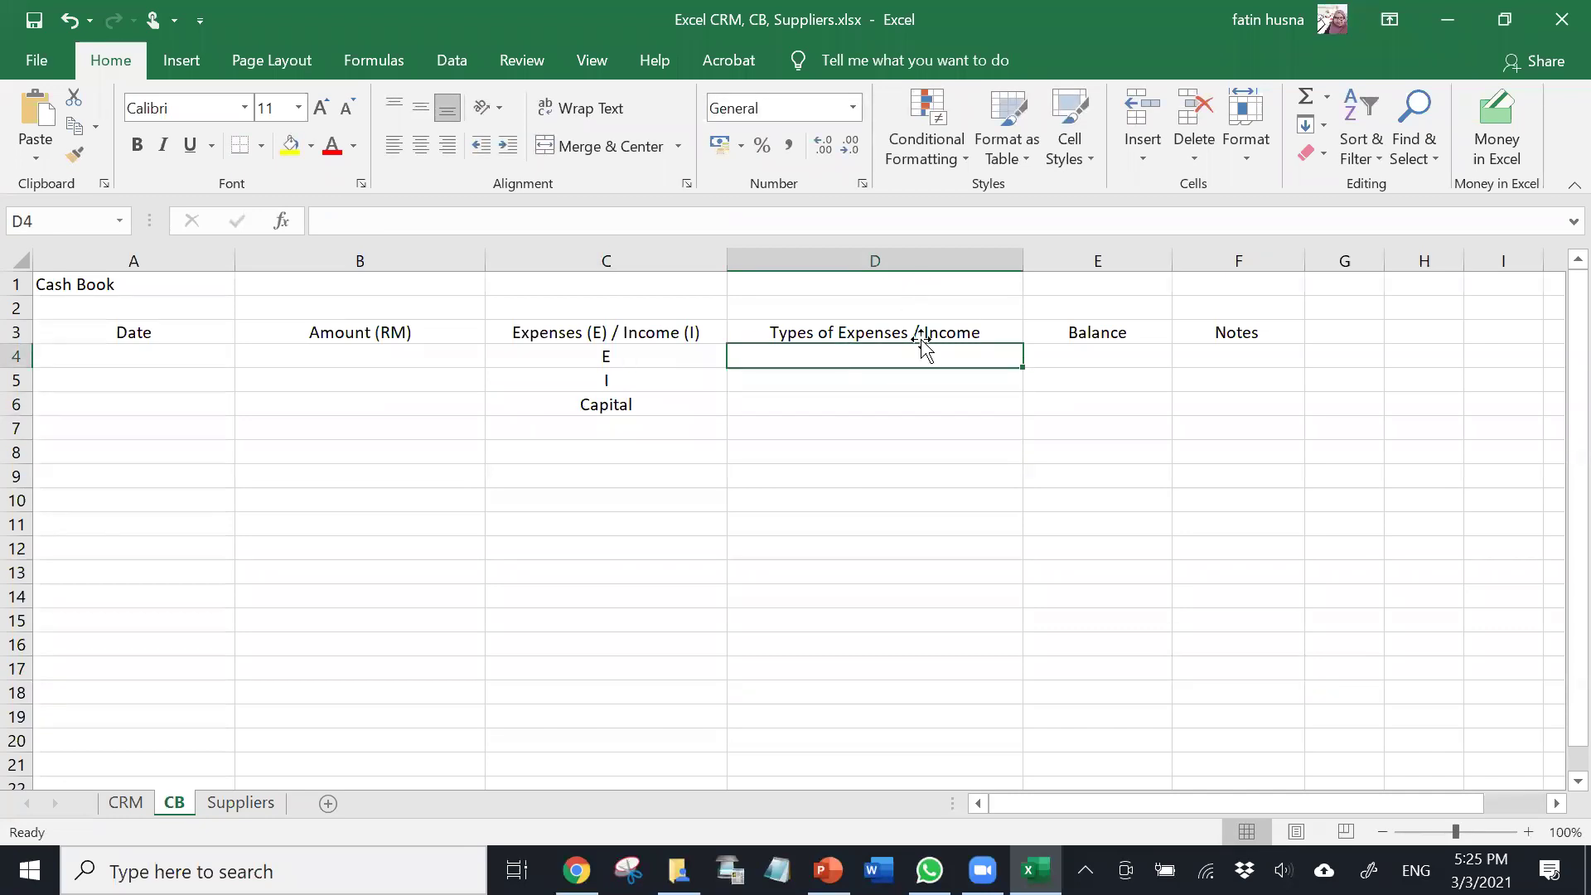
text(Raw)
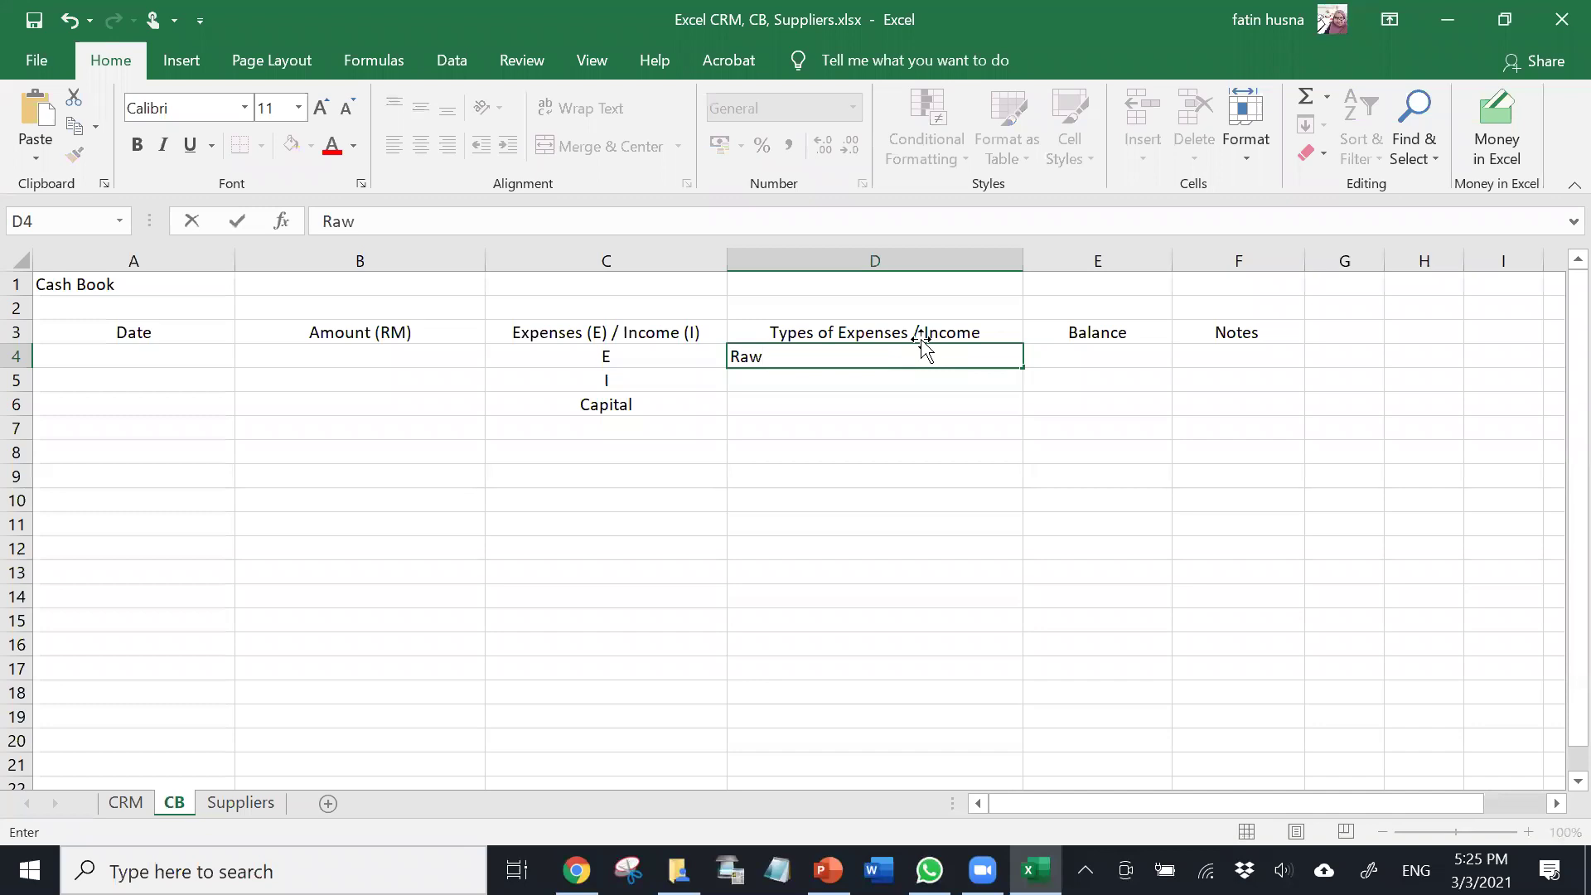
click(1003, 460)
click(859, 384)
click(853, 431)
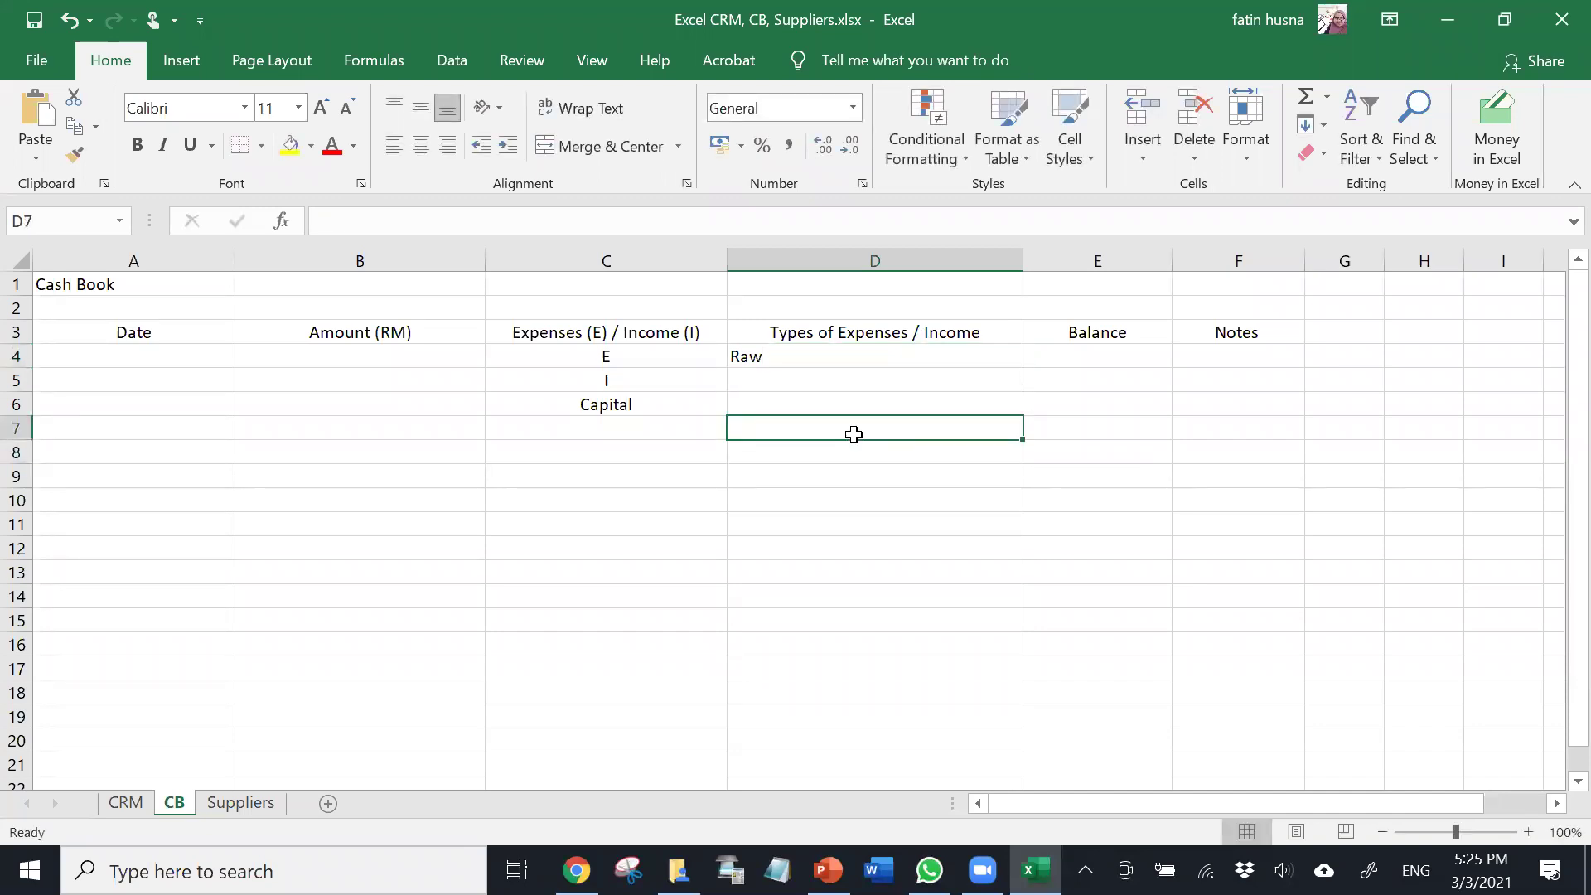
- Insert a blank row directly beneath the cash book's header row
click(1120, 358)
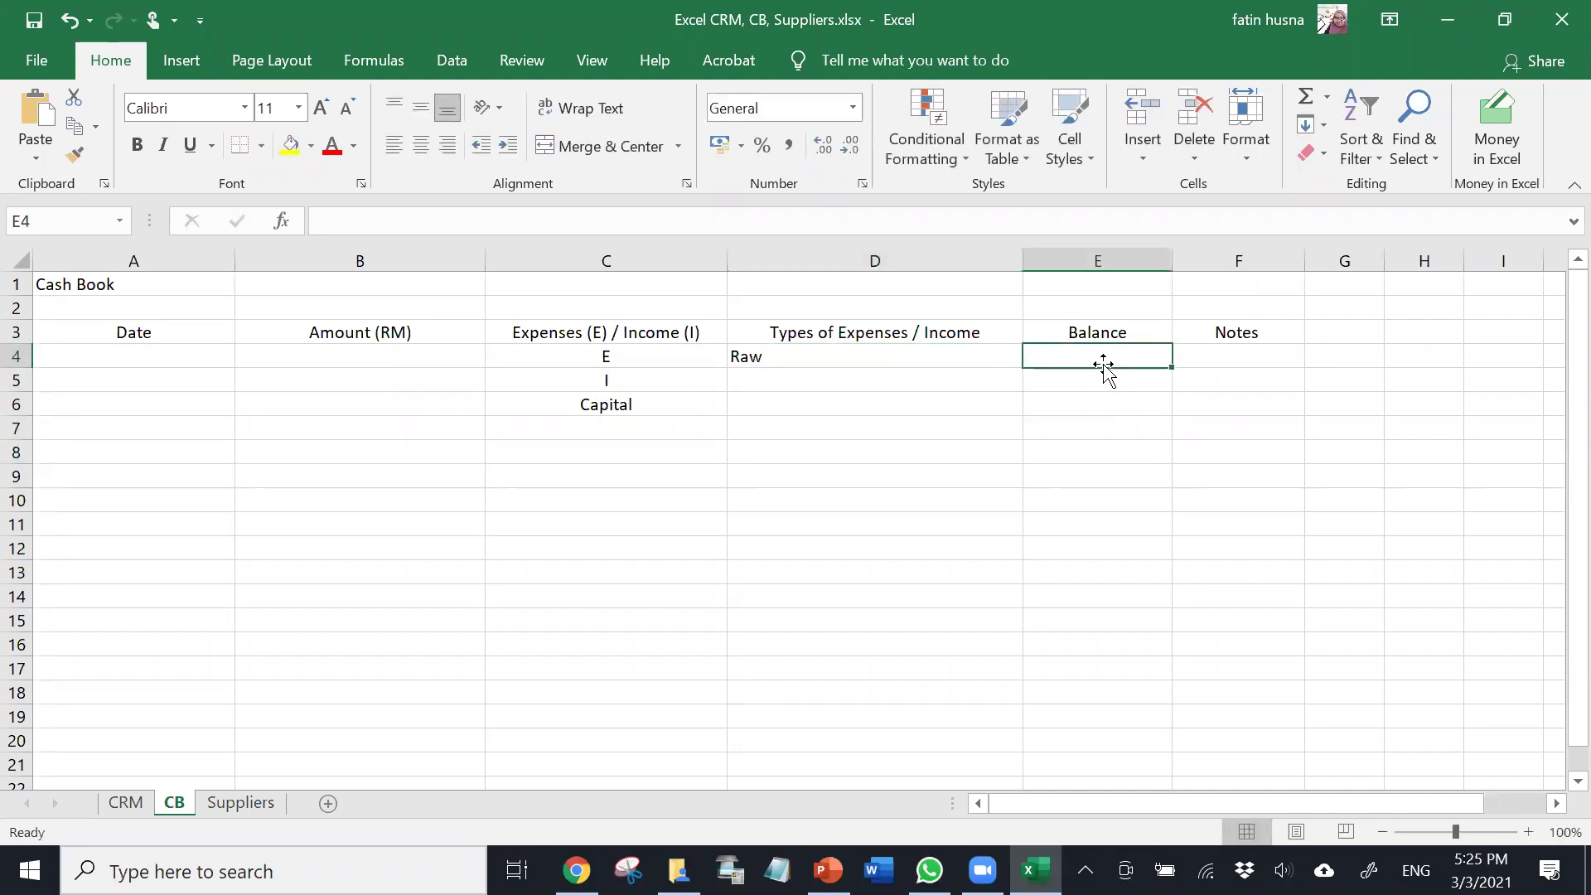
right_click(14, 358)
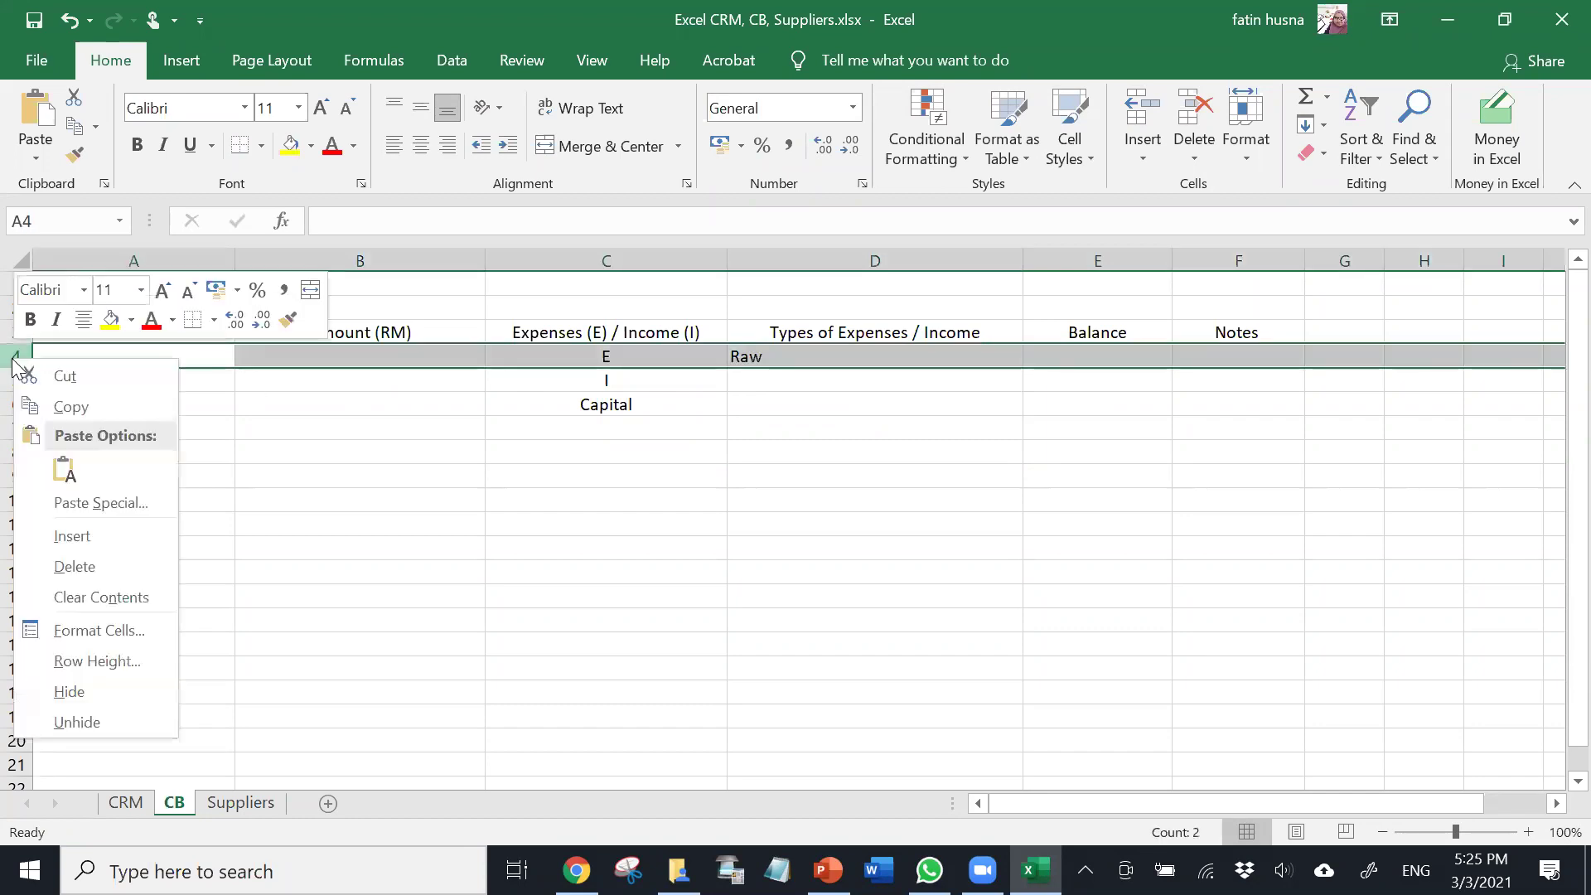
click(72, 535)
click(220, 352)
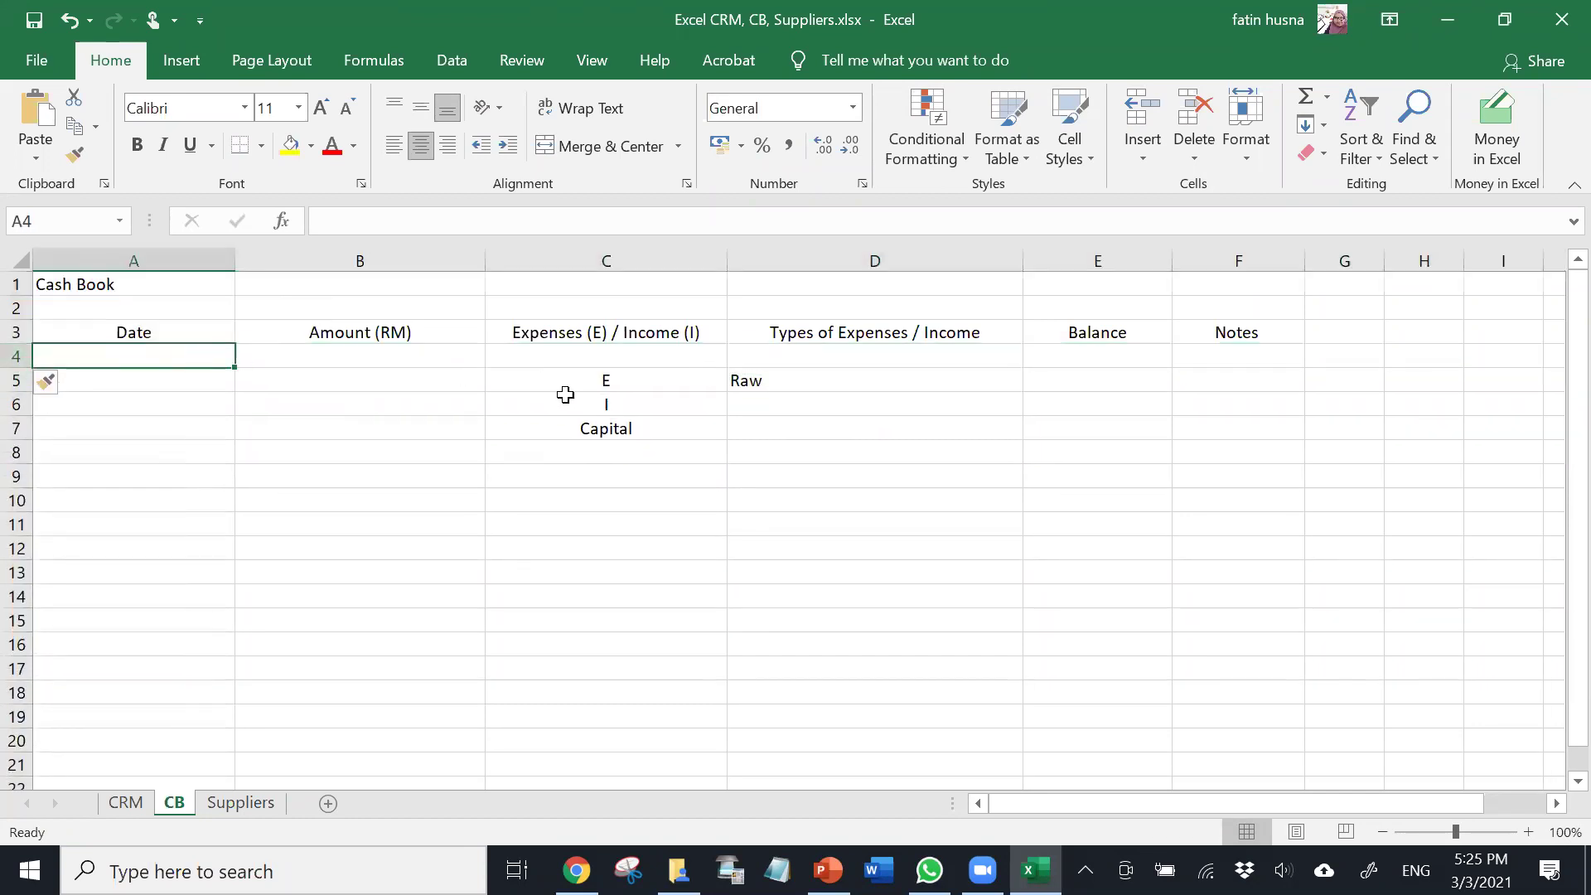
- Move the Capital entry from C7 to C4, in the blank row beneath the headers
click(569, 426)
right_click(572, 426)
click(598, 284)
click(601, 358)
right_click(601, 358)
click(648, 377)
click(790, 354)
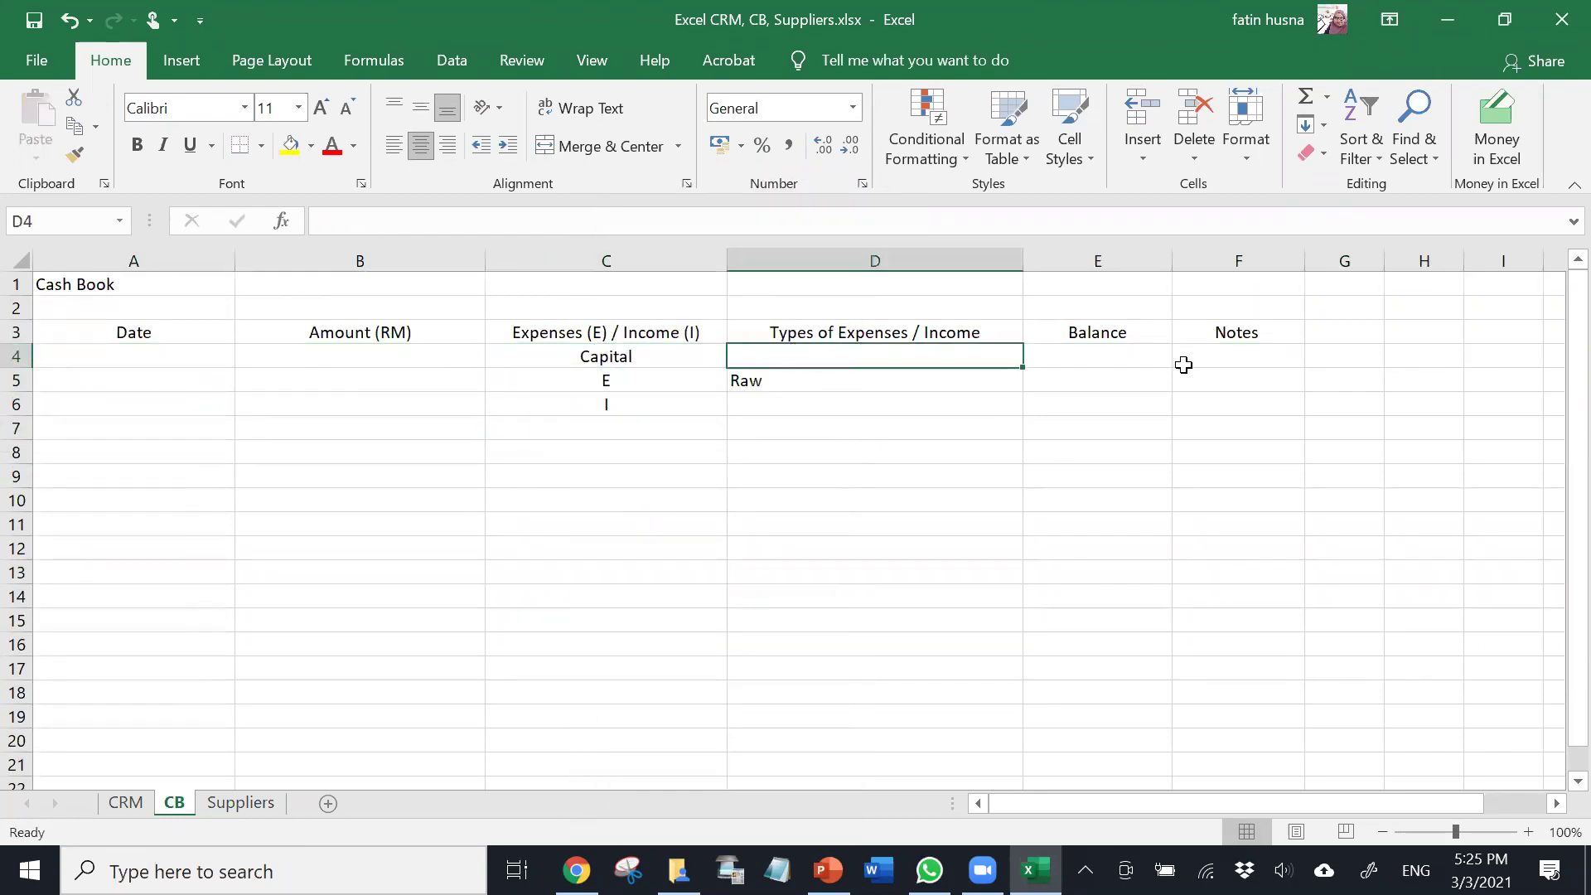
- Enter 600 in cell E4 as the balance for the Capital row
click(1100, 356)
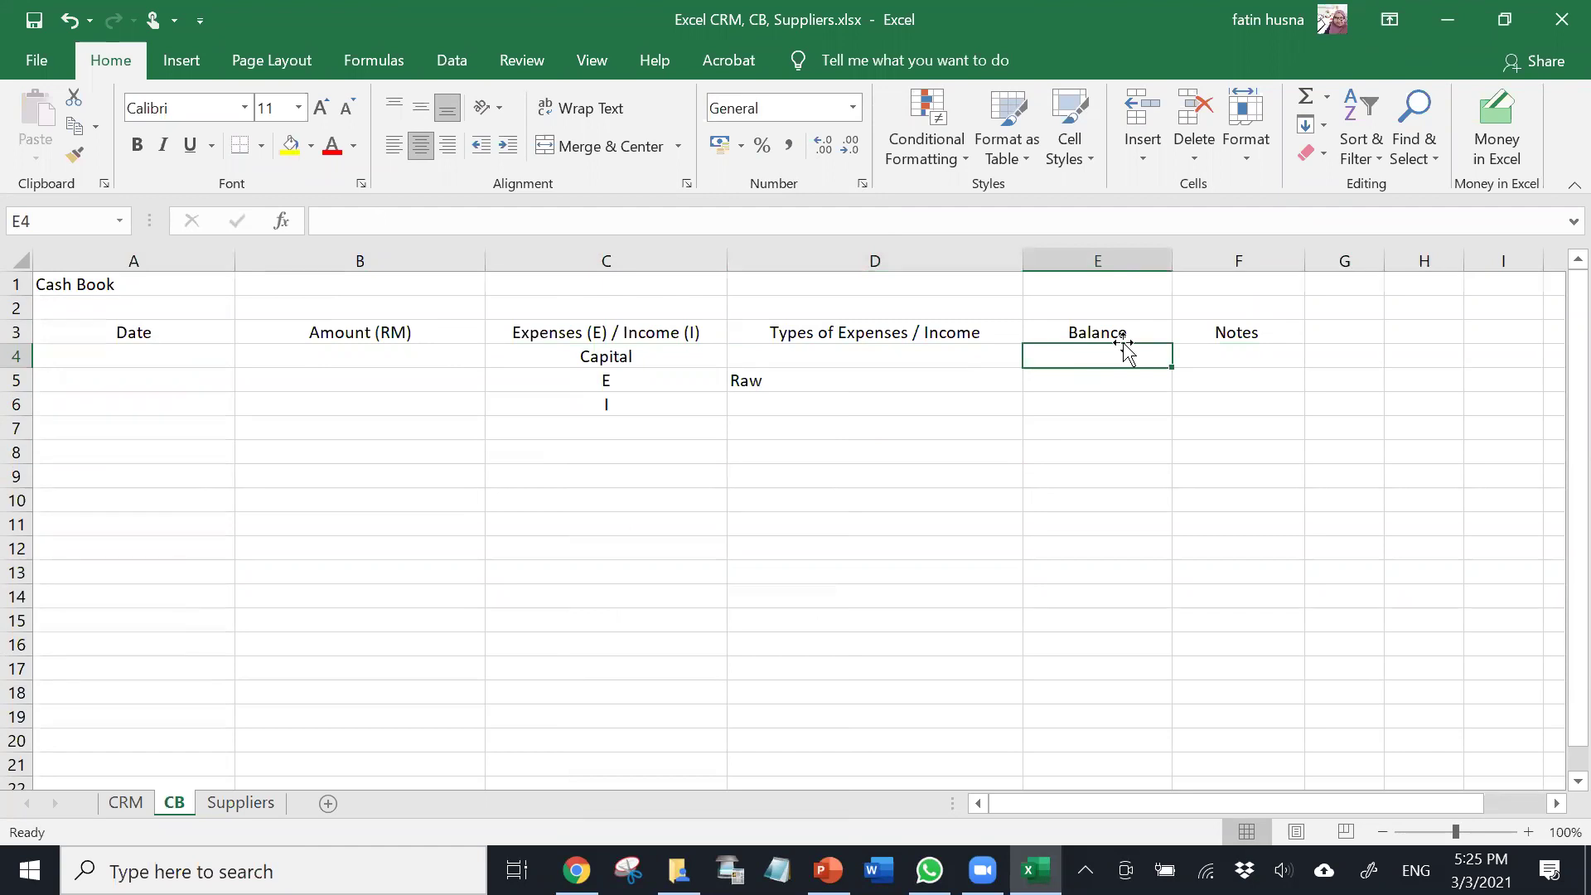
text(500)
key(BackSpace)
key(BackSpace)
key(BackSpace)
text(5)
key(BackSpace)
text(600)
click(1293, 379)
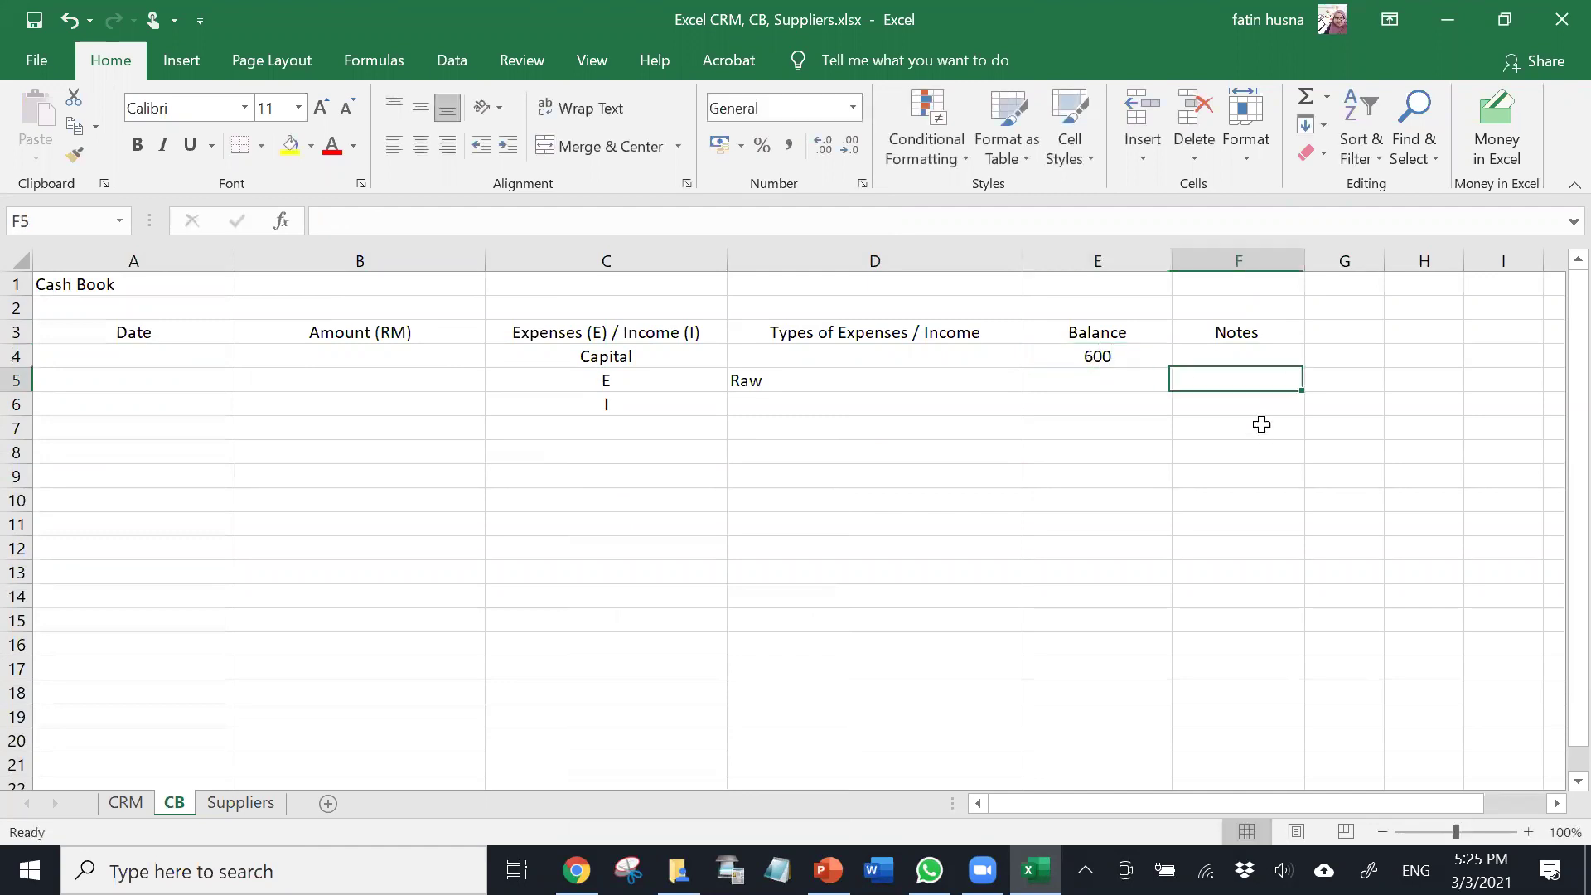
- Add the note "100/ member" to the Capital row in cell F4
click(1252, 356)
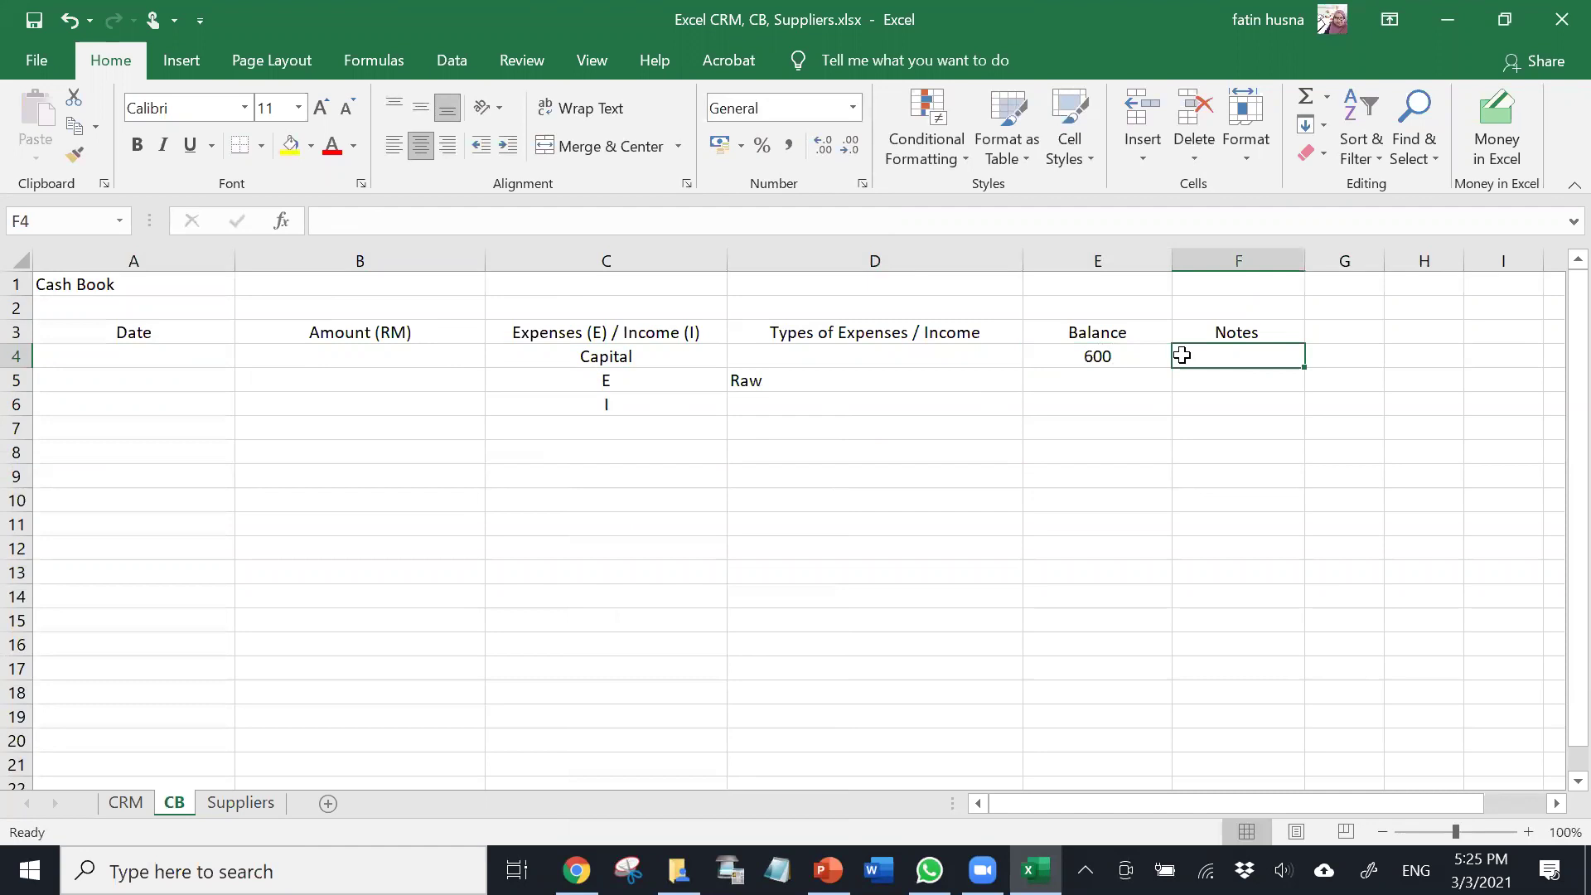
text(100)
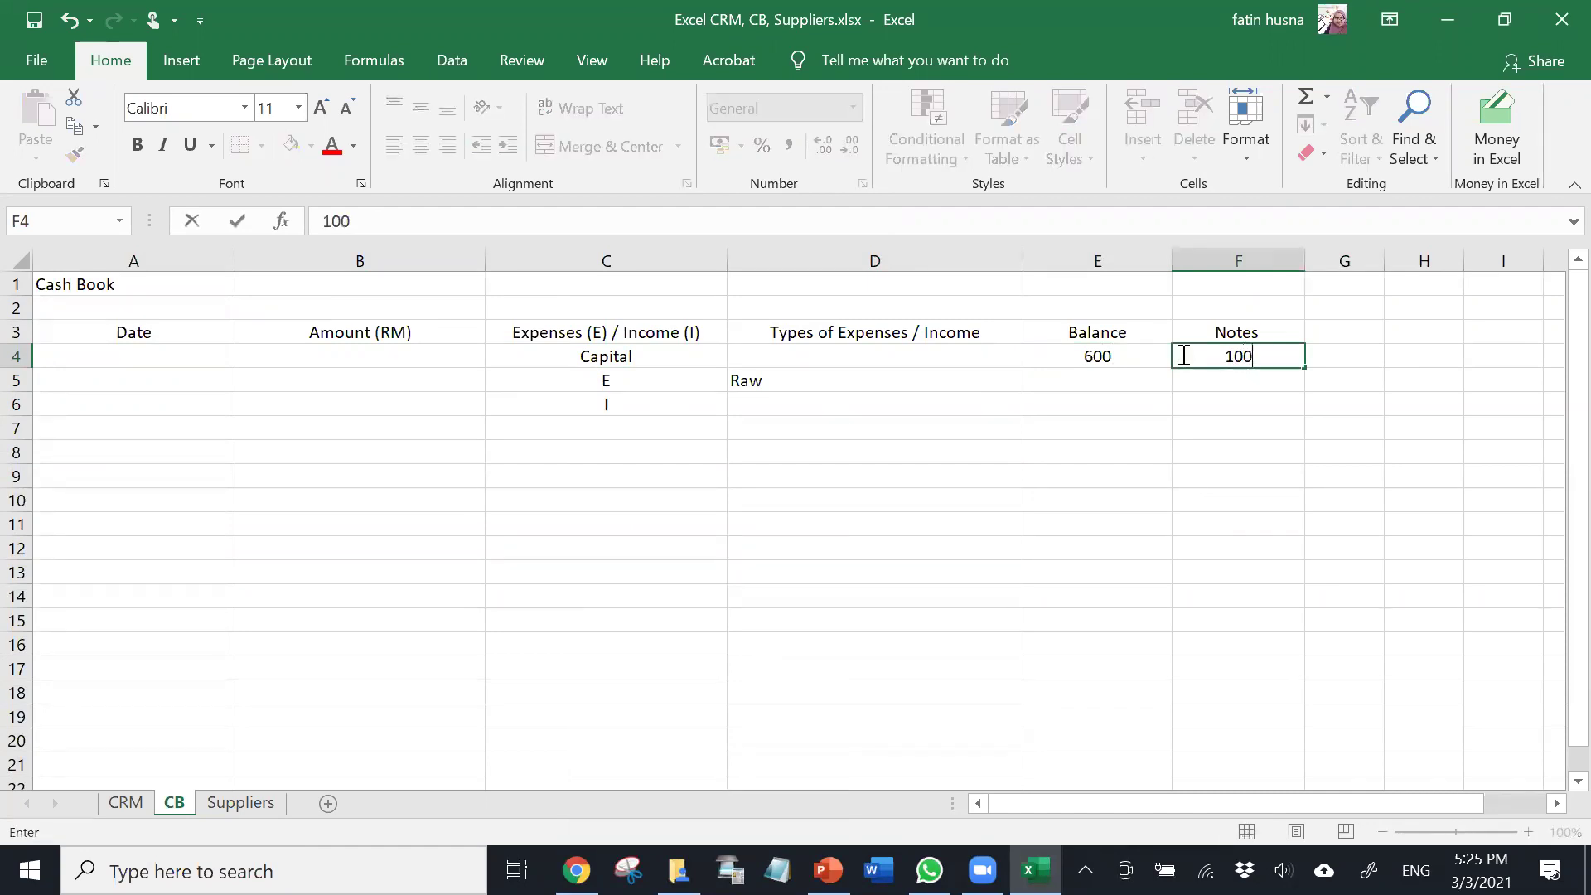
text(/ member)
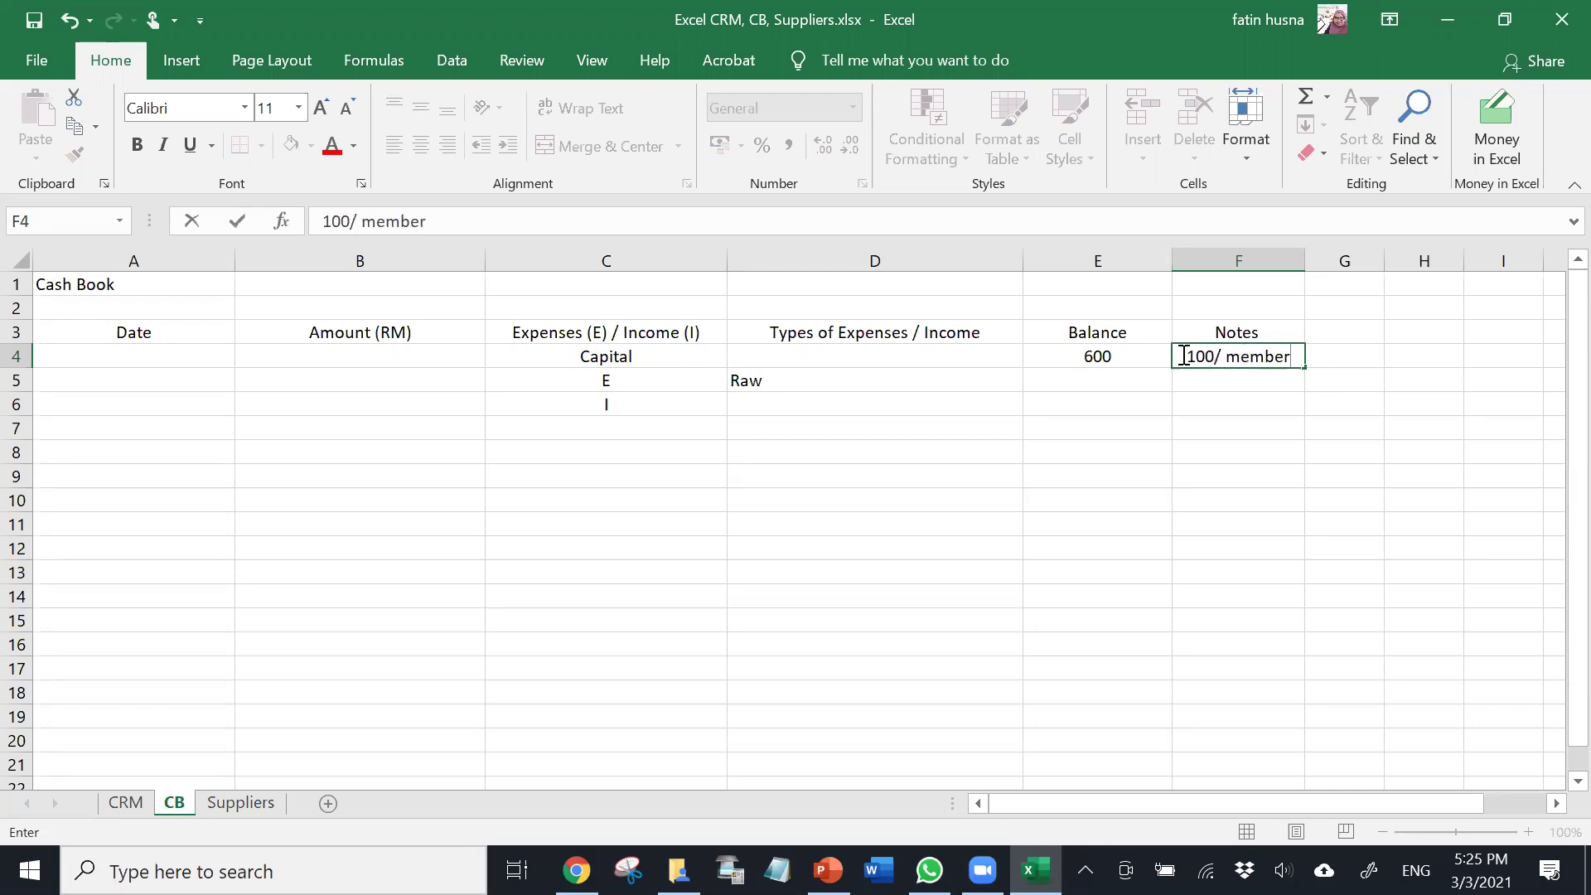
click(1225, 494)
click(828, 489)
click(157, 428)
click(137, 365)
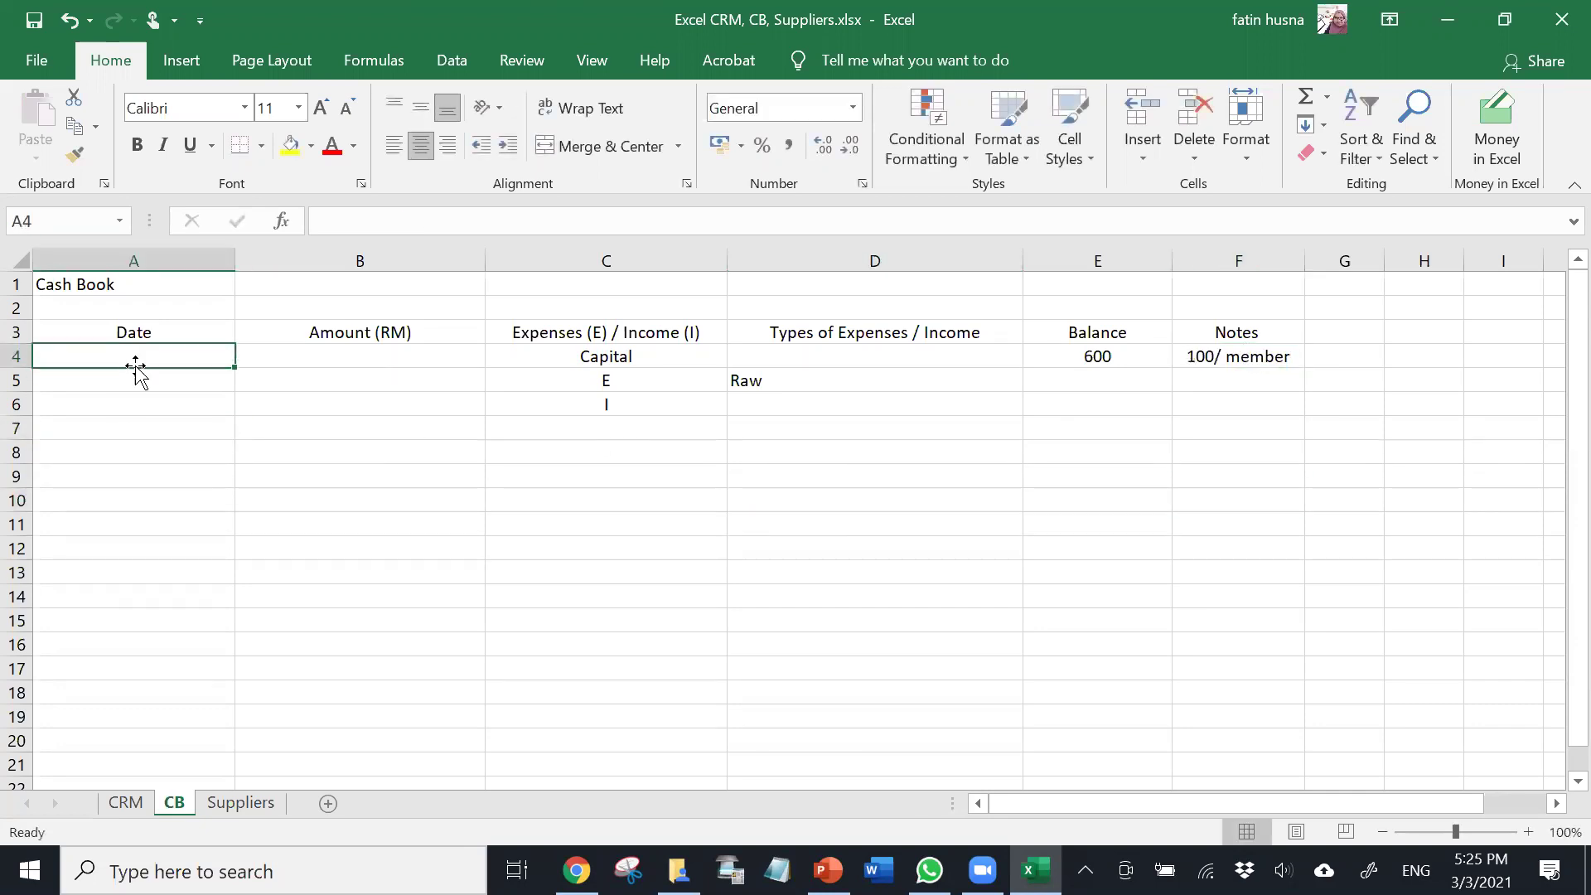
click(136, 381)
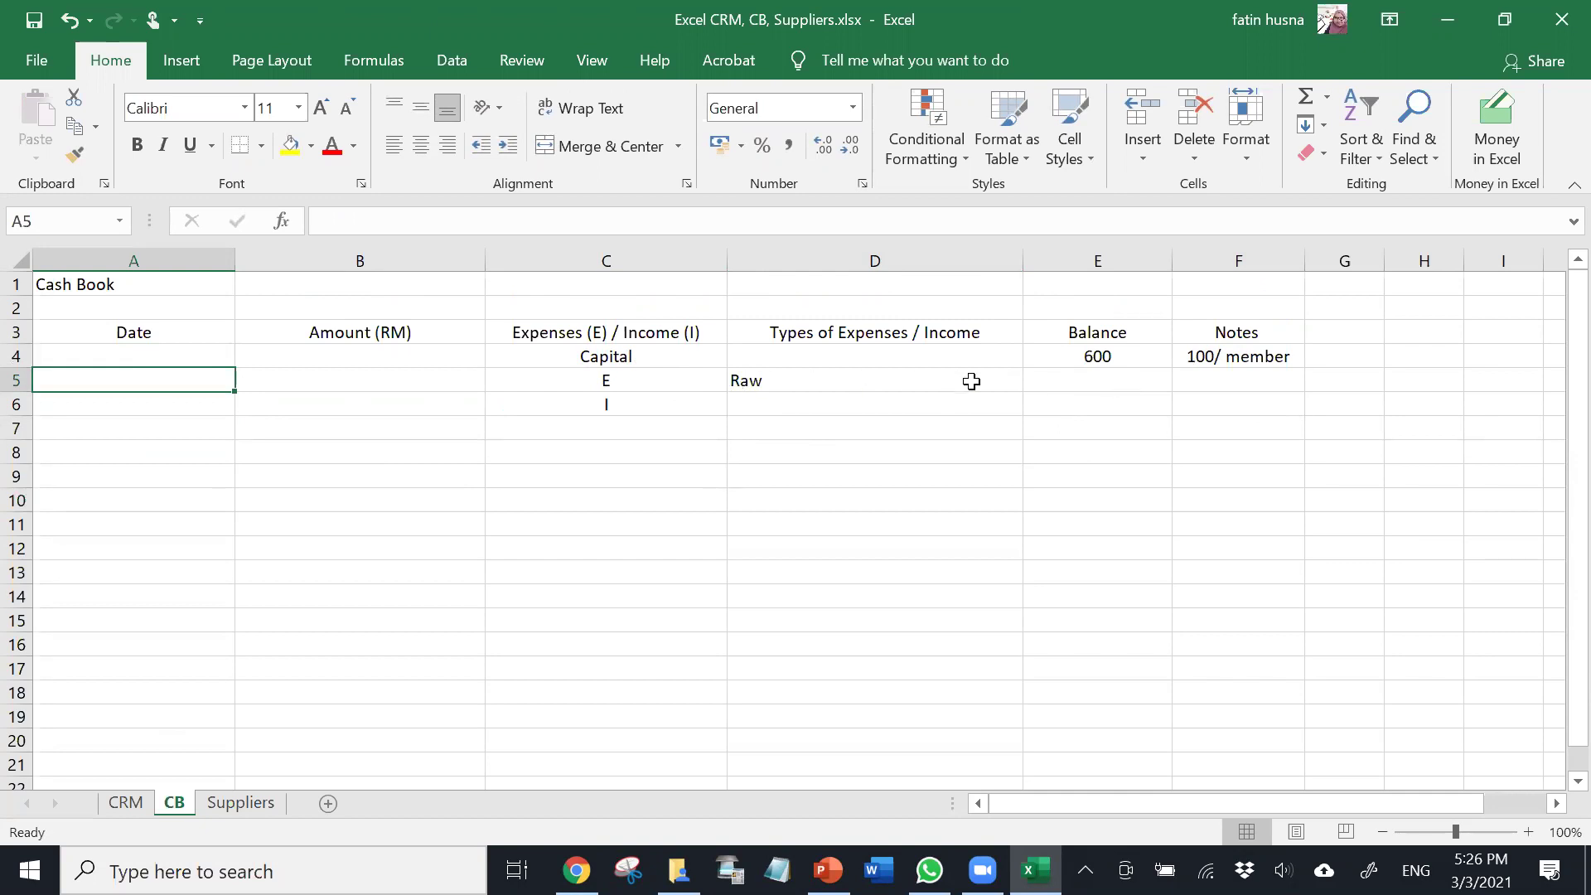
- Enter 100 in cell B5 as the amount of the raw expense
click(365, 393)
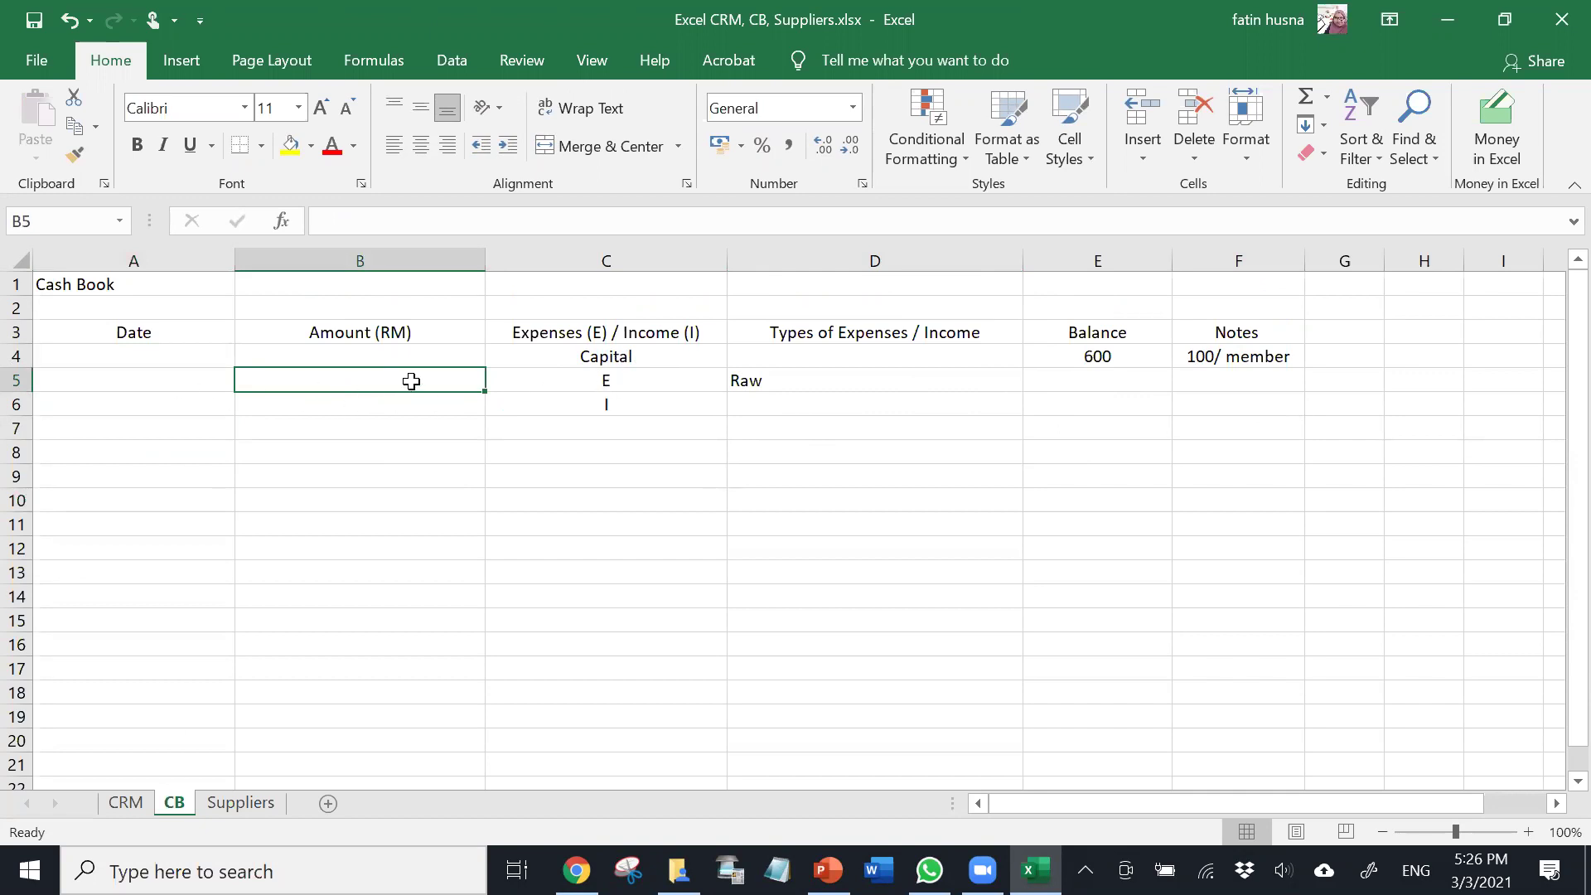
text(100)
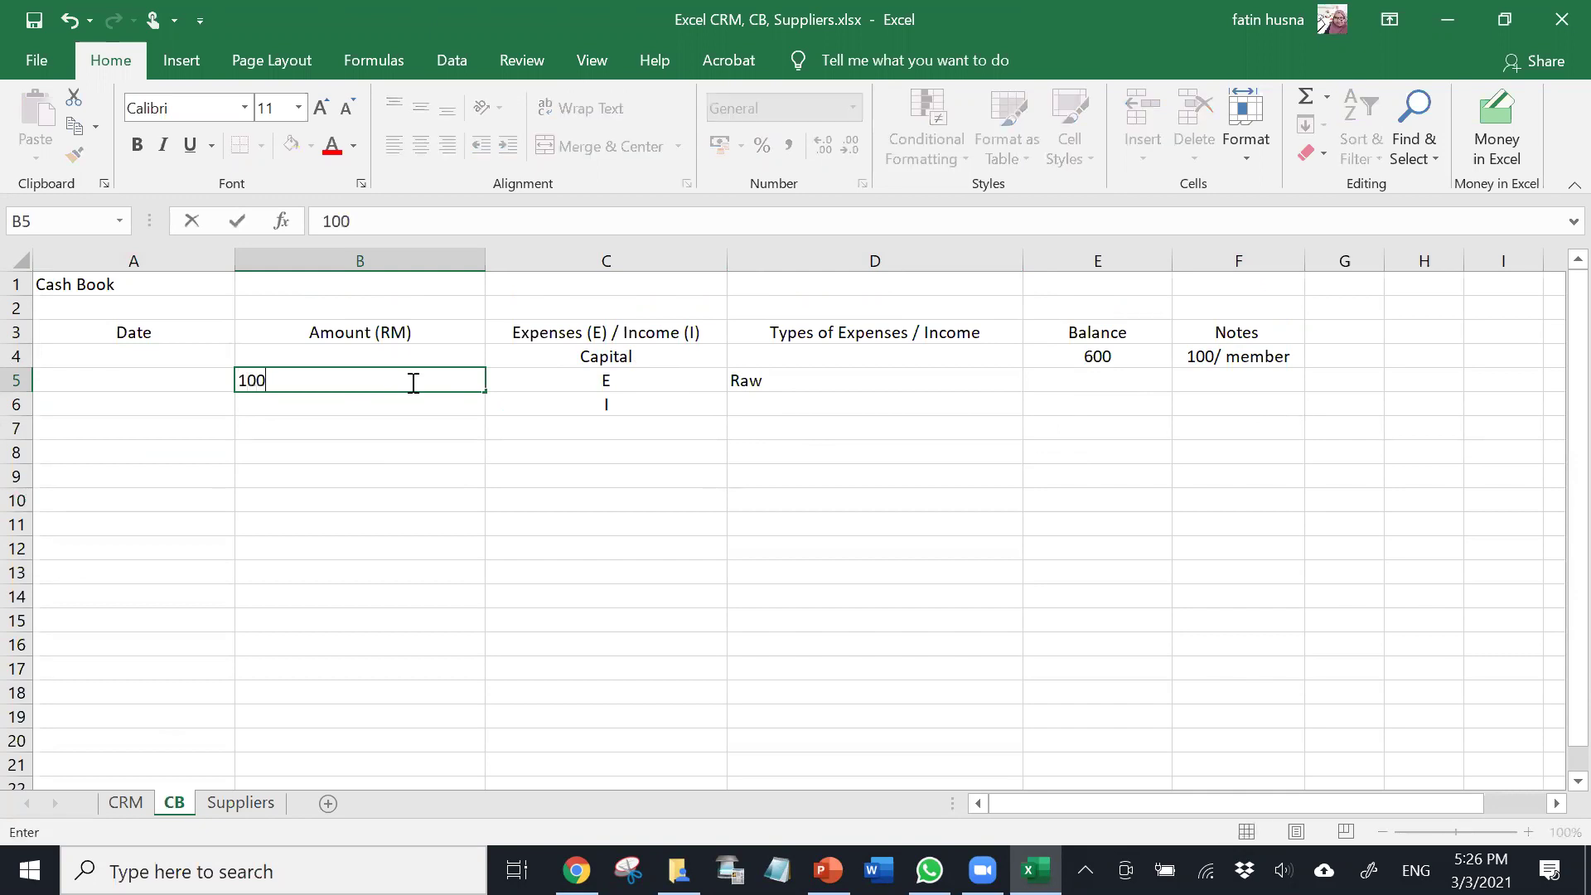
click(961, 475)
- Calculate the raw expense row's balance in E5 with the formula =E4-B5
click(1077, 427)
click(1097, 378)
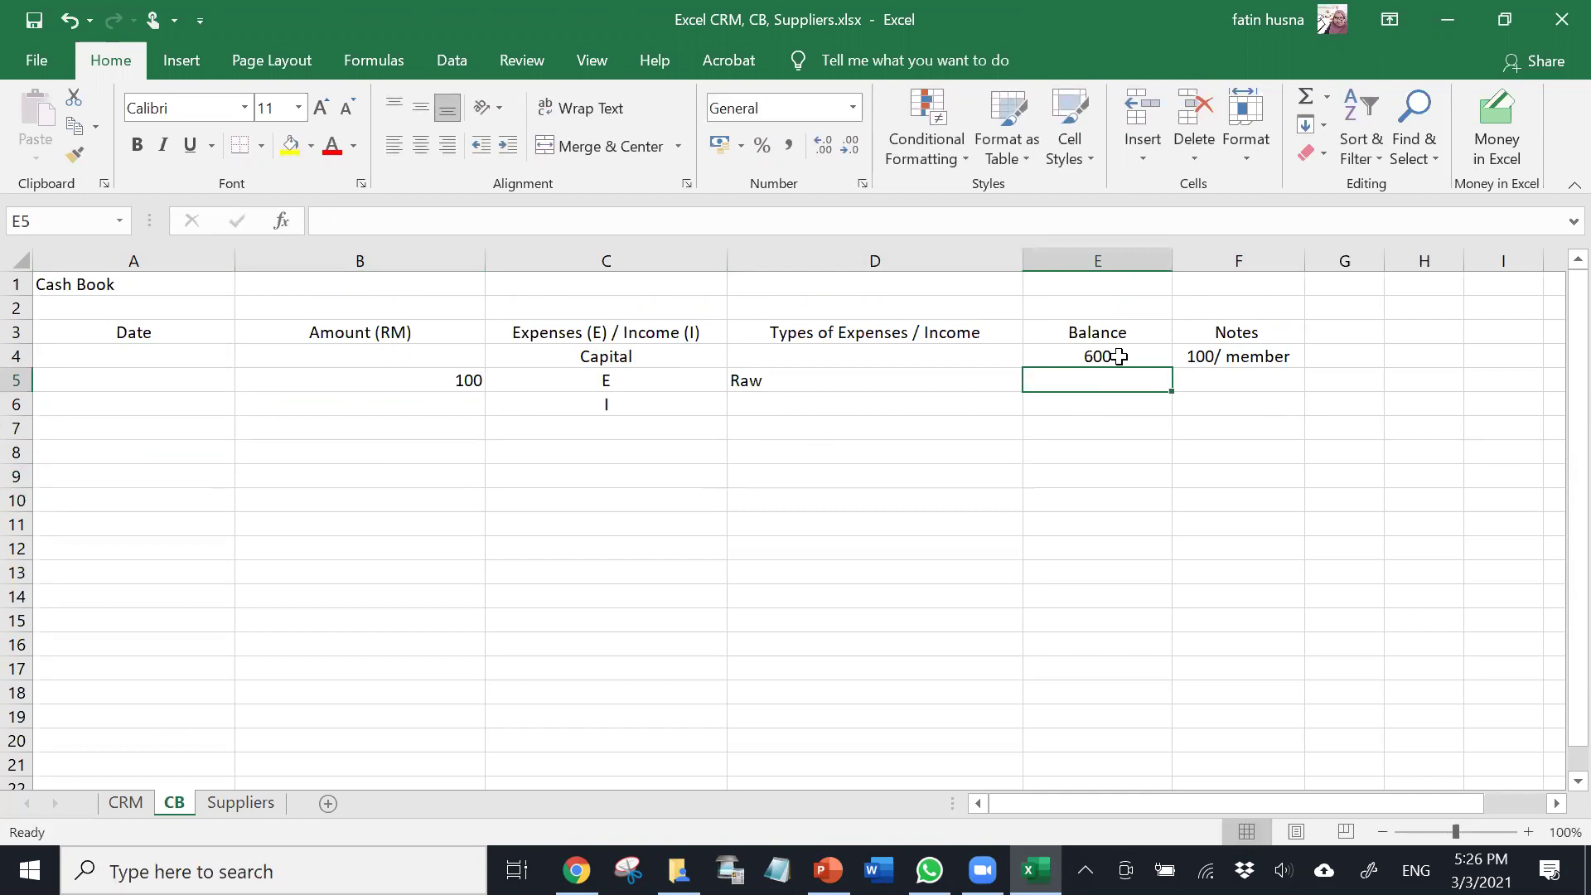
click(1119, 356)
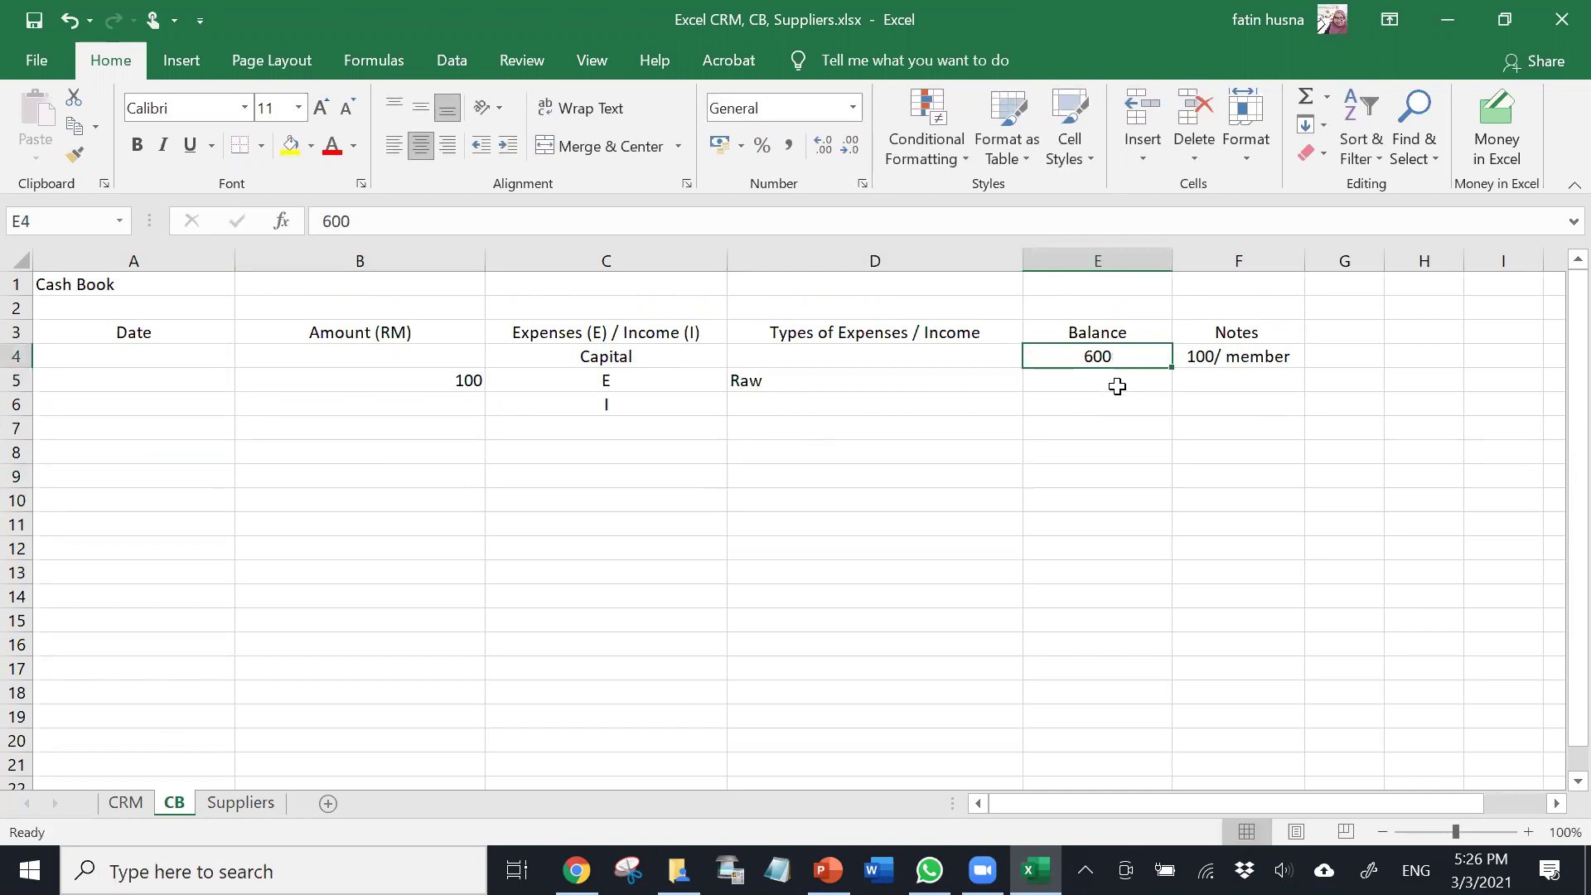
click(1118, 384)
text(=)
click(1117, 353)
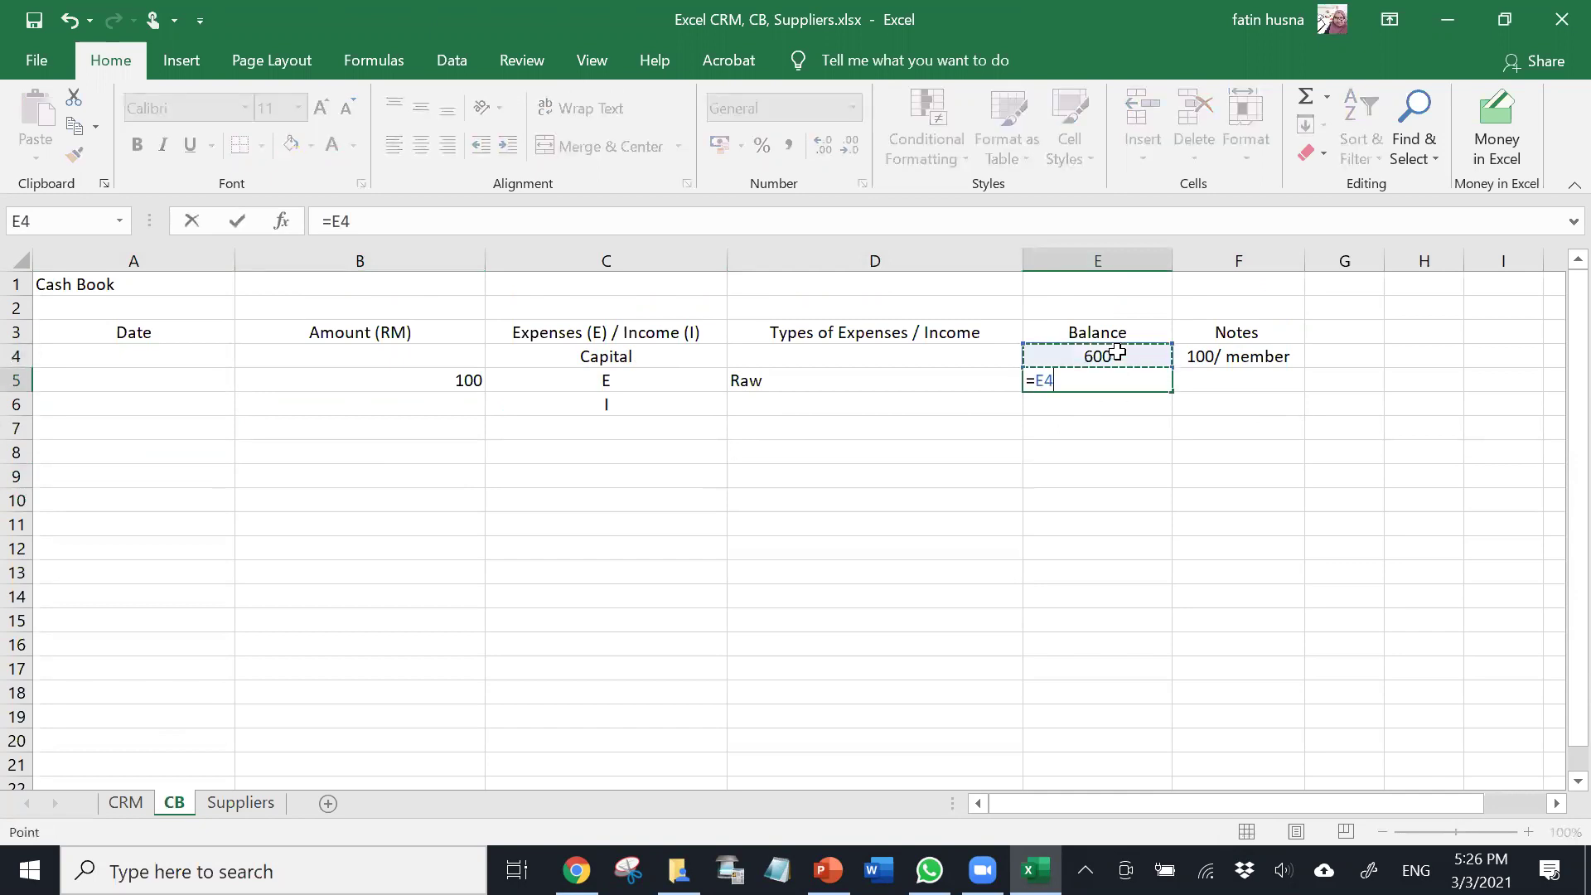
text(-)
click(356, 382)
key(Return)
- Center the balance in cell E5 horizontally
click(1212, 428)
click(1126, 383)
click(1125, 355)
click(1049, 380)
click(420, 145)
click(1240, 497)
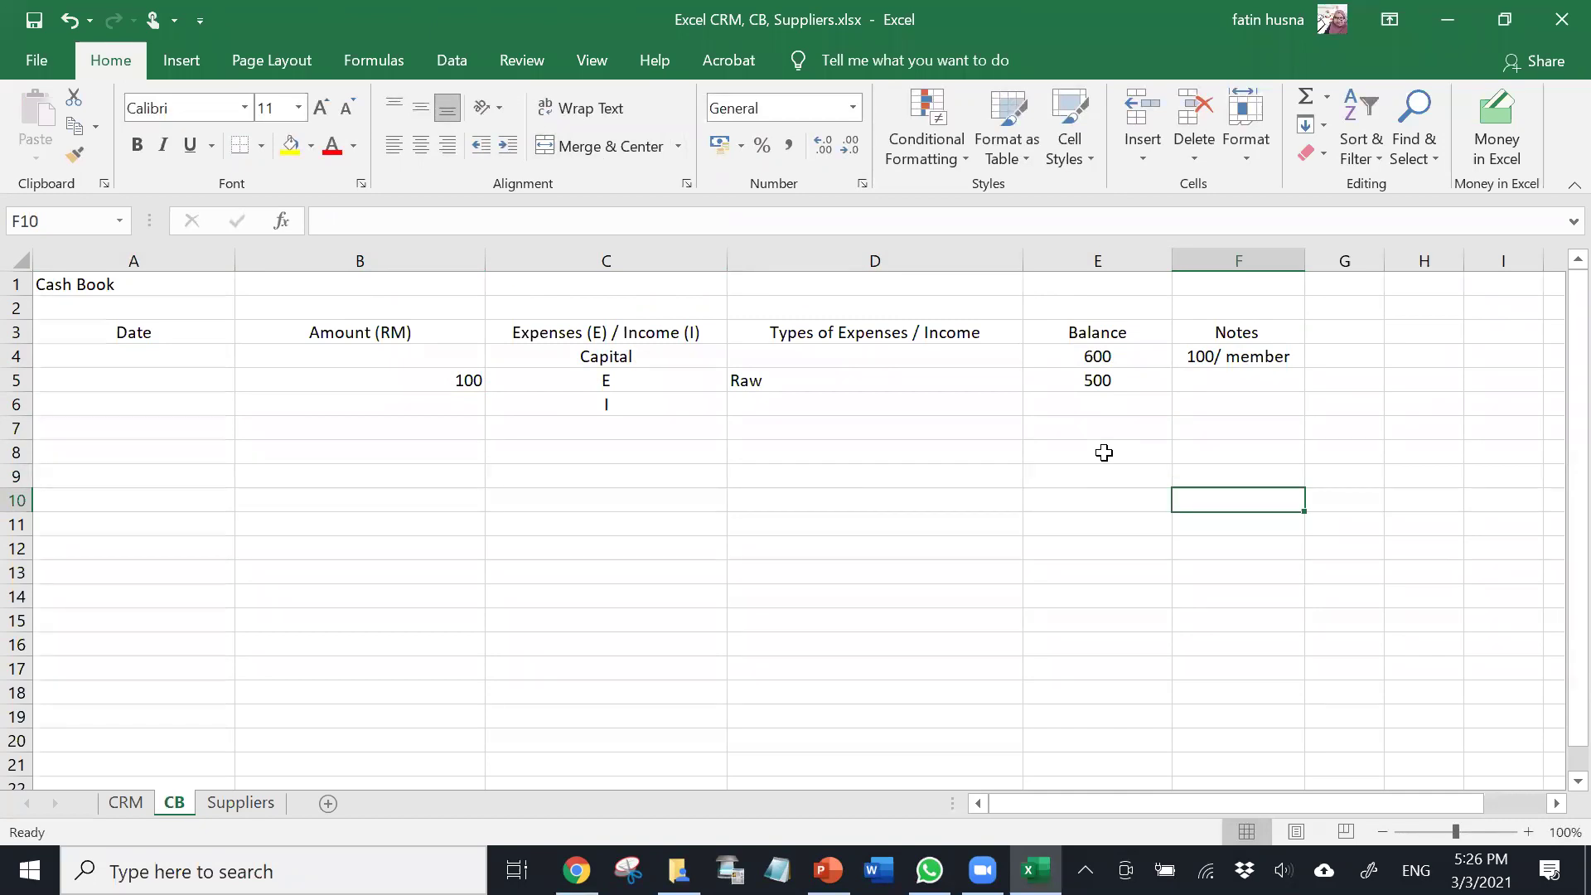
- Enter - 100 in cell E14 as an example of a negative balance
click(1100, 590)
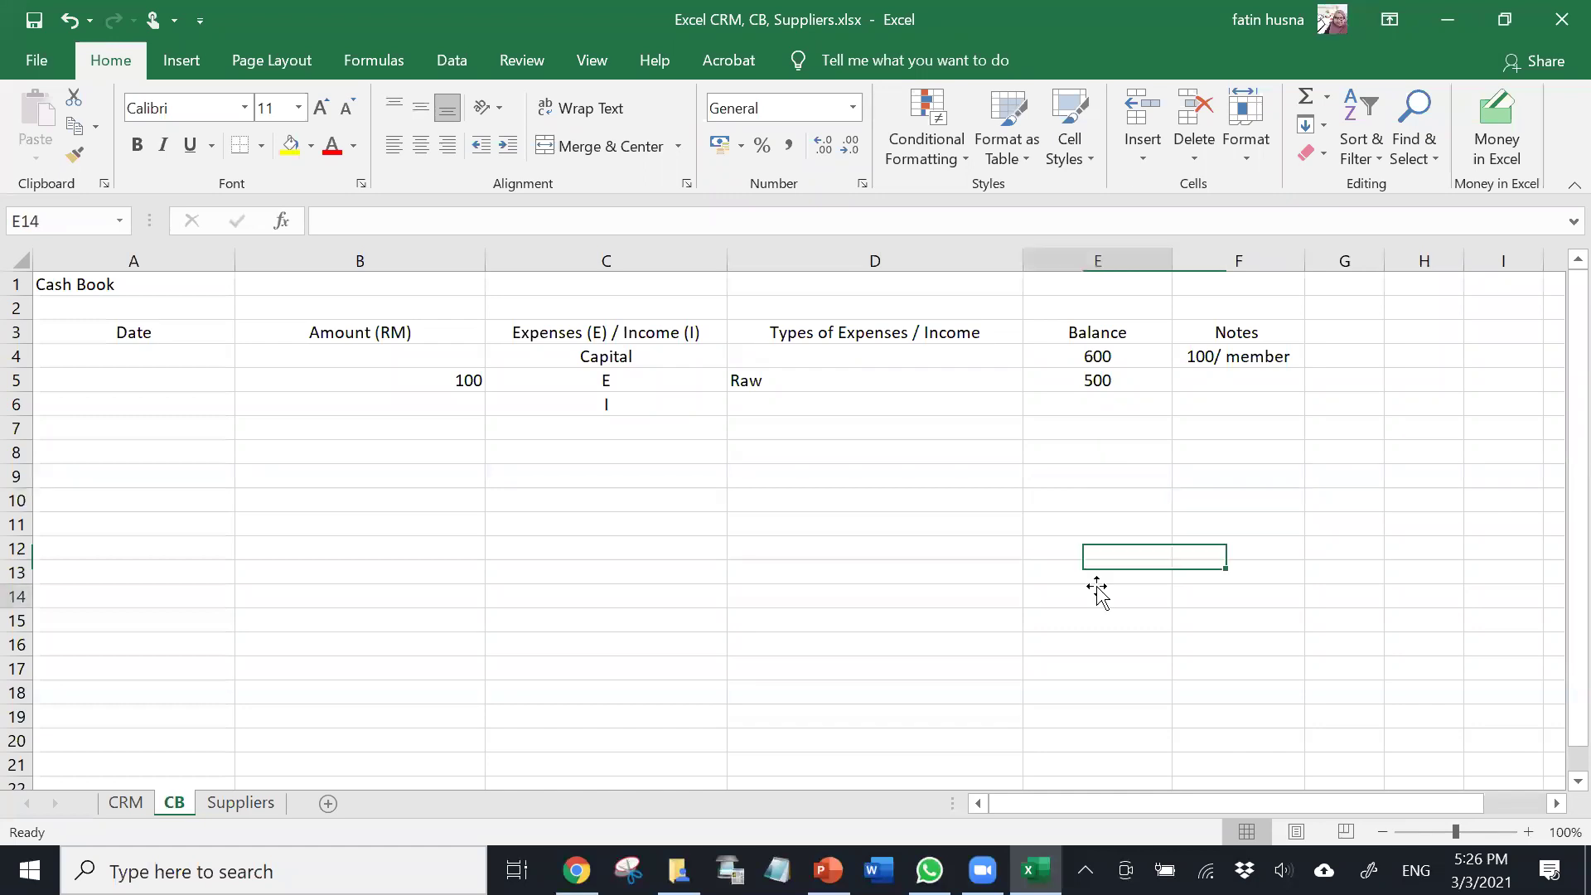
text(- 100)
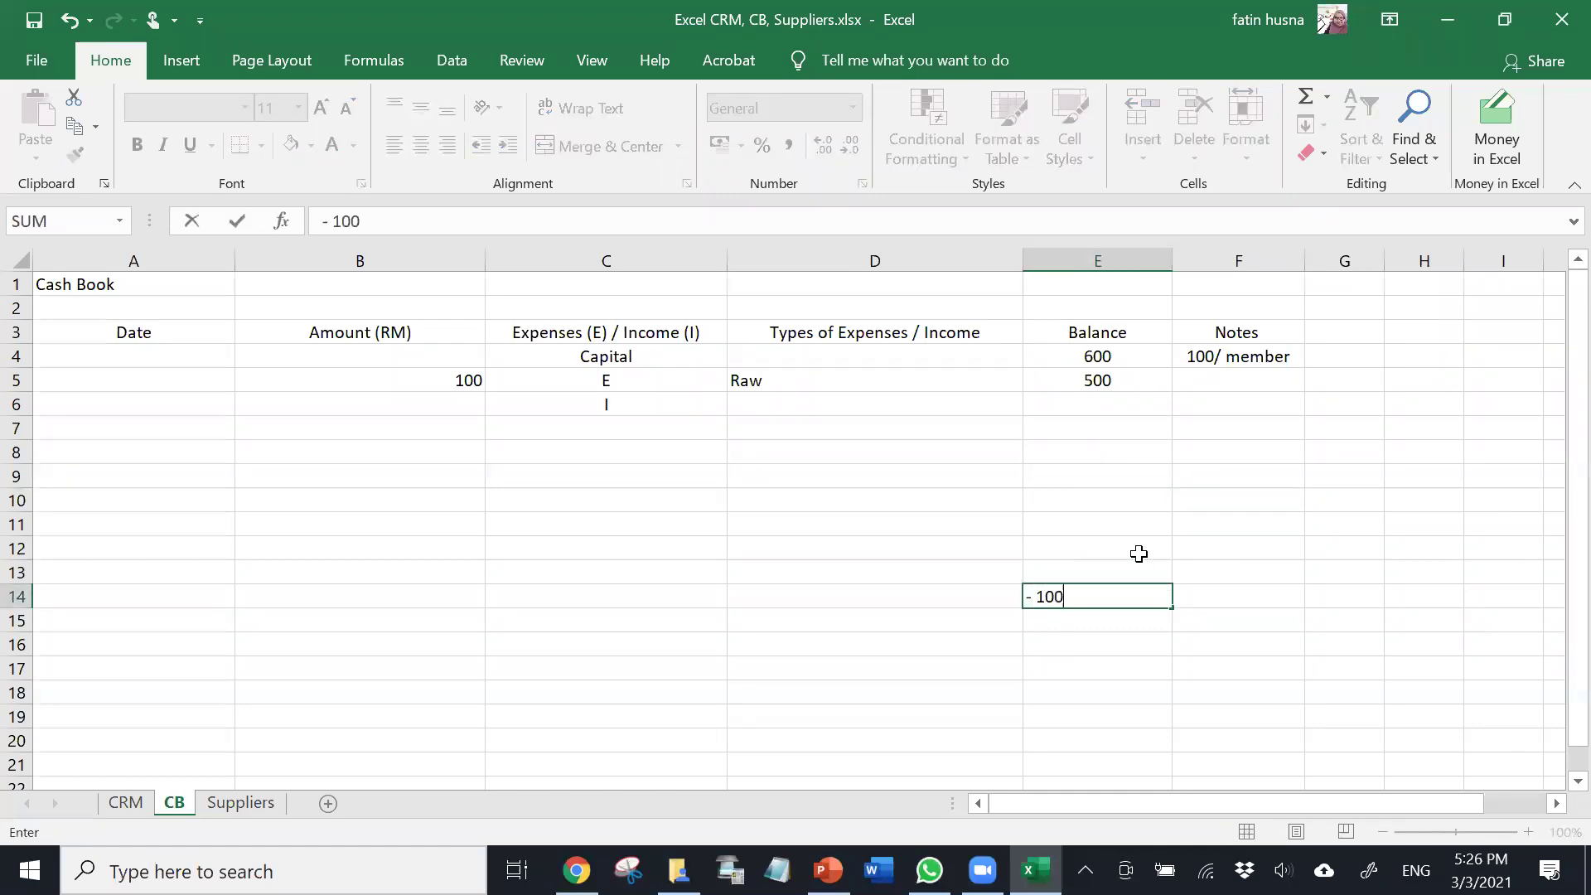
click(1224, 557)
click(1109, 598)
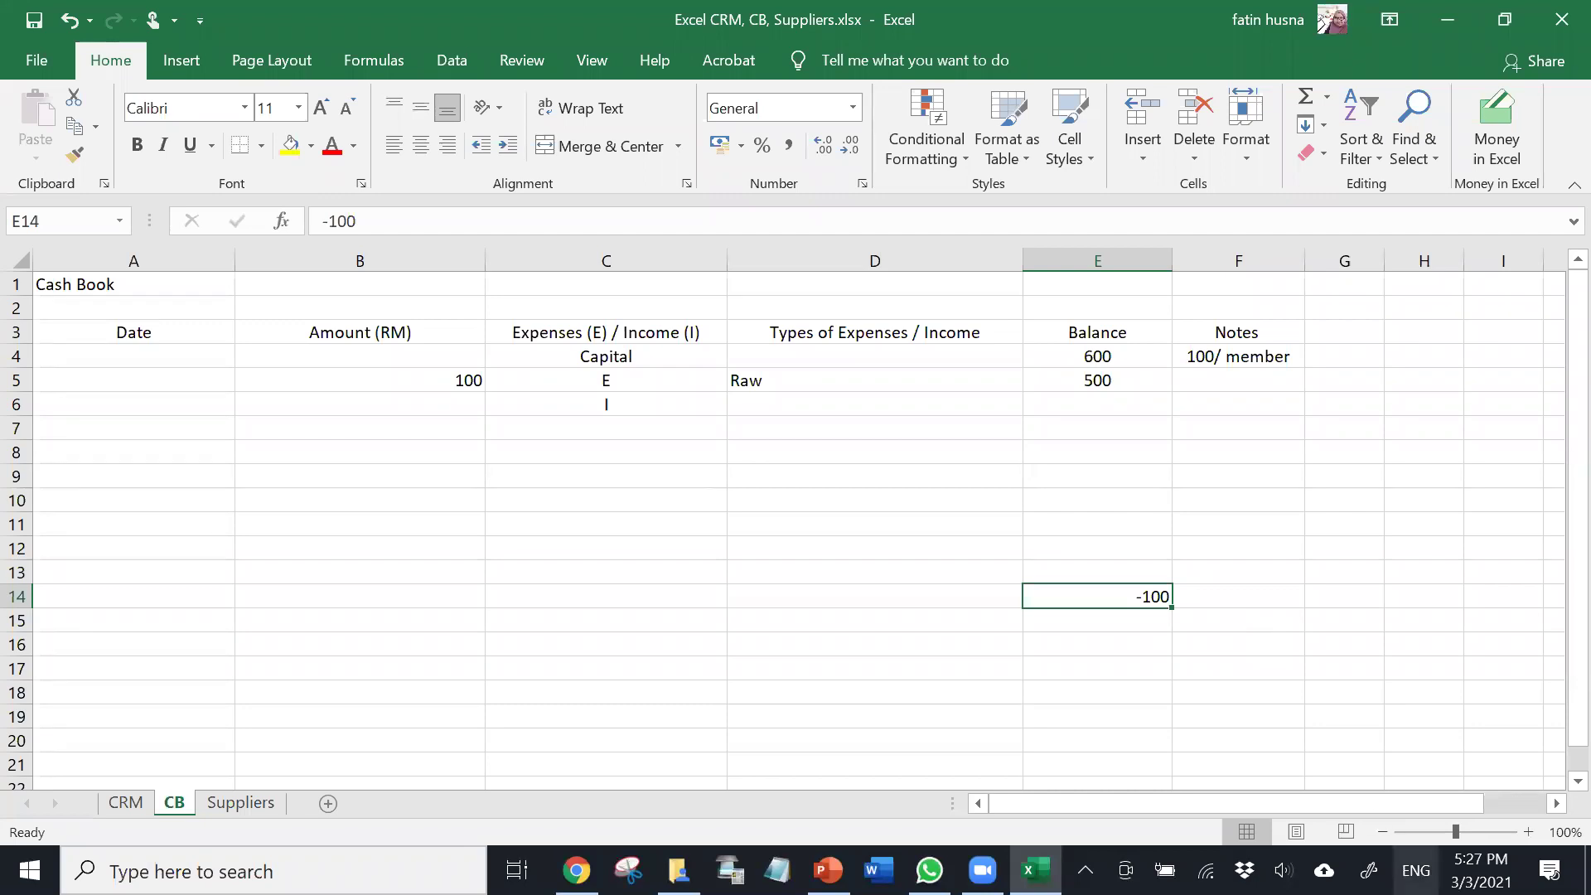
- Adjust the computer's speaker volume and return to the cash book sheet
click(1283, 870)
click(1357, 809)
click(1382, 579)
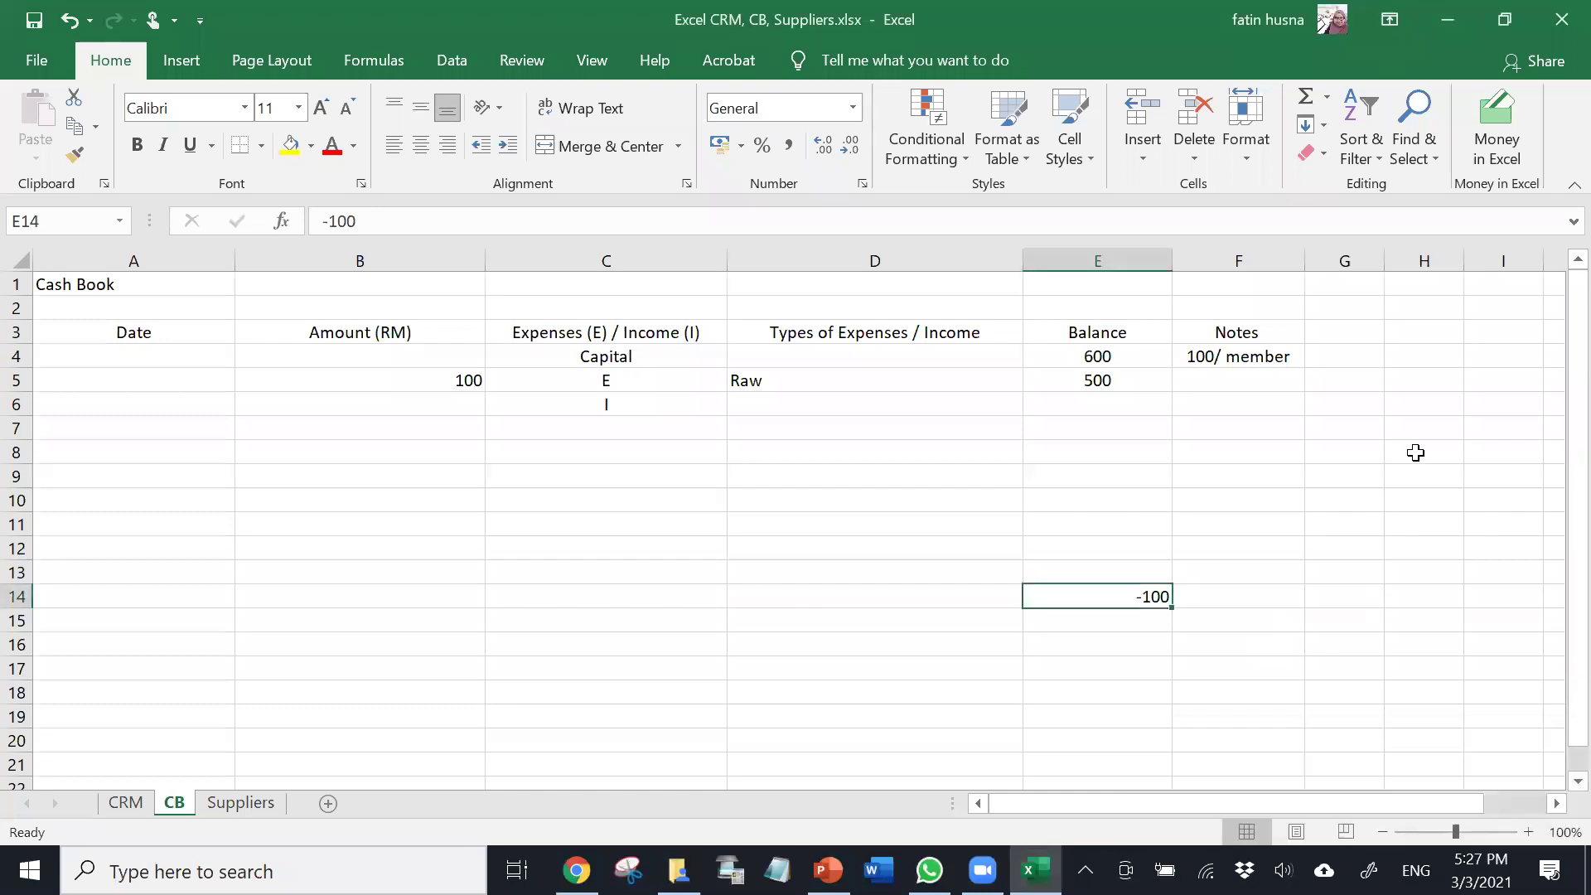
click(1284, 870)
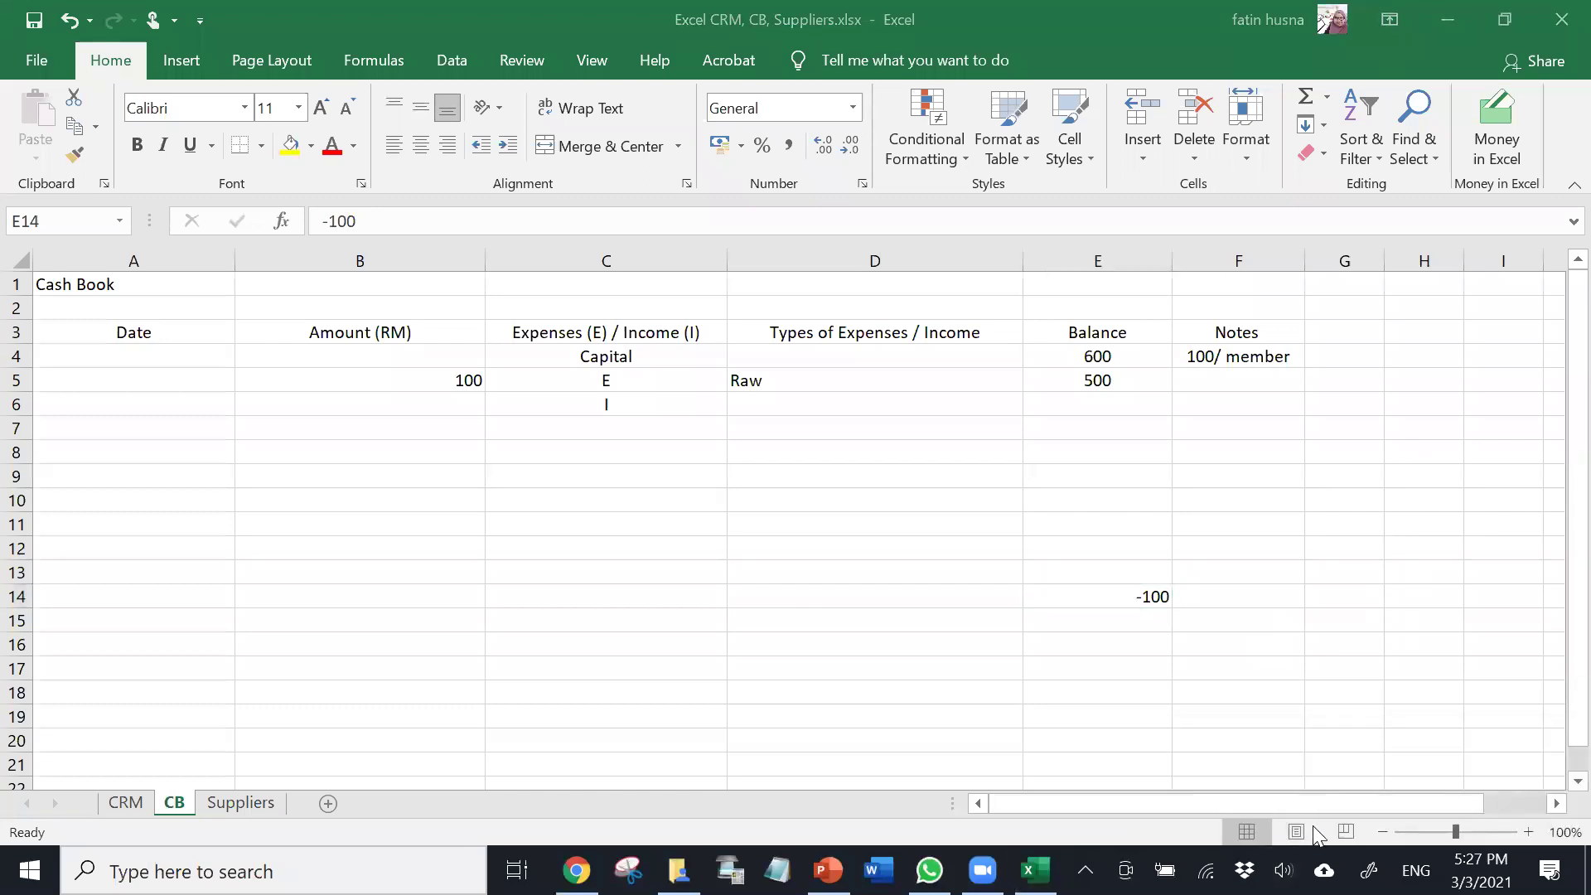
click(1349, 812)
drag(1349, 812, 1331, 812)
click(1406, 571)
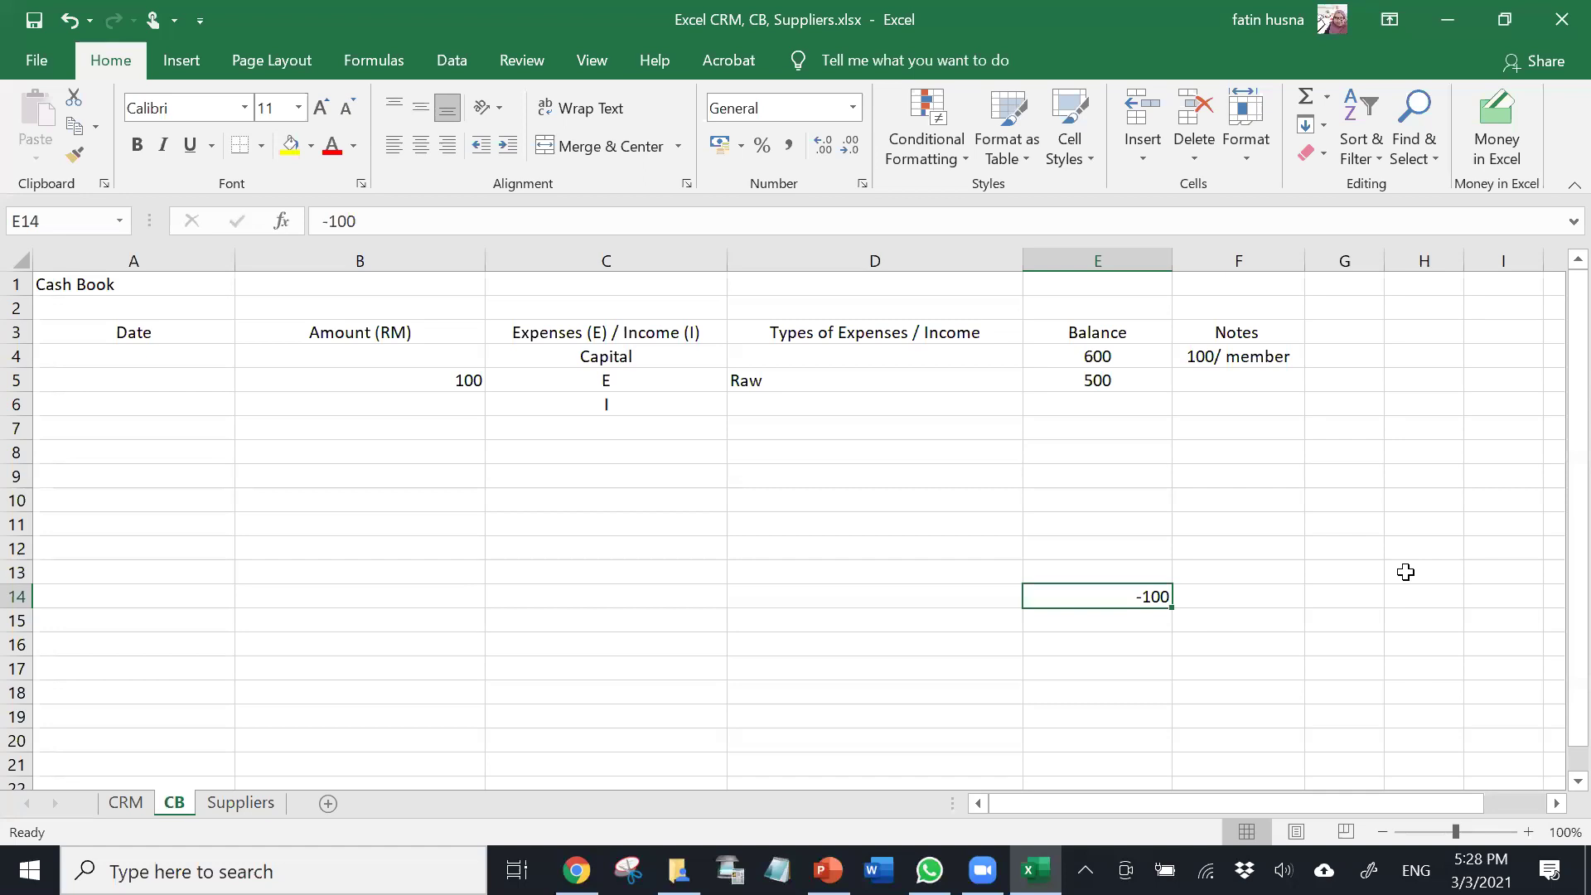
- Switch to the HUMAN RESOURCE MANAGEMENT.pptx presentation in PowerPoint and browse back through the manager role slides
click(827, 870)
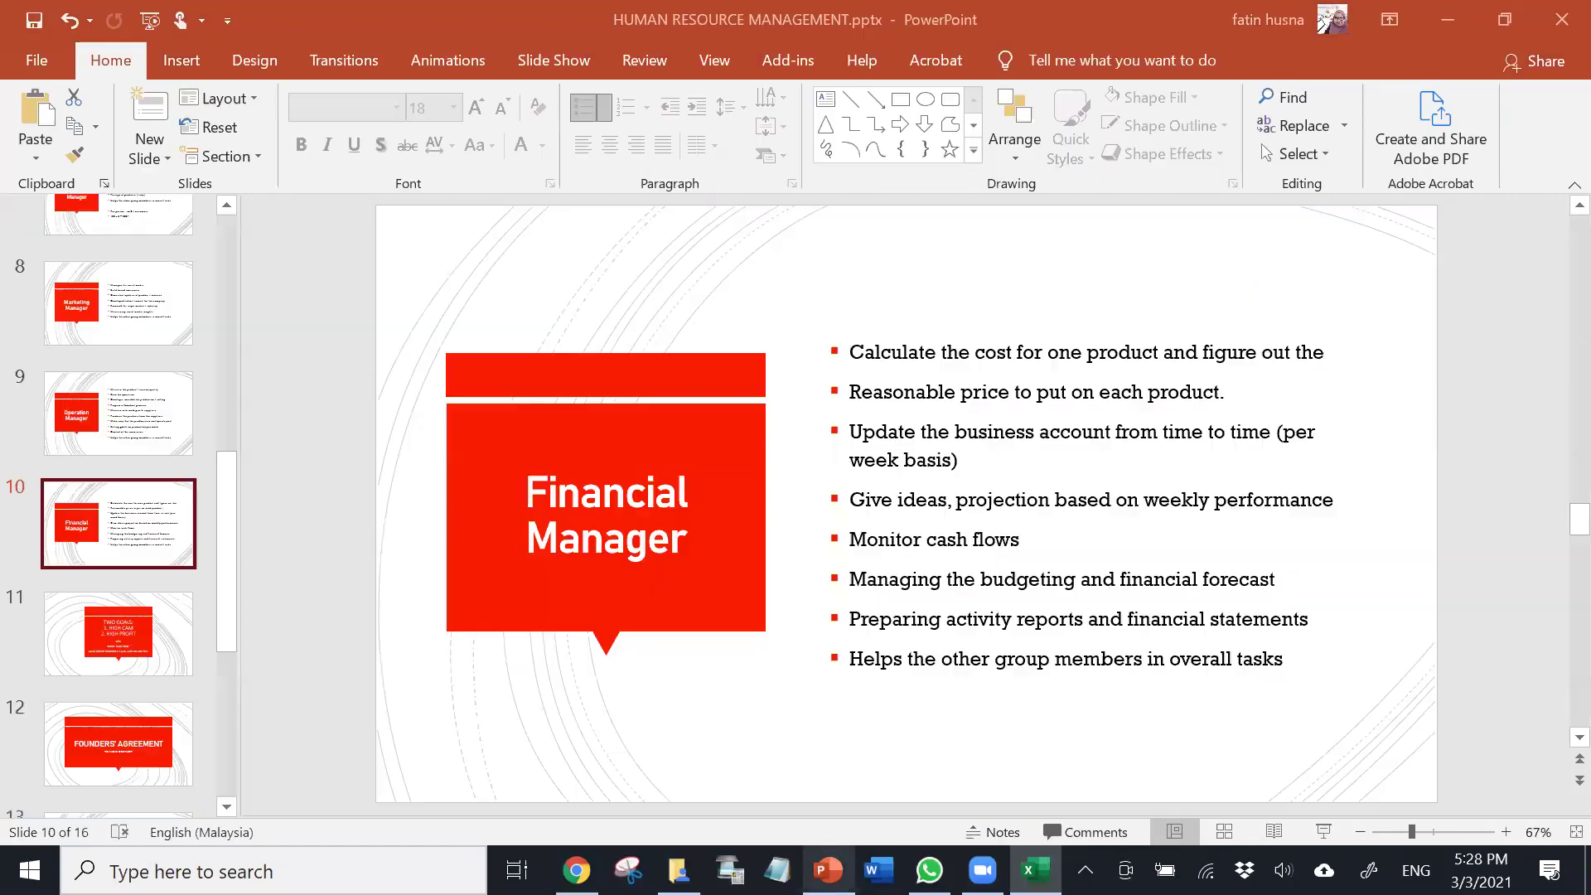
scroll(972, 451, up, 4)
scroll(972, 452, down, 2)
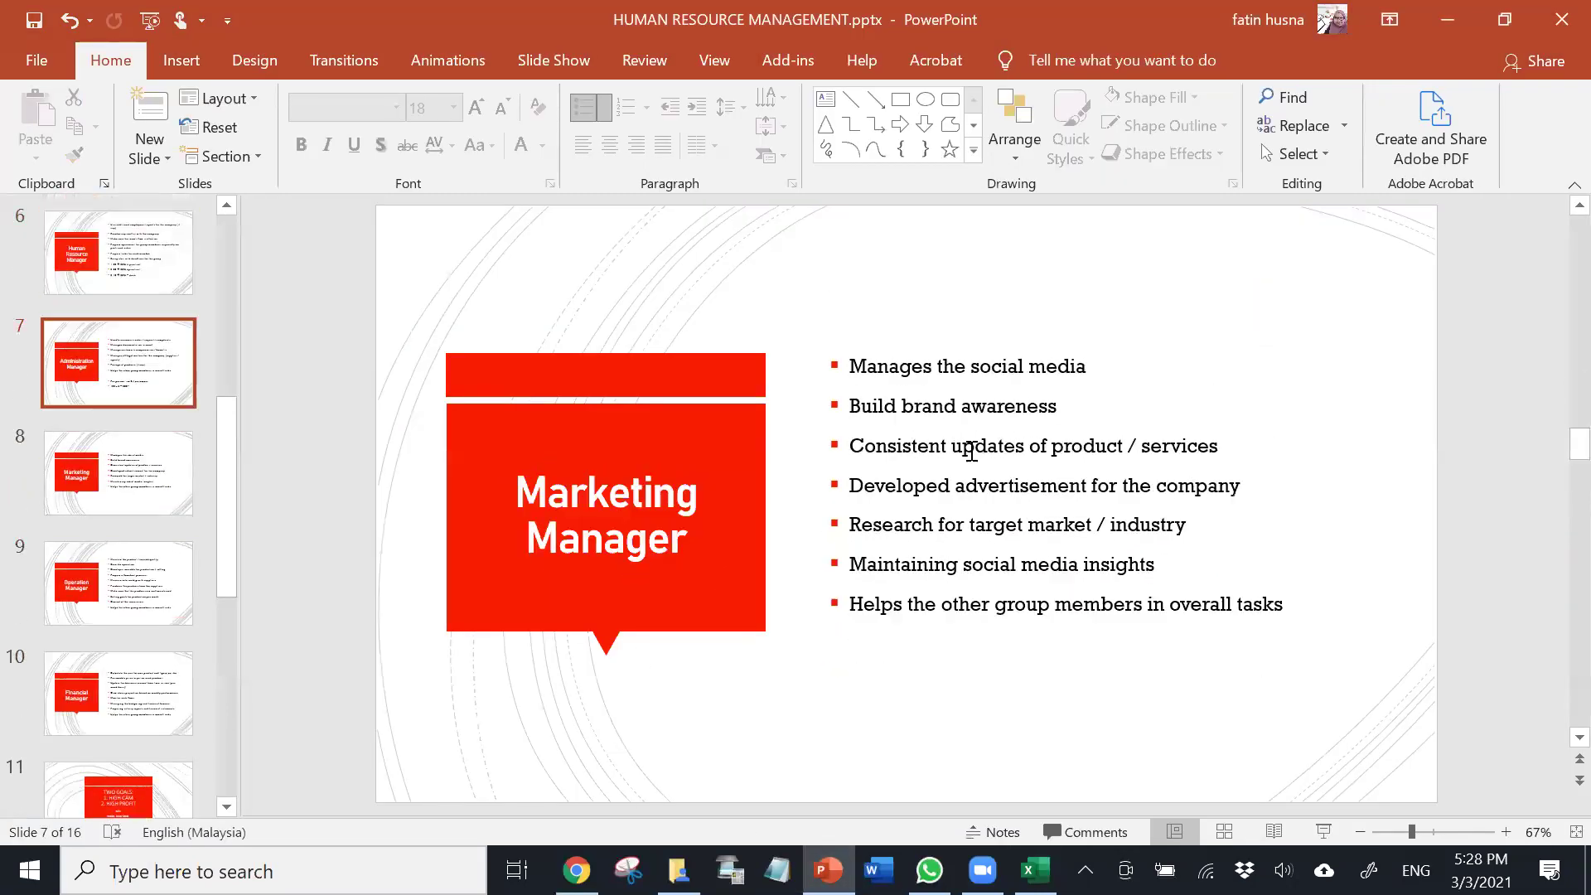
- Review the Human Resource, Marketing and Operation Manager role slides in the presentation
scroll(972, 452, up, 2)
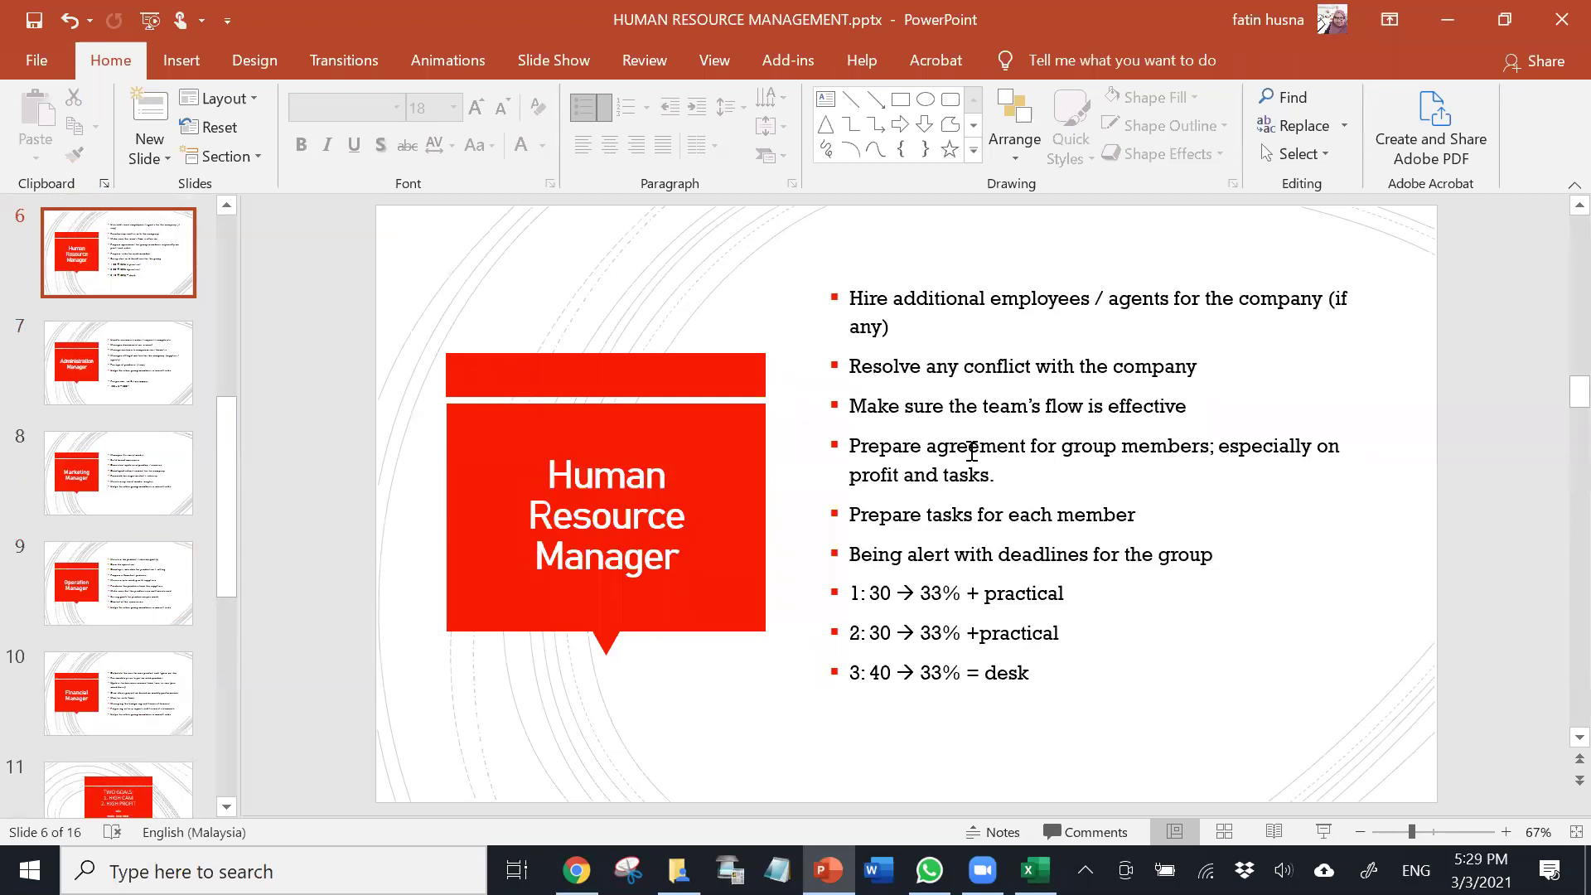
scroll(972, 451, down, 2)
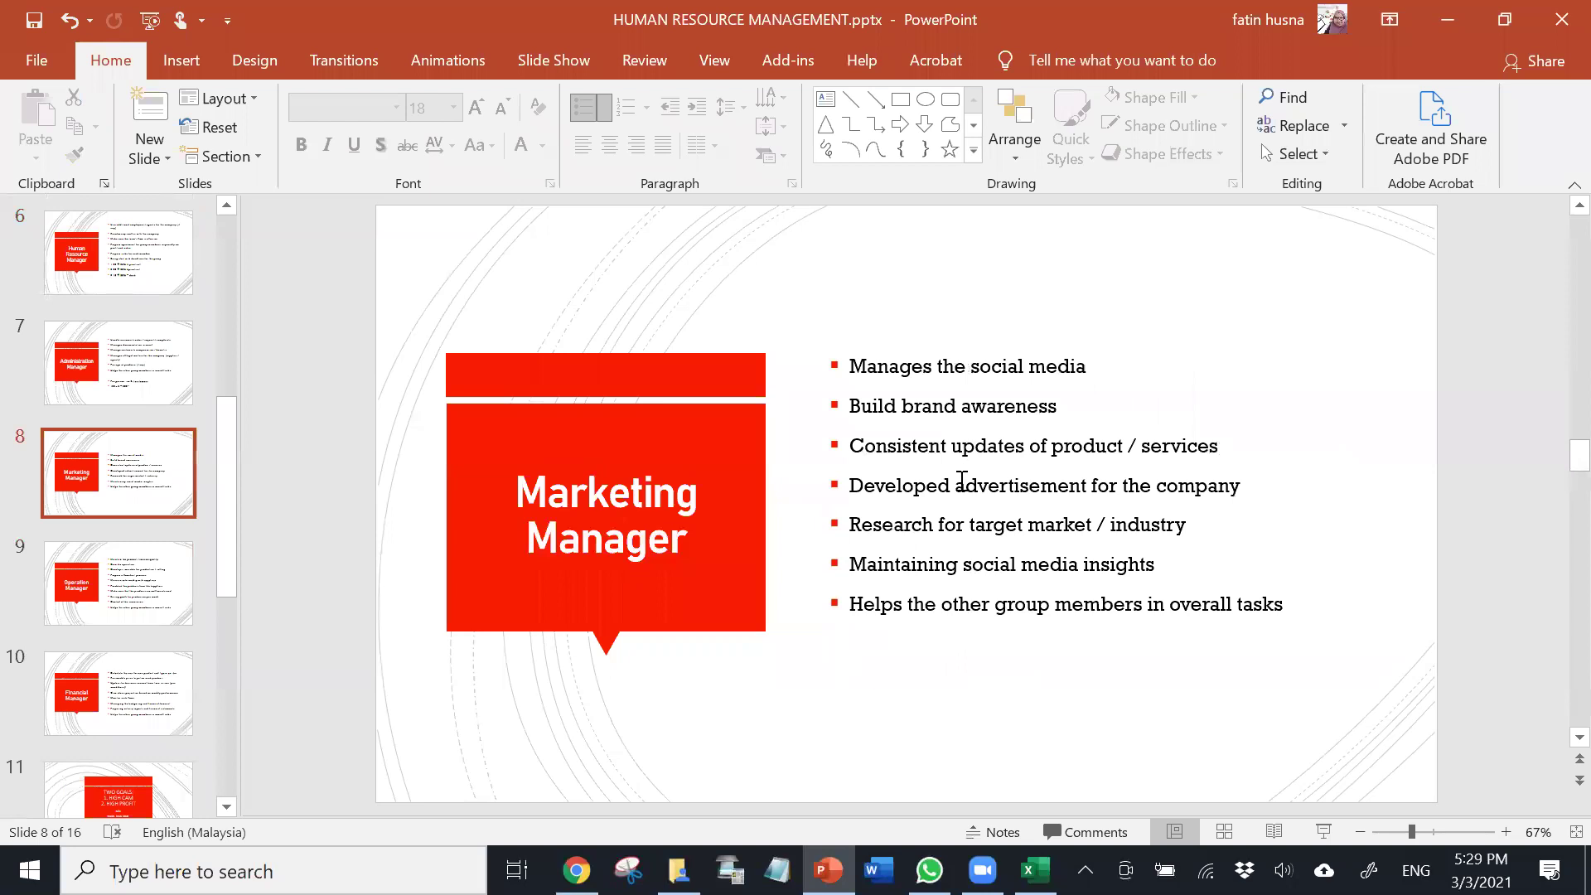
scroll(961, 481, down, 1)
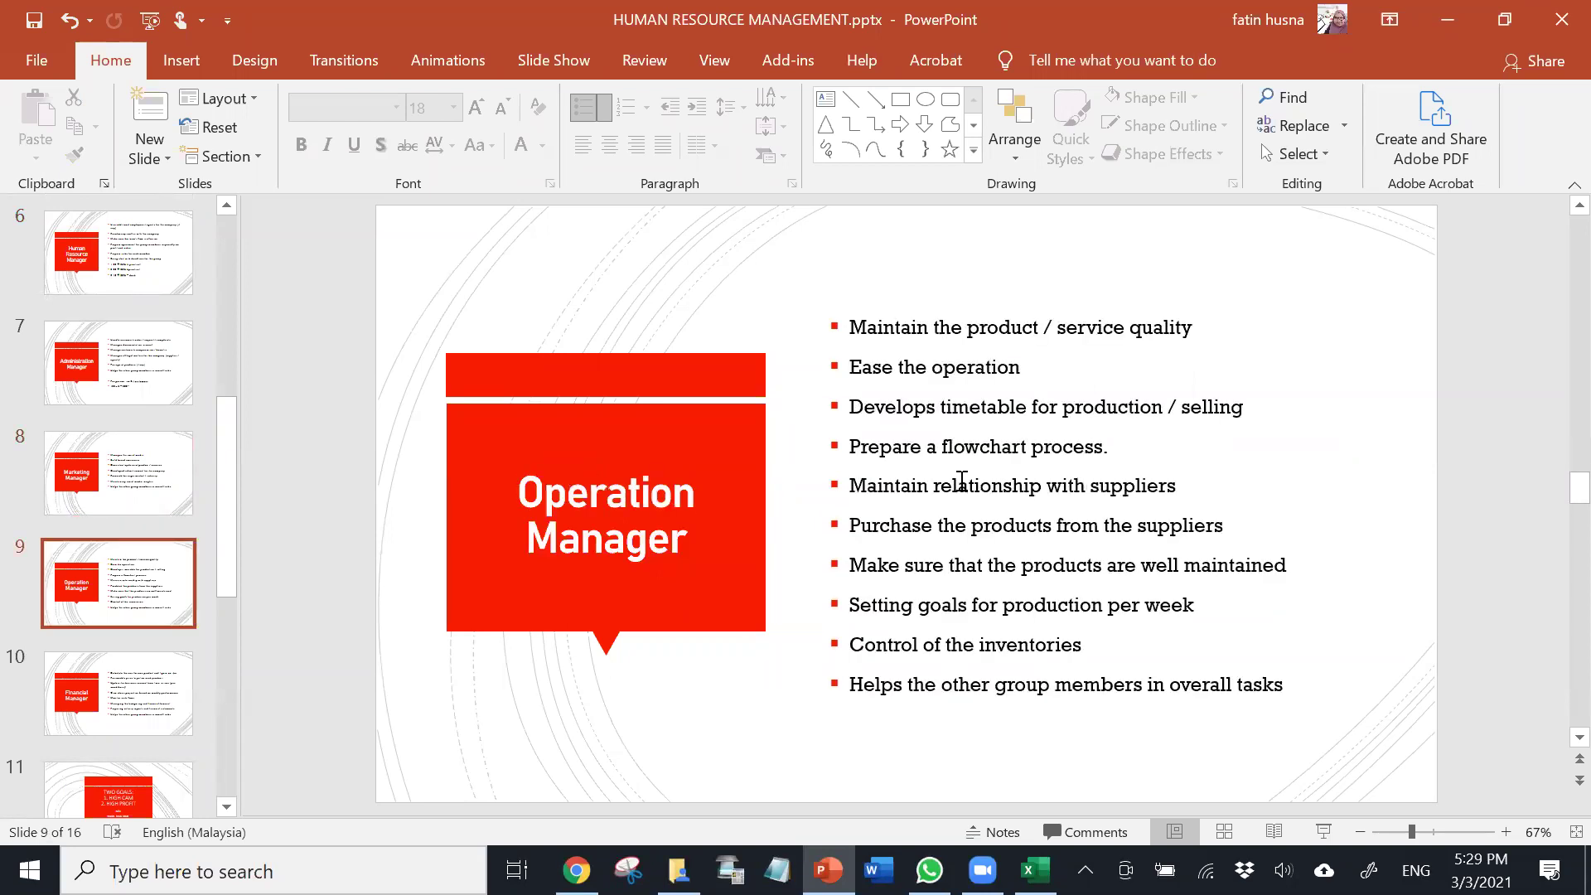
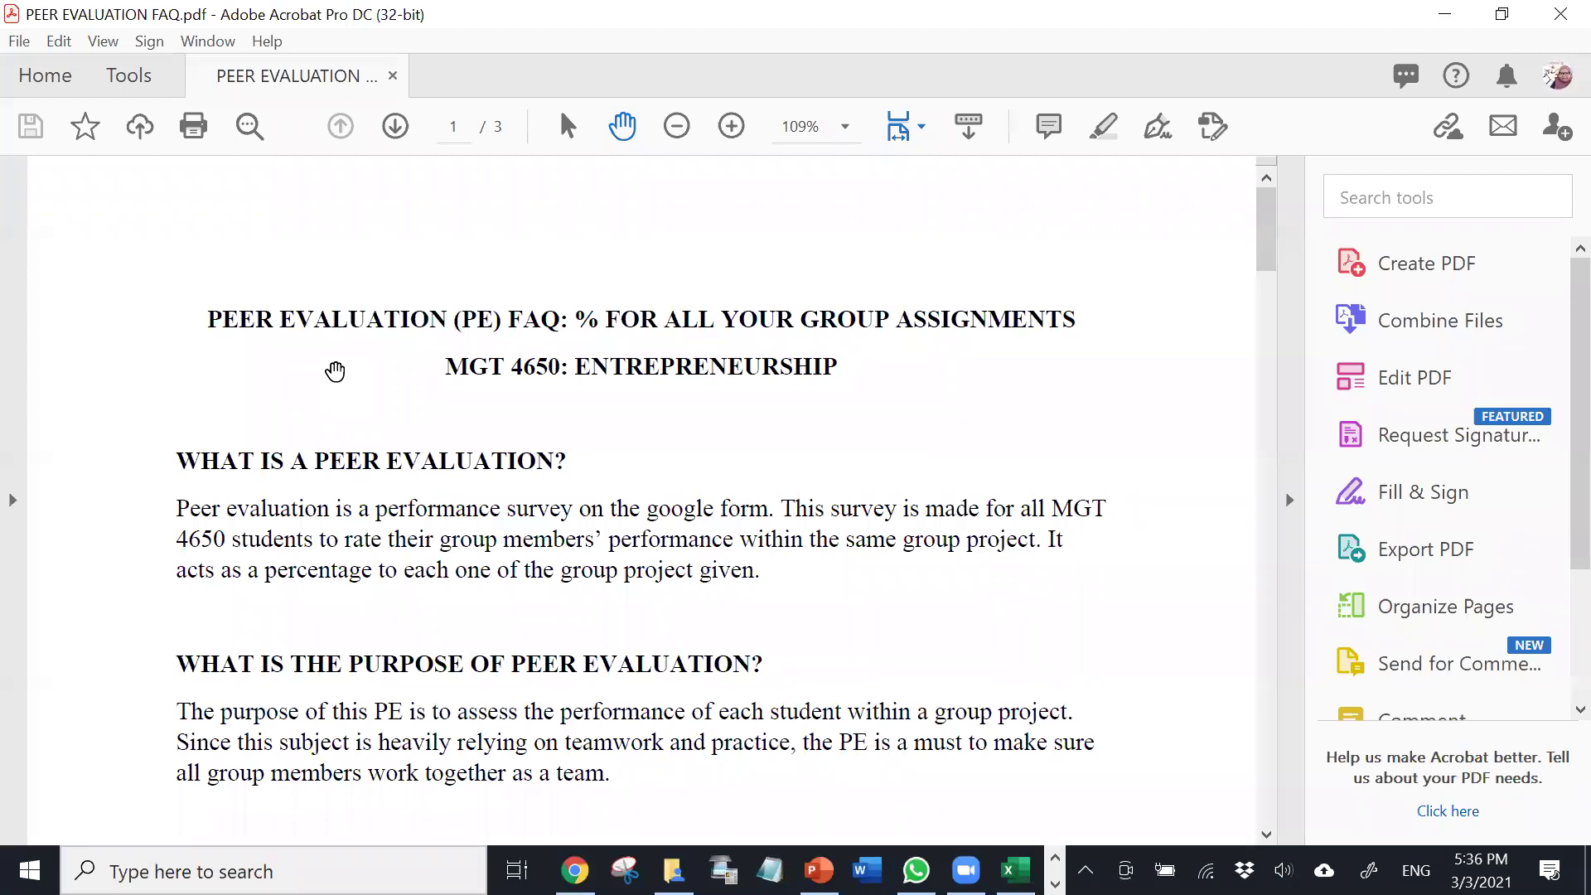
- Set the PEER EVALUATION FAQ.pdf zoom to 100% and read its questions from the definition through the privacy section
click(677, 126)
click(677, 126)
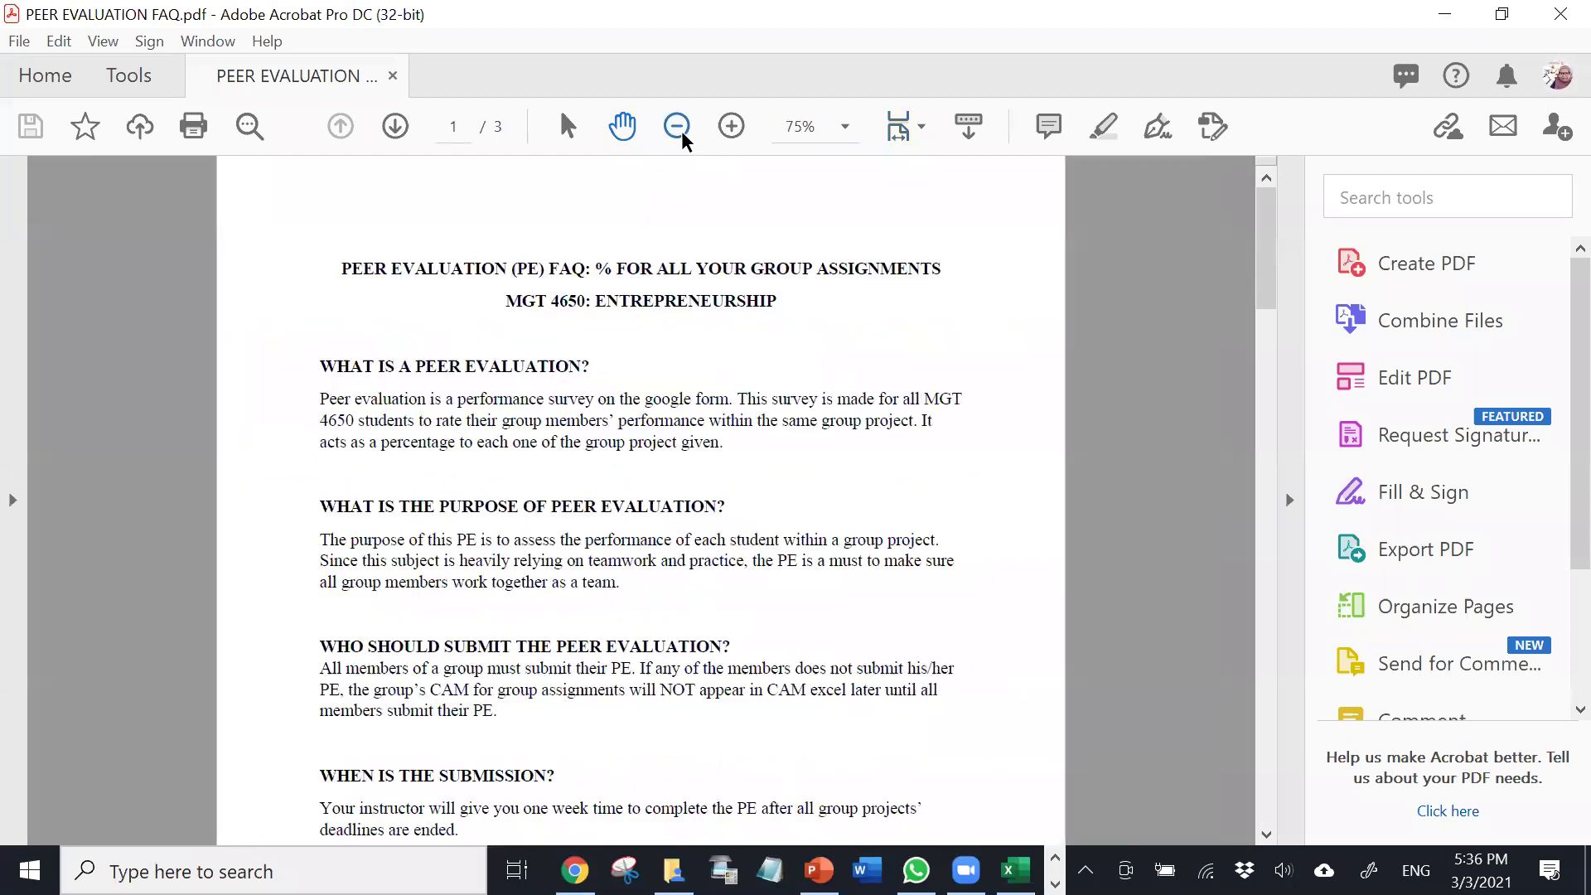
click(732, 125)
scroll(809, 437, down, 2)
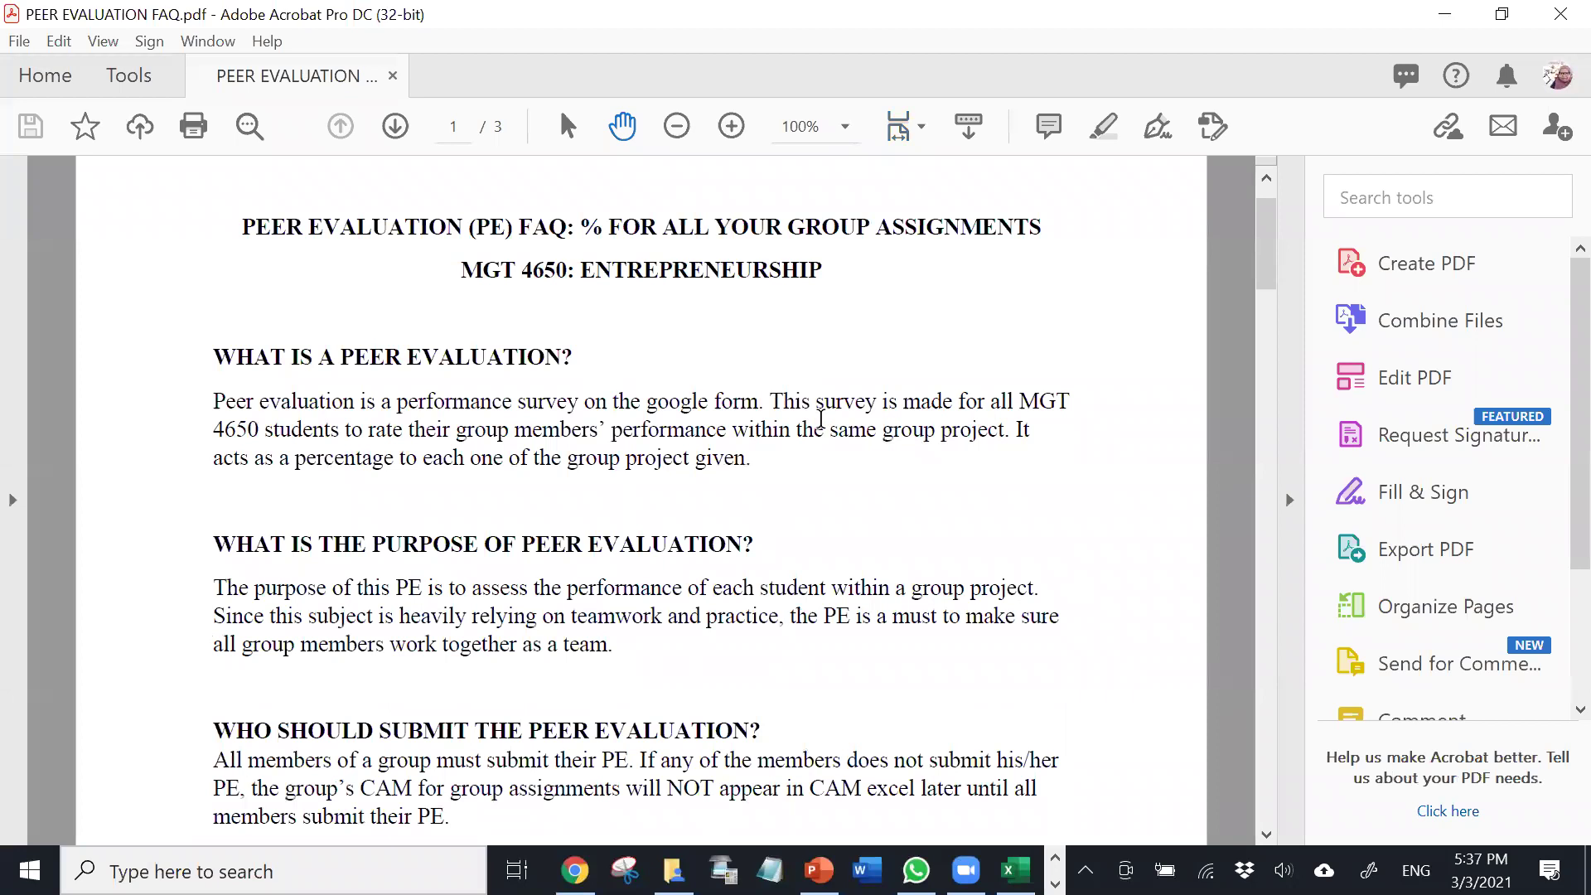
scroll(253, 571, down, 2)
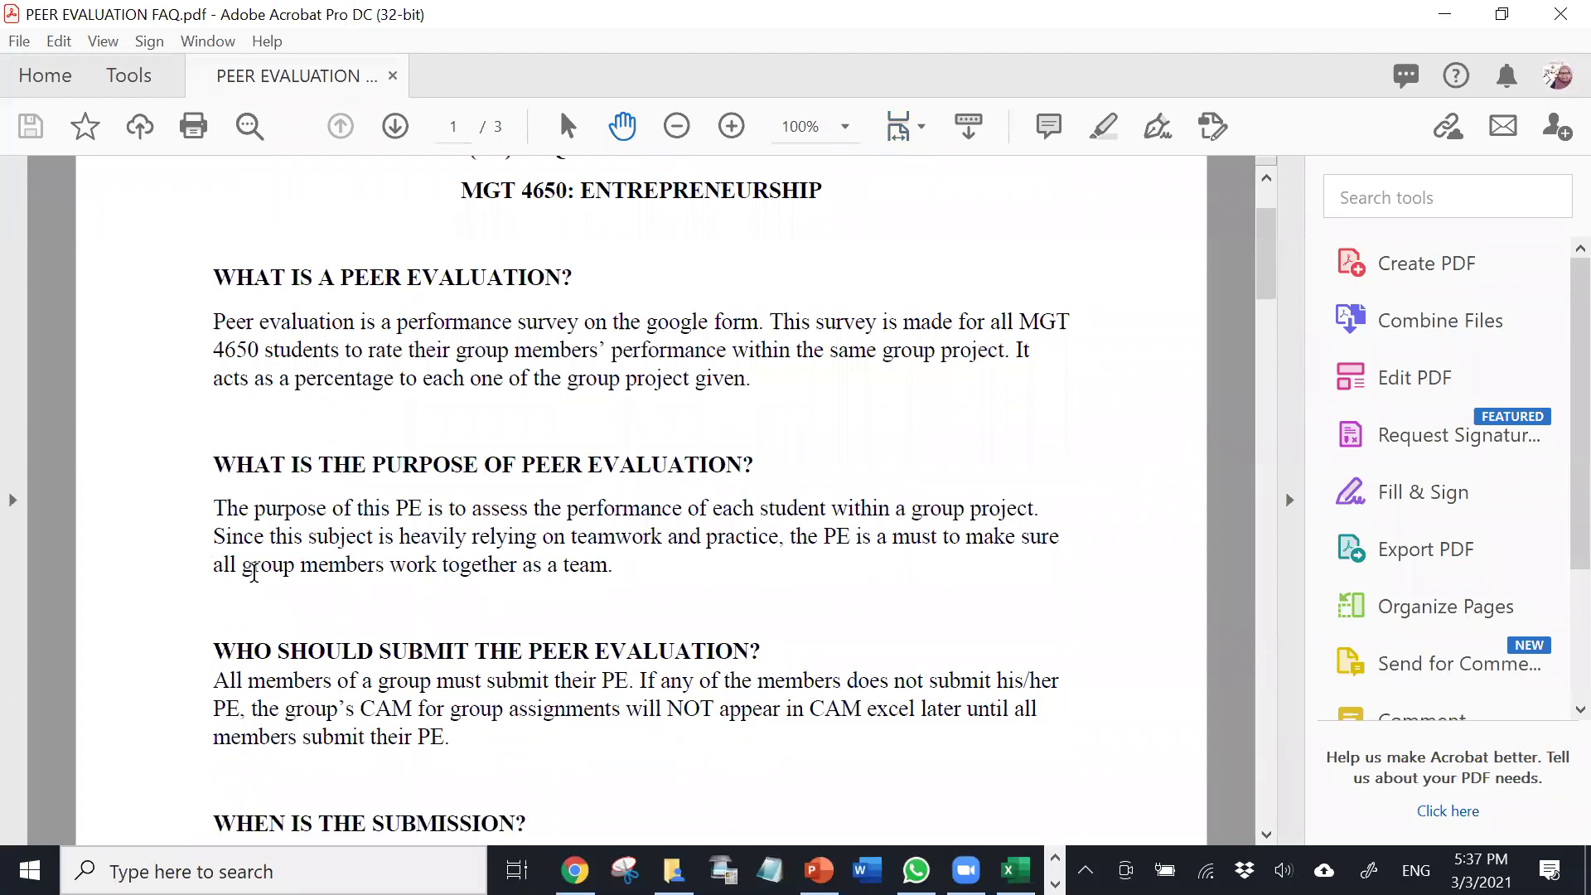
scroll(253, 572, down, 3)
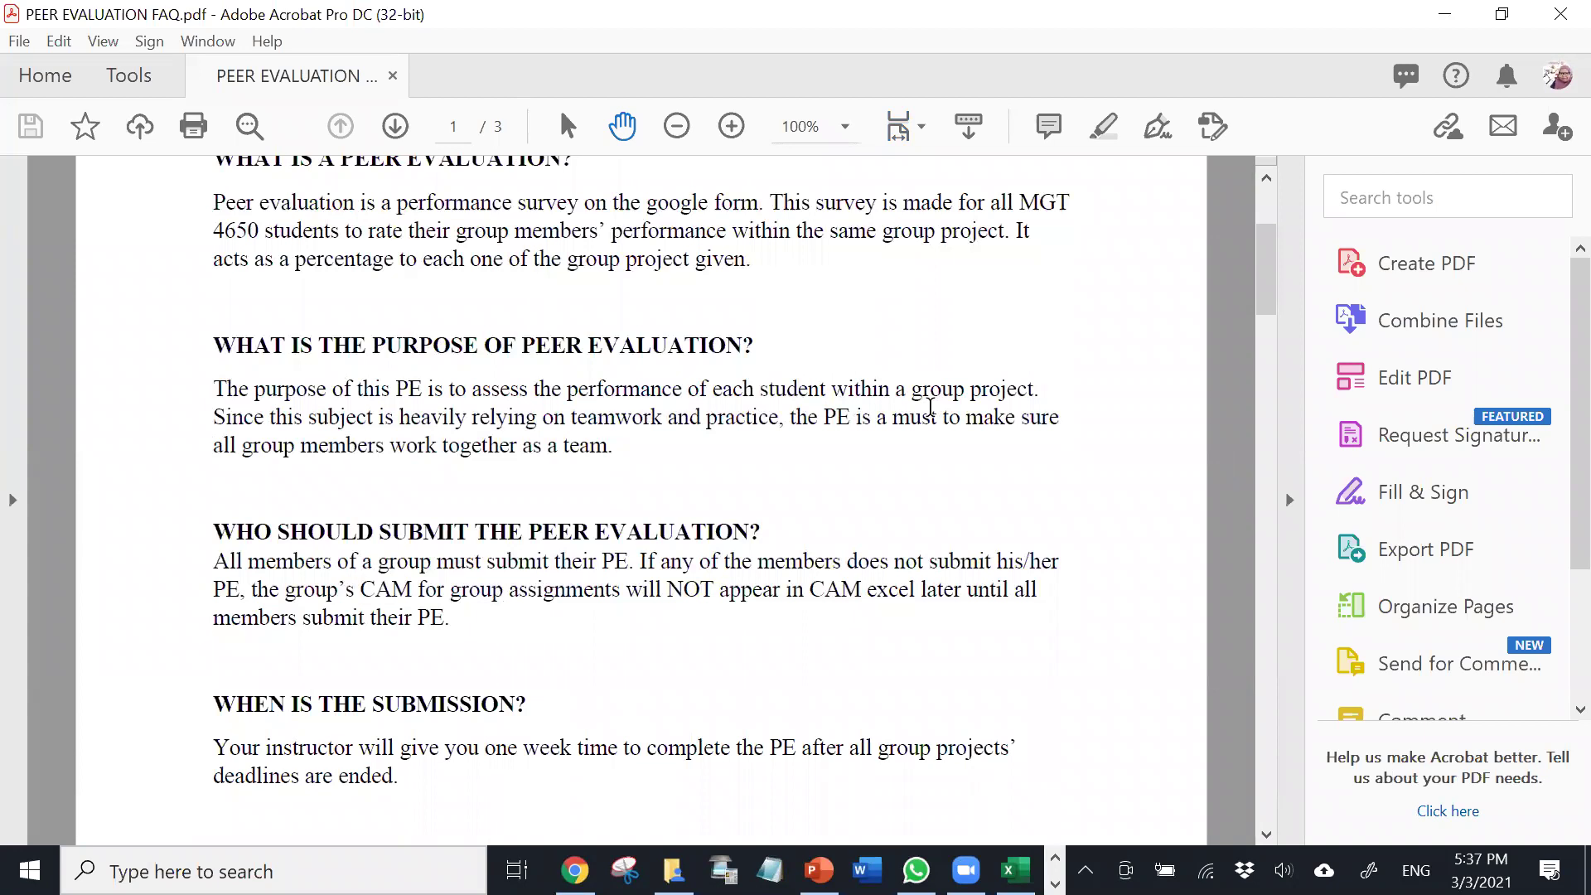
scroll(929, 407, down, 2)
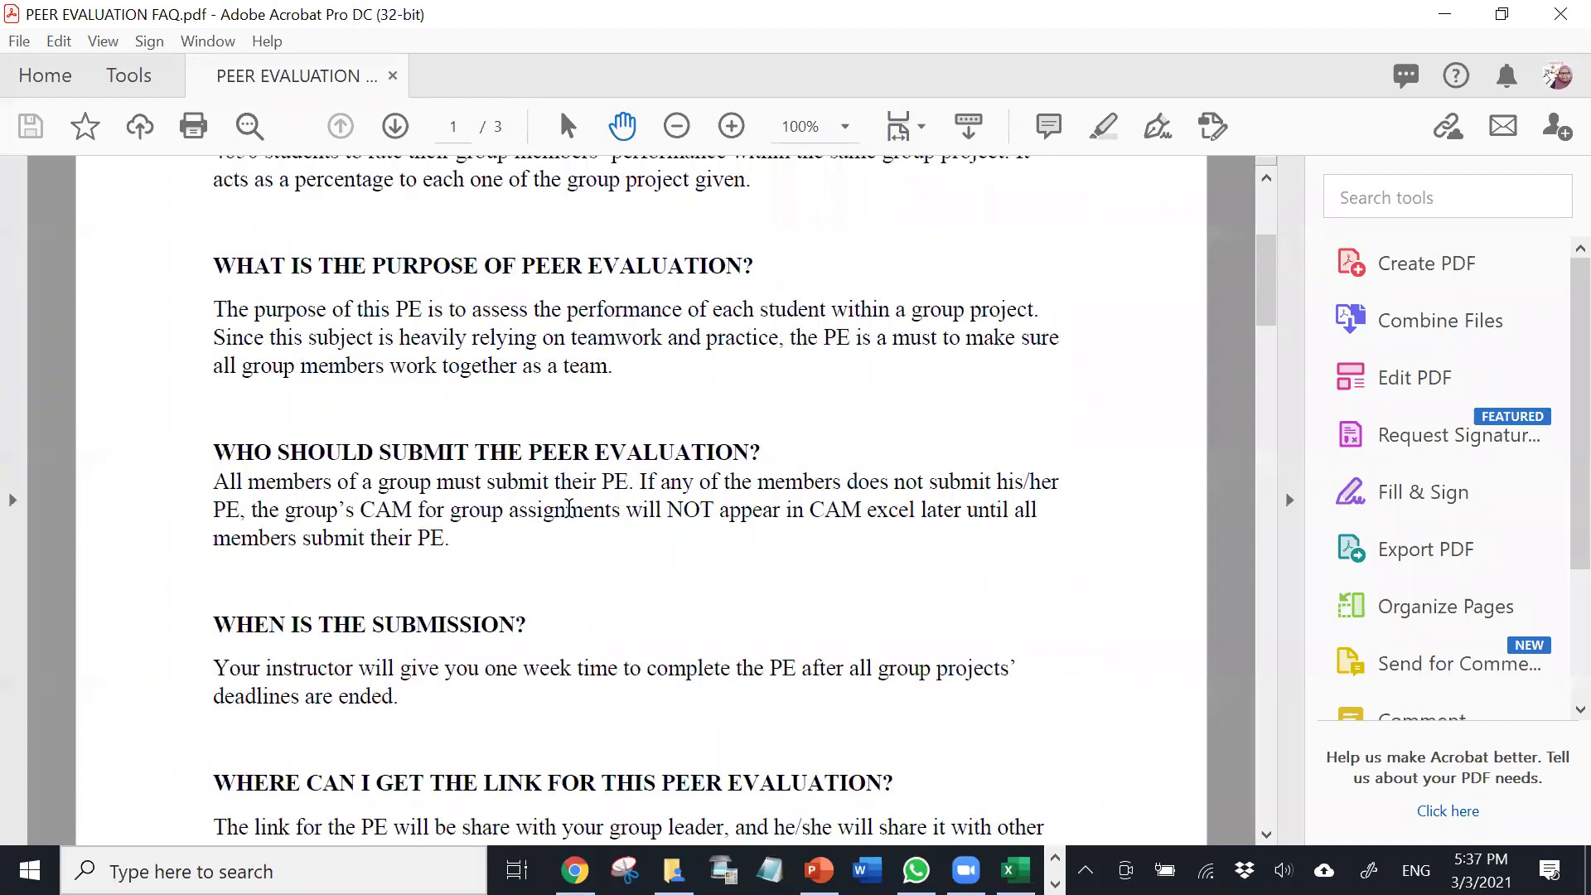
scroll(568, 508, down, 5)
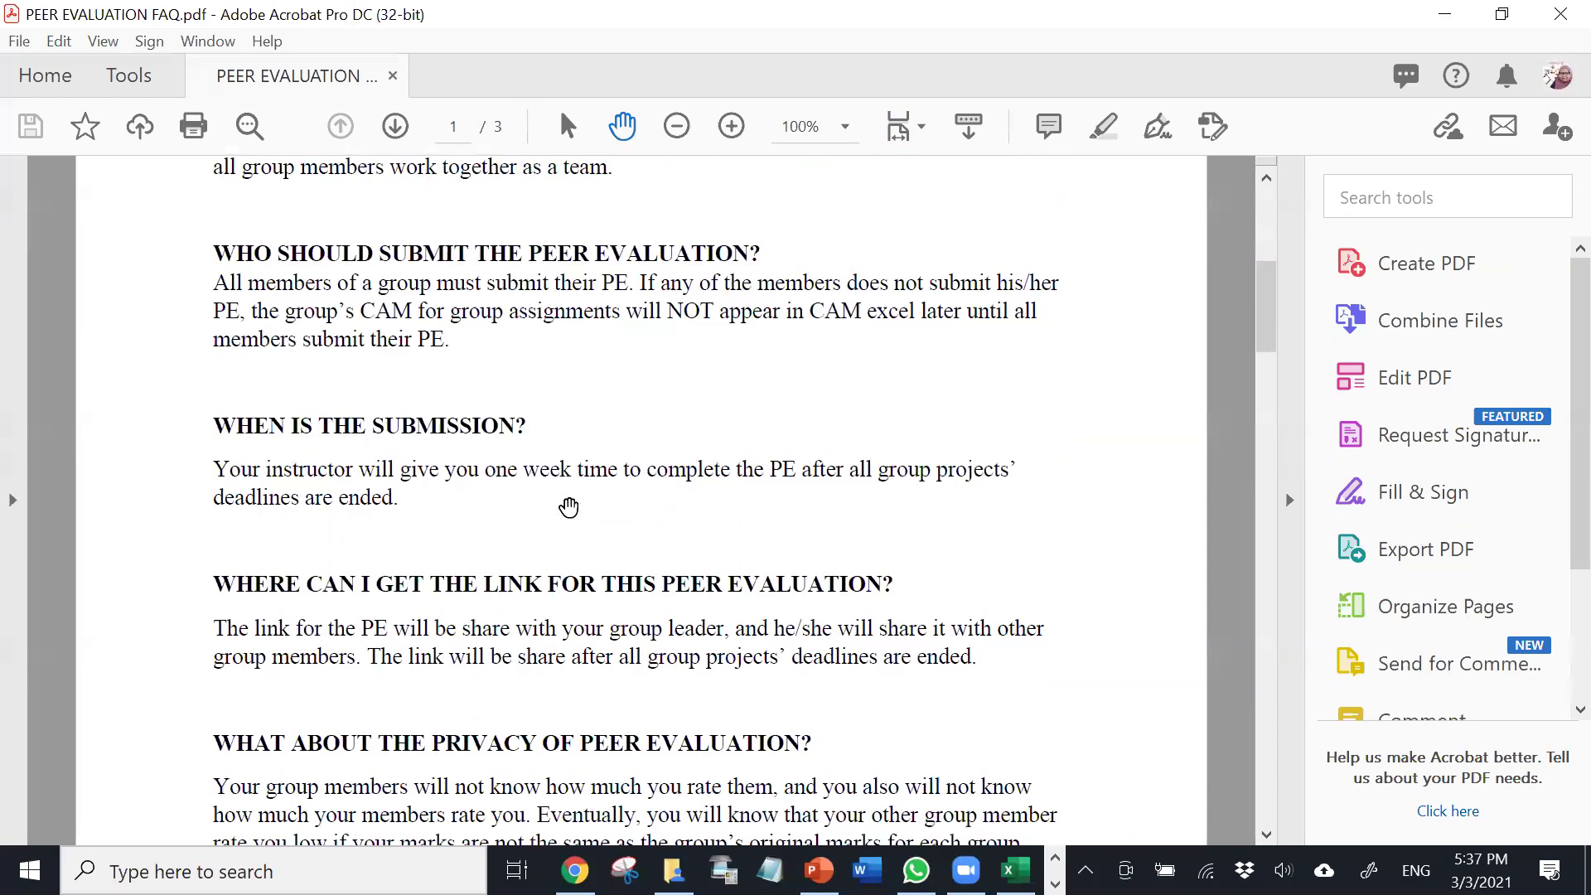
scroll(568, 507, down, 4)
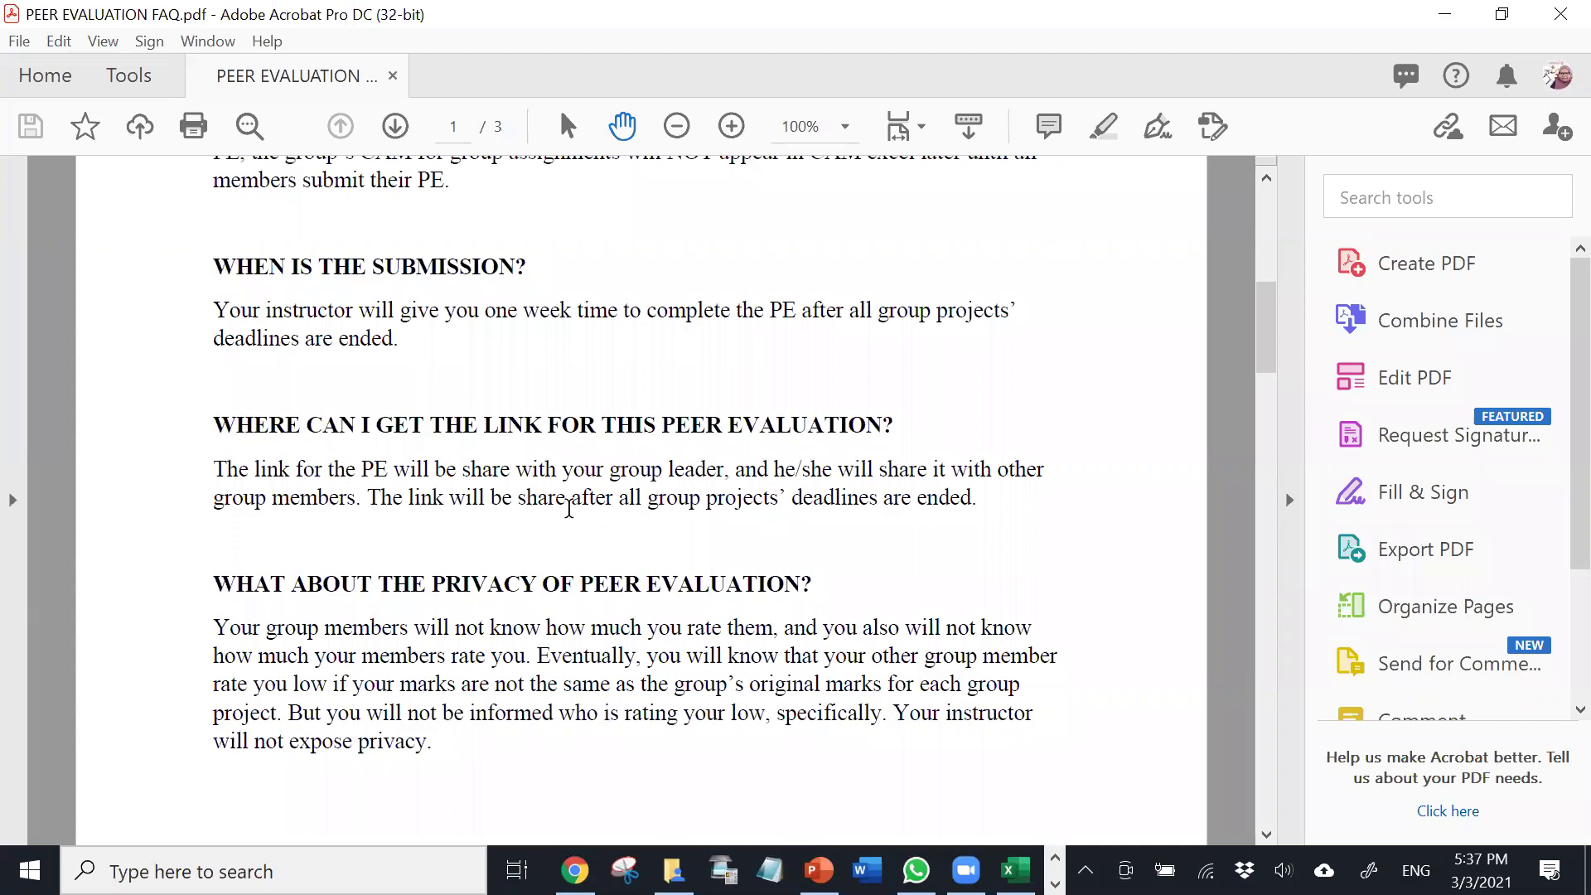
- Switch to Chrome and open Google Forms by way of Google Docs, using the account signed in to Google Calendar
click(575, 870)
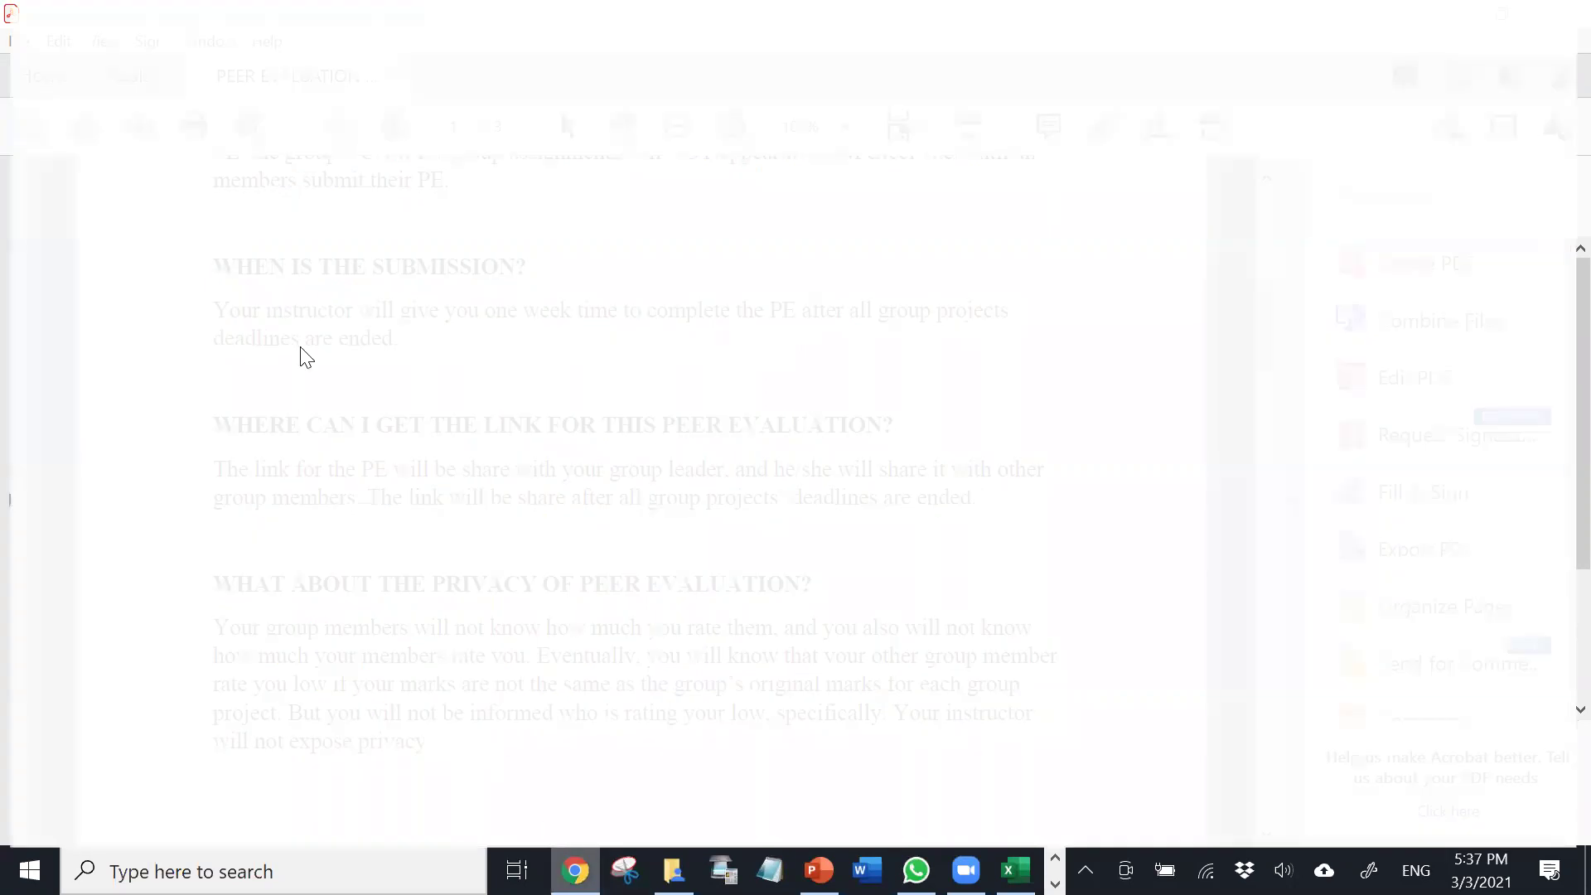
click(400, 18)
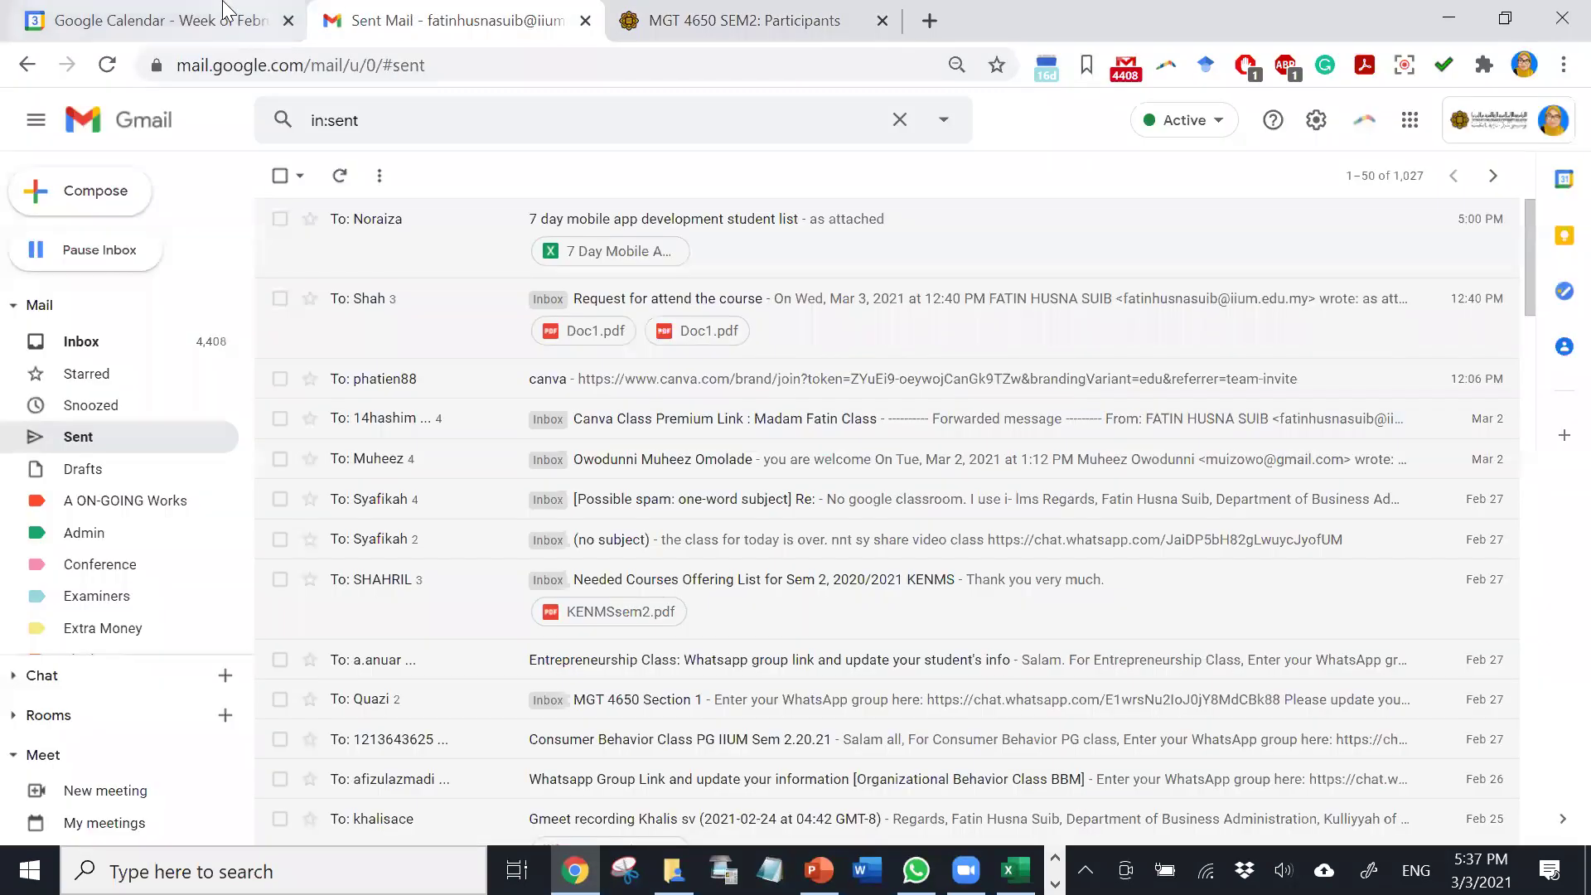
click(242, 21)
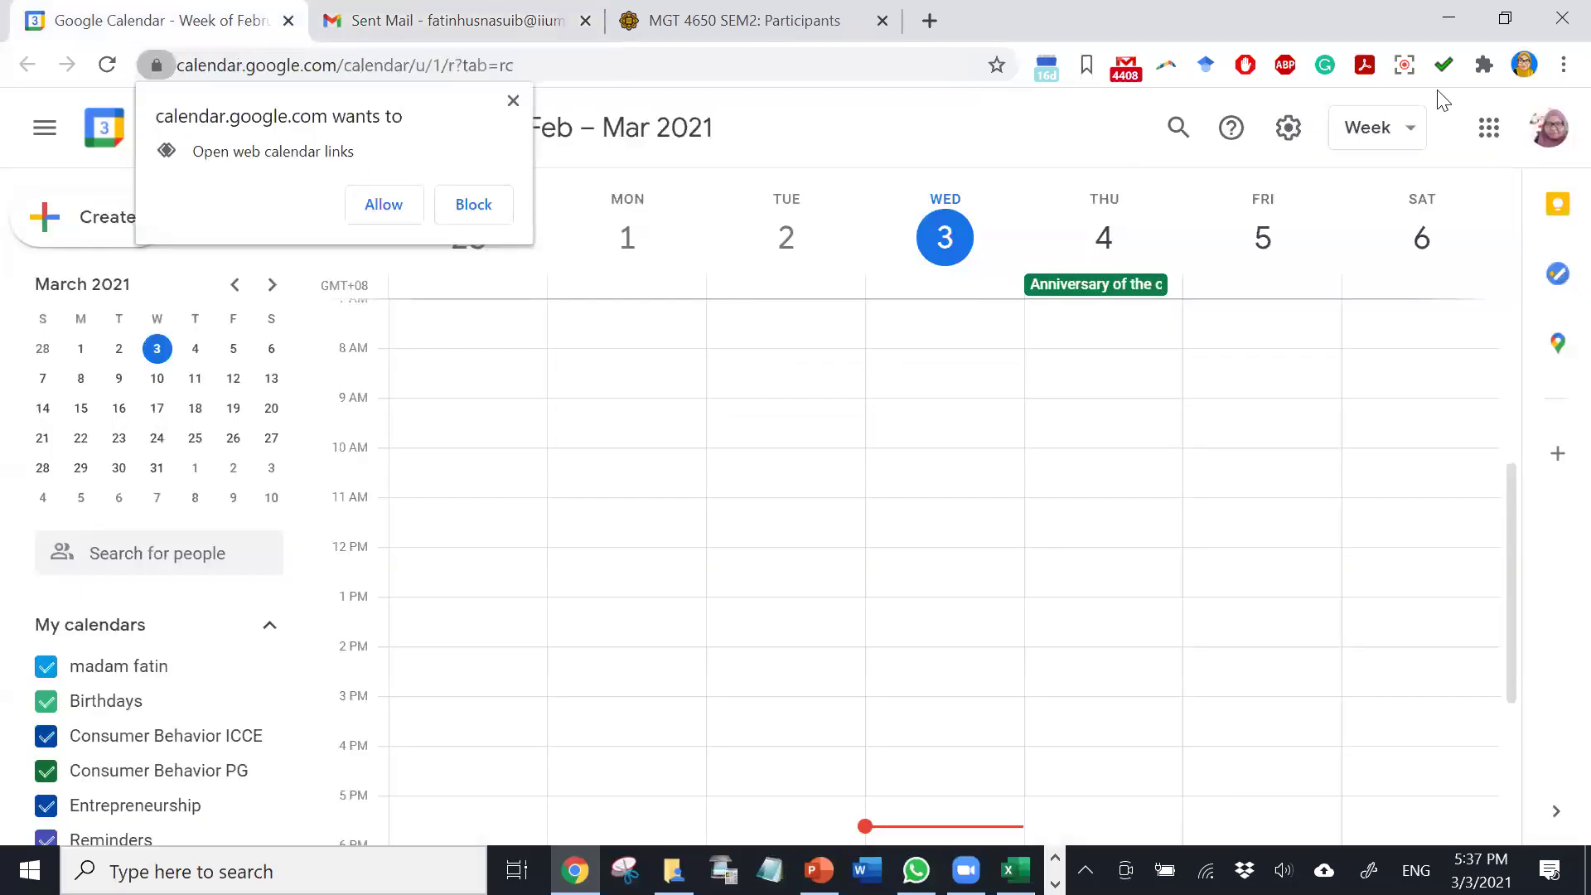
click(1489, 127)
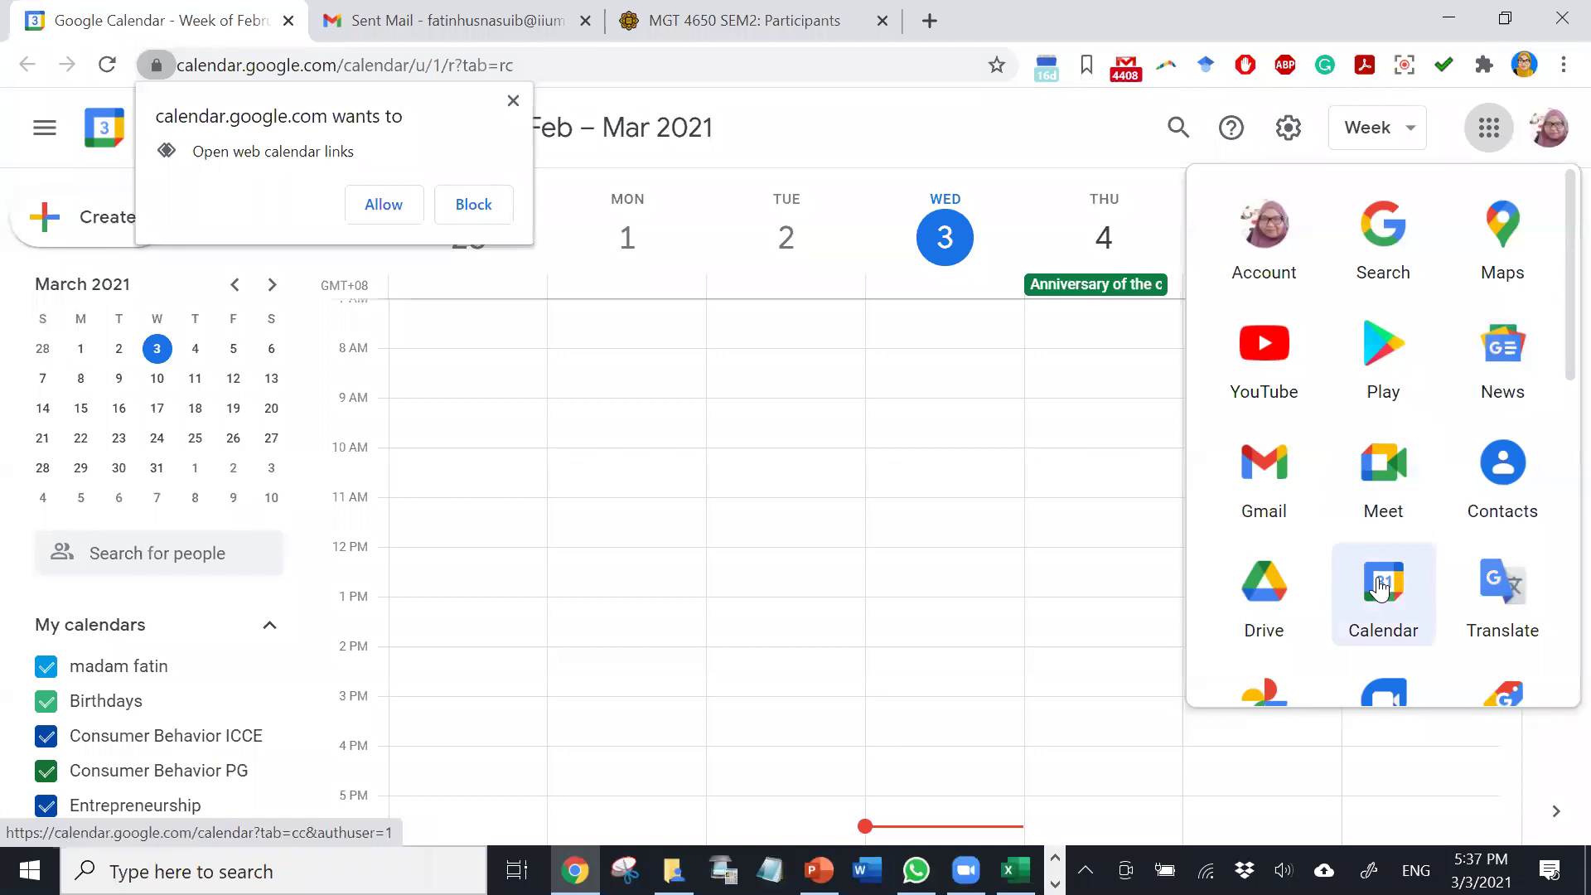
scroll(1383, 580, down, 3)
click(1264, 600)
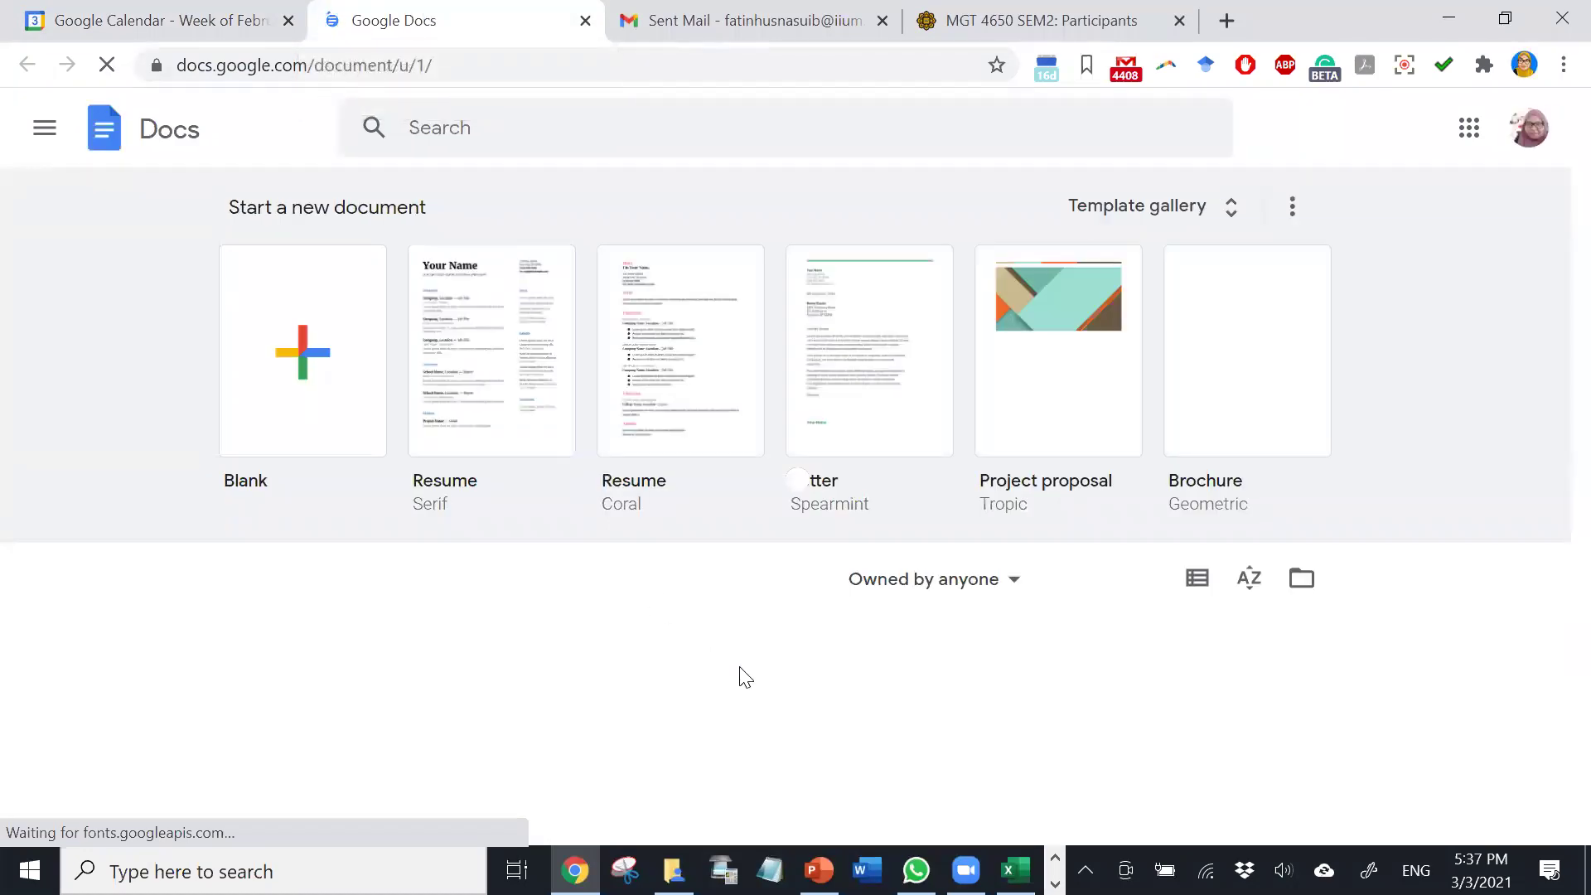
click(45, 126)
click(89, 388)
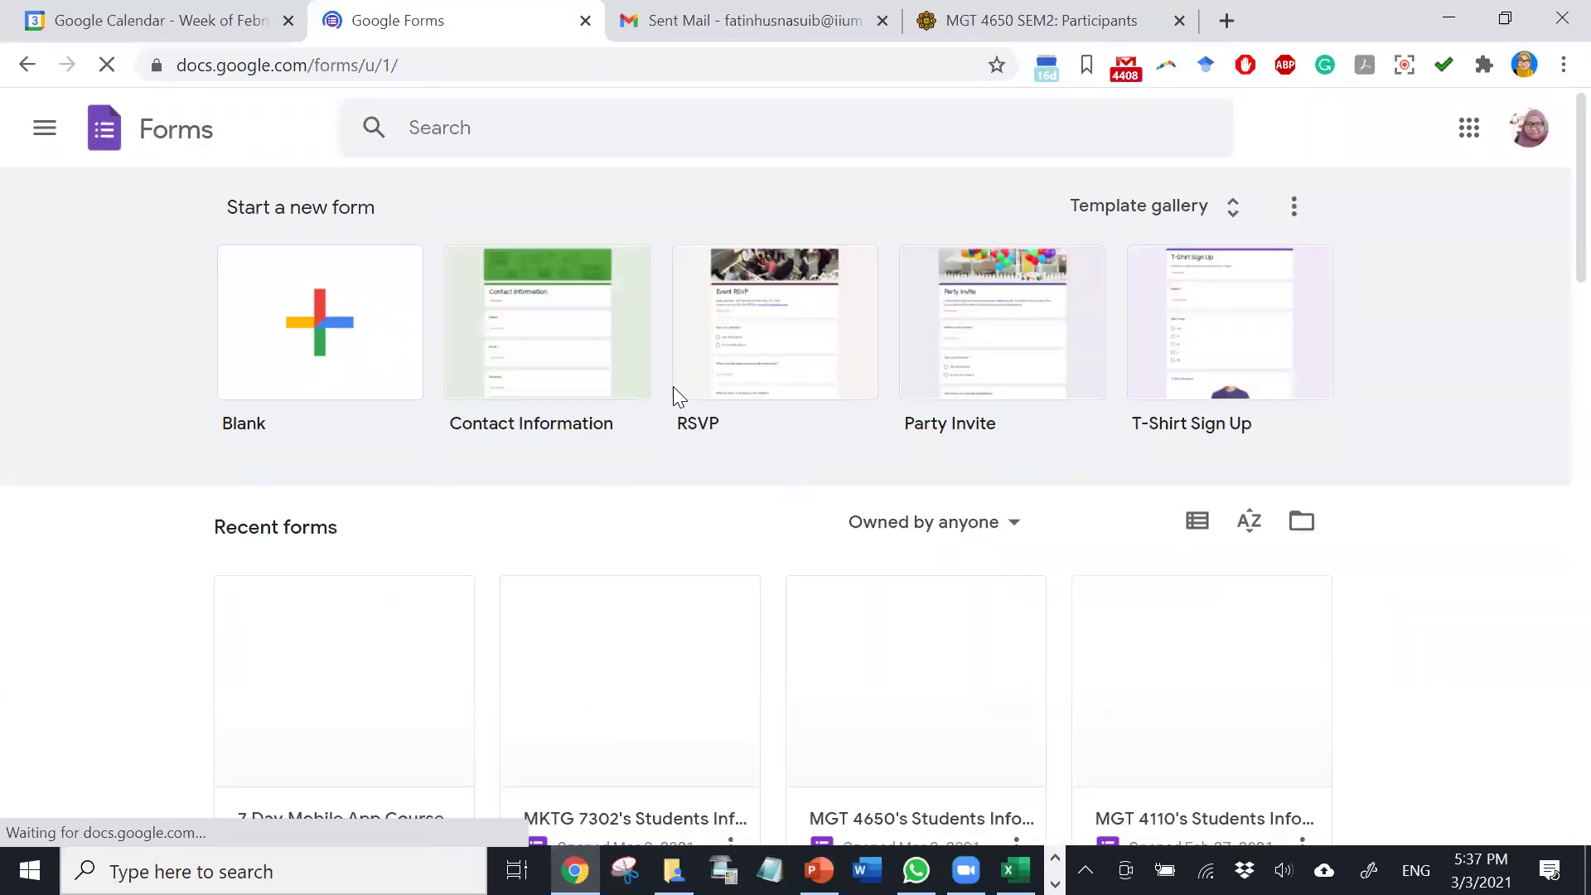
- Look through the recent forms for the peer evaluation forms and open Puddingaro's PE
scroll(673, 386, down, 5)
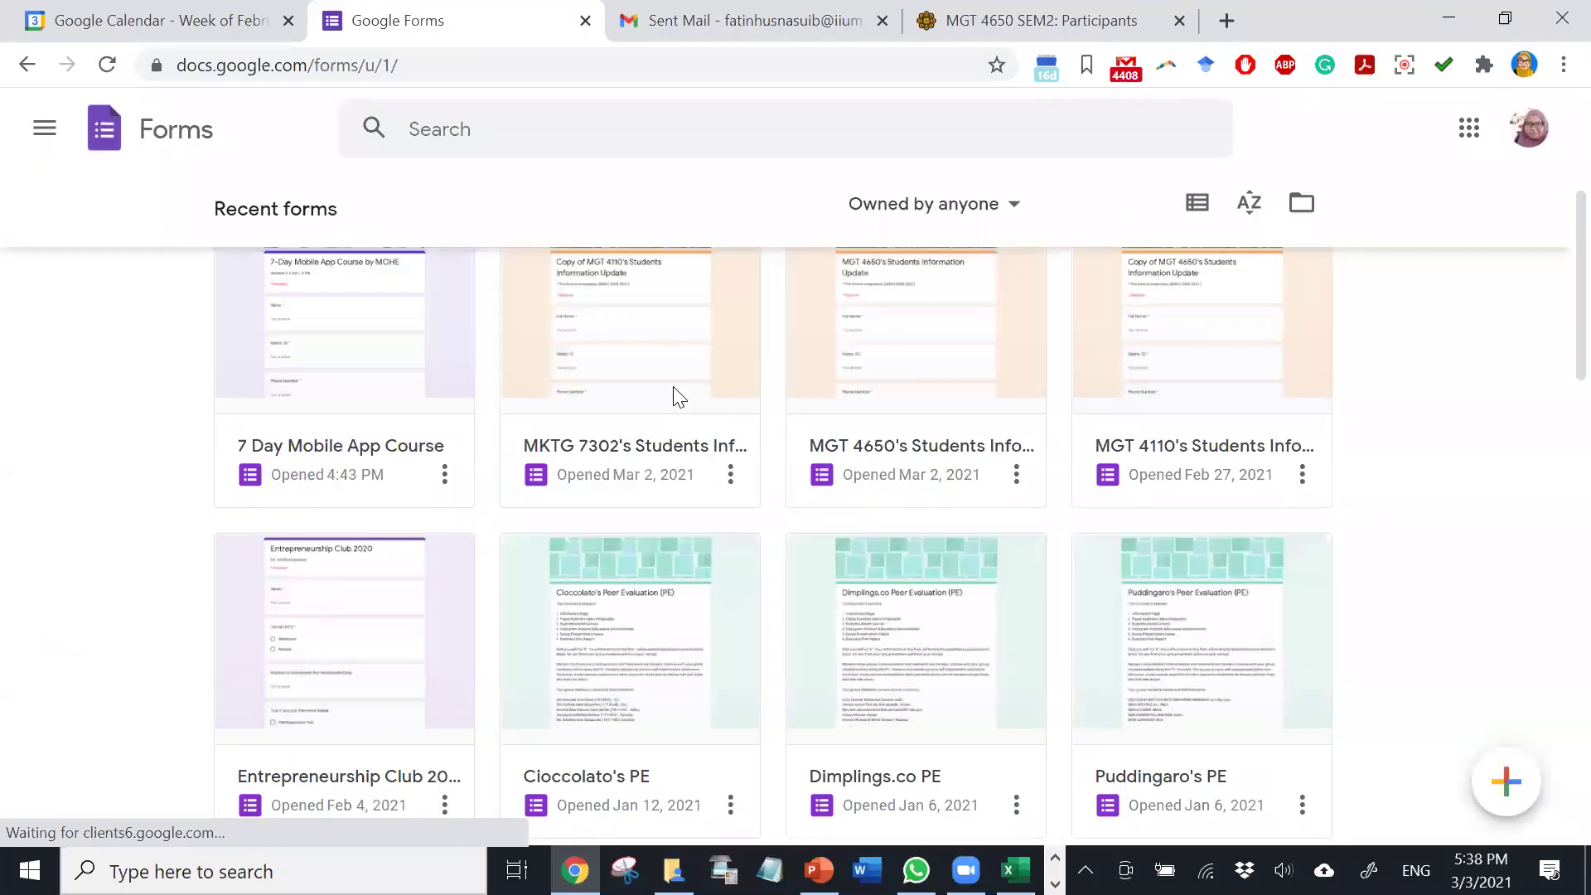
scroll(673, 387, down, 6)
scroll(674, 387, up, 4)
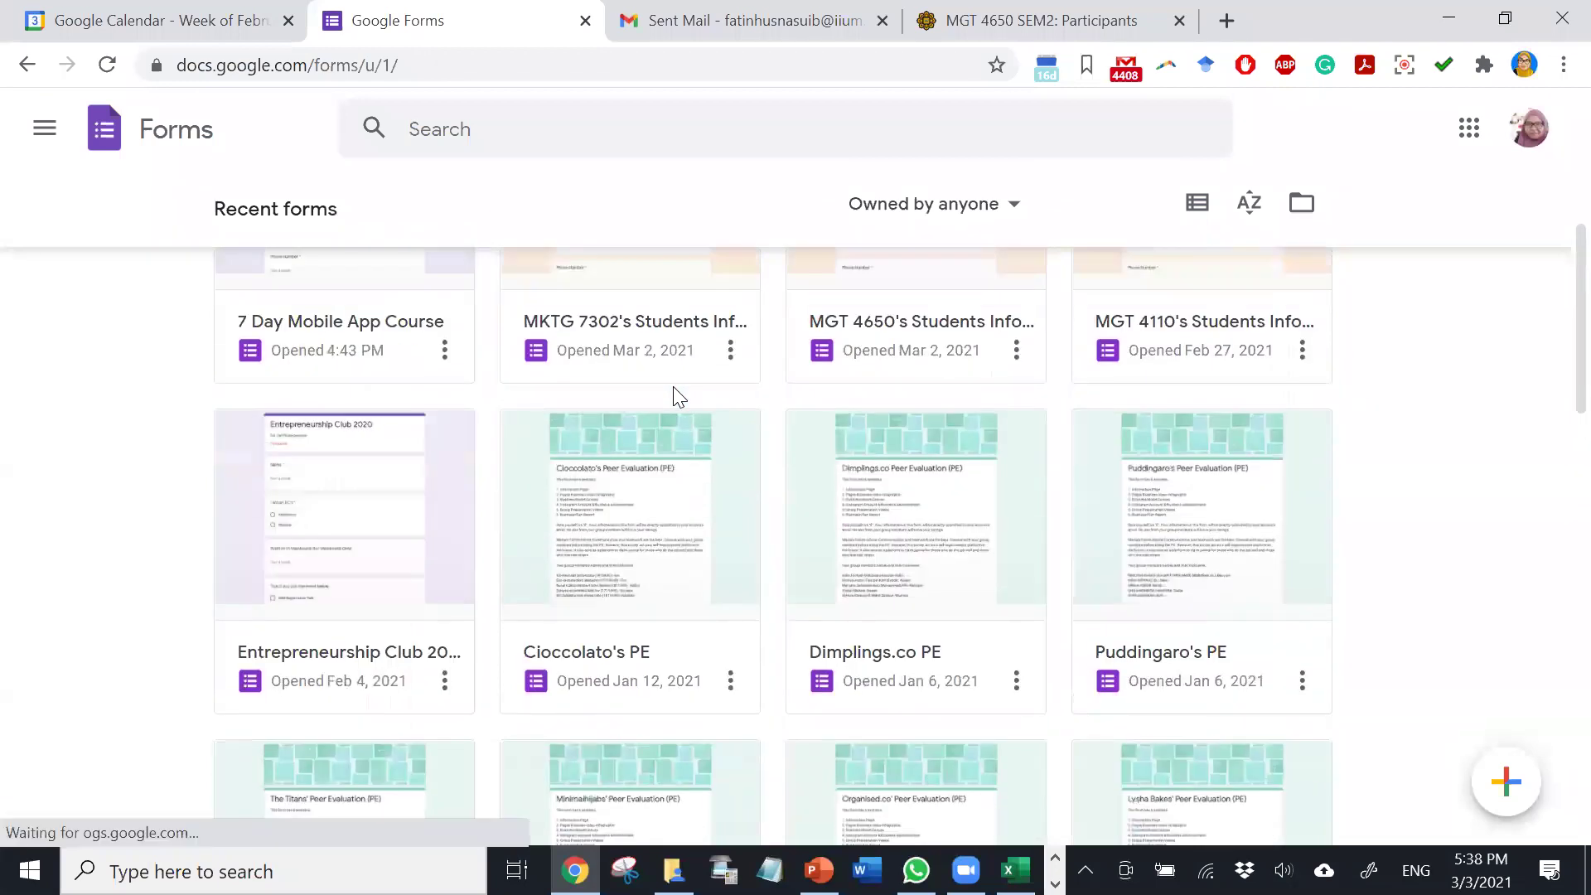
scroll(674, 388, down, 5)
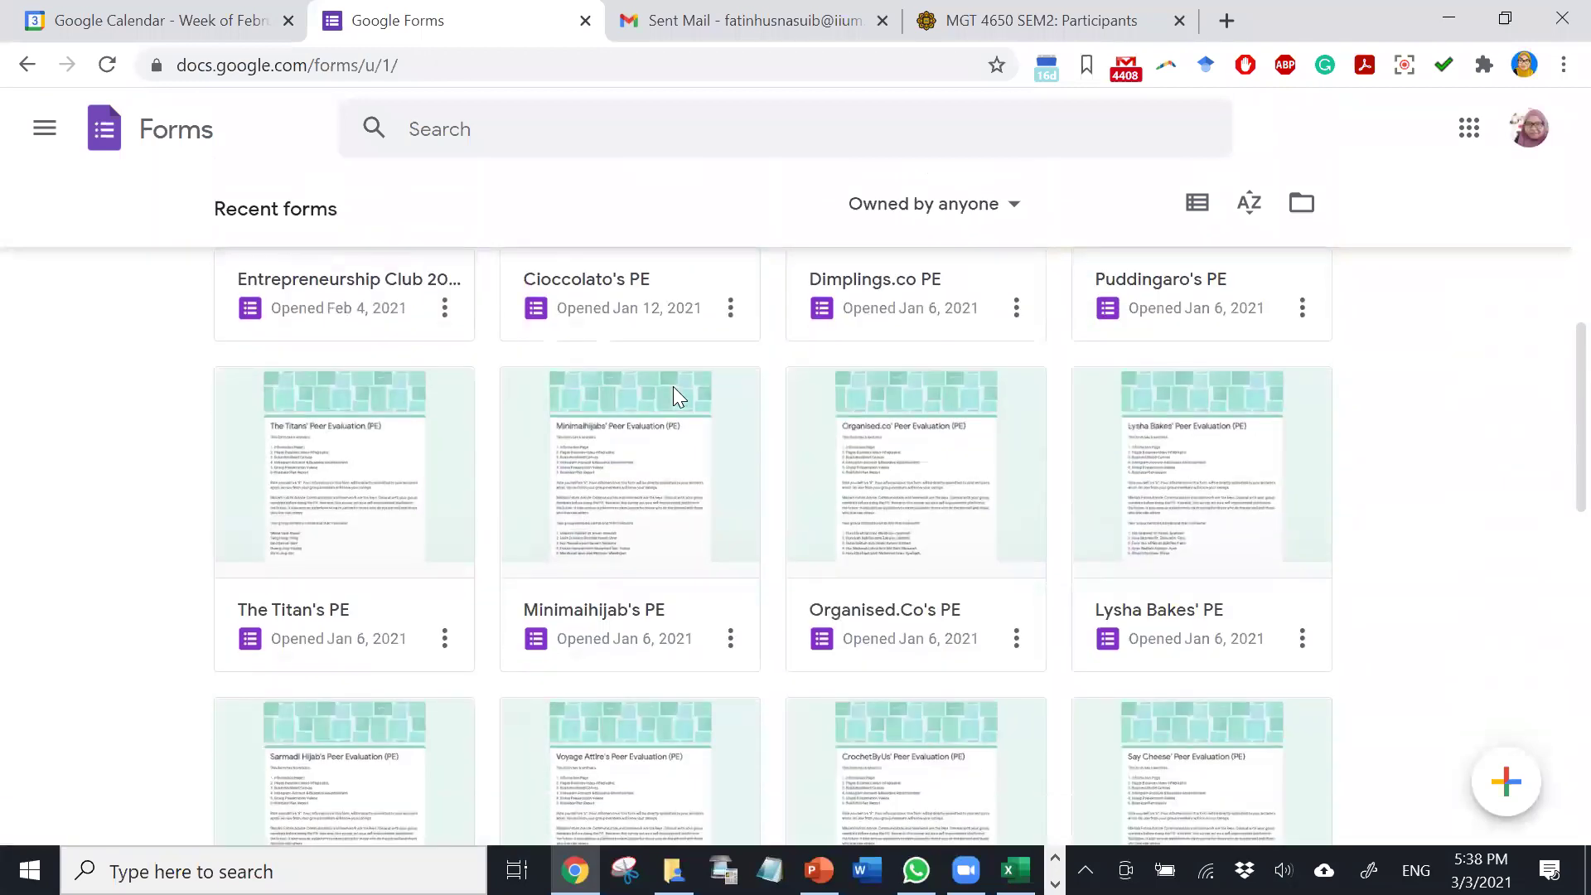
click(1251, 273)
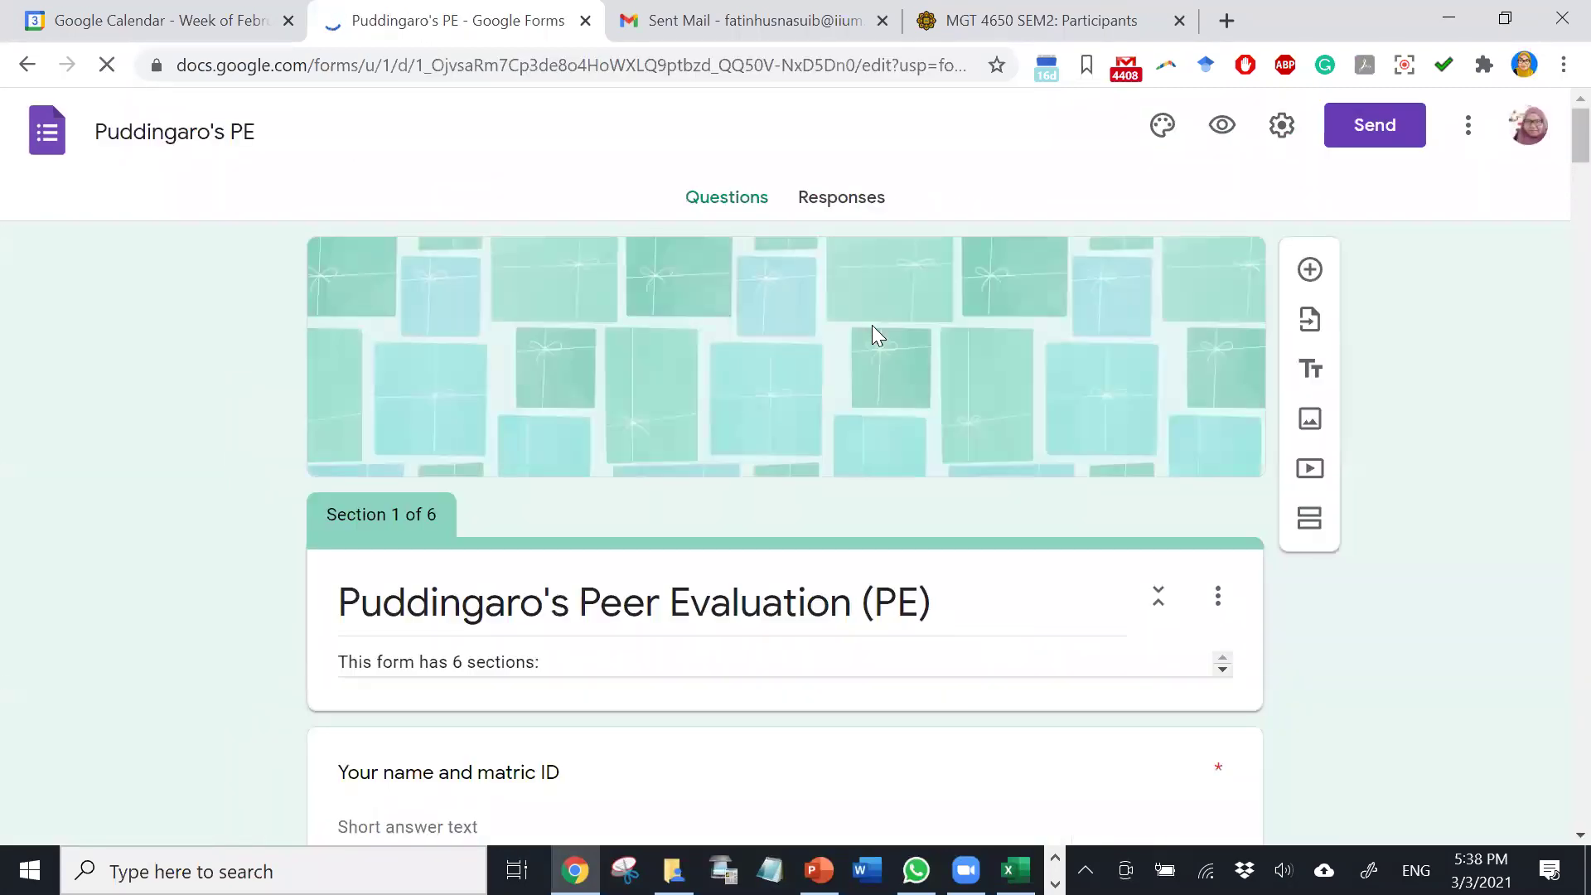
- Examine the form's introduction, rating meanings and the 2 Pages Business Ideas Infographic (2PBII) rating questions
scroll(873, 326, down, 5)
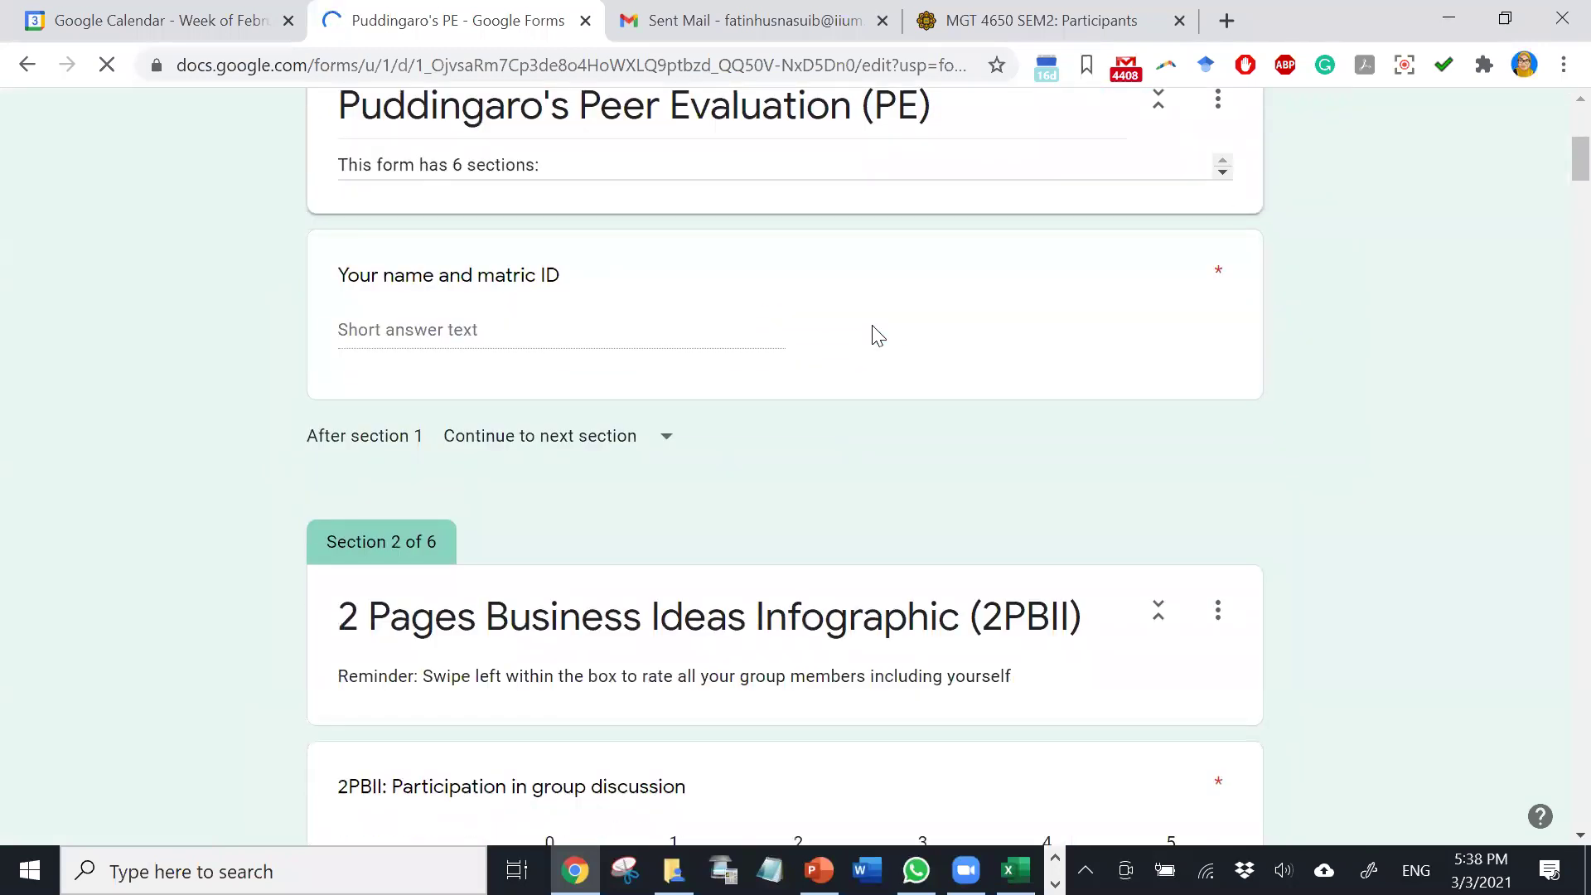
scroll(879, 336, up, 5)
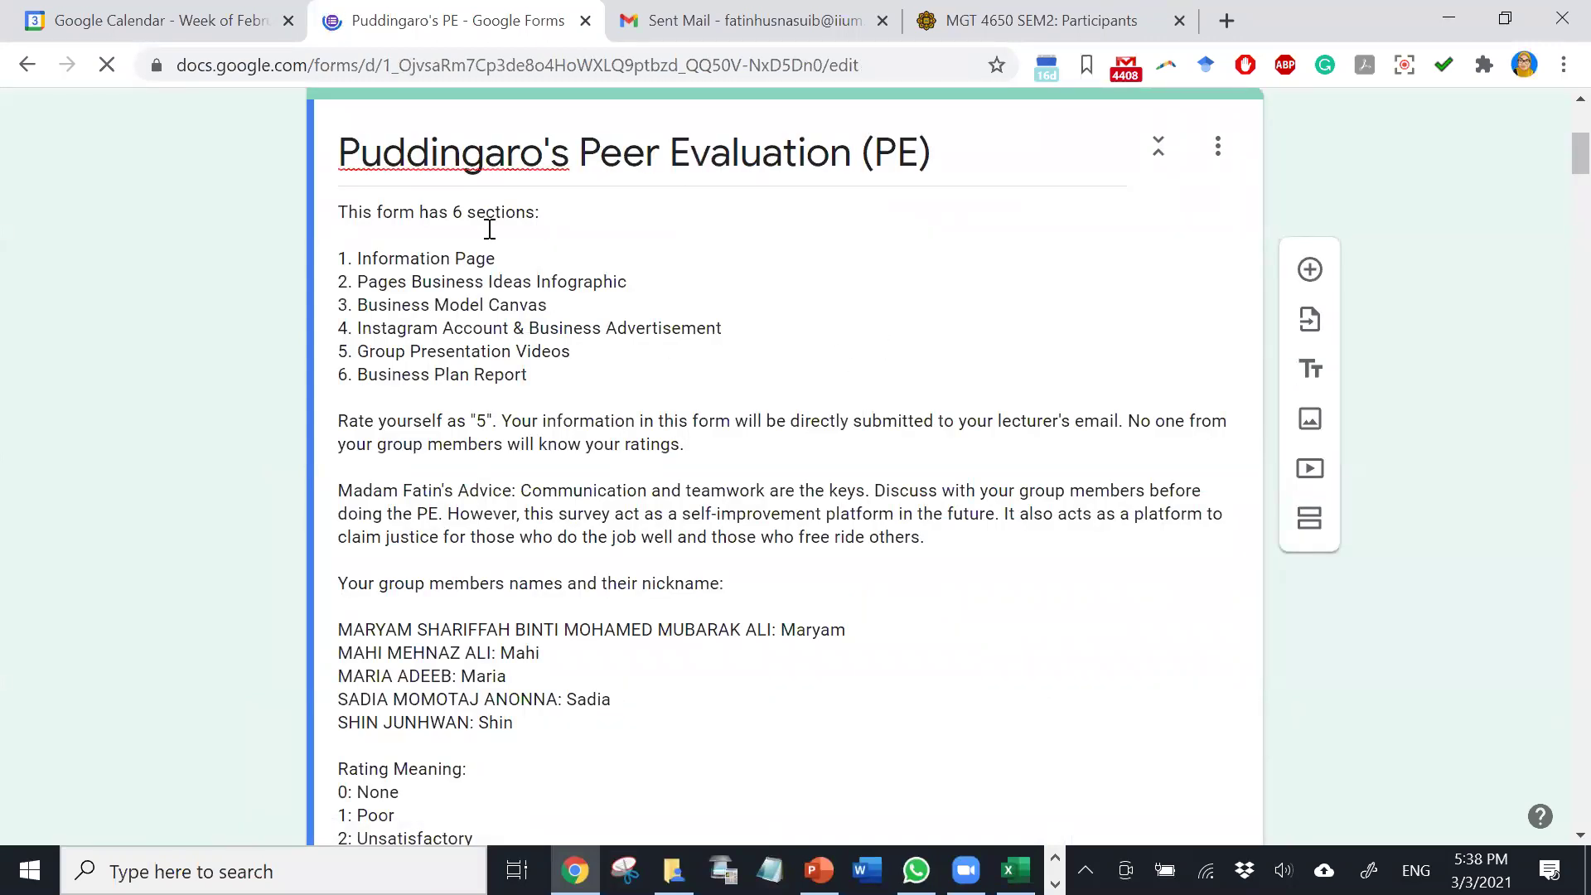
scroll(490, 229, down, 9)
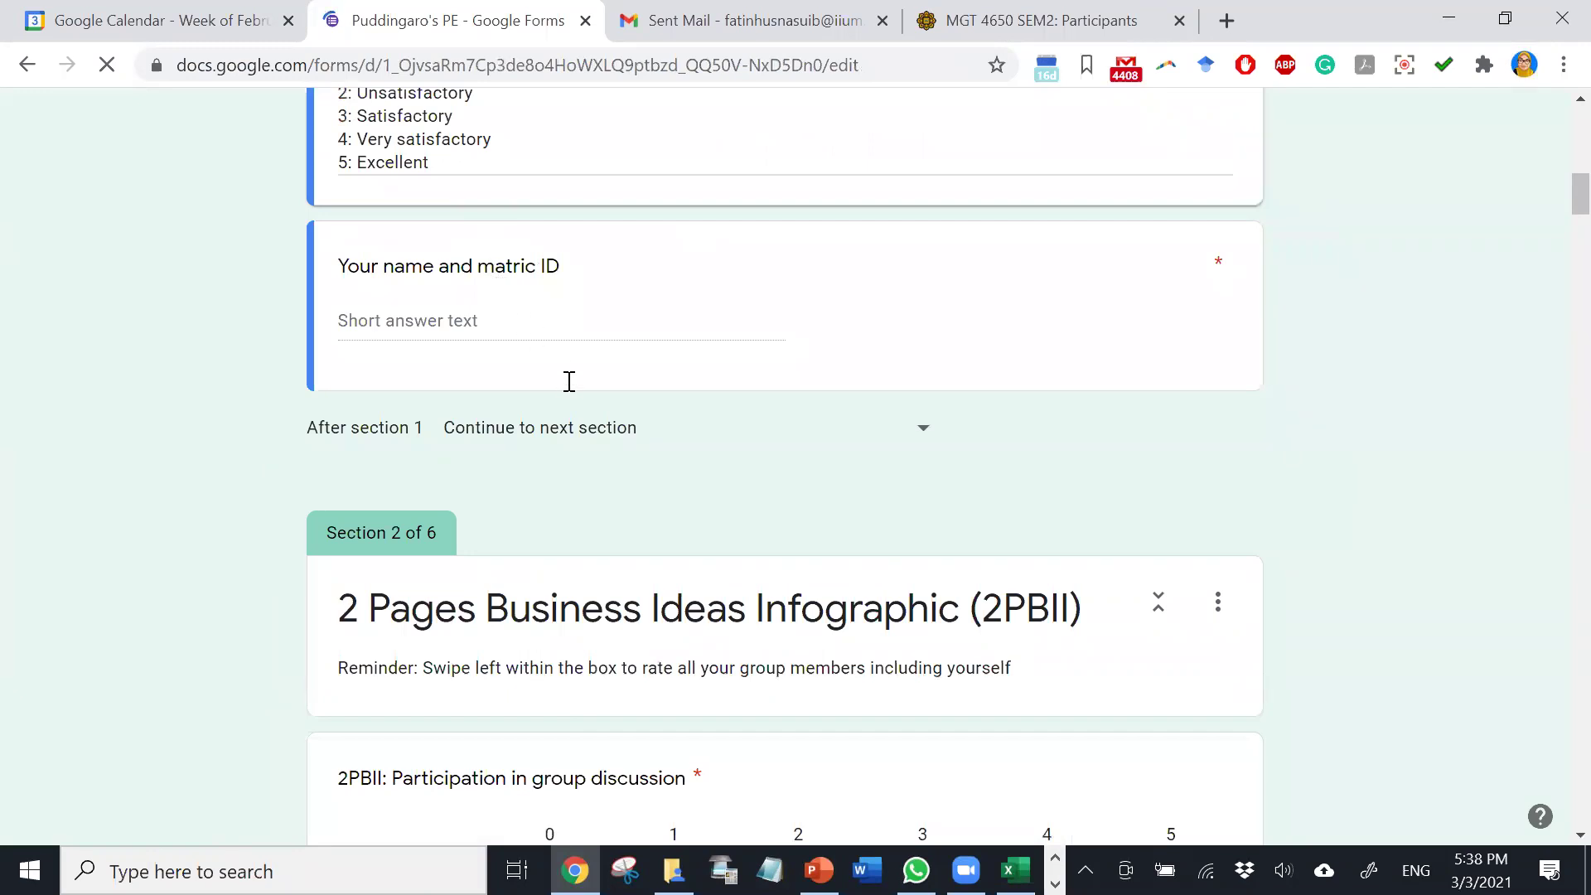
scroll(570, 381, down, 6)
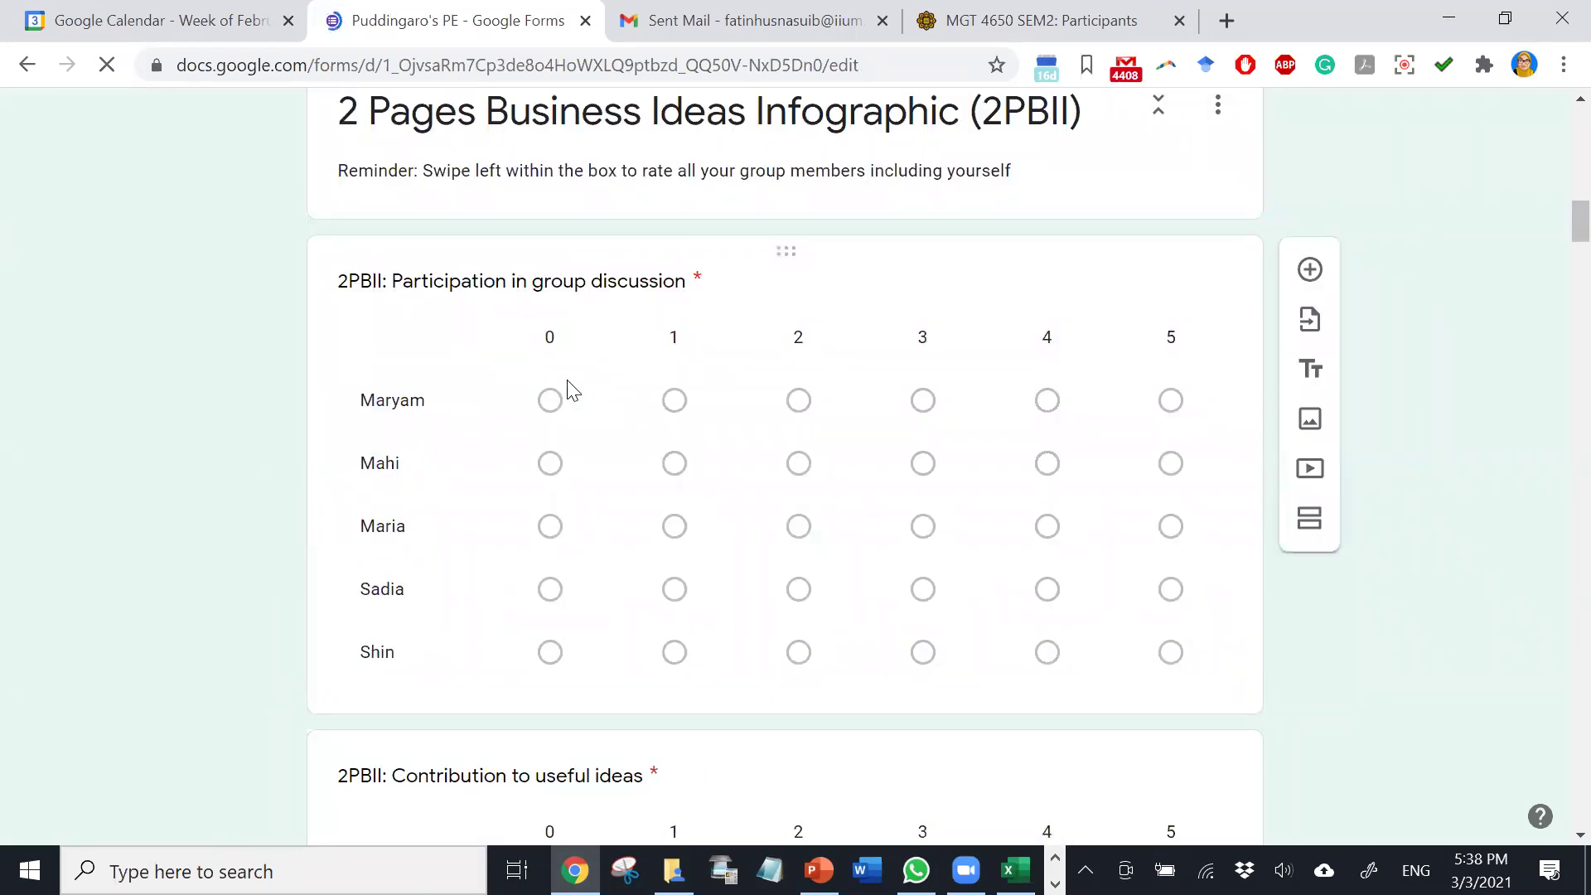
scroll(870, 214, up, 2)
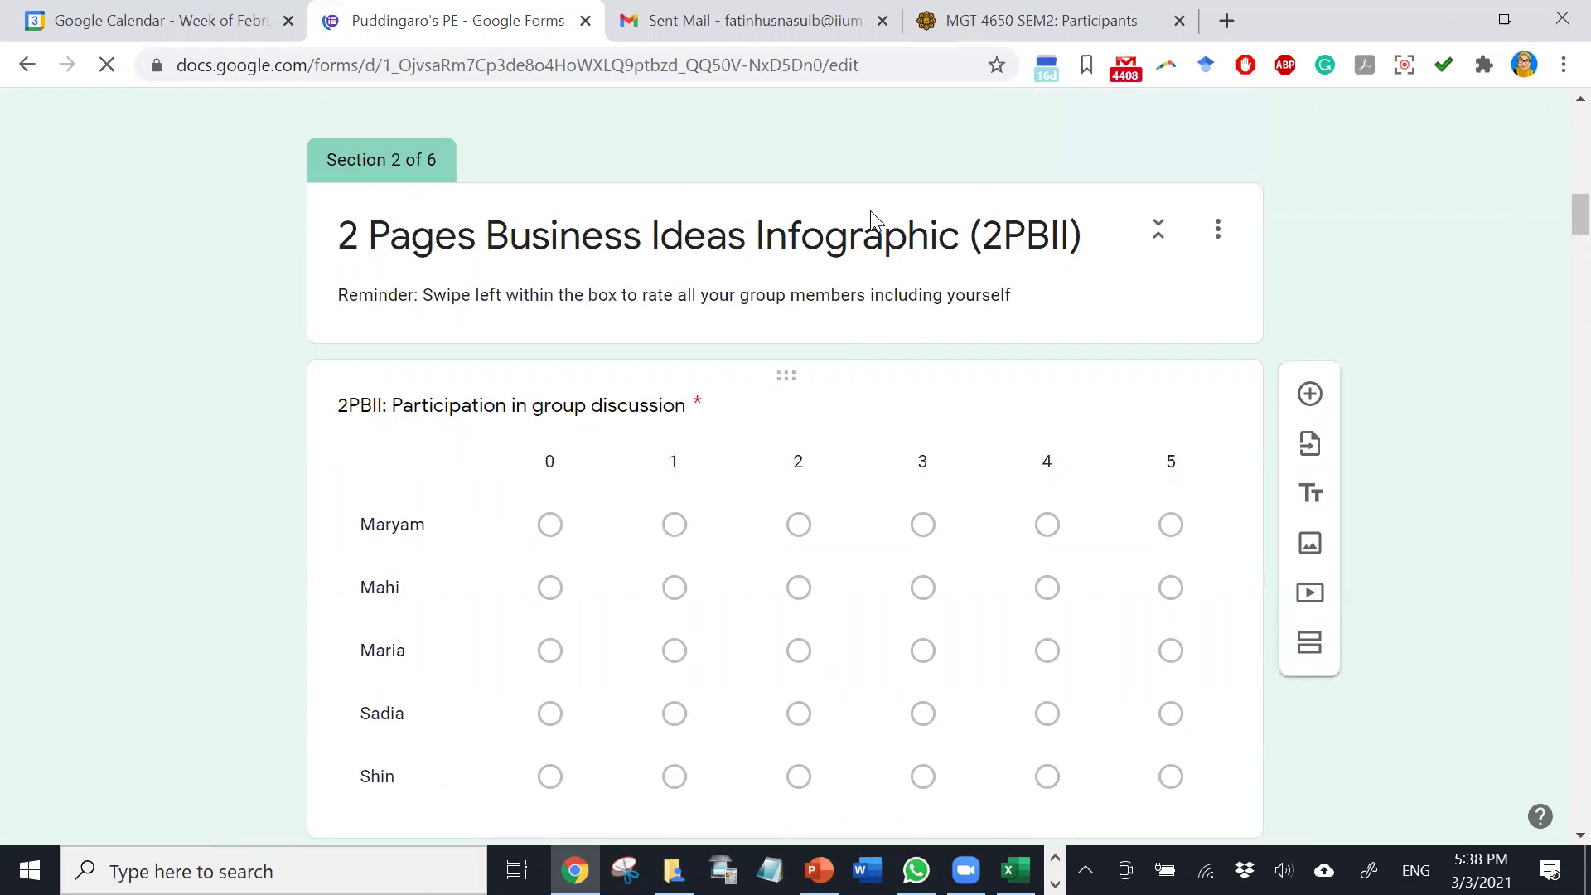
scroll(870, 214, up, 3)
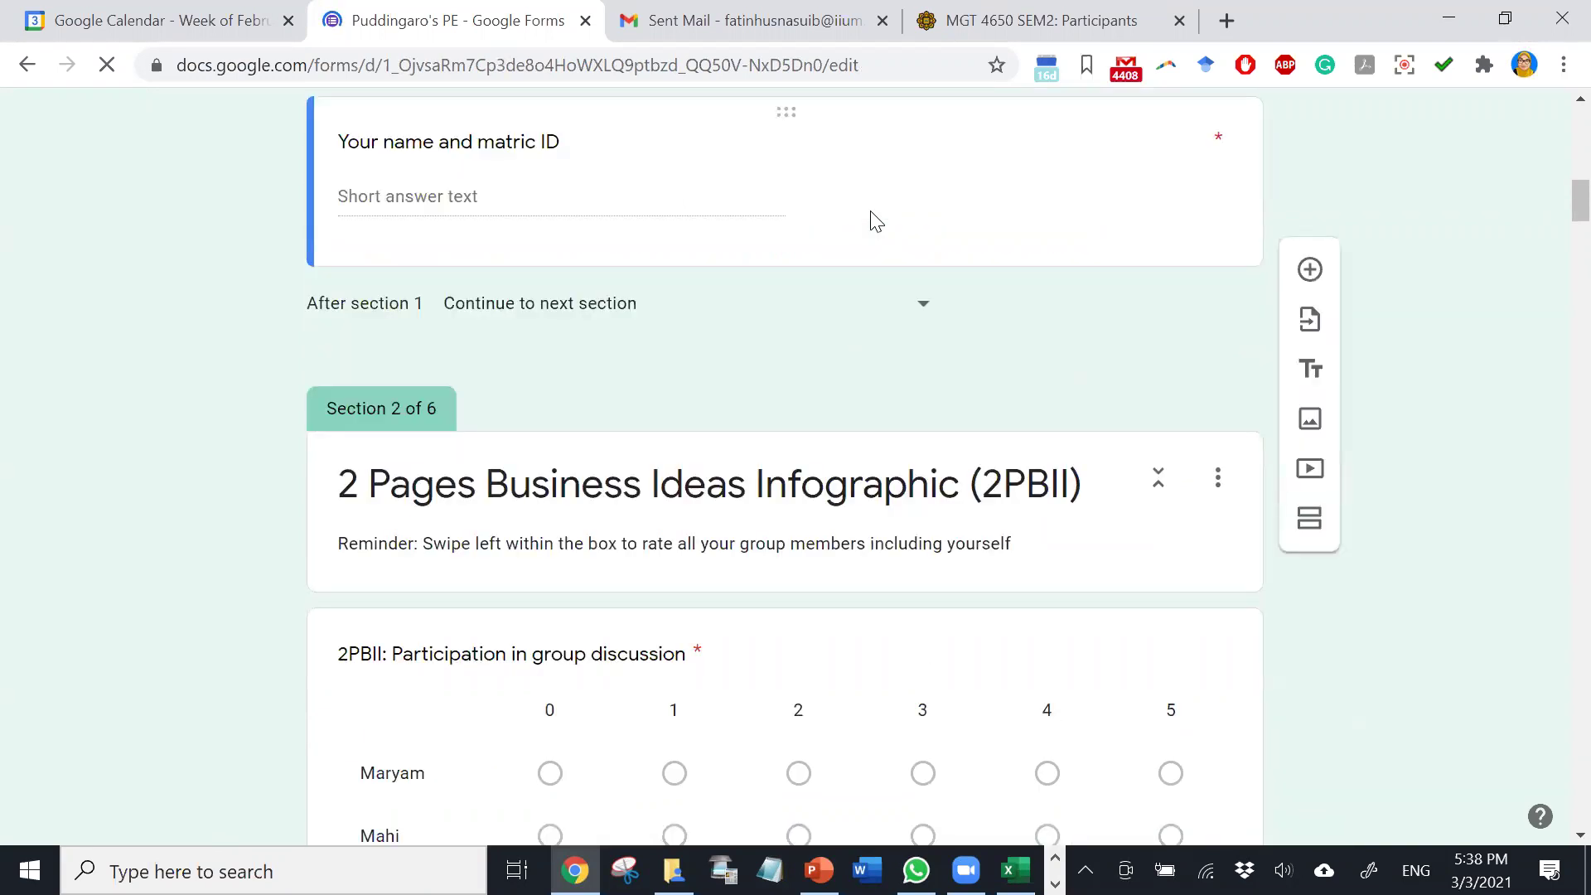
scroll(453, 548, down, 14)
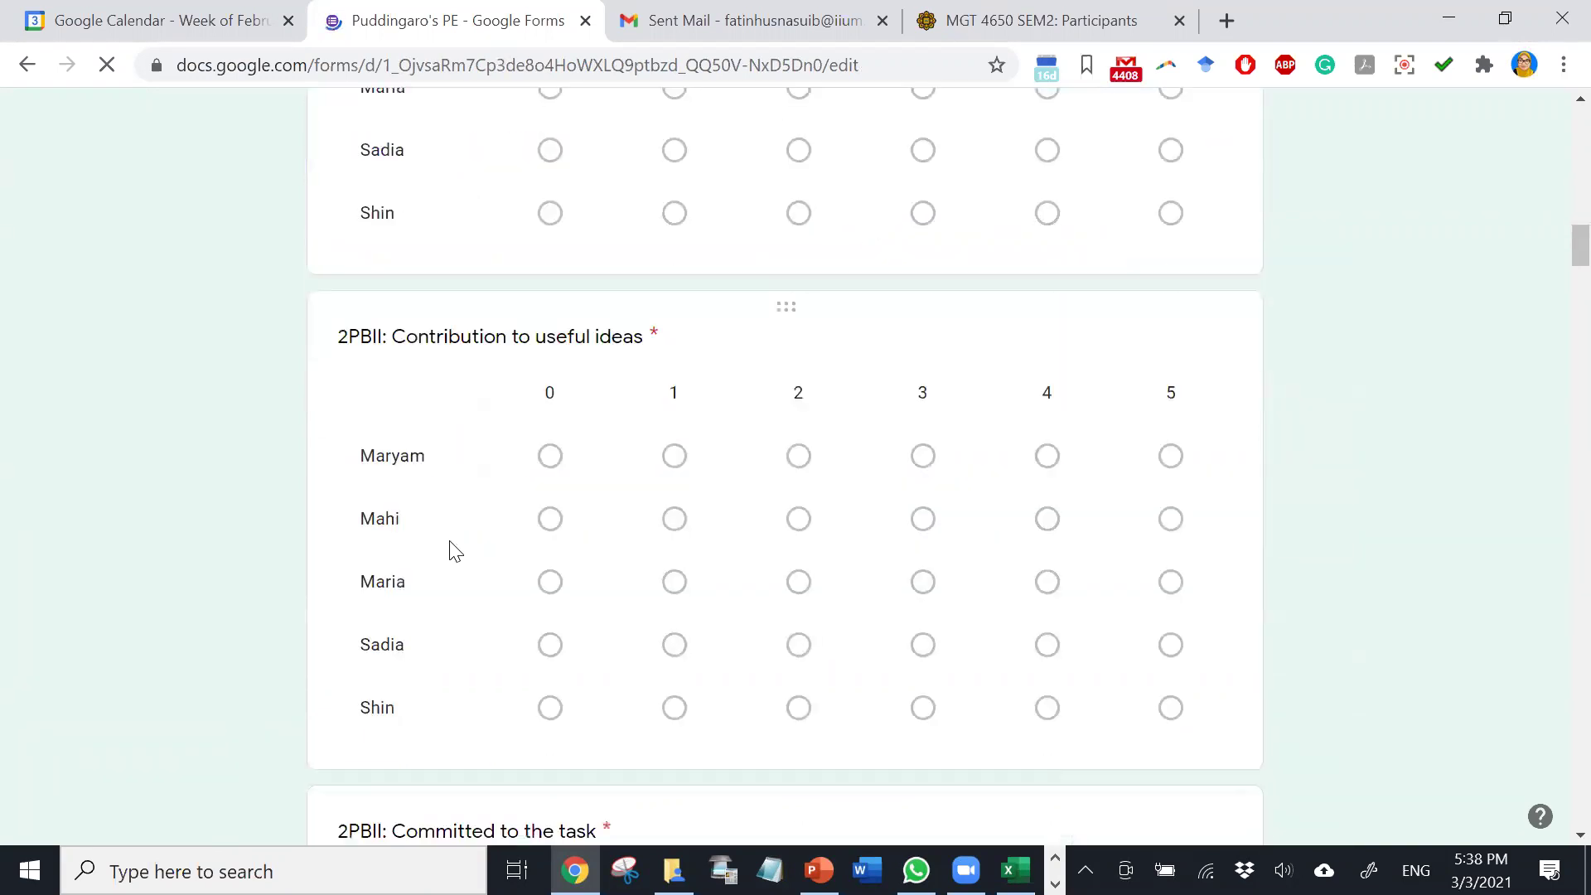
- Examine the Business Model Canvas (BMC) rating criteria and the start of the Instagram Account & Business Advertisement (IABA) section
scroll(453, 549, down, 15)
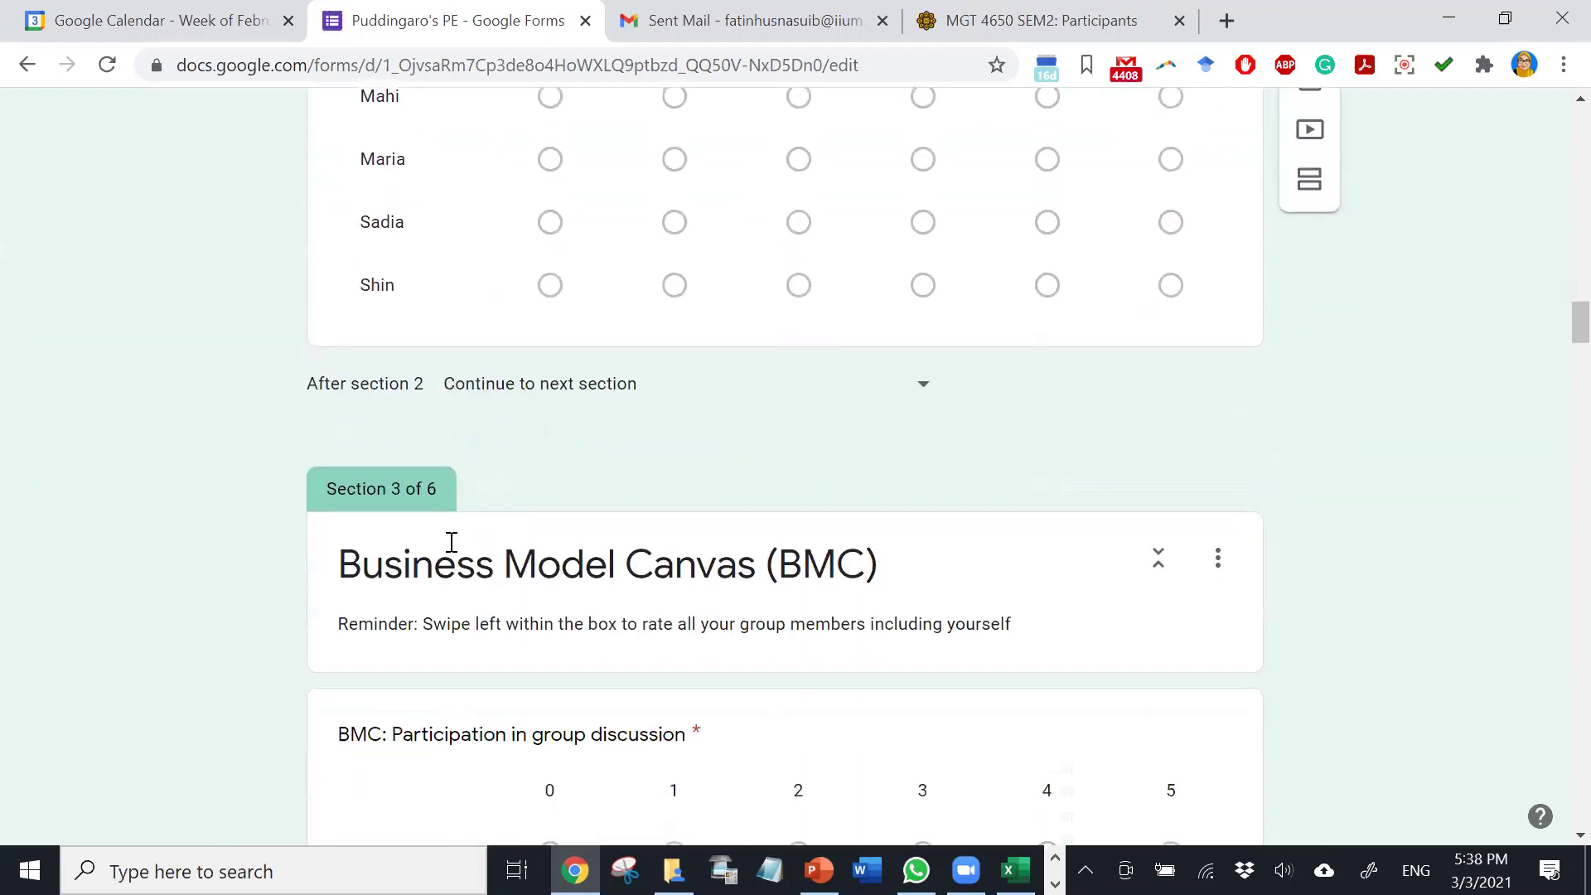
scroll(453, 549, down, 18)
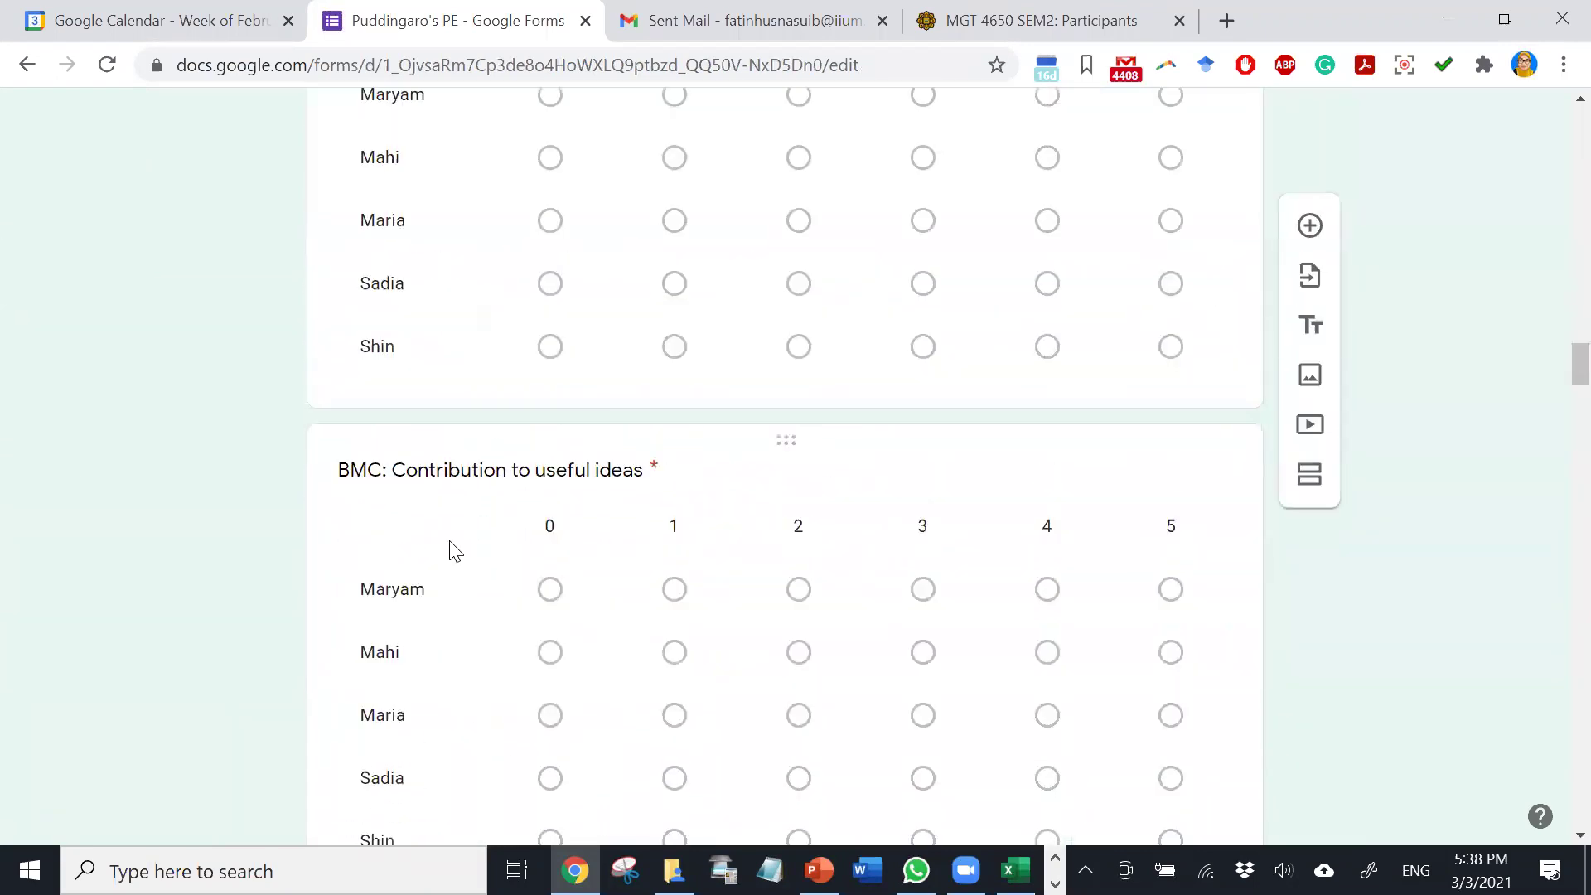
scroll(454, 551, down, 5)
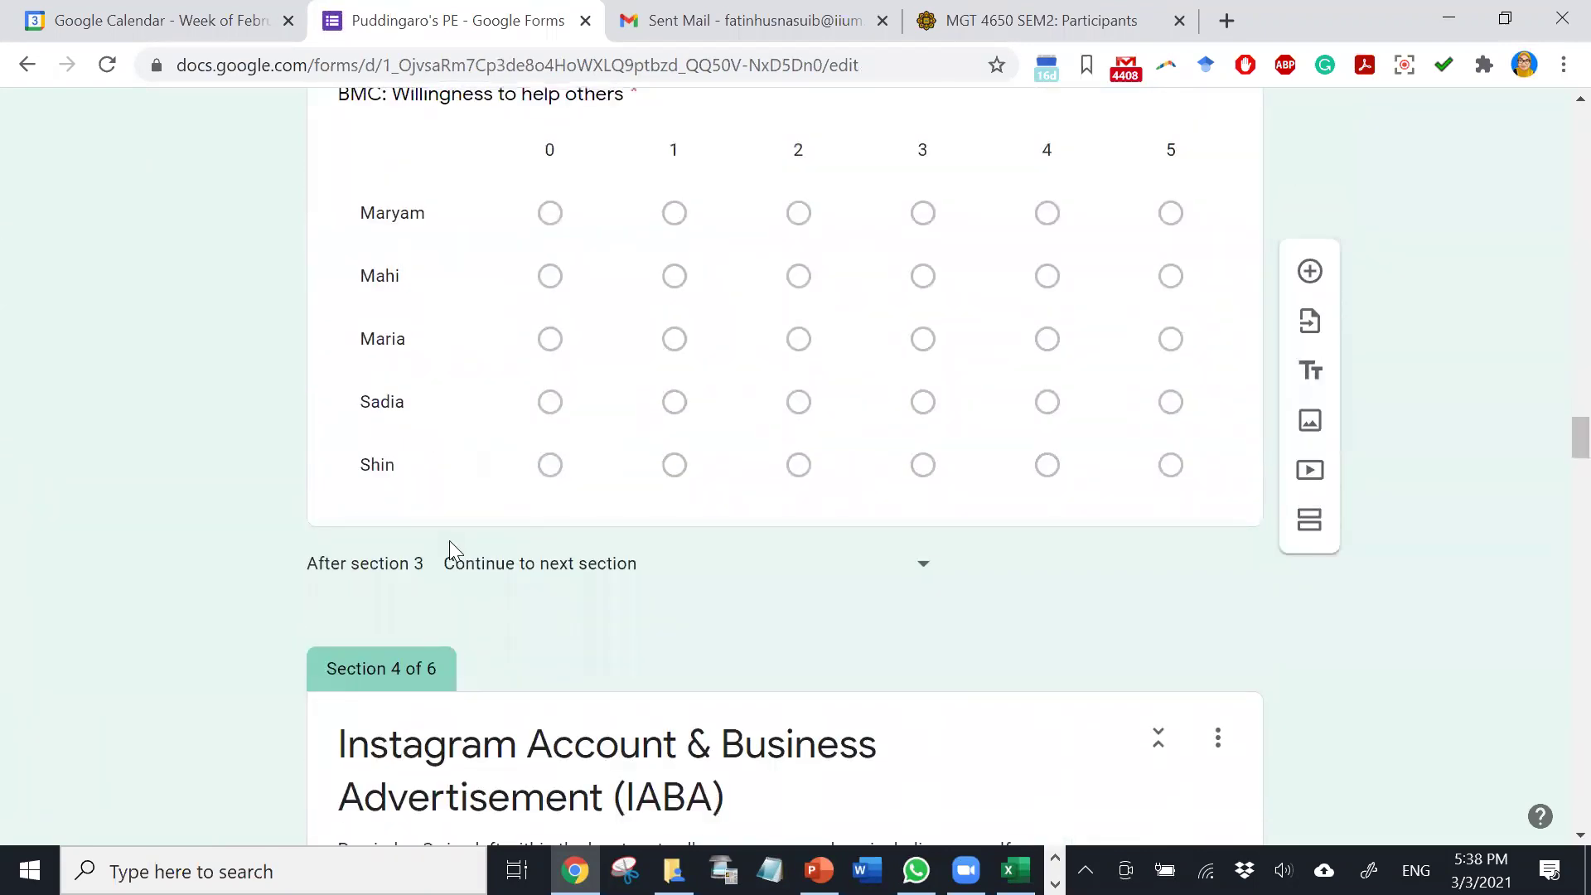
scroll(449, 546, up, 3)
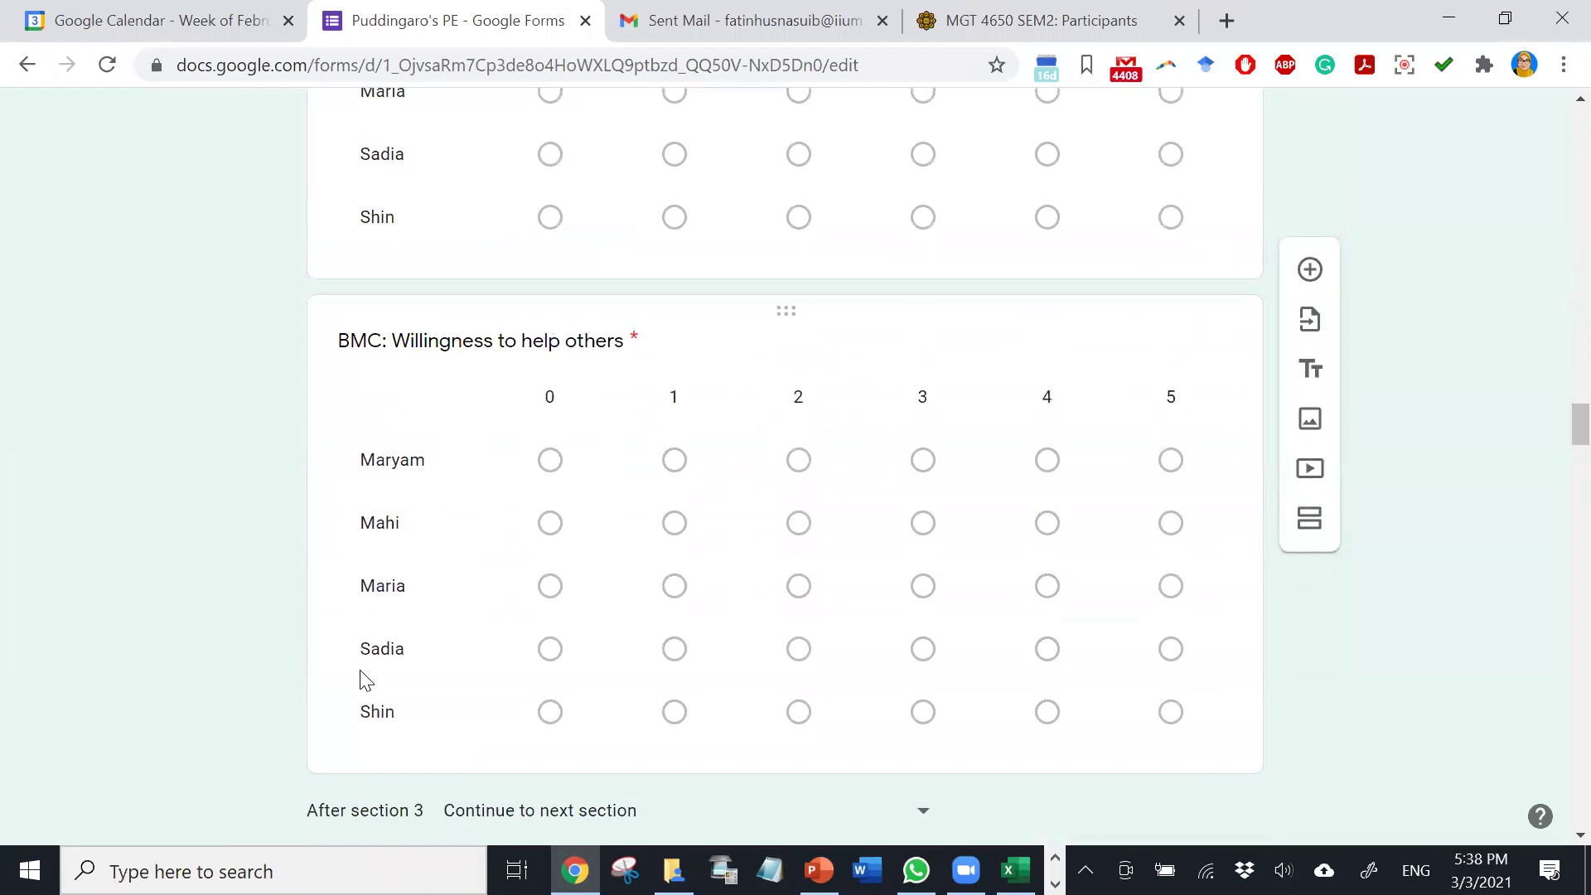
scroll(389, 489, up, 6)
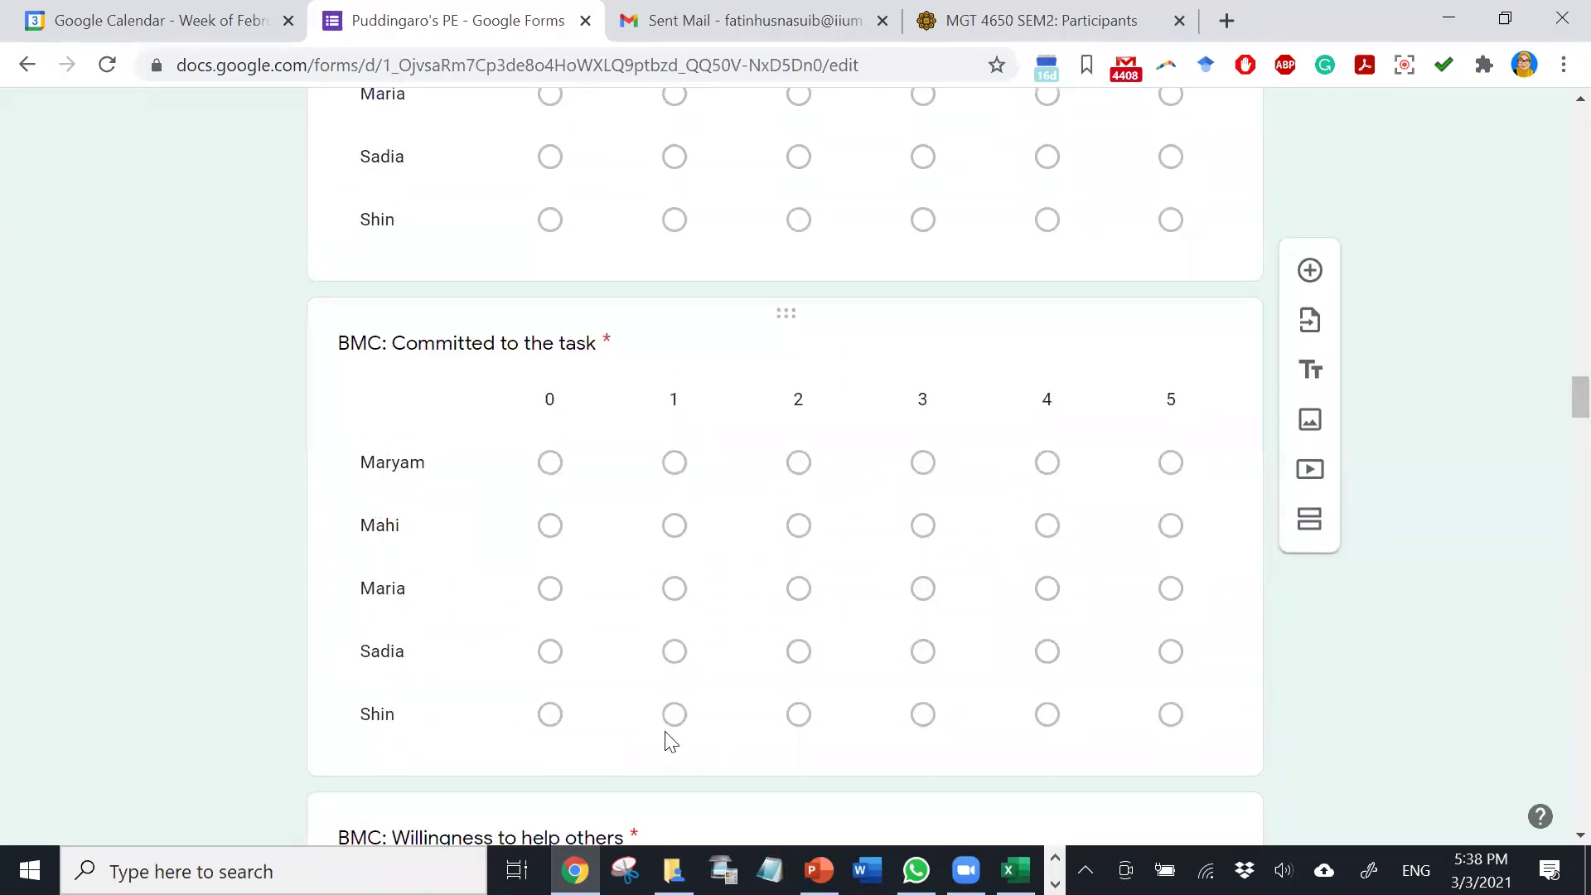
scroll(491, 489, up, 4)
scroll(649, 589, down, 14)
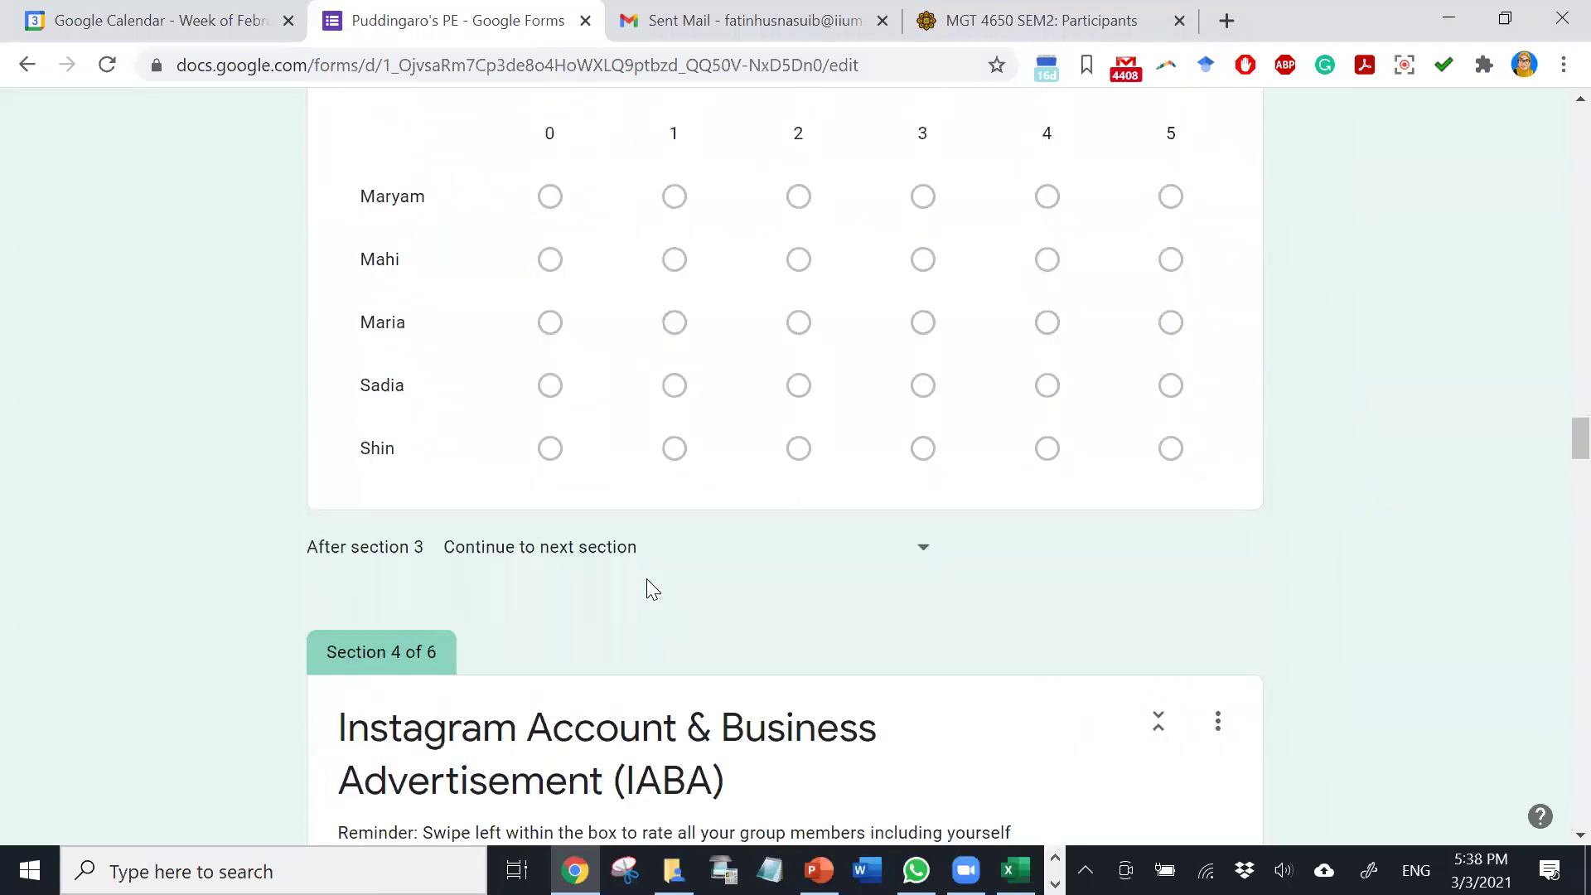
scroll(653, 588, down, 5)
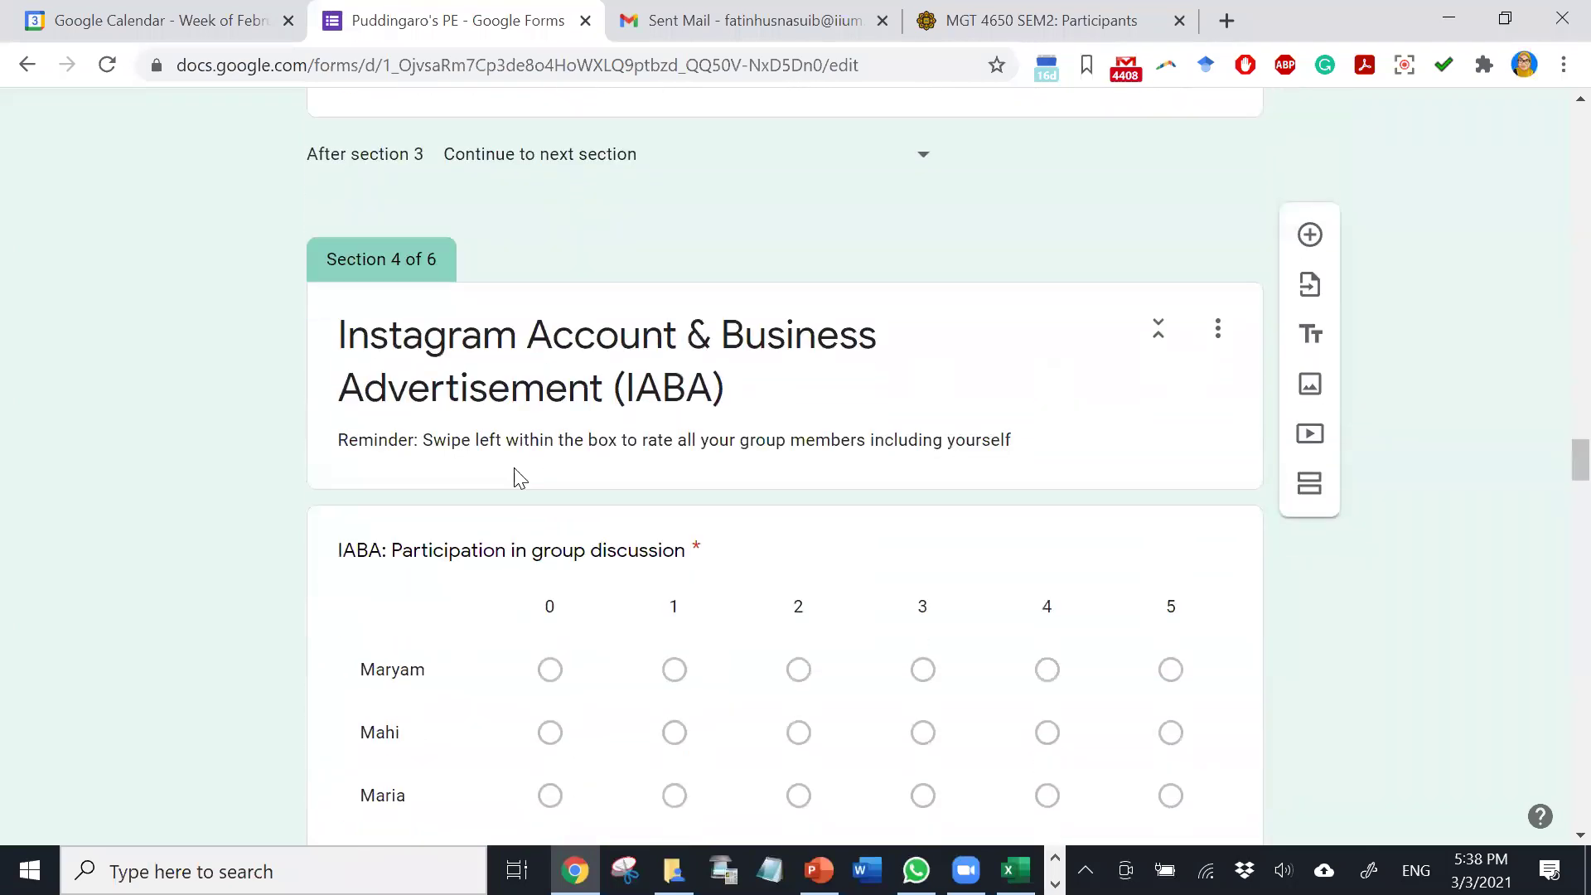
- Examine the rating criteria in the IABA, Group Presentation Video (GPV) and Business Plan Report (BPR) sections of the form
scroll(519, 478, down, 10)
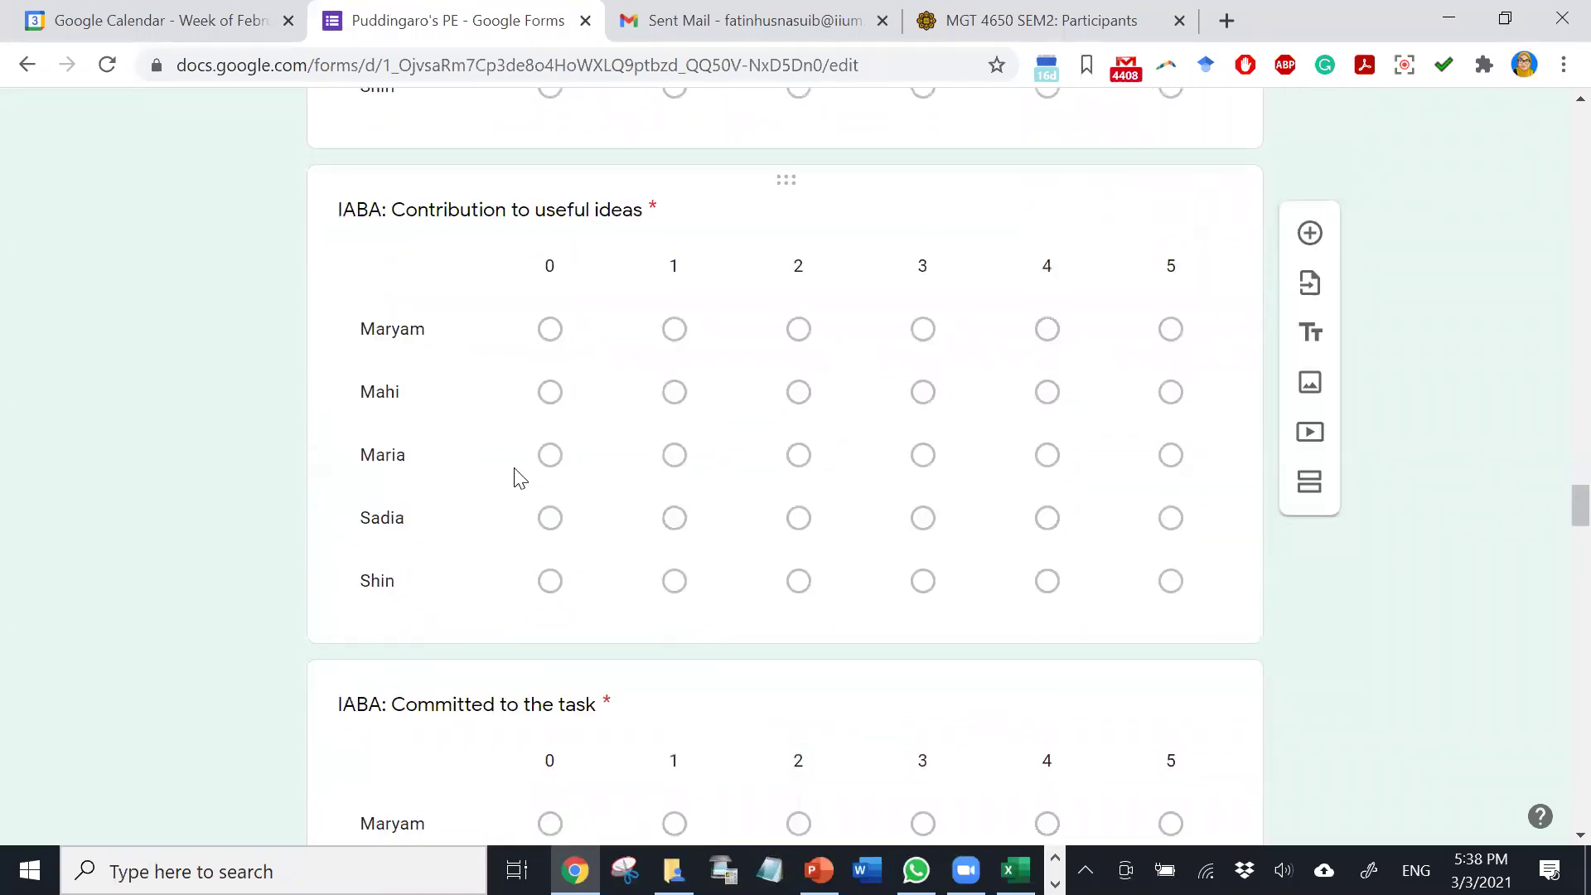
scroll(519, 478, down, 17)
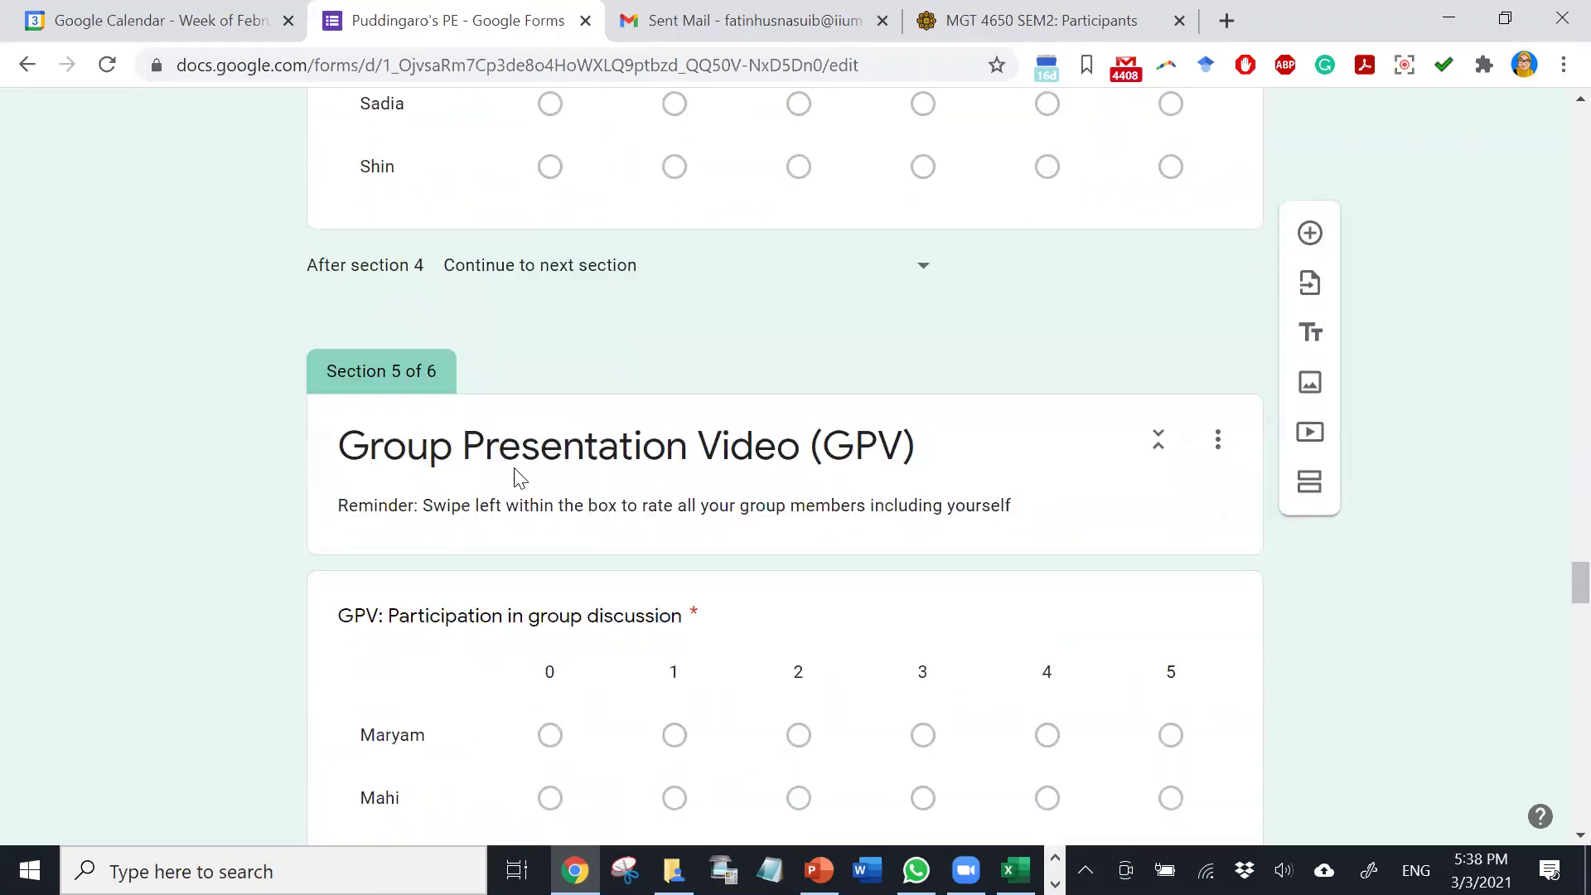
scroll(519, 478, down, 16)
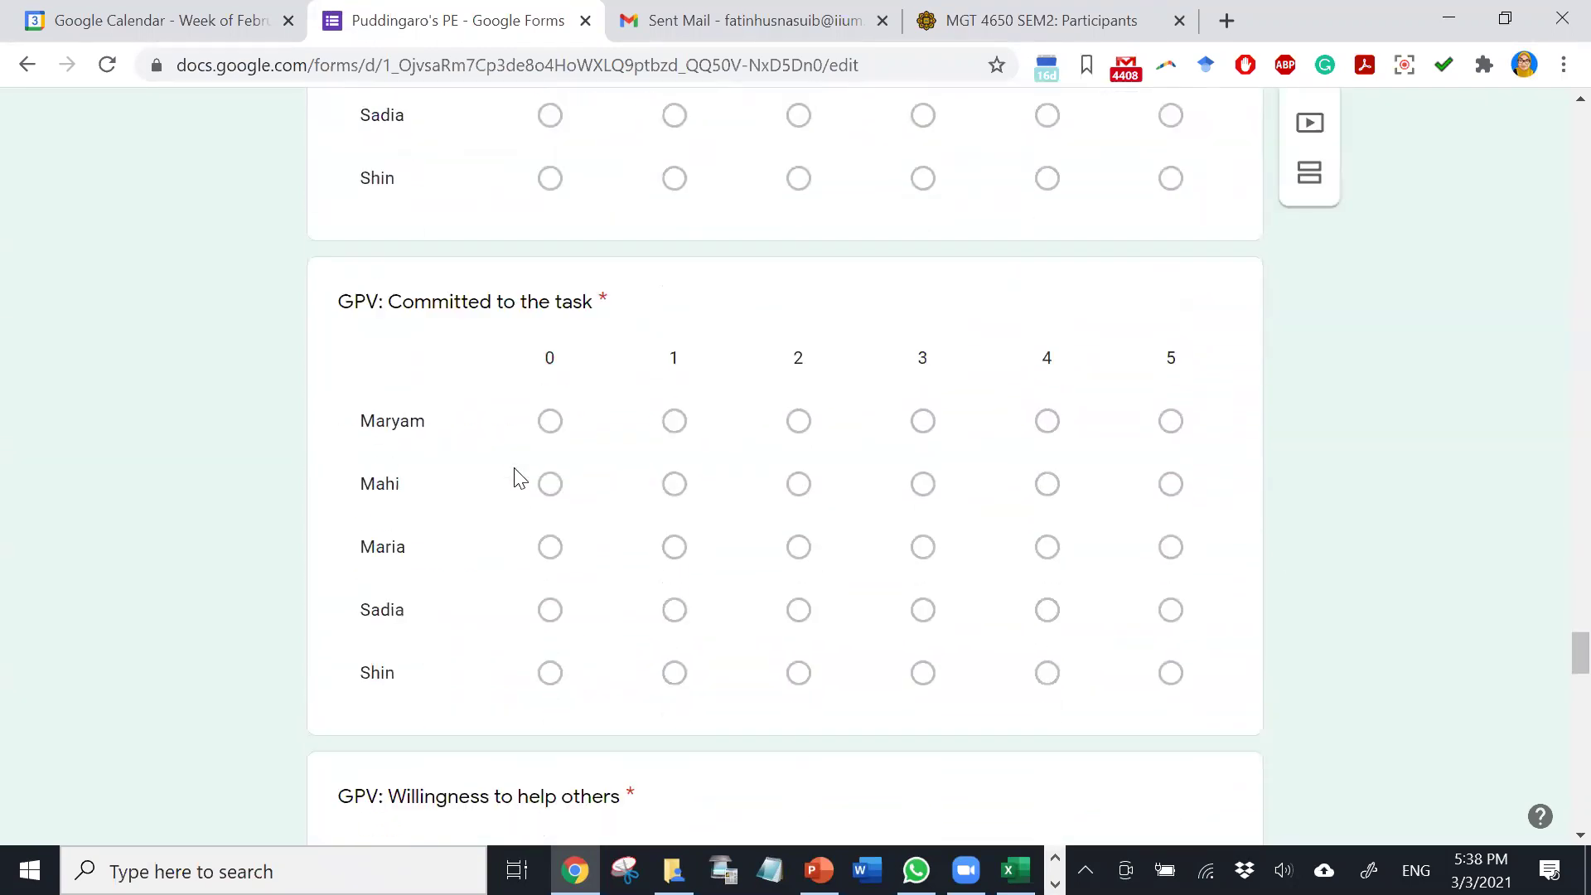
scroll(519, 478, down, 15)
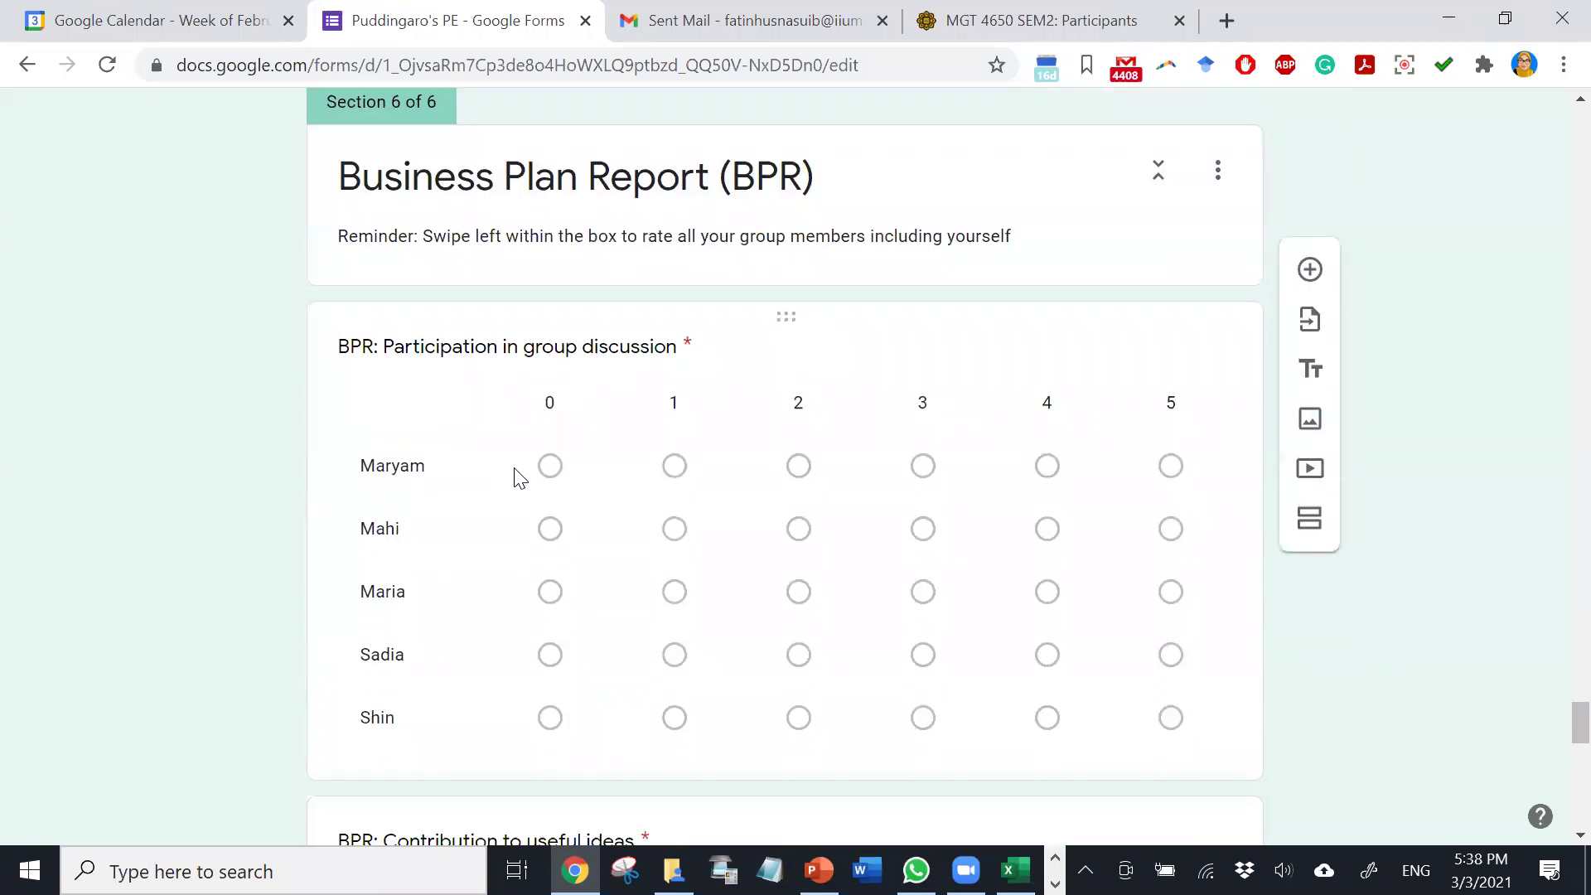
scroll(519, 478, down, 18)
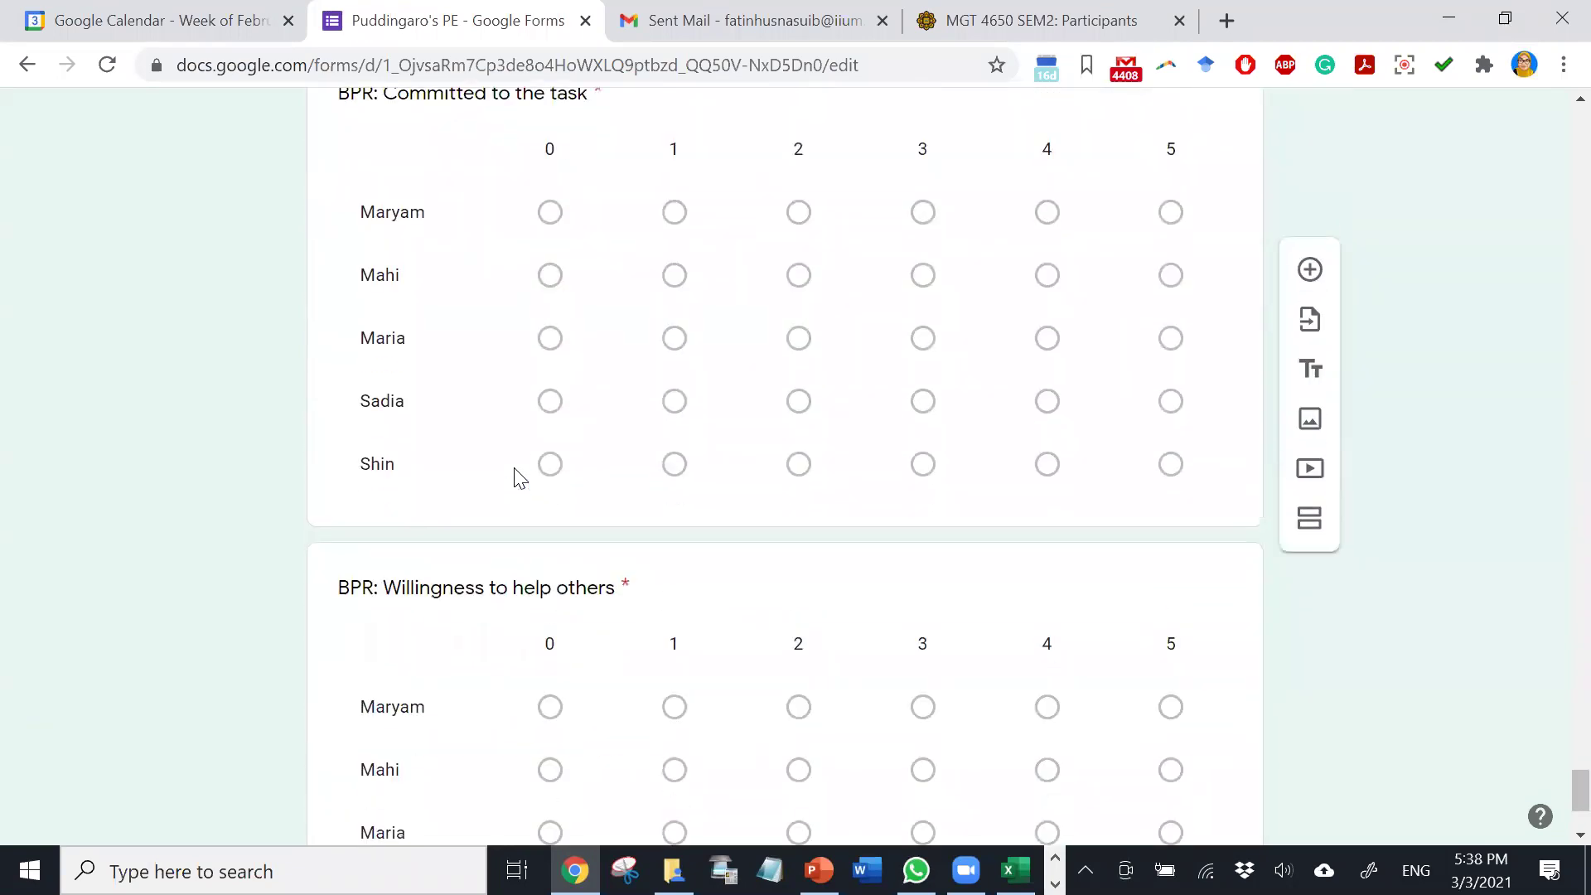
- Open the responses to Puddingaro's PE and examine the 2PBII rating charts, including the hidden part of the useful-ideas chart
scroll(519, 478, up, 20)
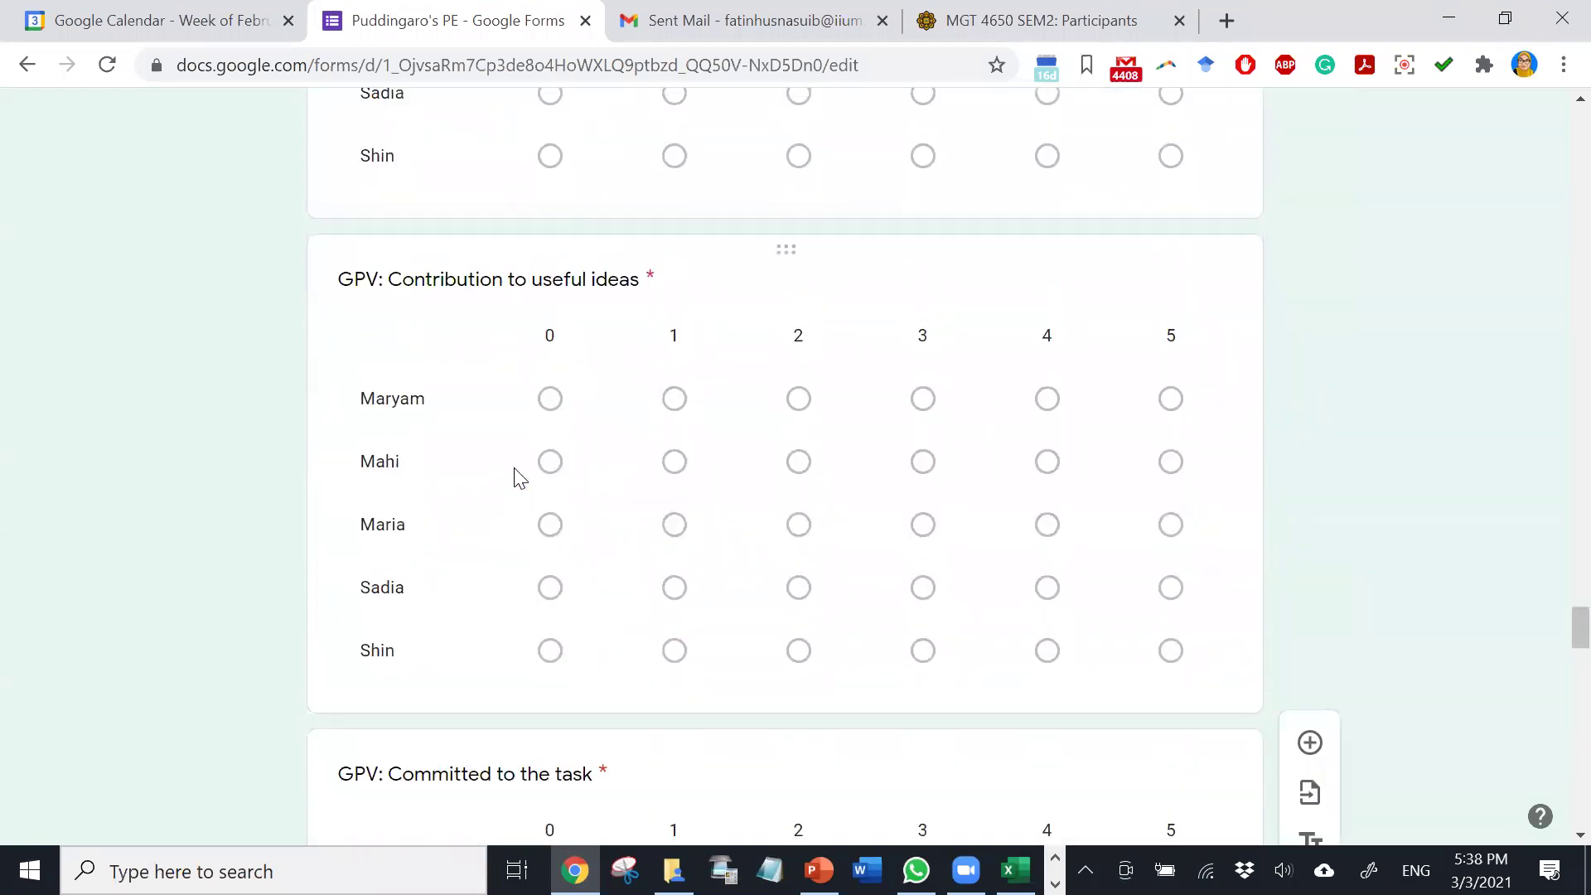
scroll(520, 478, up, 20)
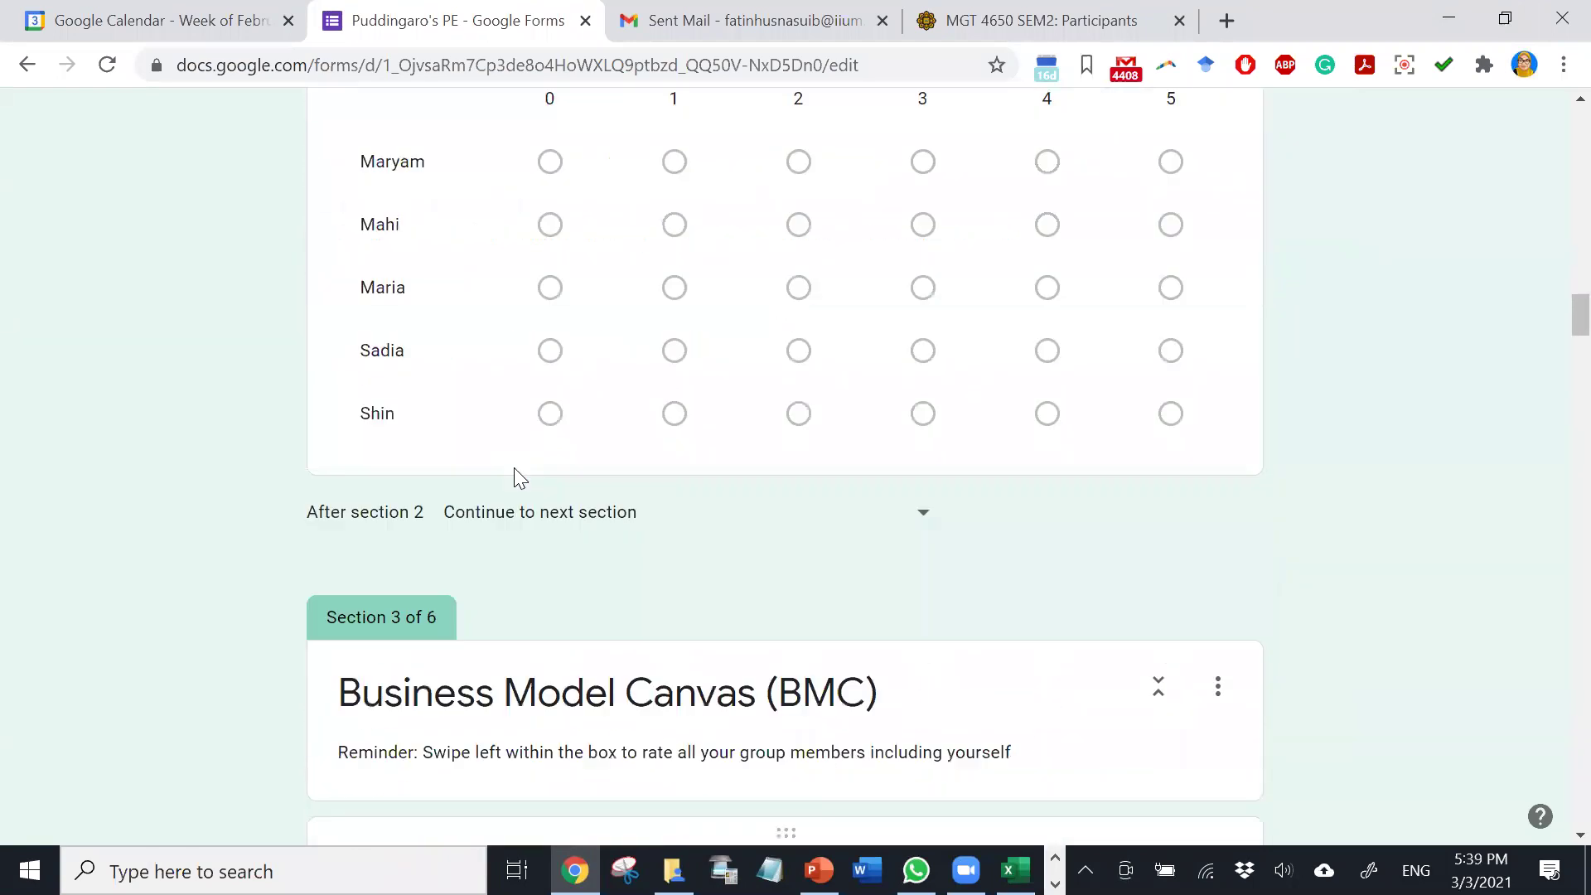
scroll(519, 478, up, 20)
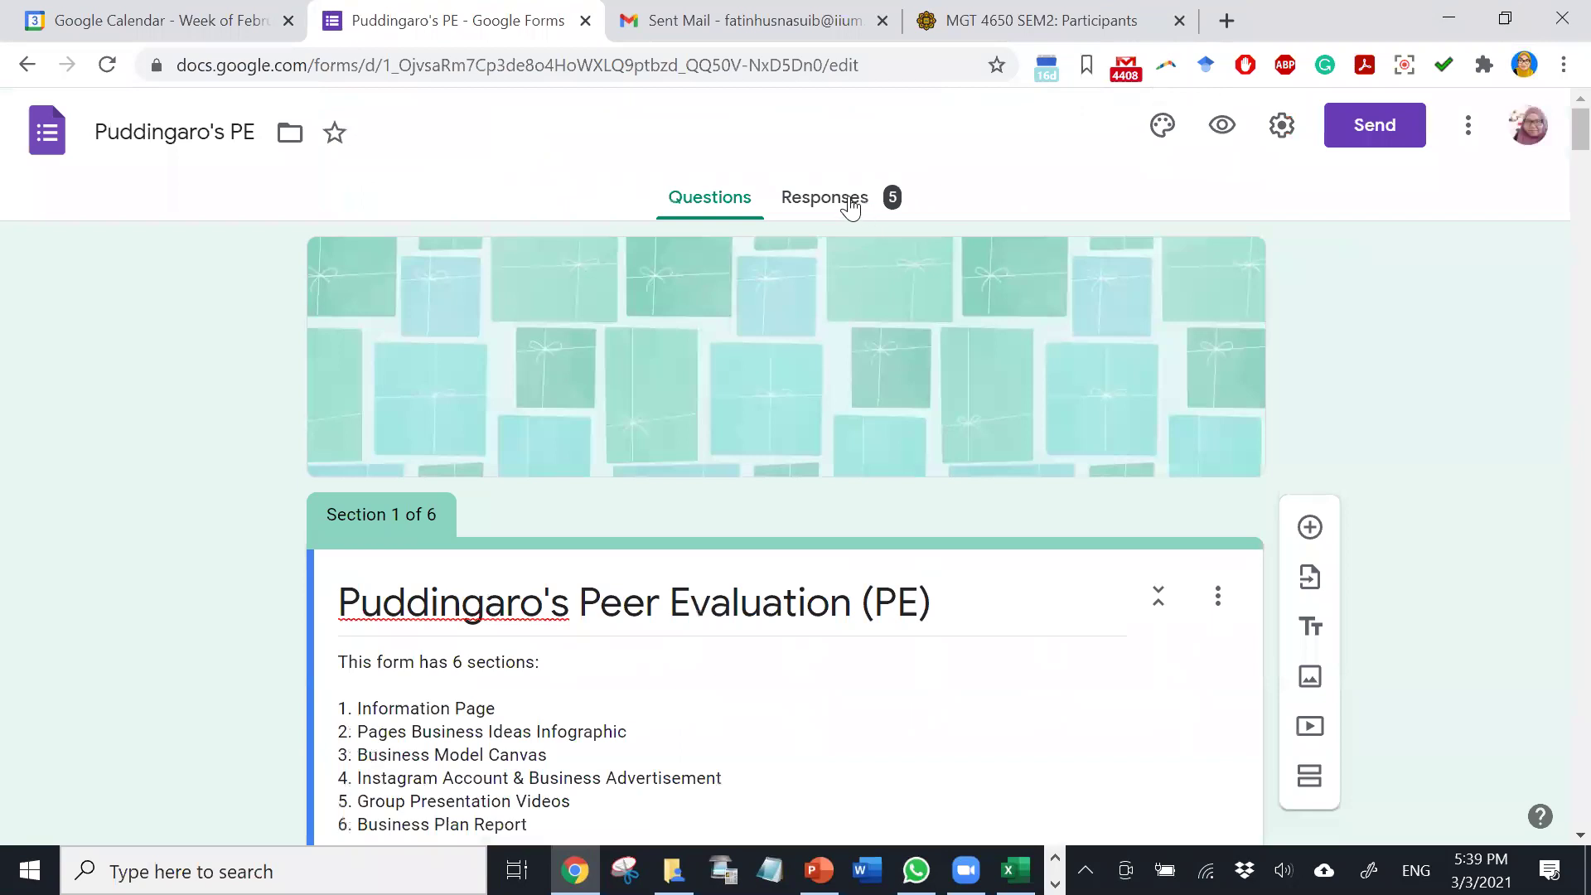
click(818, 203)
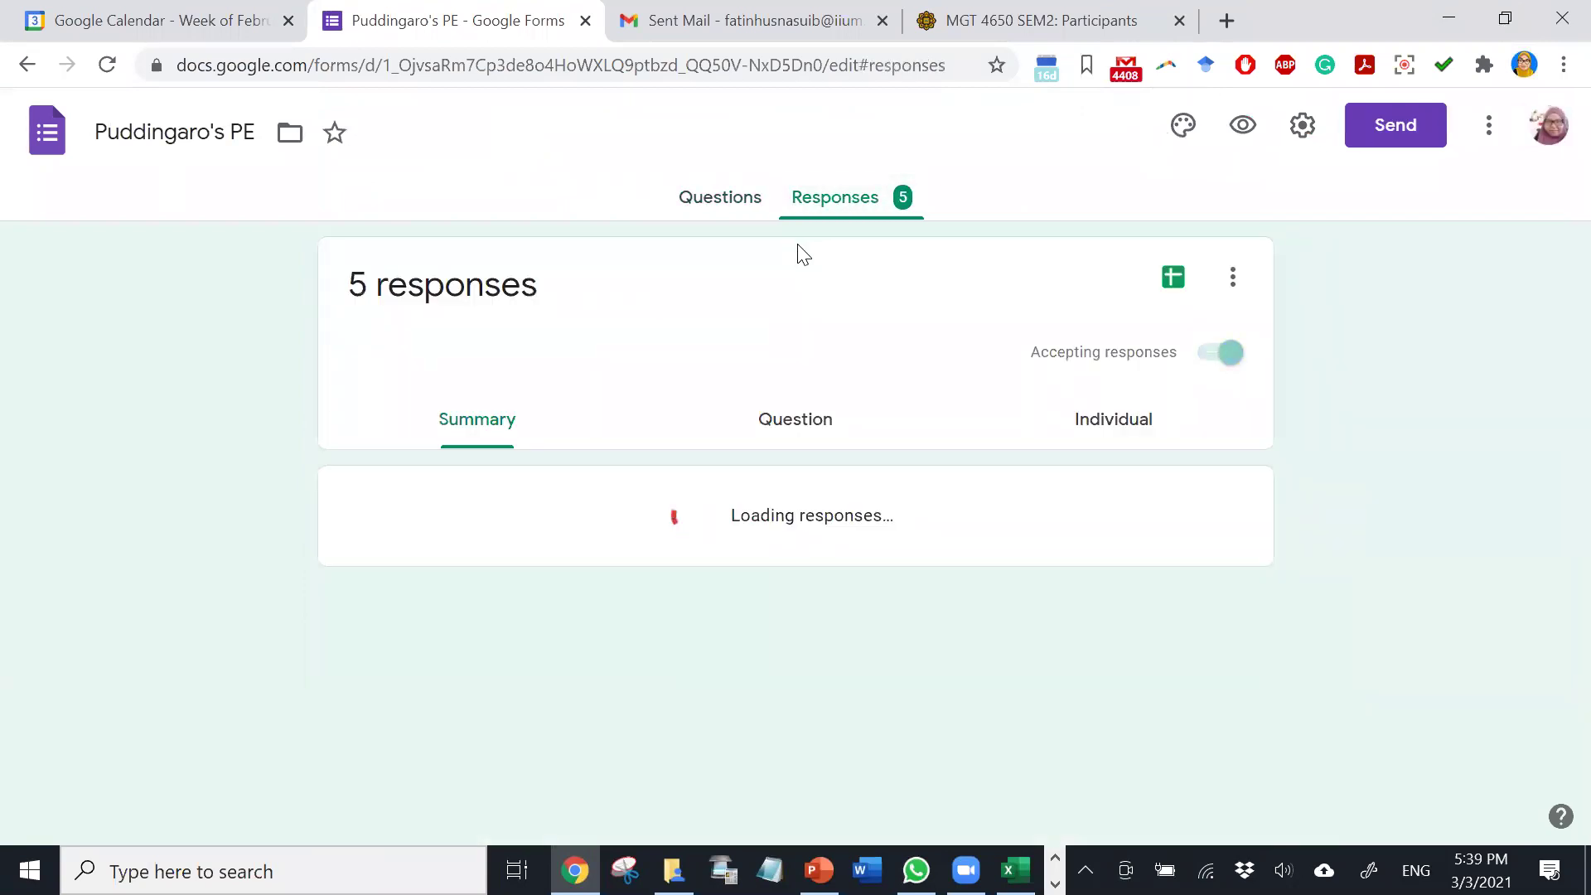
scroll(786, 260, down, 8)
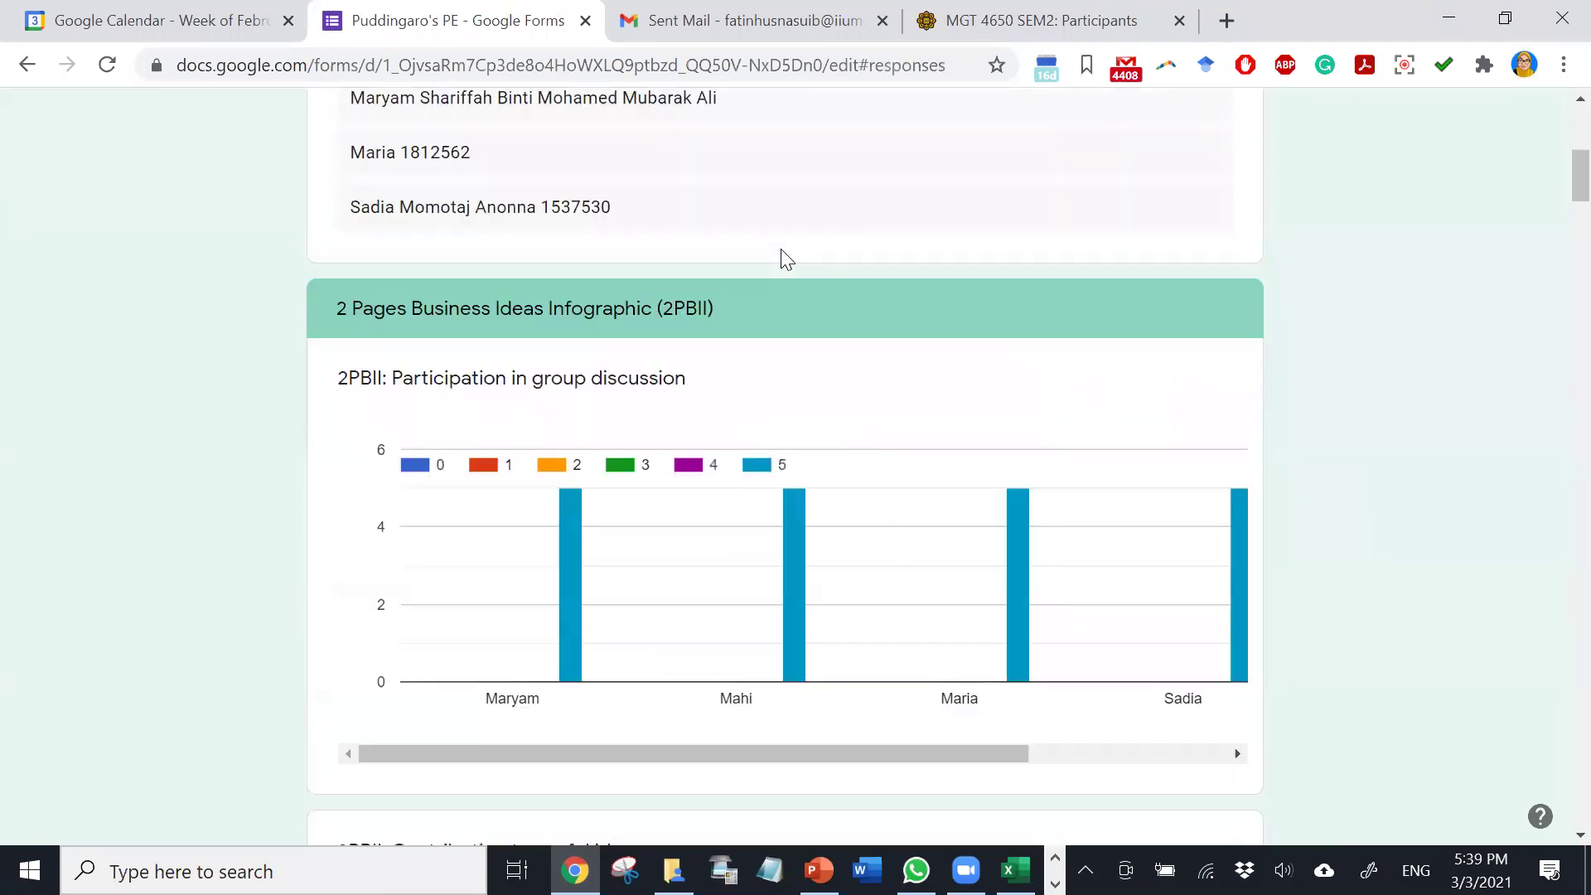
scroll(786, 259, down, 3)
scroll(786, 260, up, 2)
drag(662, 626, 621, 654)
scroll(589, 547, down, 7)
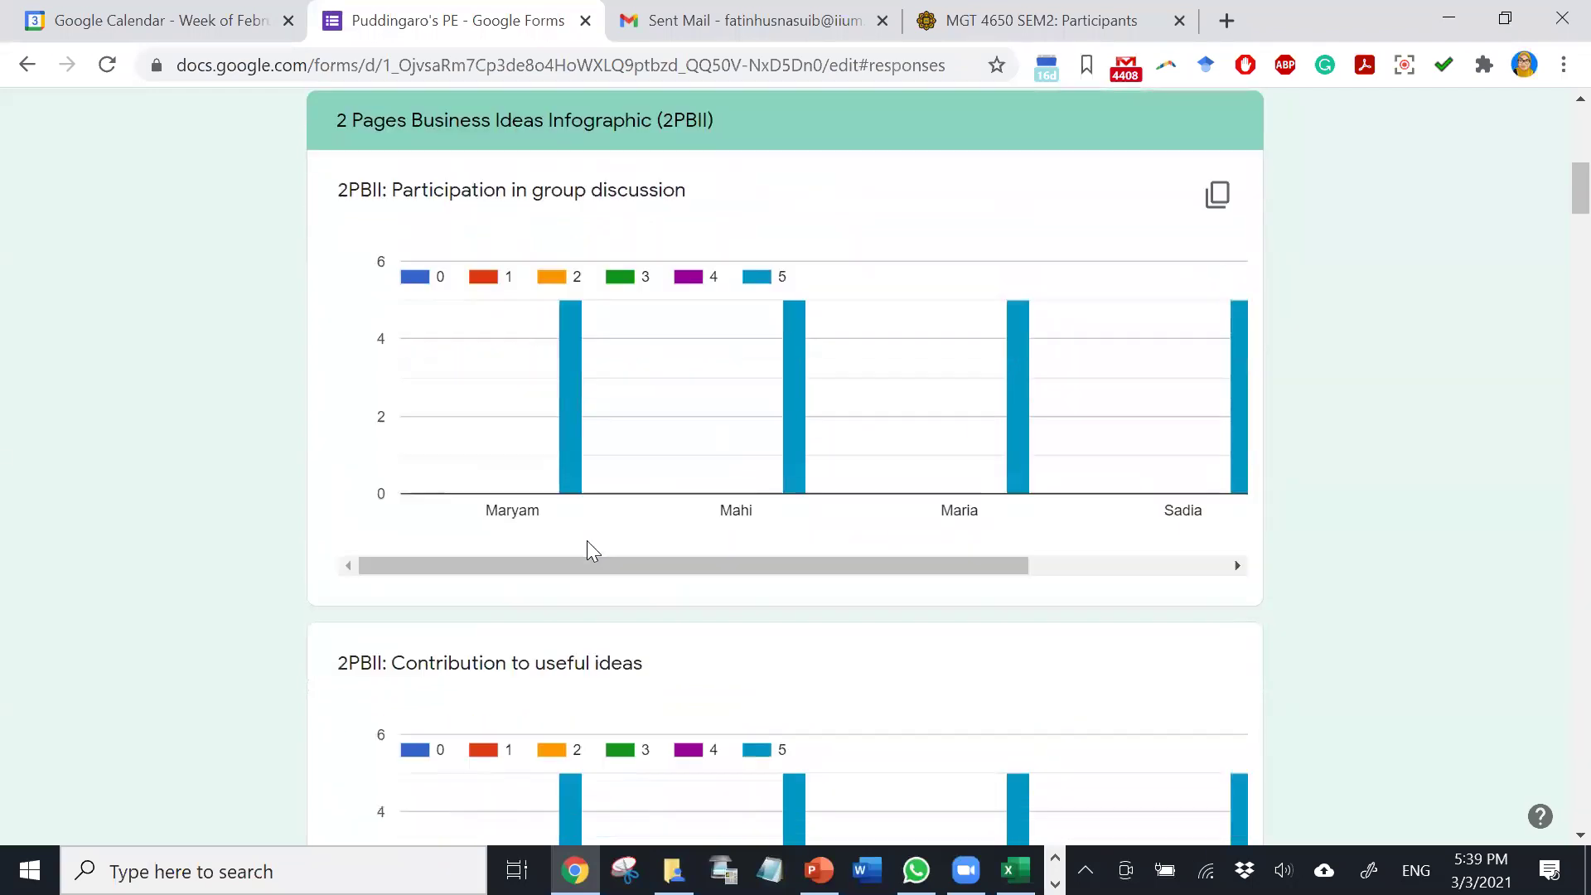
drag(785, 483, 985, 484)
- Examine the response charts from the 2PBII section through the Business Plan Report (BPR) section
scroll(828, 554, down, 20)
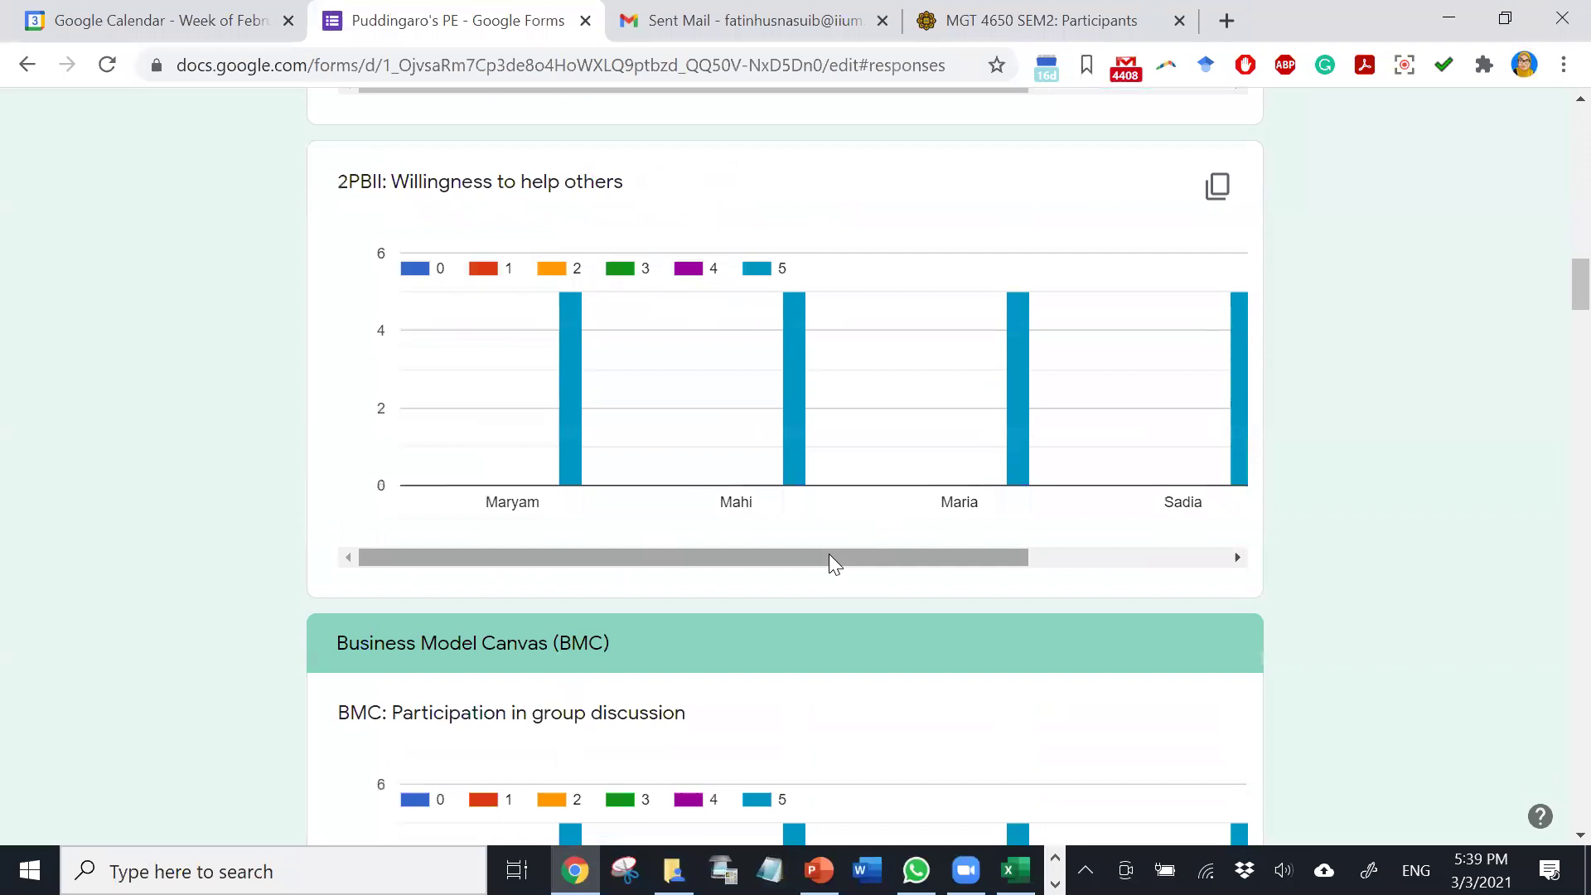
scroll(834, 564, down, 20)
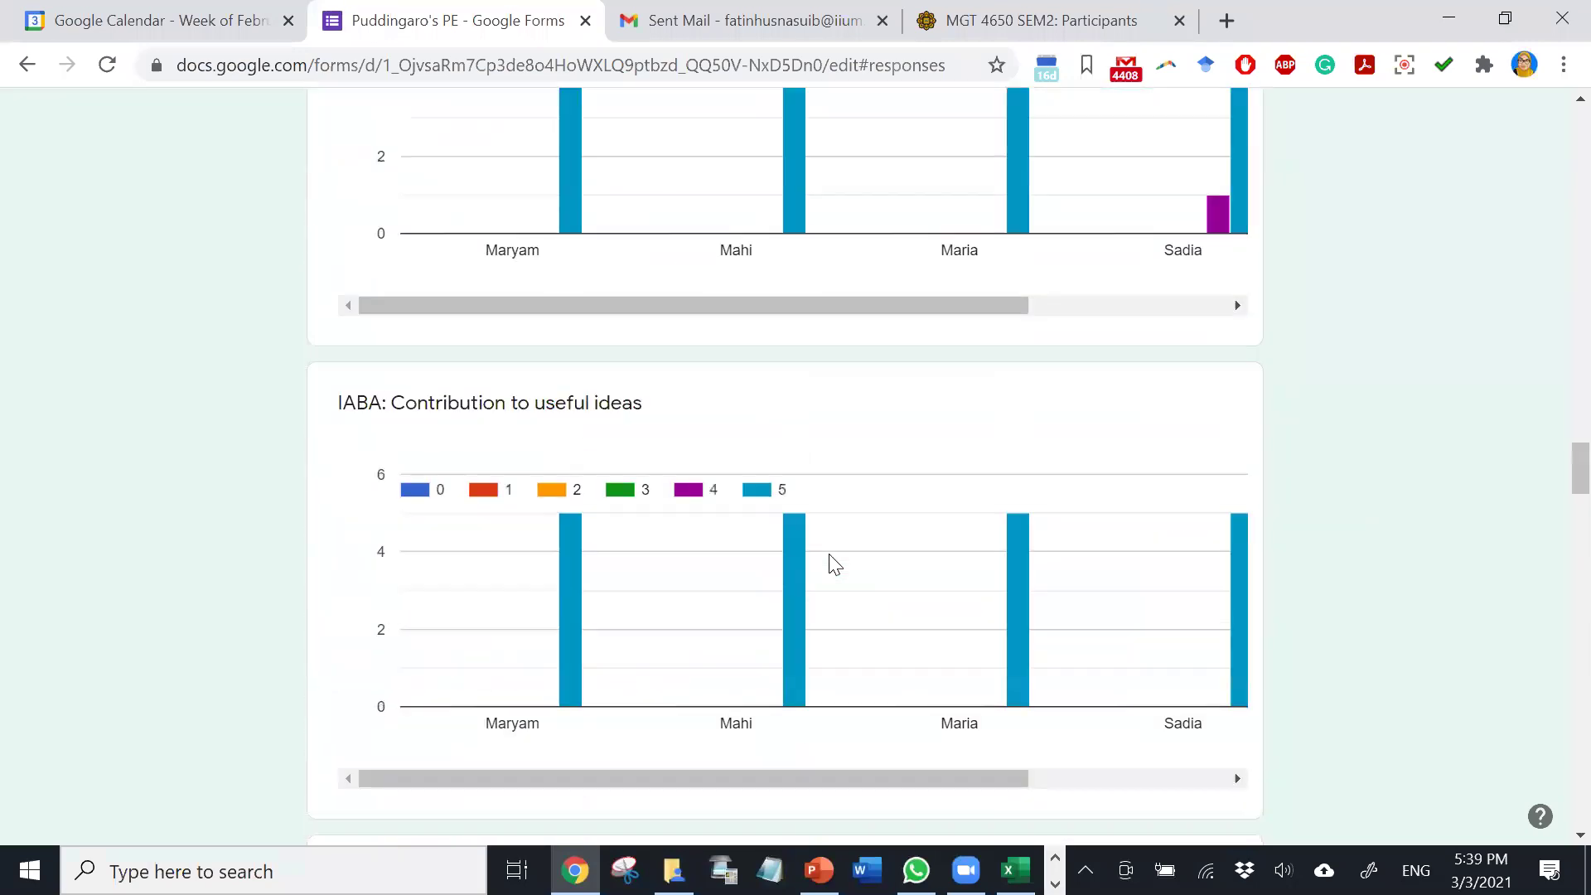
scroll(832, 561, down, 15)
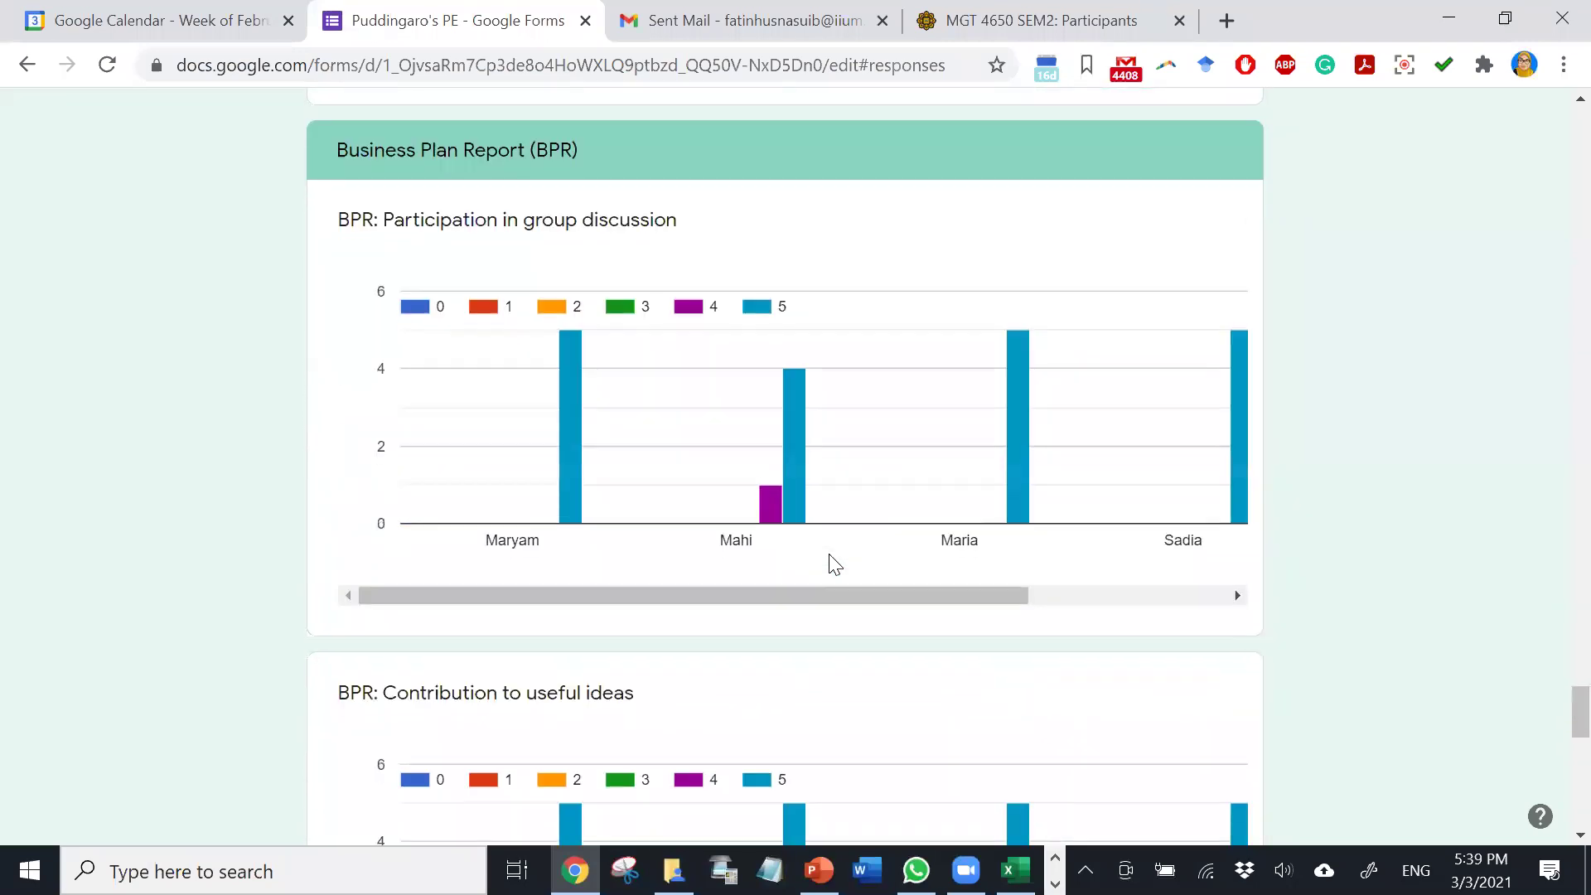
scroll(832, 561, up, 7)
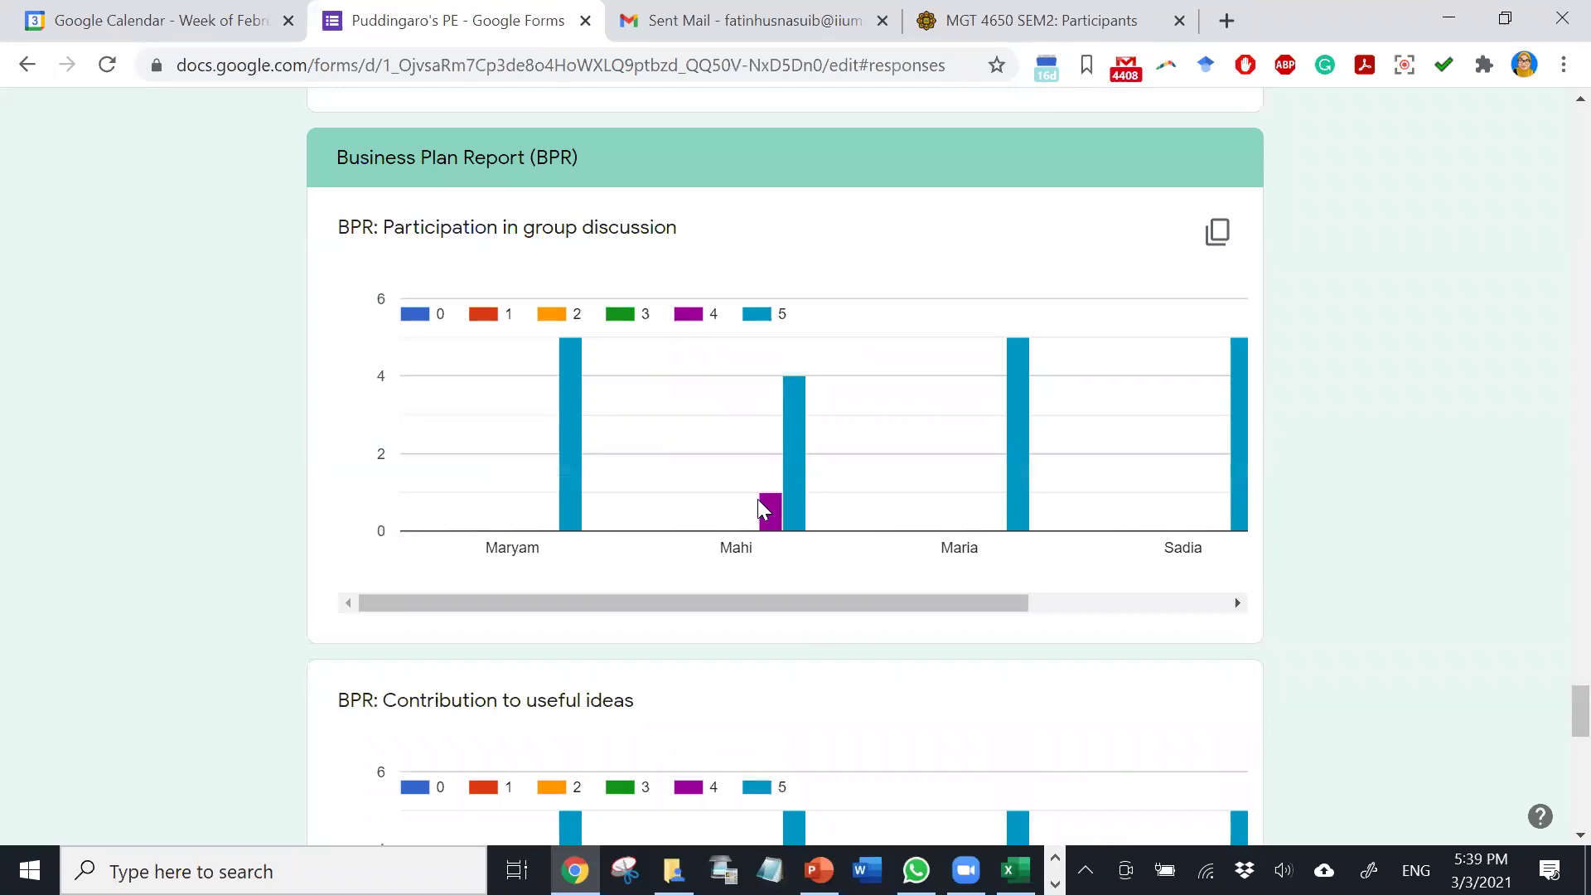
scroll(754, 486, down, 15)
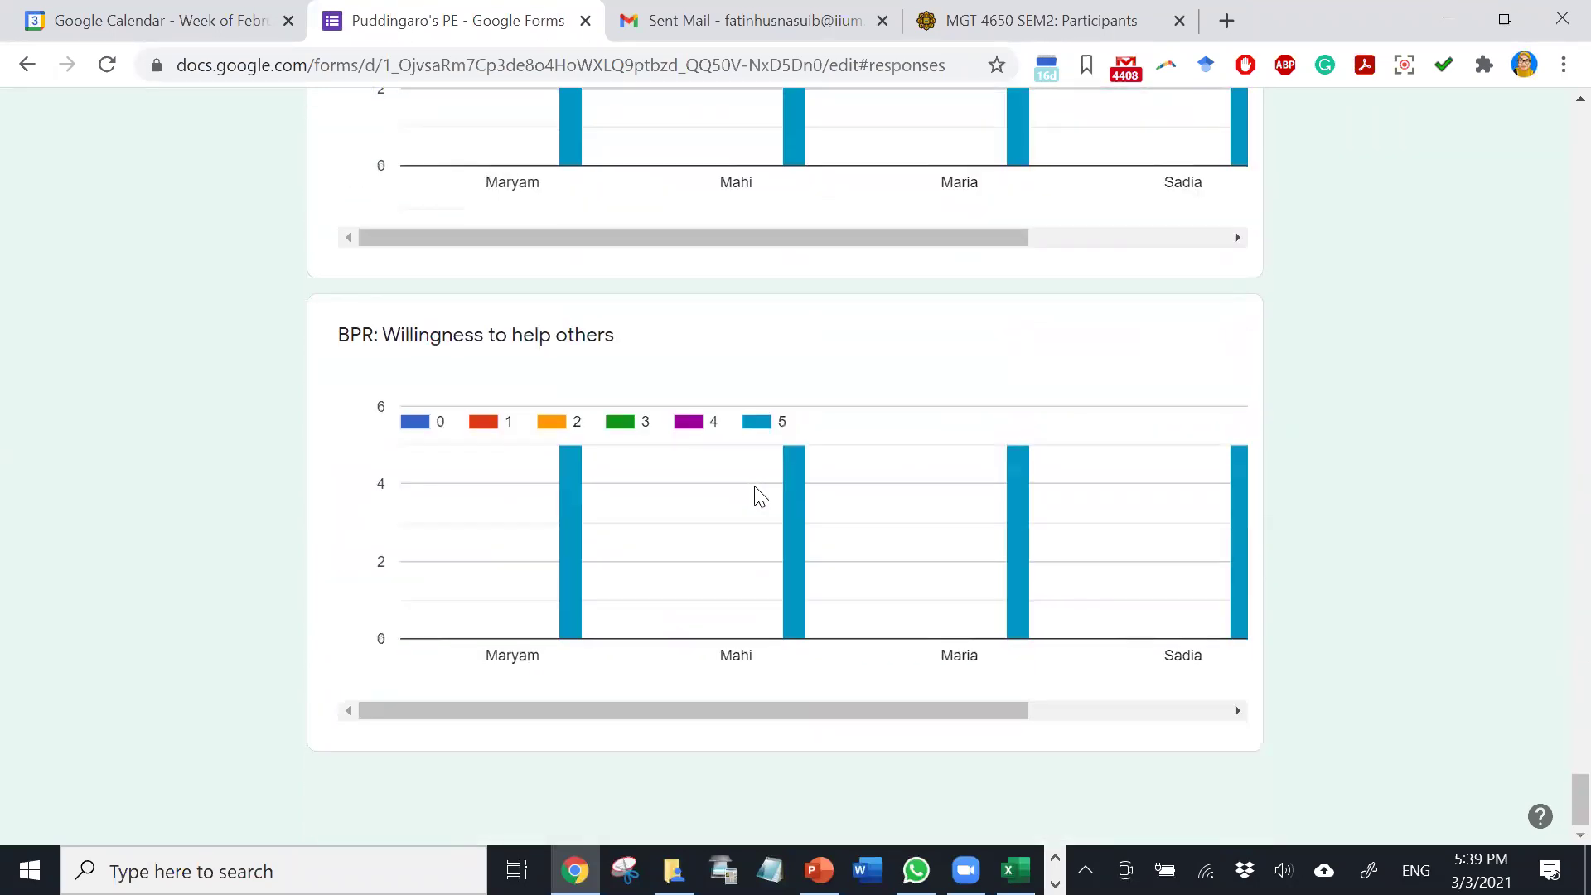
scroll(755, 489, up, 20)
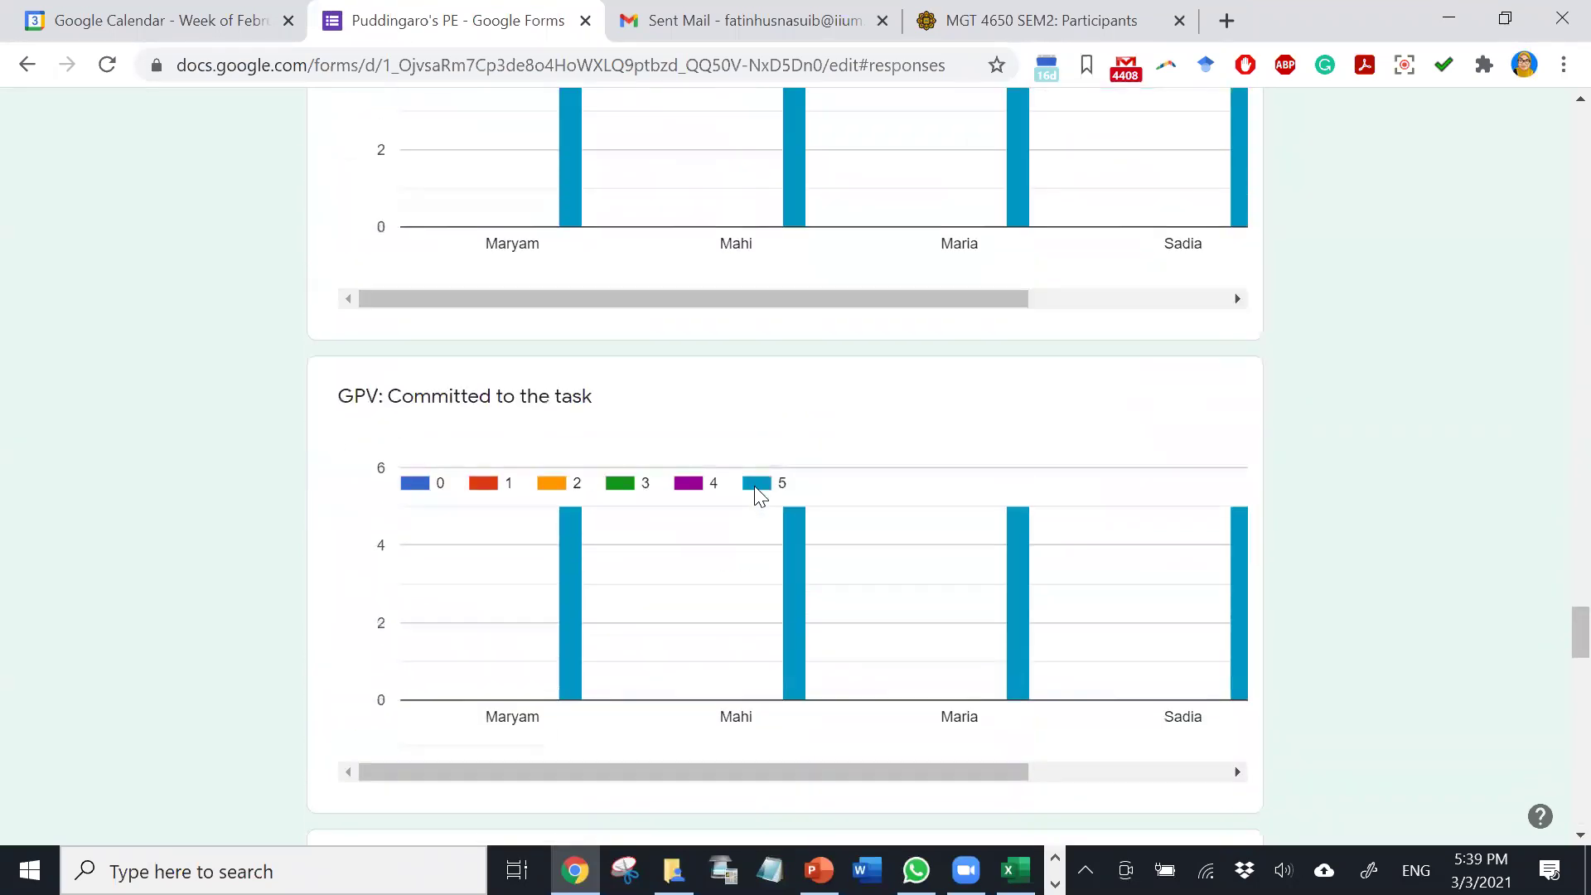
scroll(760, 496, up, 10)
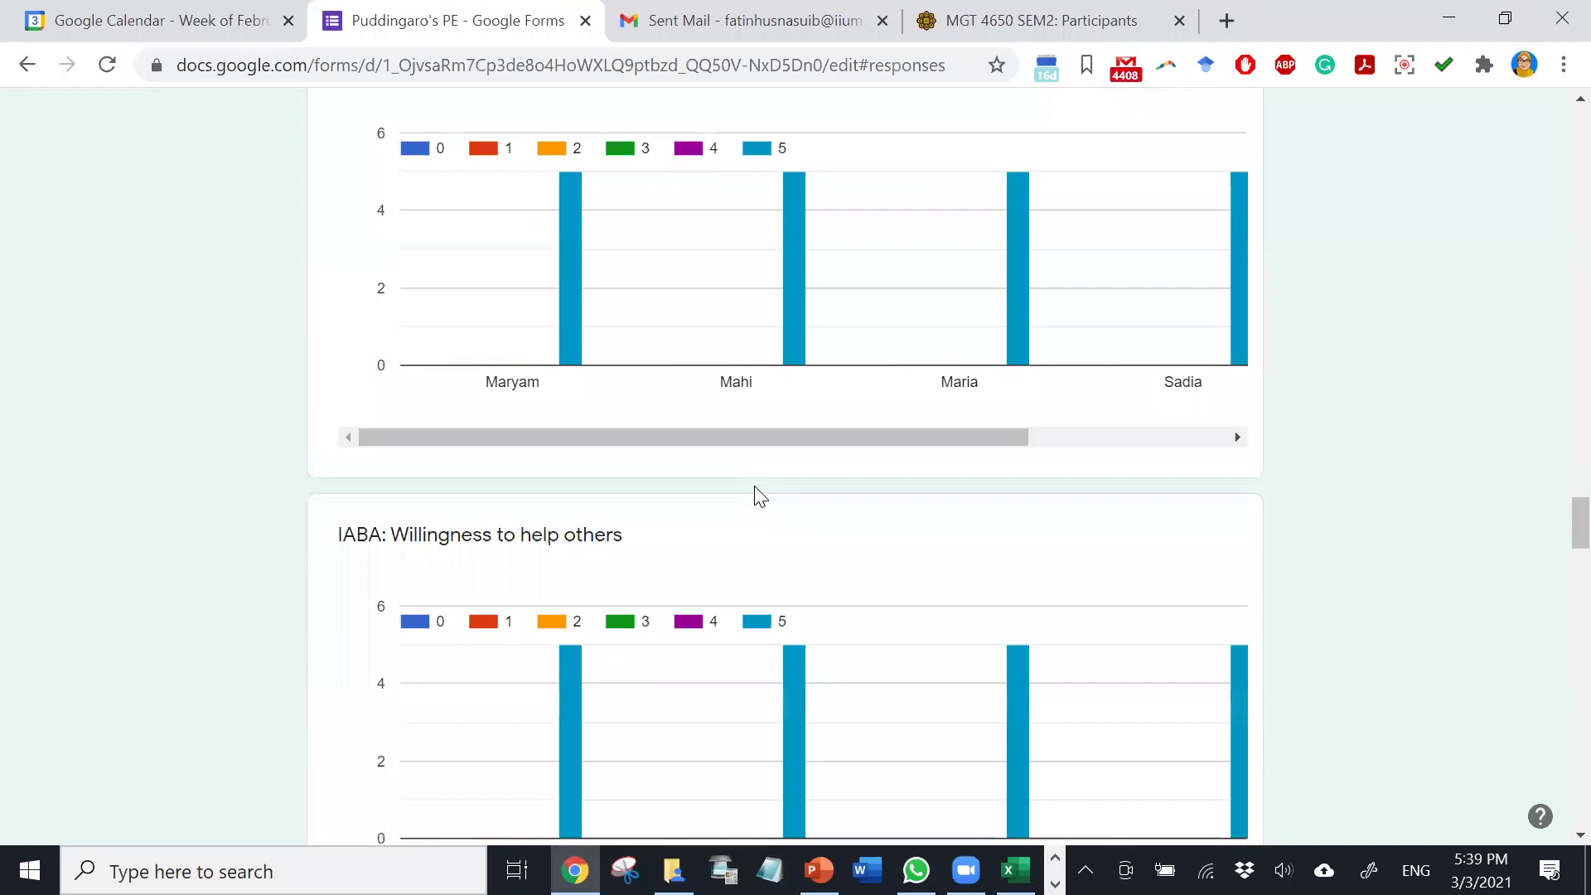
- Switch to the MGT 4650 course site tab and open its dashboard
click(1069, 17)
click(58, 132)
mouse_move(110, 203)
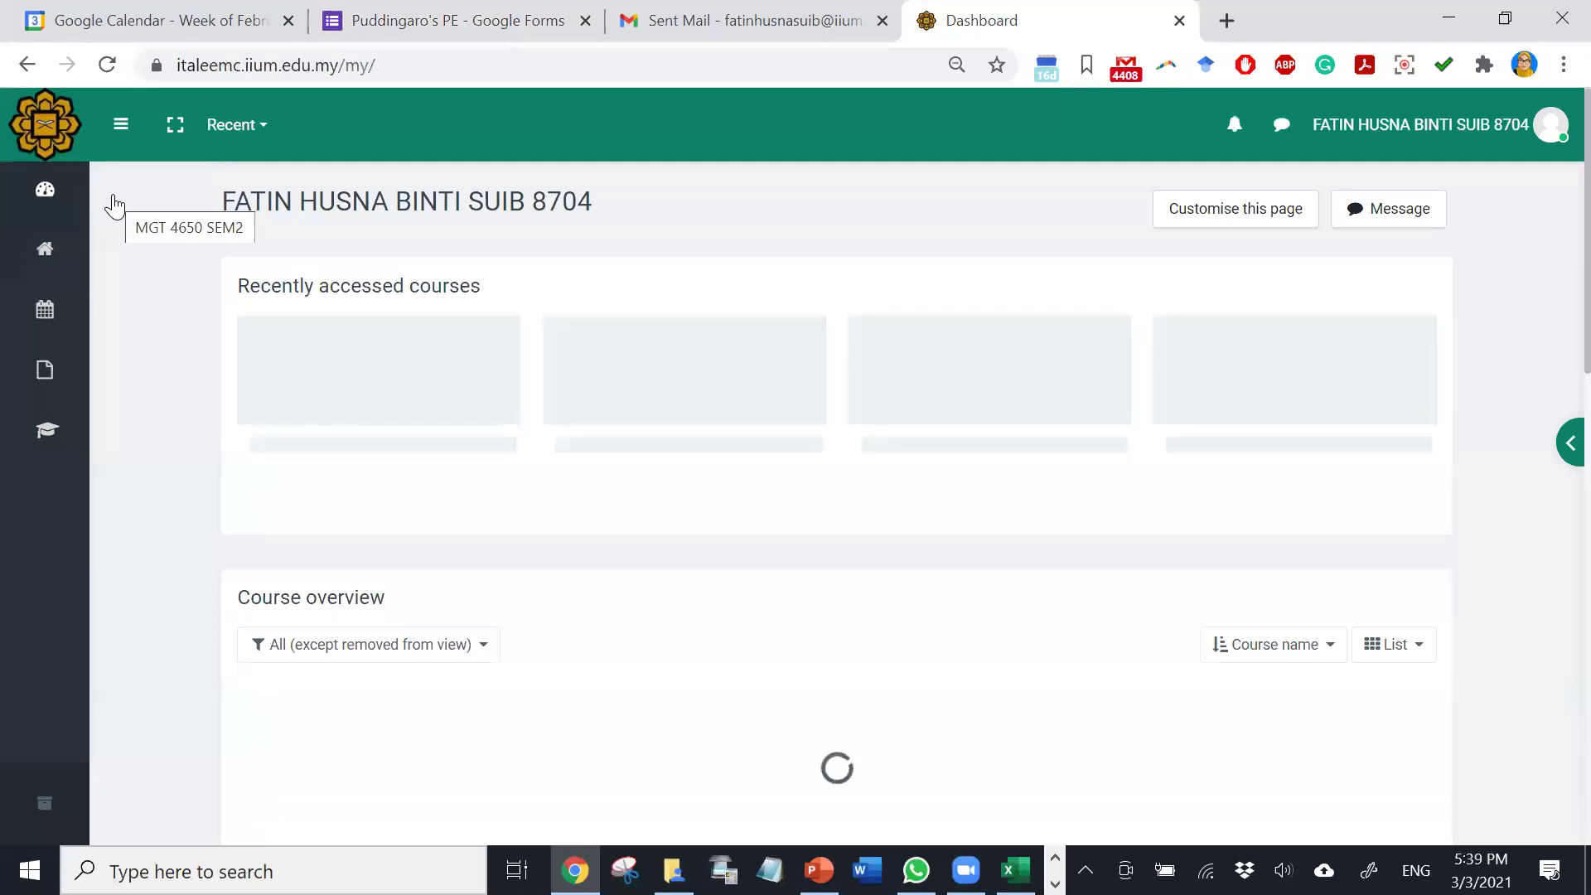
- Return to the Puddingaro's PE responses and compare the members' ratings across sections, ending at BPR participation in group discussion
click(439, 20)
scroll(635, 381, up, 5)
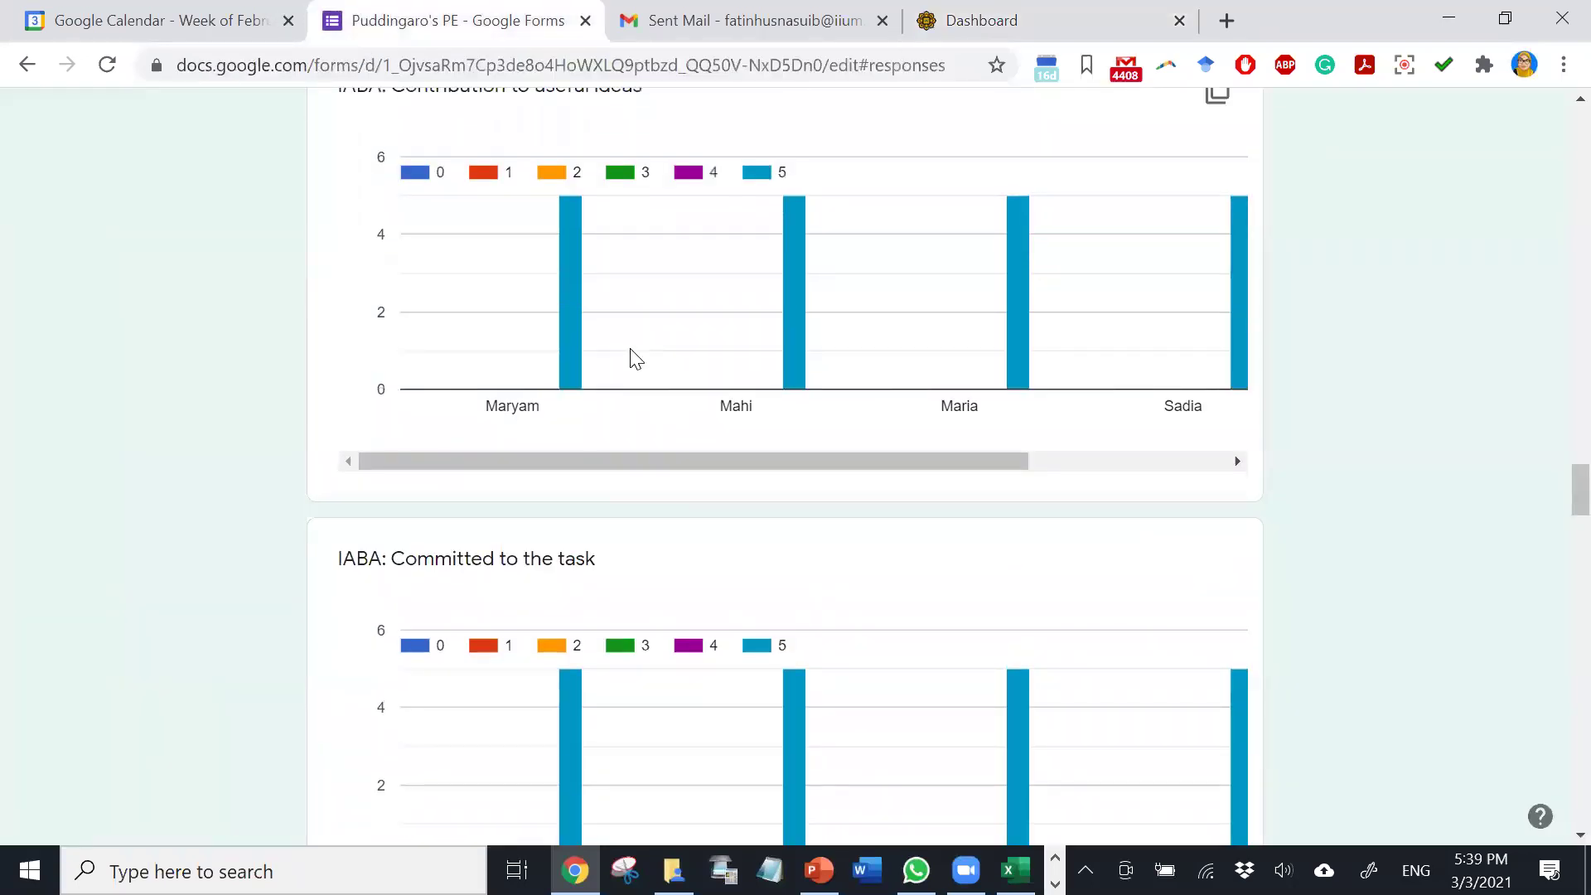
scroll(636, 358, up, 10)
scroll(635, 358, down, 20)
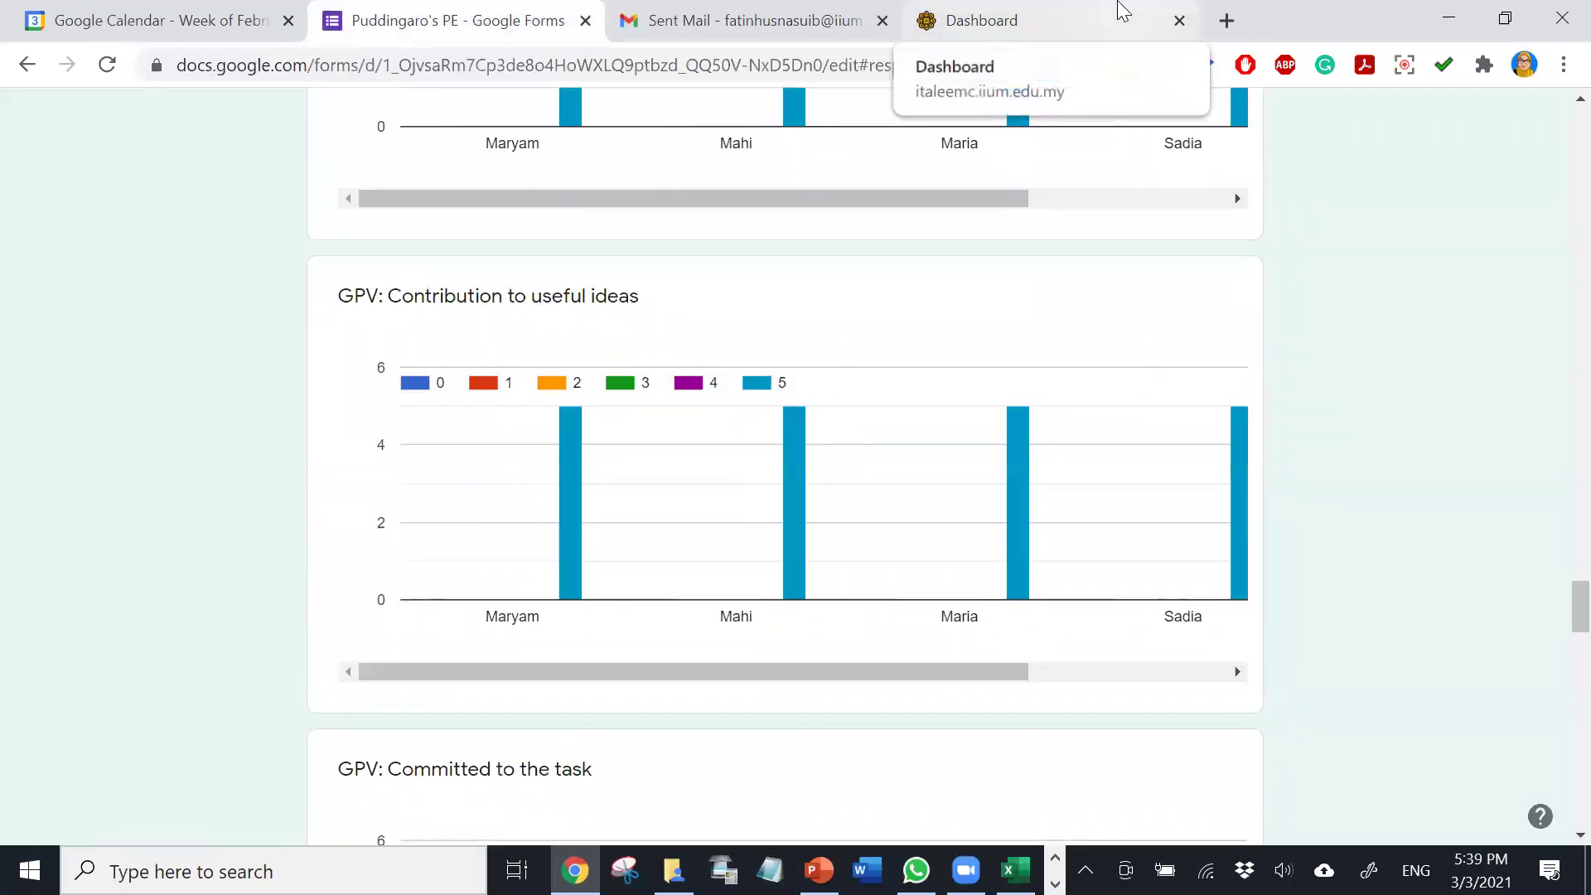
scroll(755, 508, up, 9)
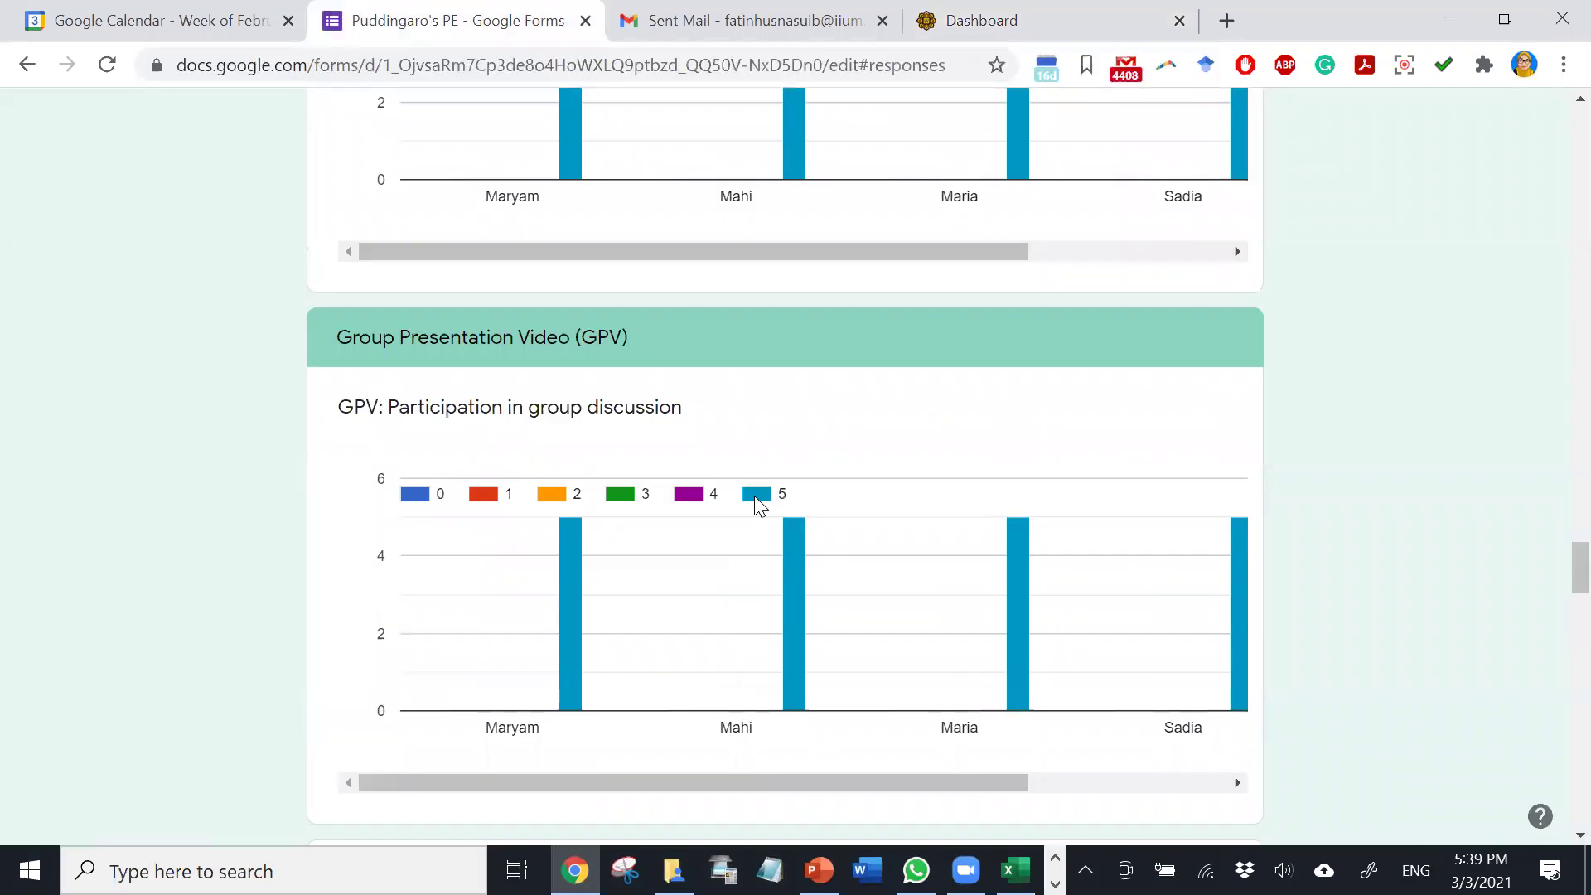
scroll(756, 508, down, 3)
scroll(594, 444, up, 20)
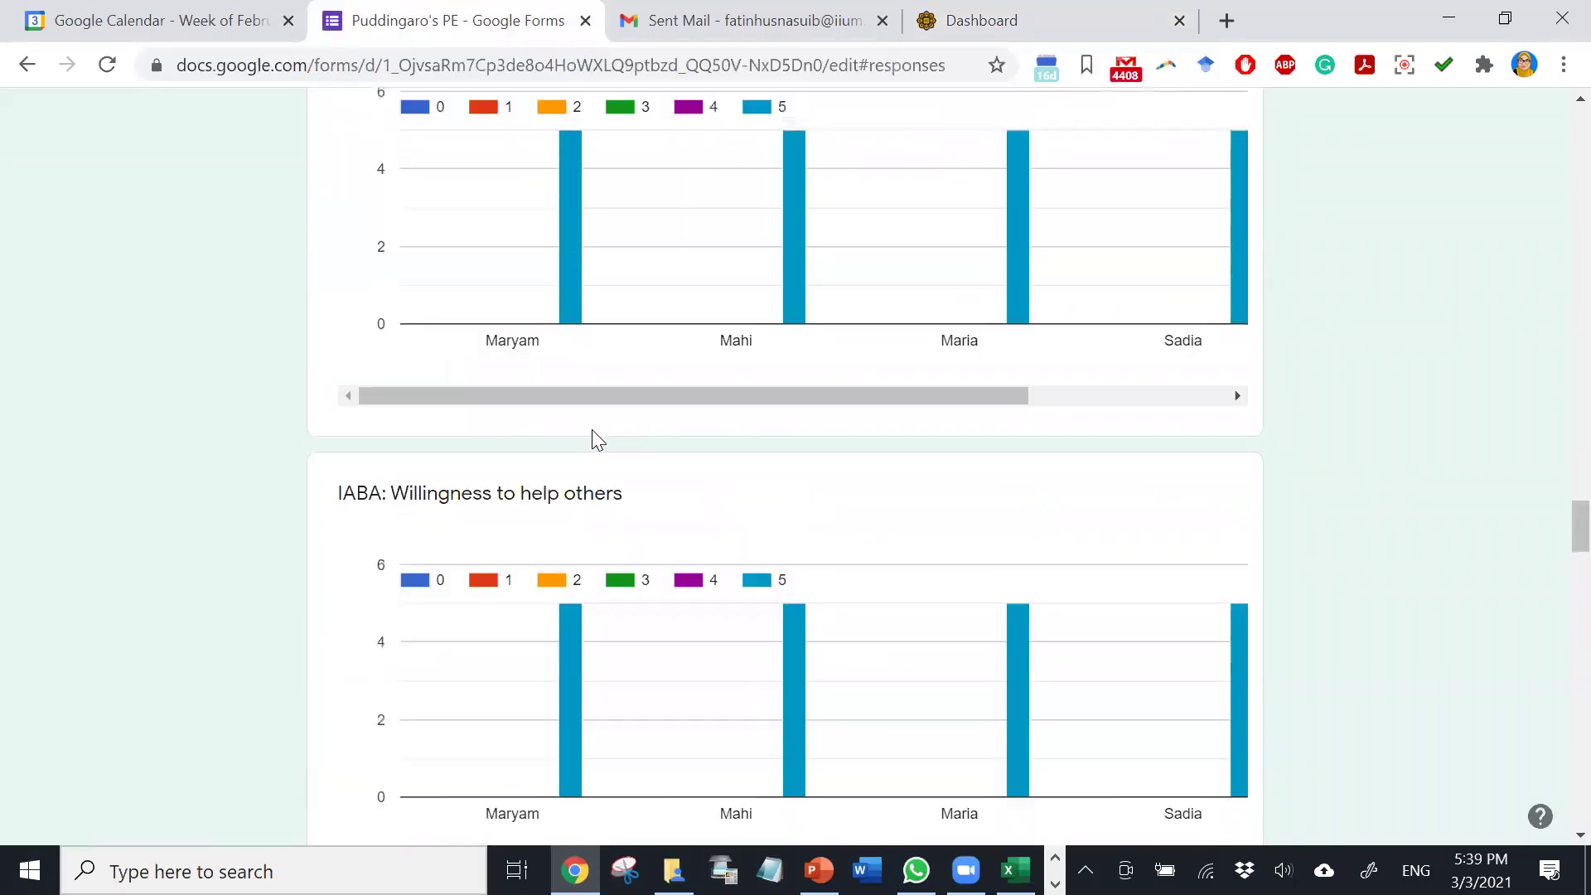
scroll(594, 444, up, 20)
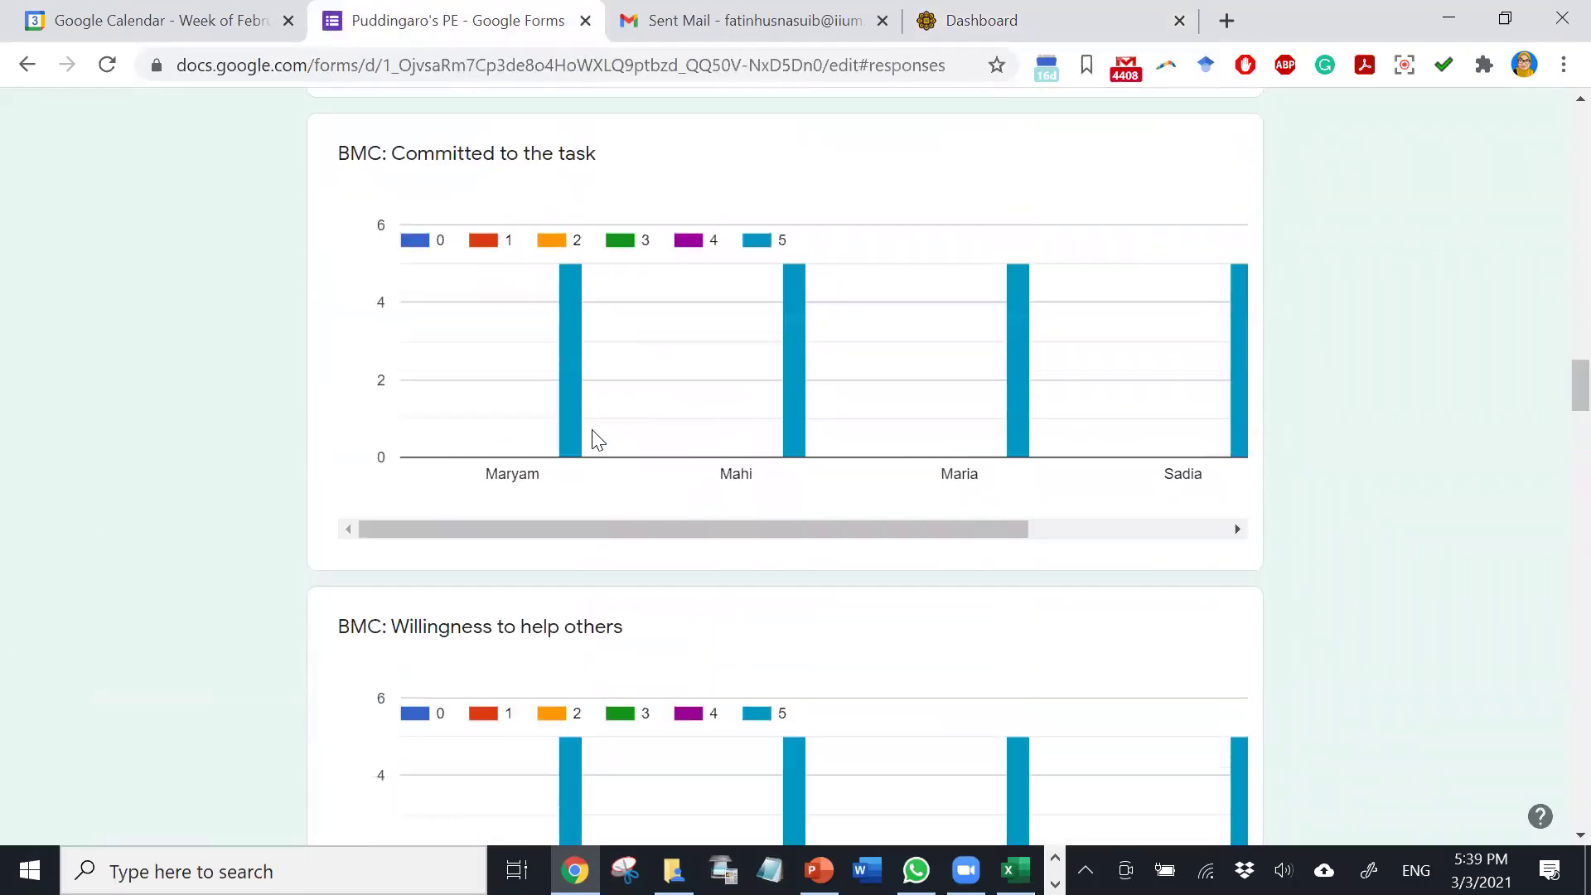
scroll(594, 440, up, 20)
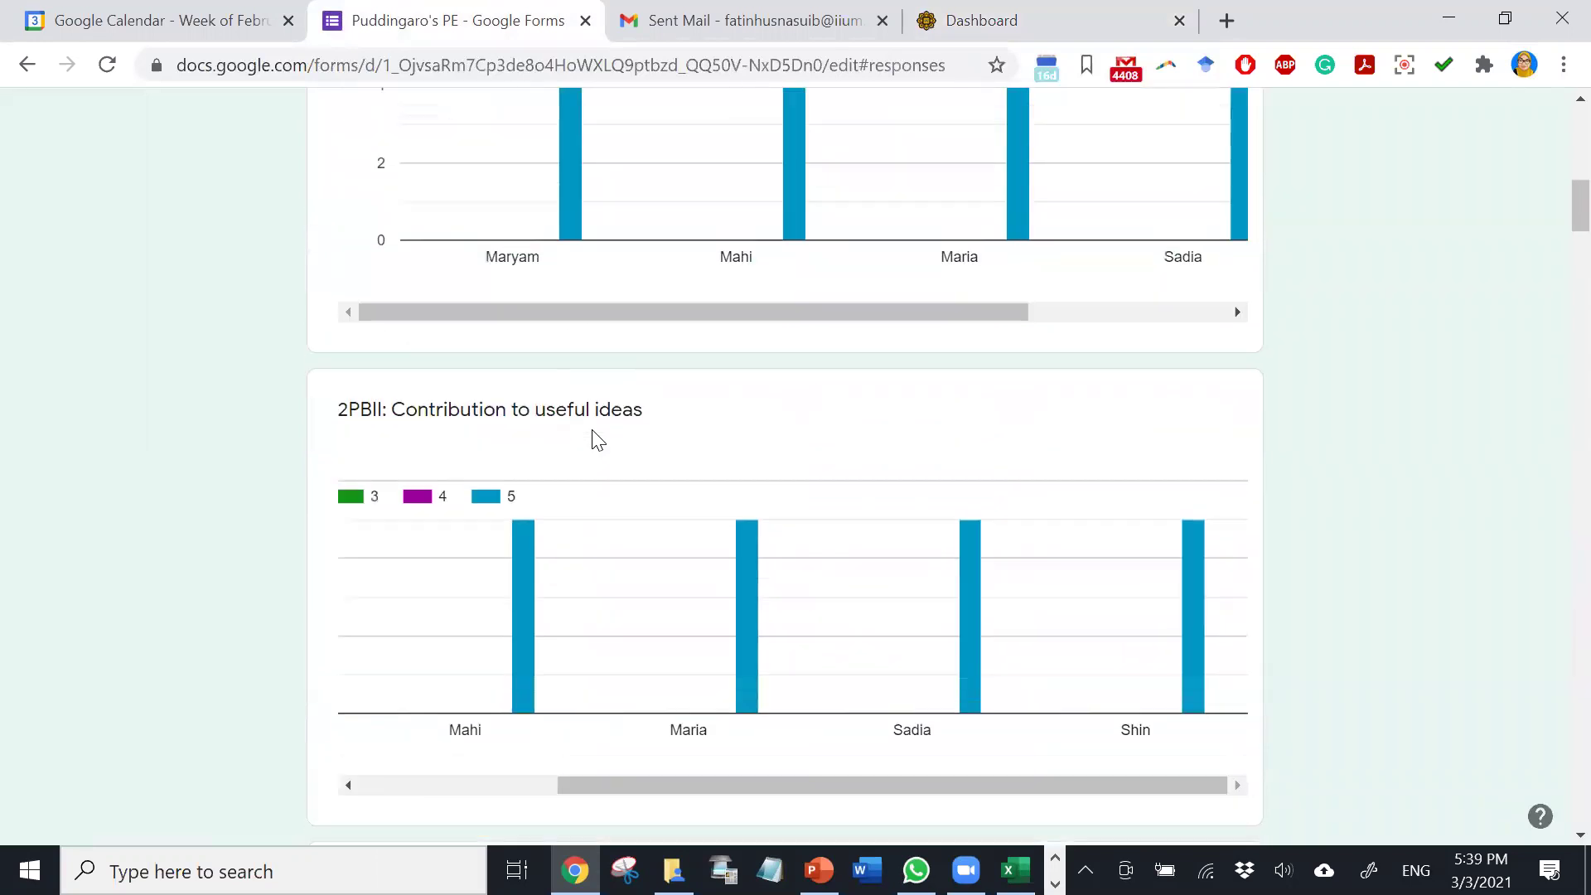
scroll(594, 440, down, 20)
scroll(594, 440, down, 20)
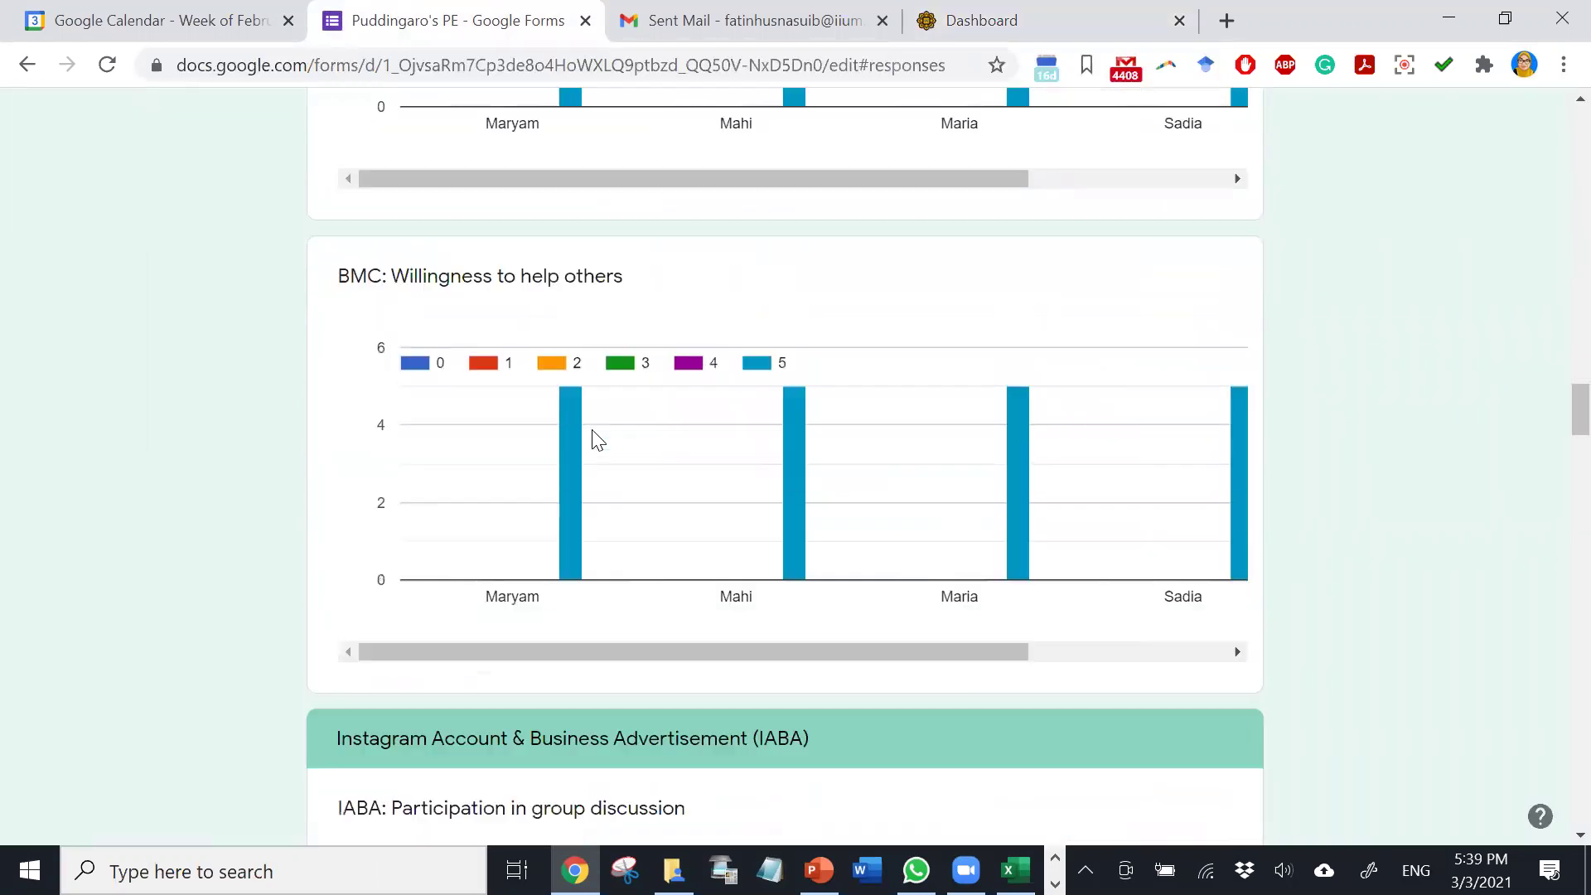
scroll(594, 442, down, 20)
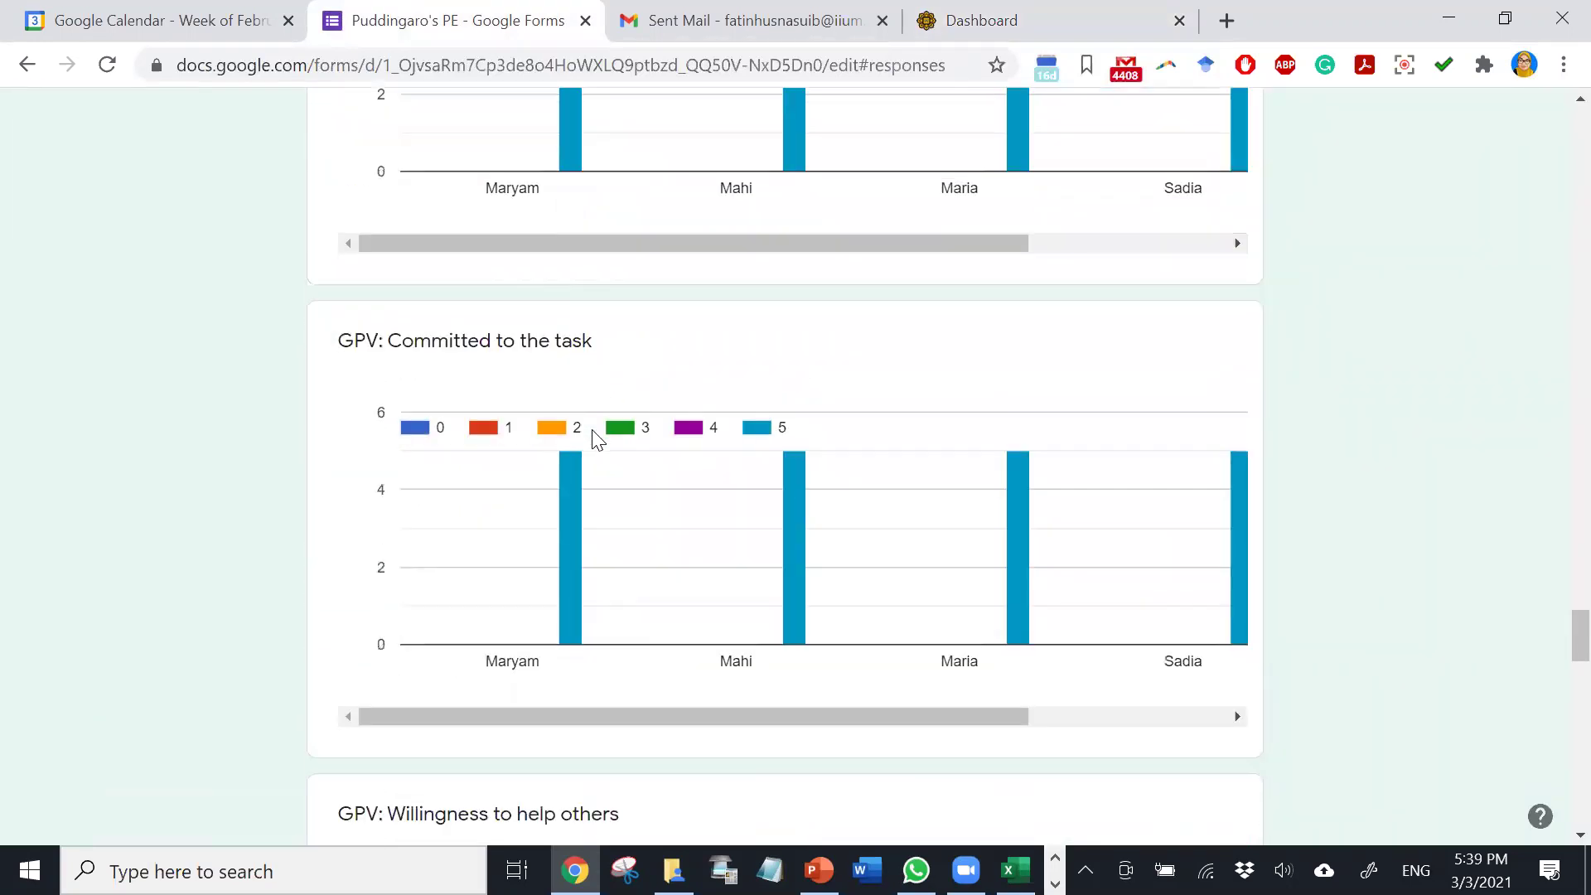
scroll(714, 452, up, 4)
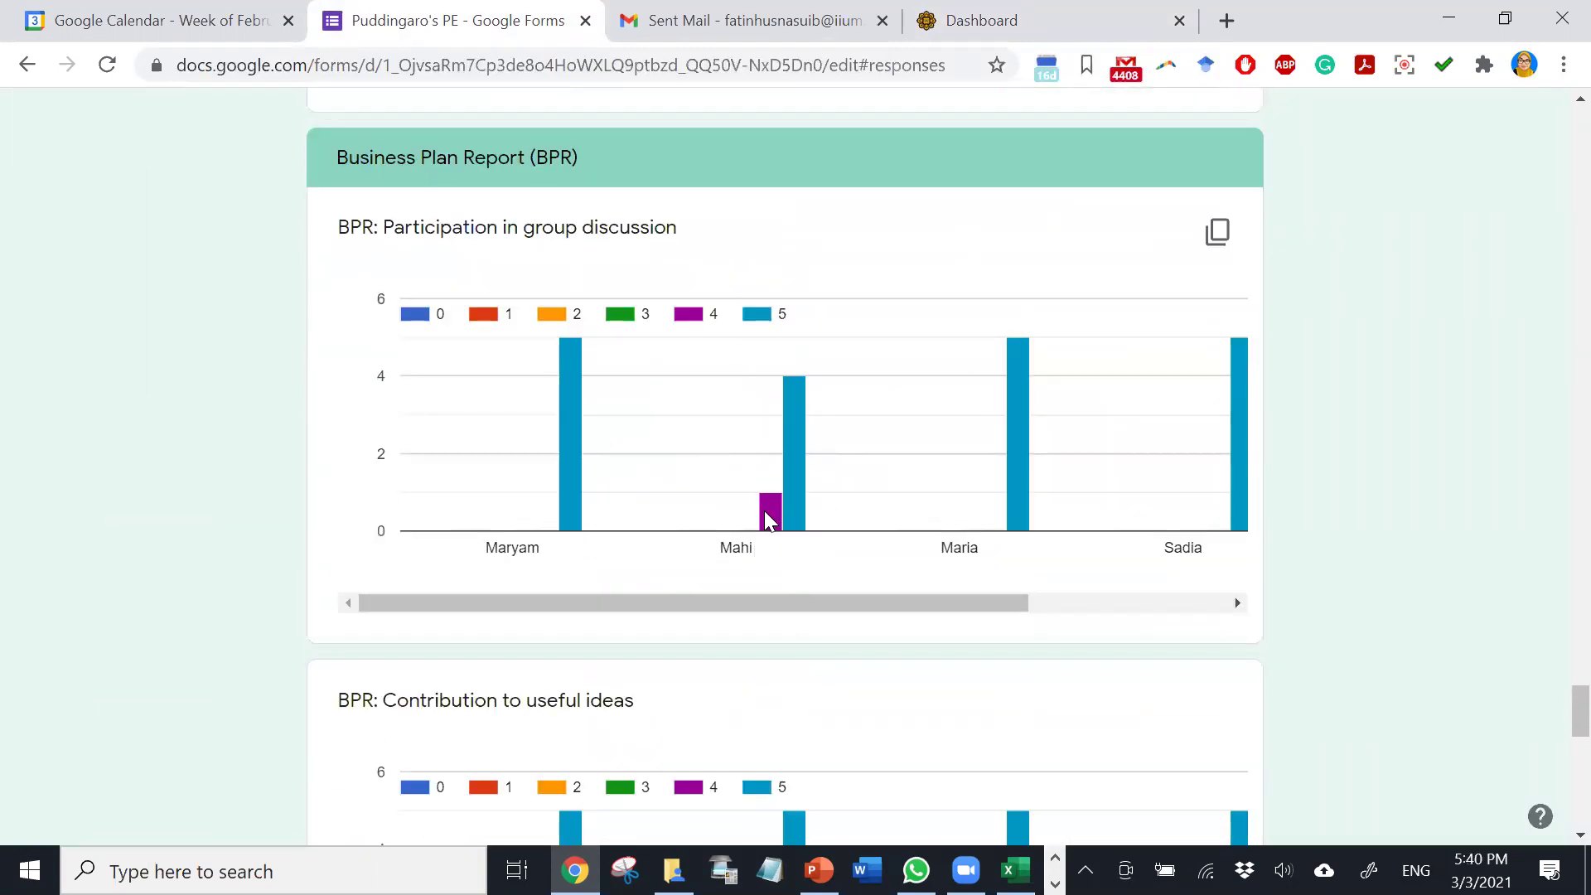
mouse_move(765, 507)
- Filter the dashboard's course overview to courses removed from view and open SEM1 MGT 4650 ENTREPRENEURSHIP
click(1035, 12)
scroll(755, 522, down, 6)
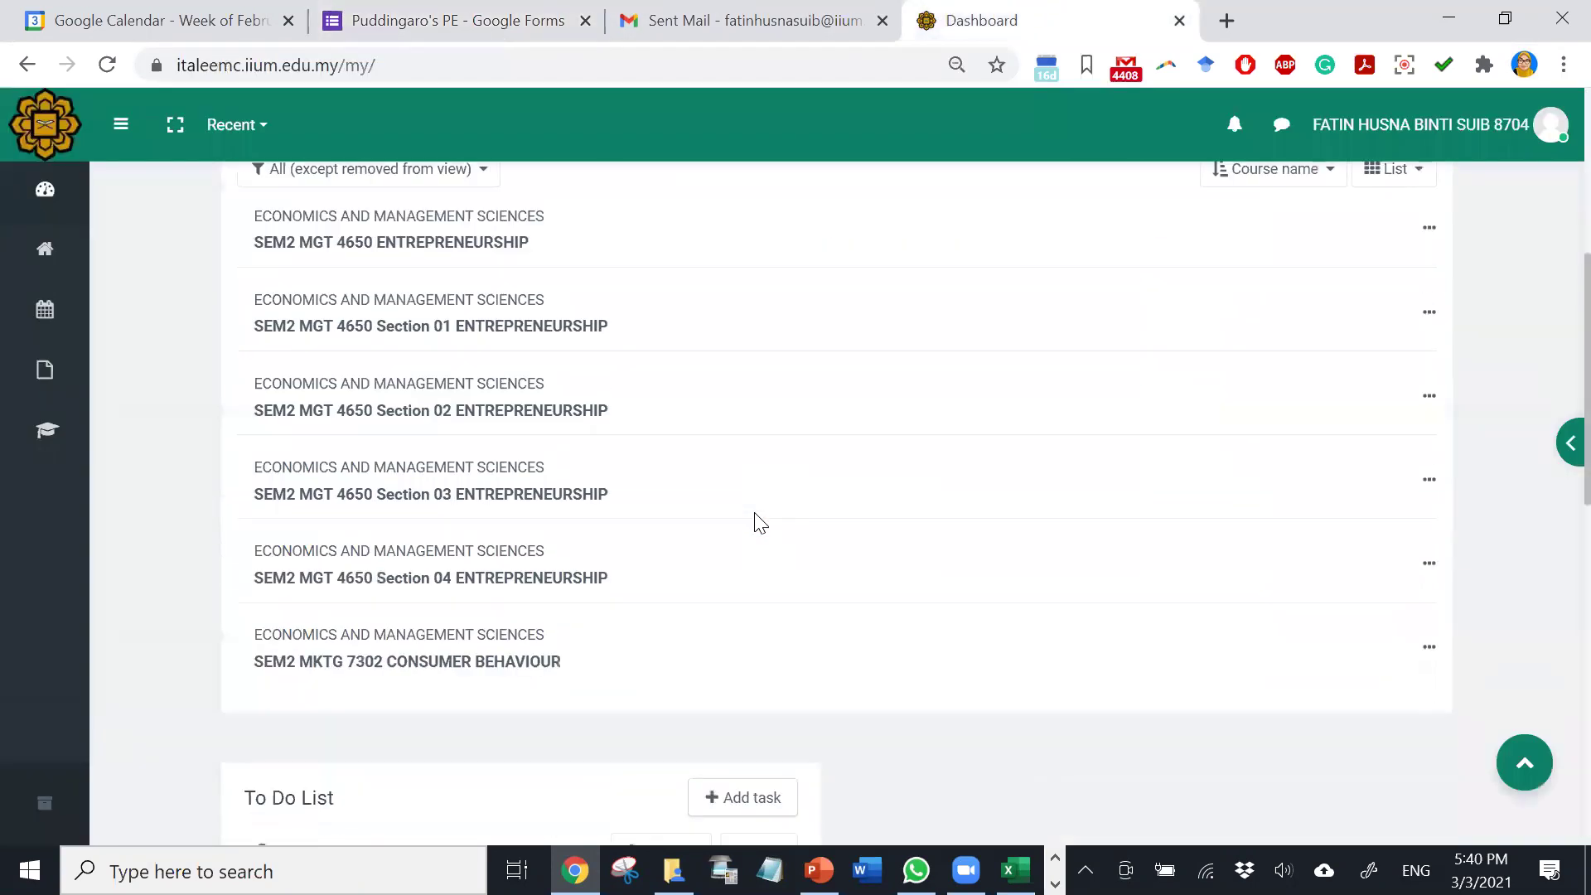
scroll(754, 522, down, 12)
scroll(754, 522, up, 18)
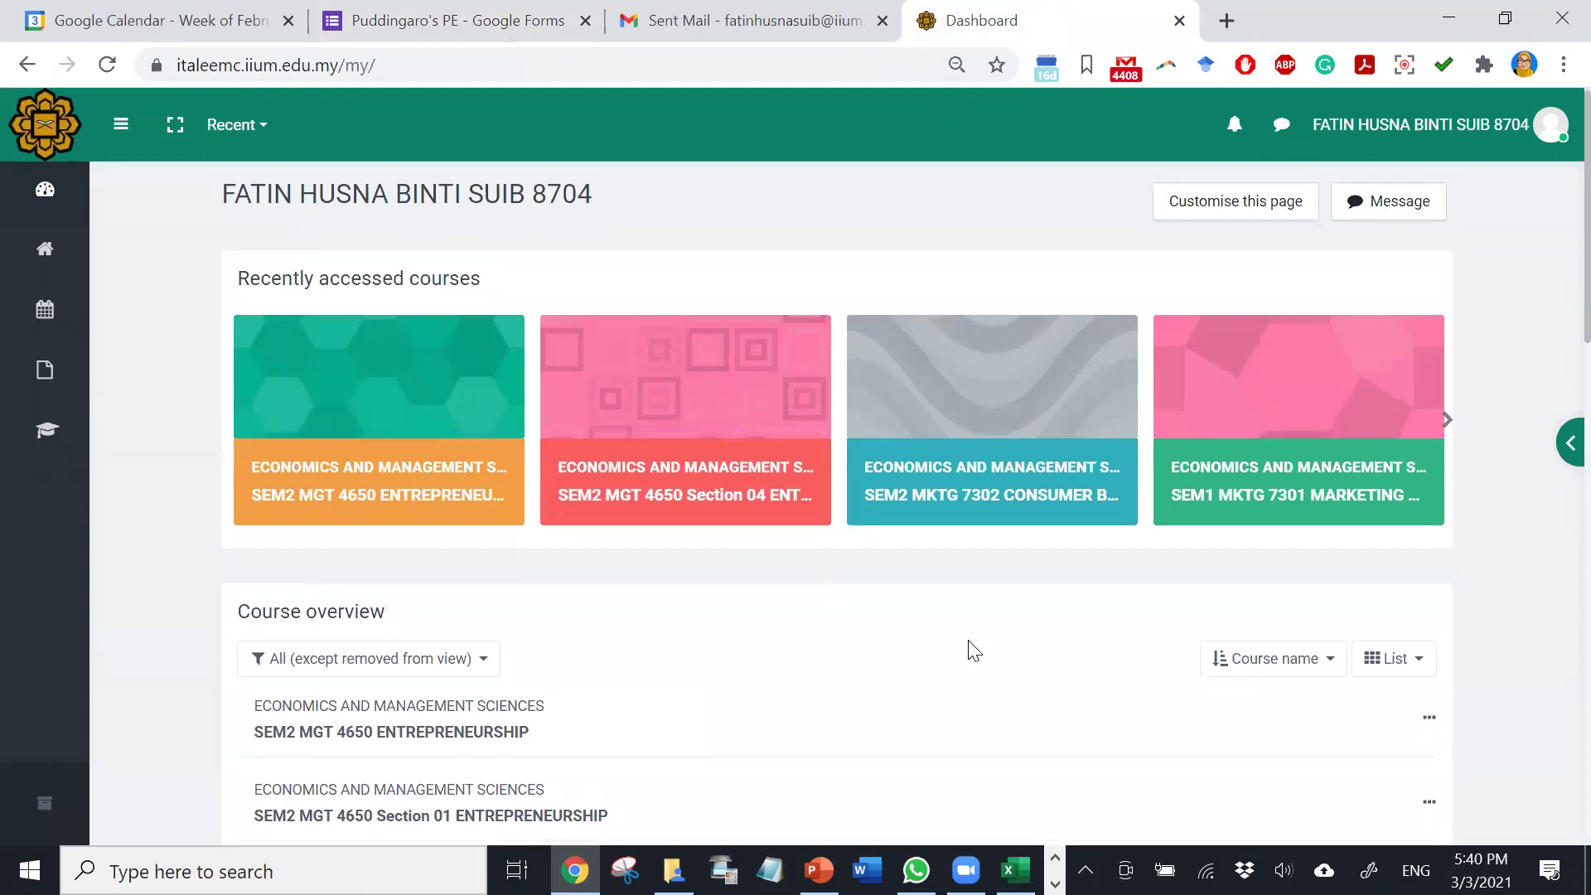
scroll(973, 651, down, 5)
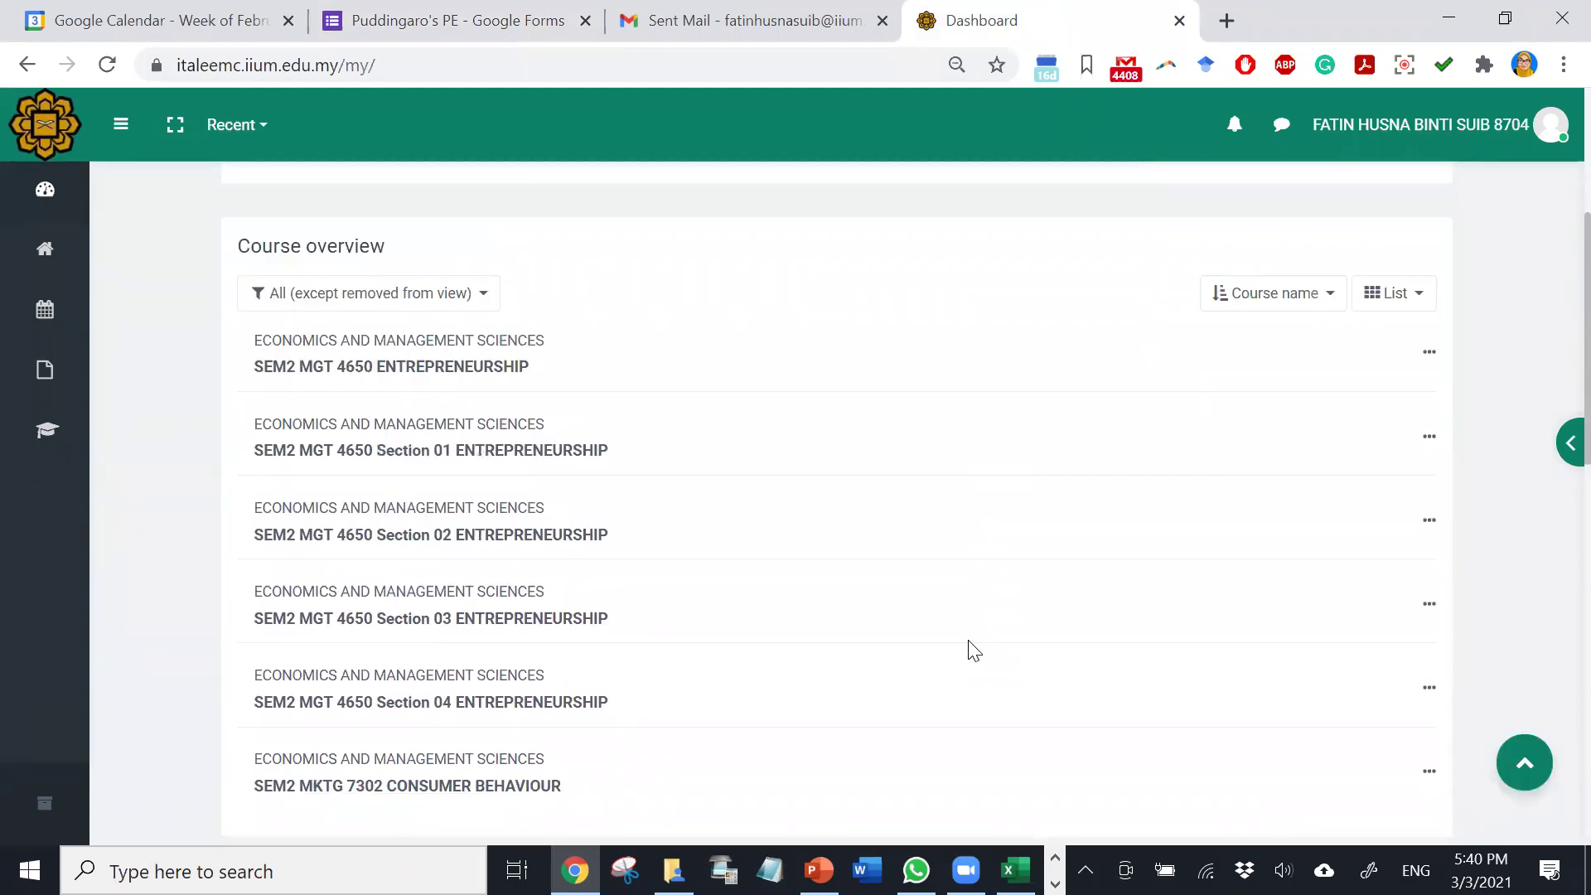
click(439, 292)
click(374, 596)
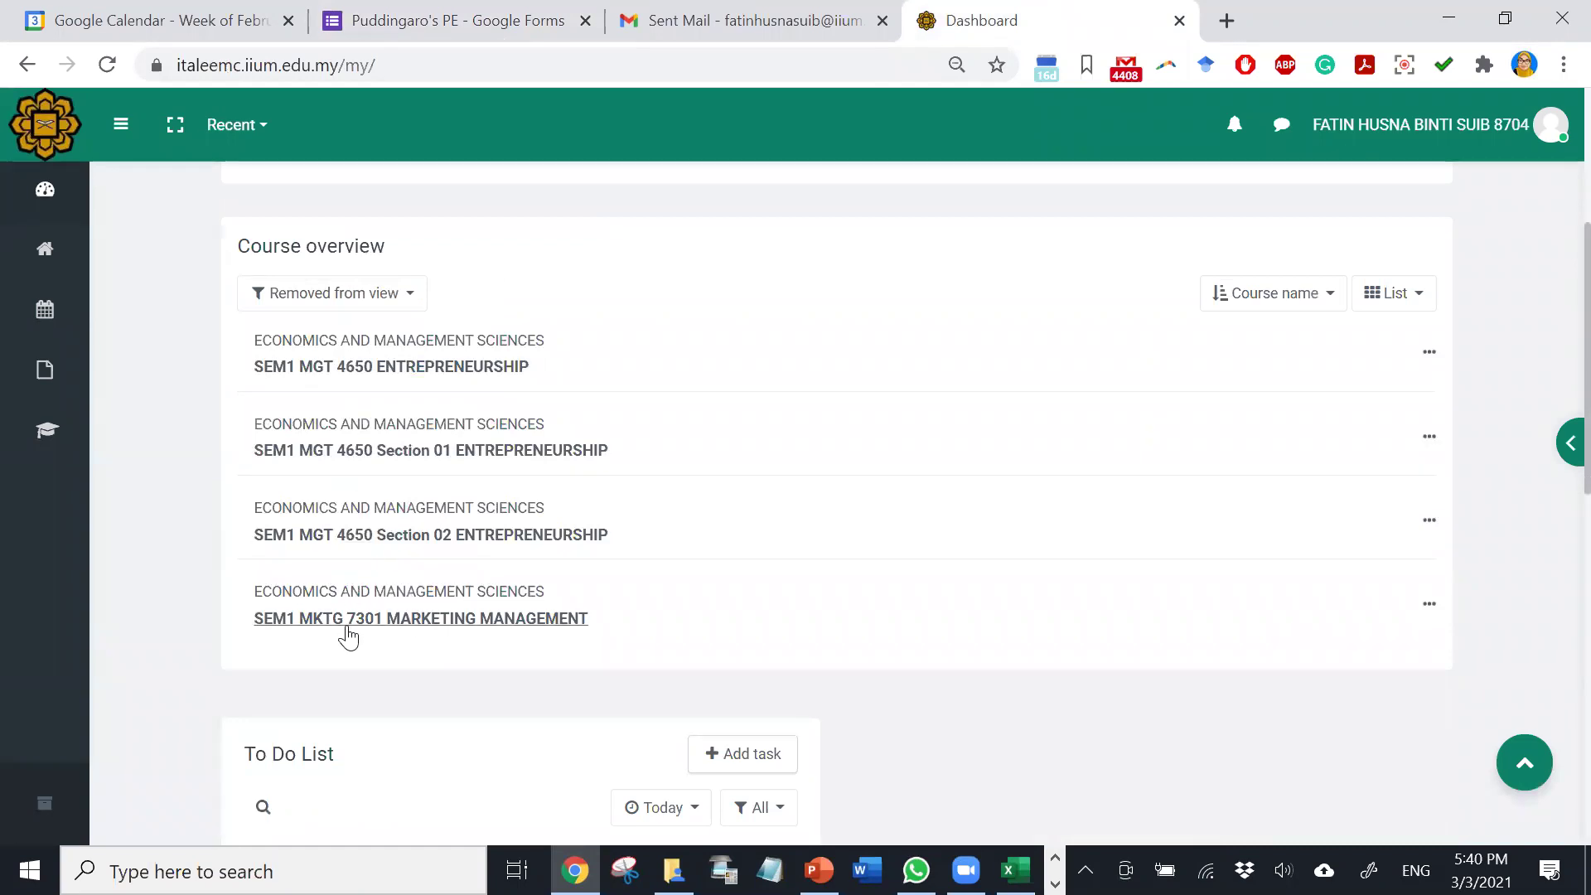
click(354, 370)
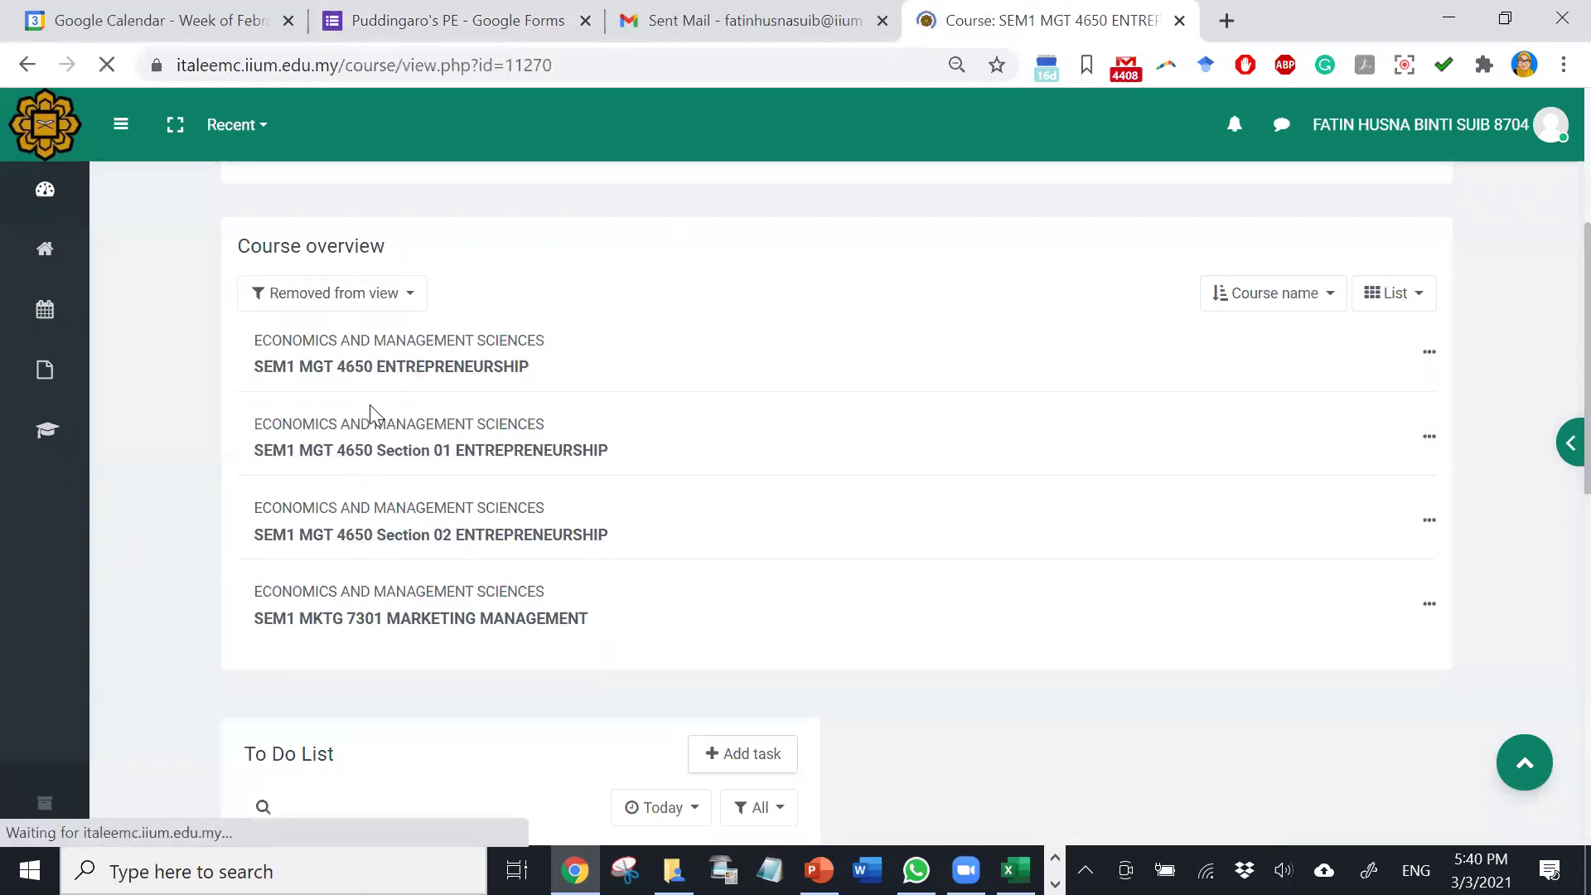
- Open the Detail CAM (70%) file from the CAM Marks section in a new tab
scroll(369, 405, down, 8)
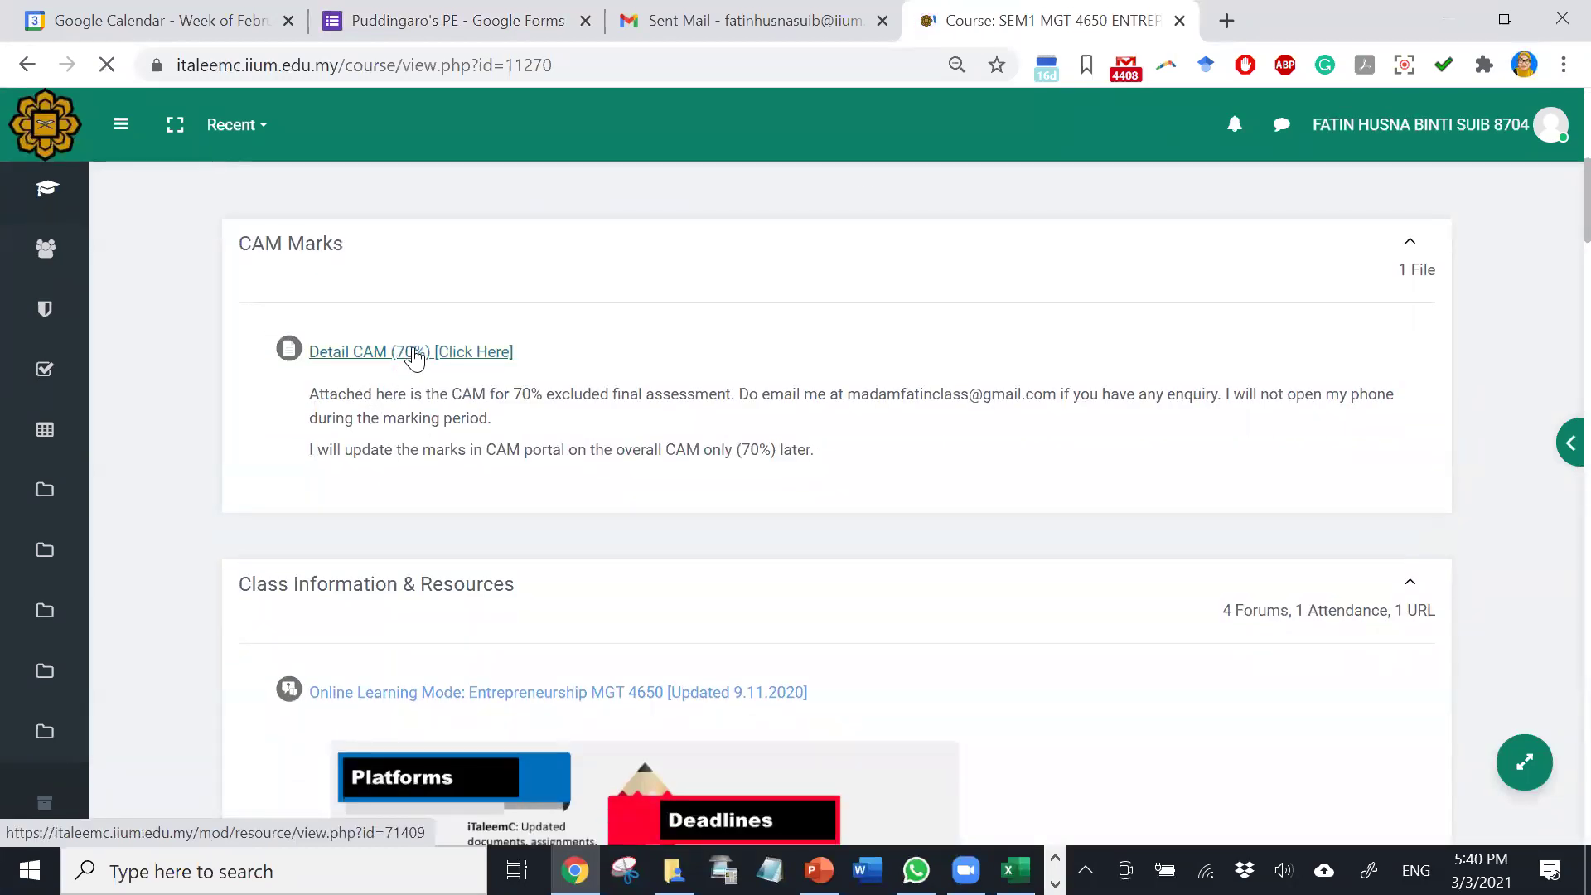
right_click(414, 356)
click(464, 363)
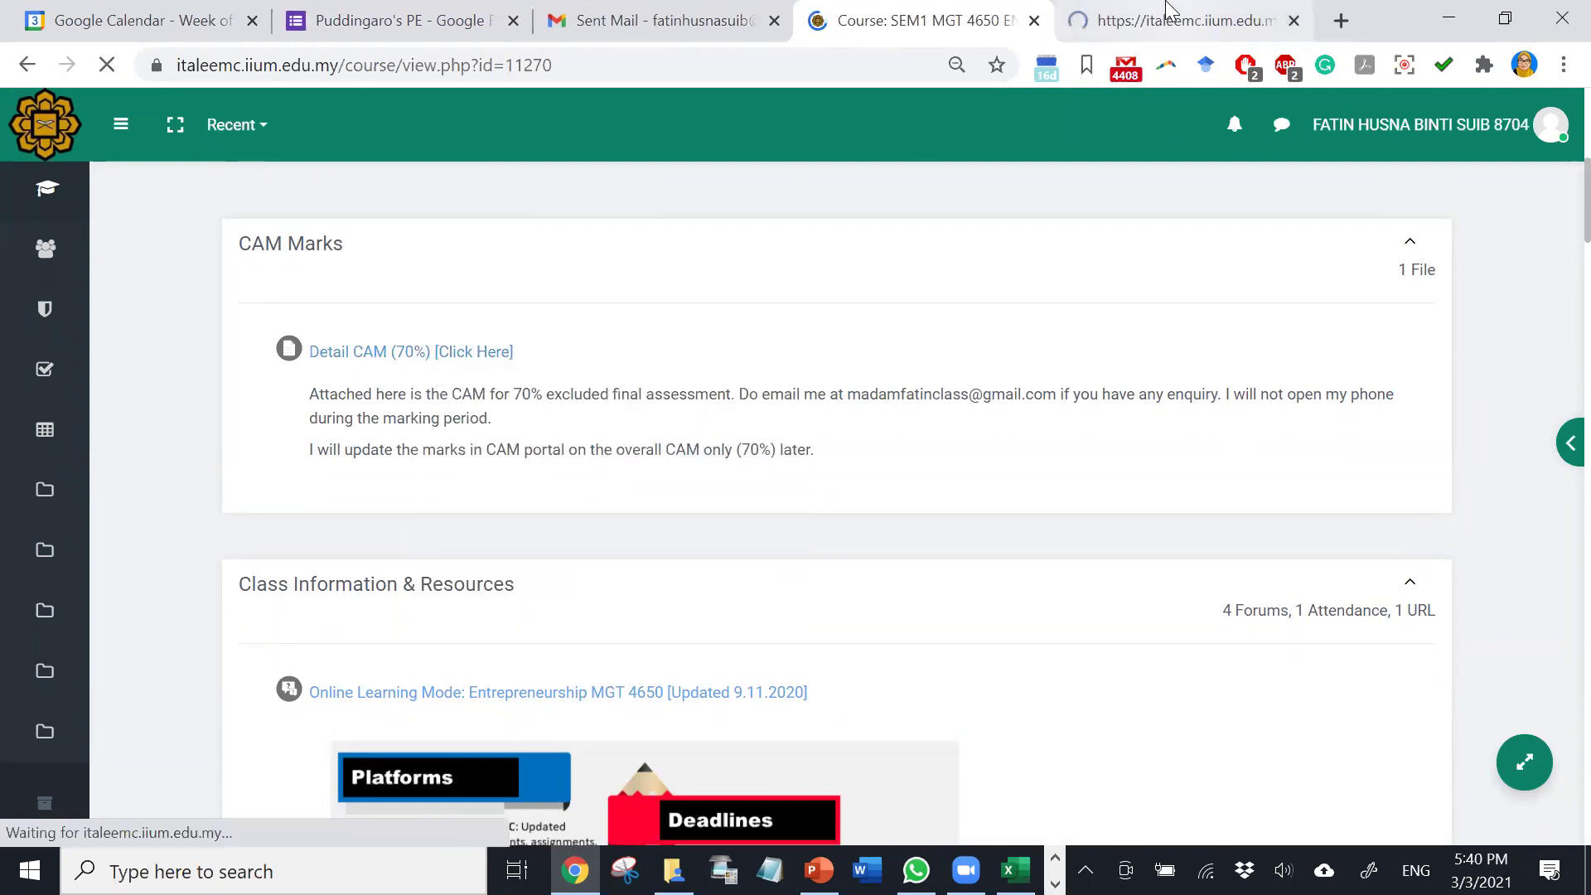
- Switch to the opened CAM MGT 4650 marks file, enlarge it to 100% and look through the Section 1 marks table
click(1171, 18)
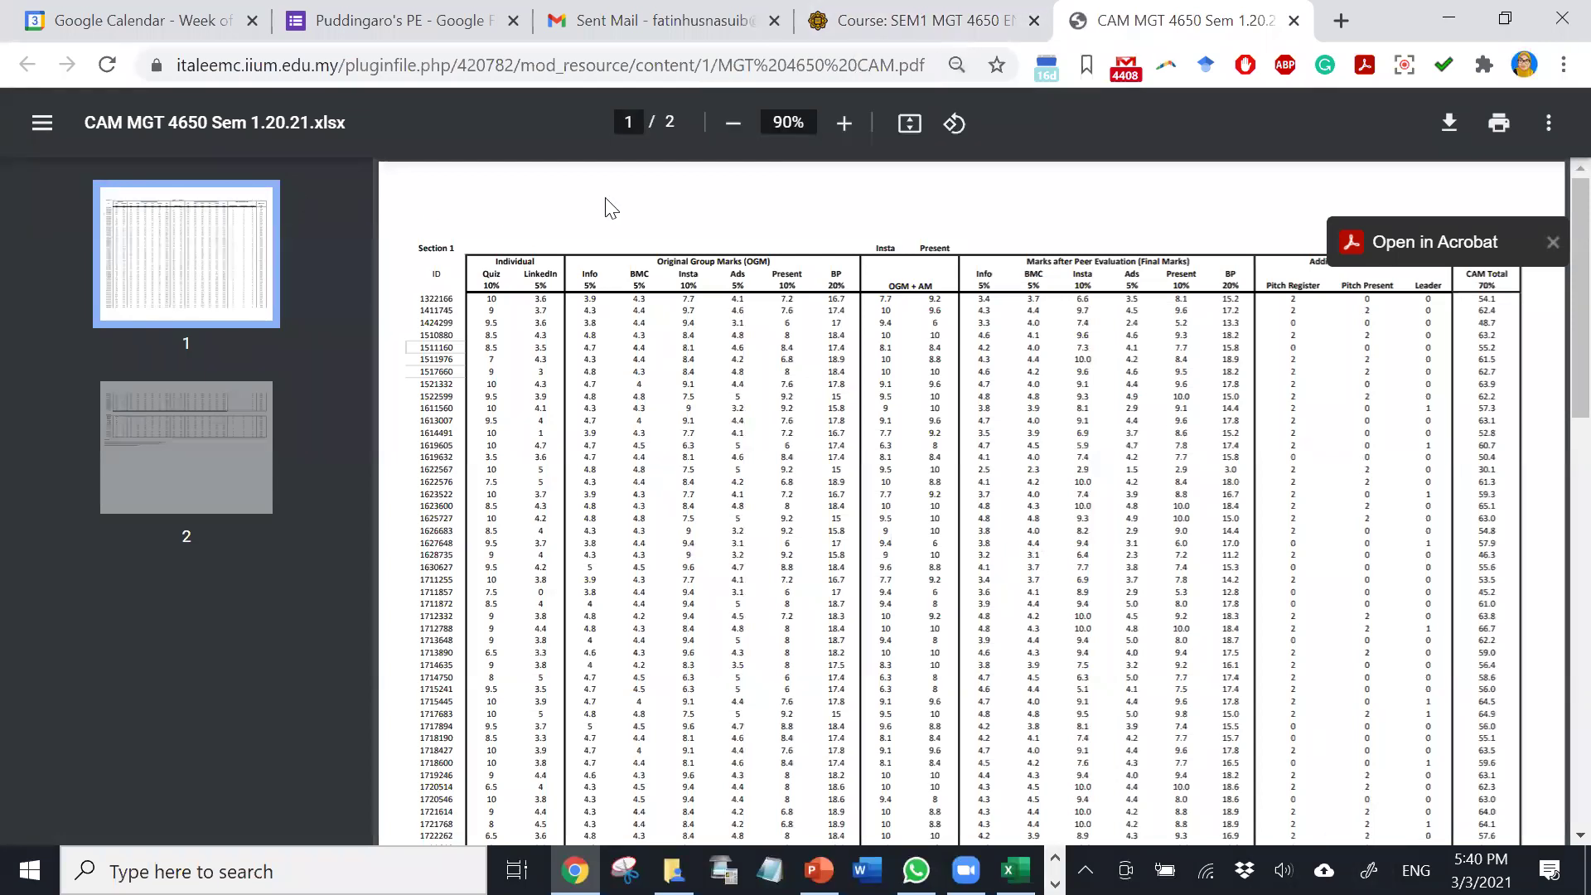
click(837, 135)
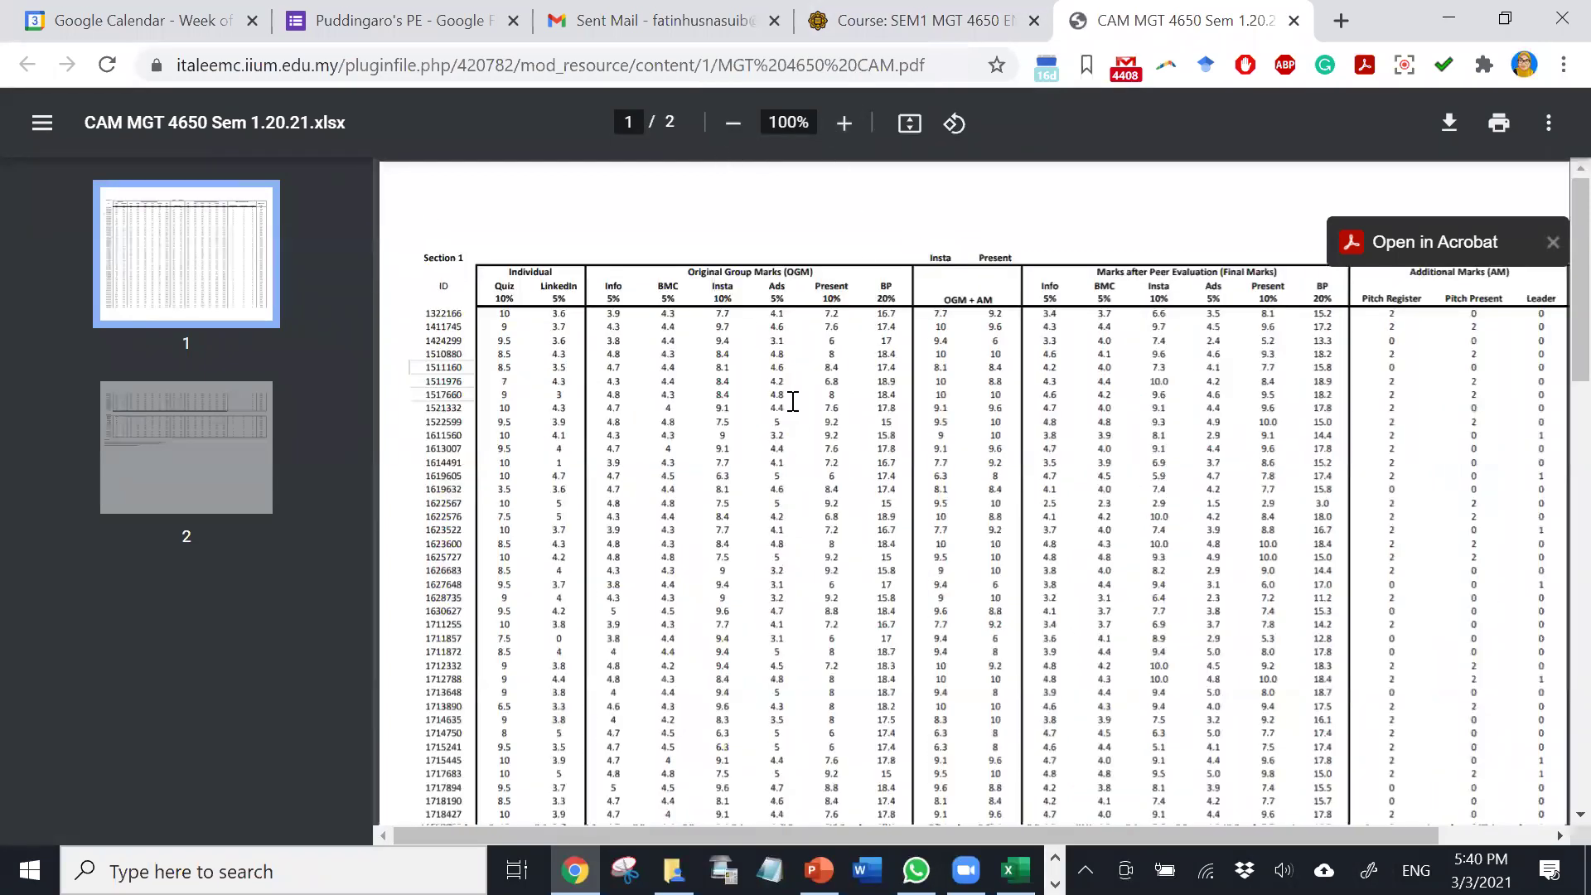
scroll(789, 365, down, 3)
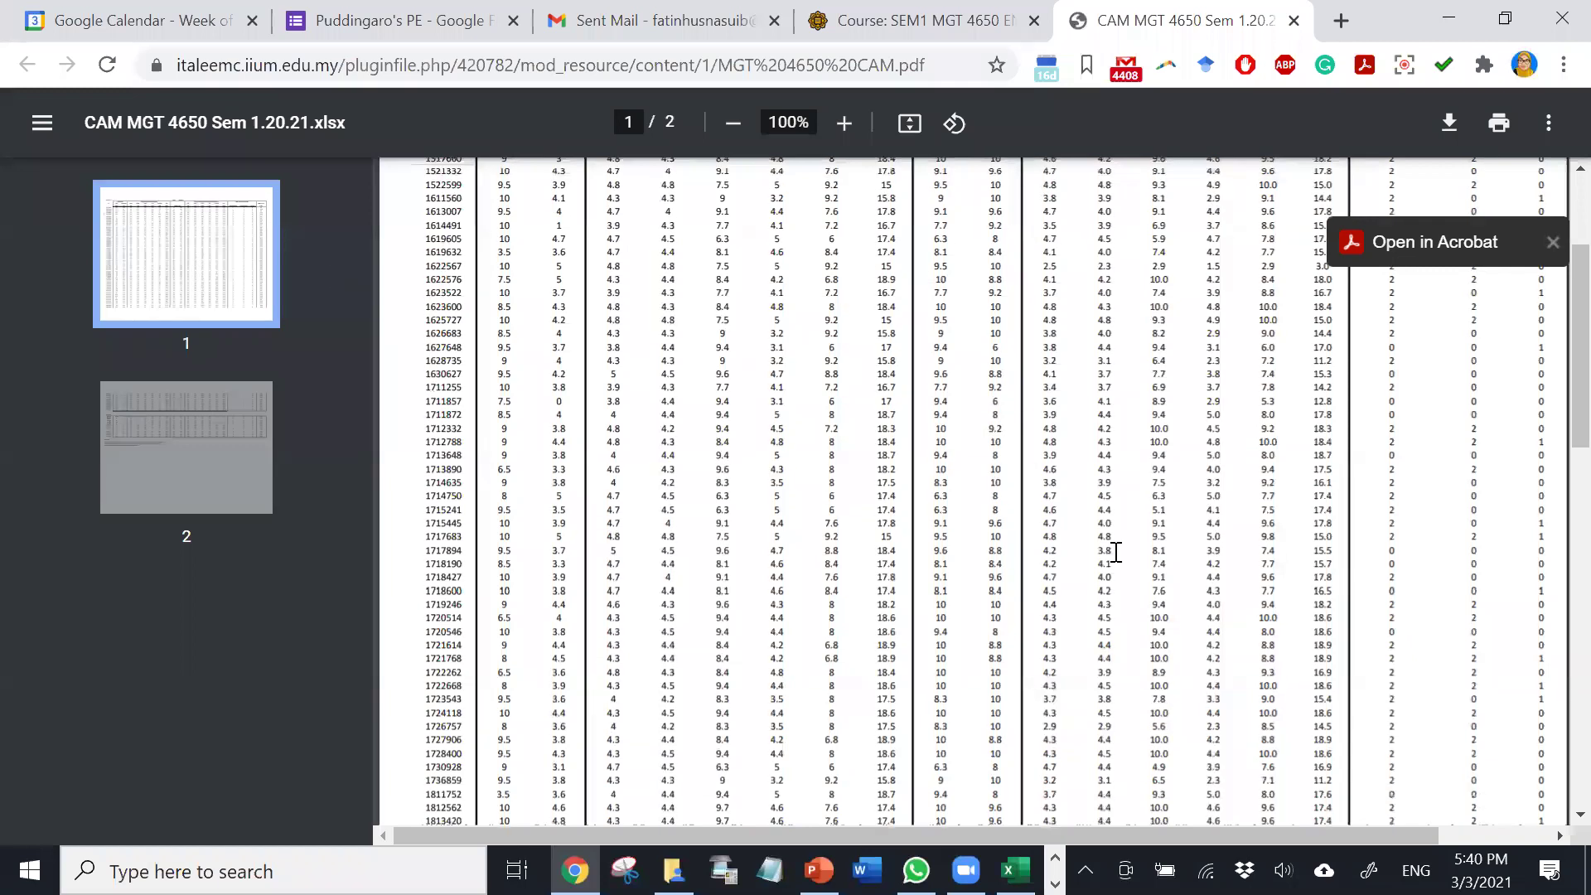
scroll(1114, 551, up, 3)
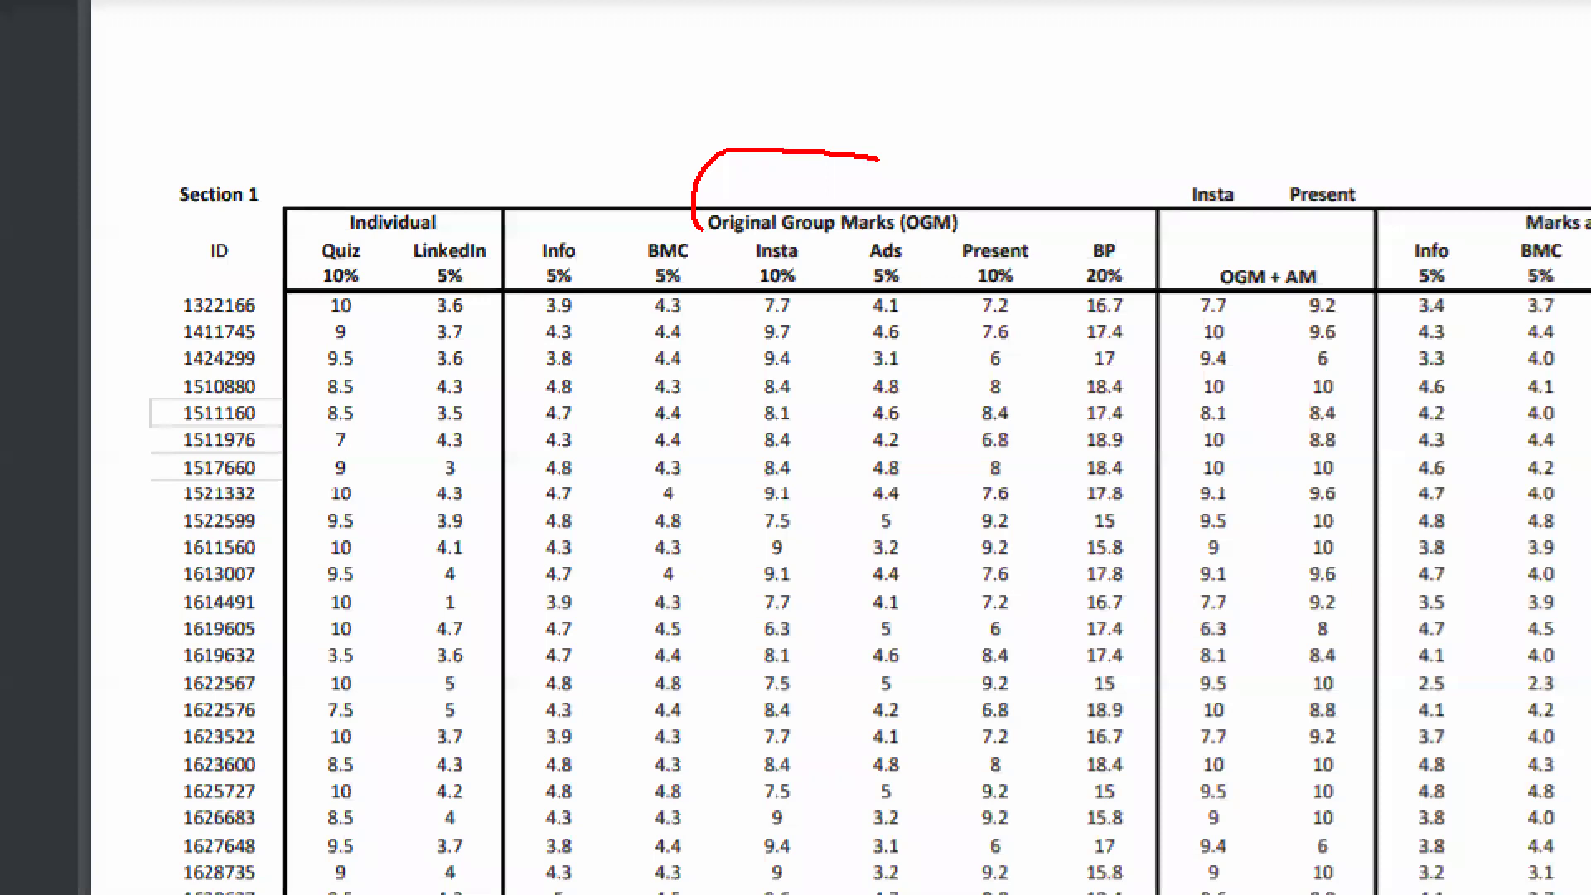
- Circle the Original Group Marks (OGM) heading and the ID column, underline the first student's group marks, and clear the annotations
drag(700, 227, 982, 193)
mouse_move(245, 273)
mouse_down()
mouse_move(217, 280)
mouse_move(163, 398)
mouse_move(162, 580)
mouse_move(257, 643)
mouse_move(287, 308)
mouse_move(250, 265)
mouse_up()
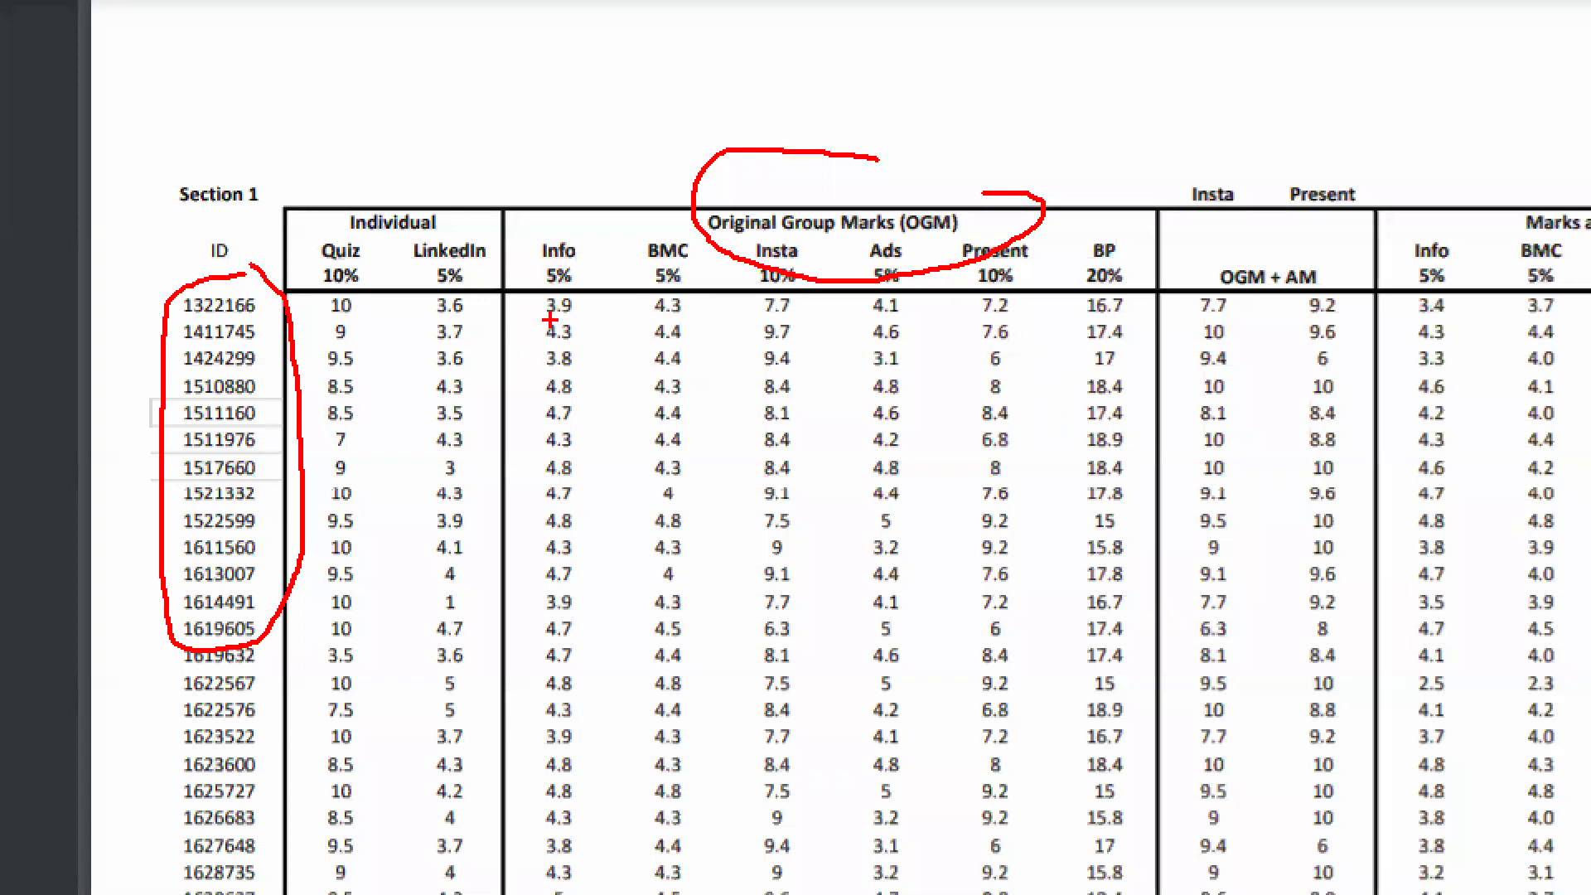
drag(536, 318, 1183, 320)
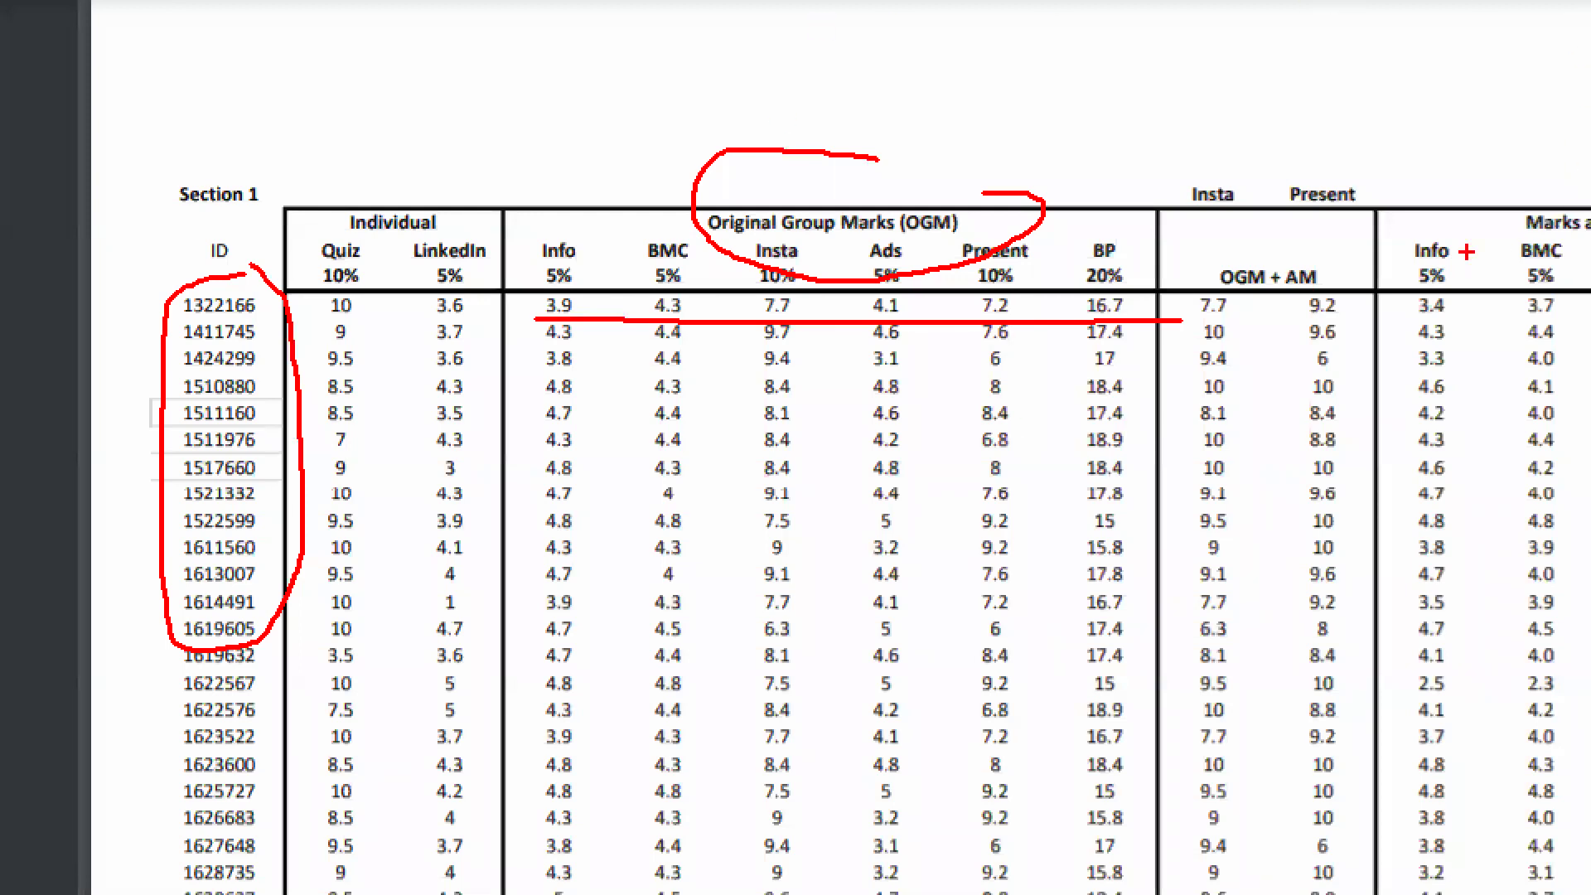
key(Escape)
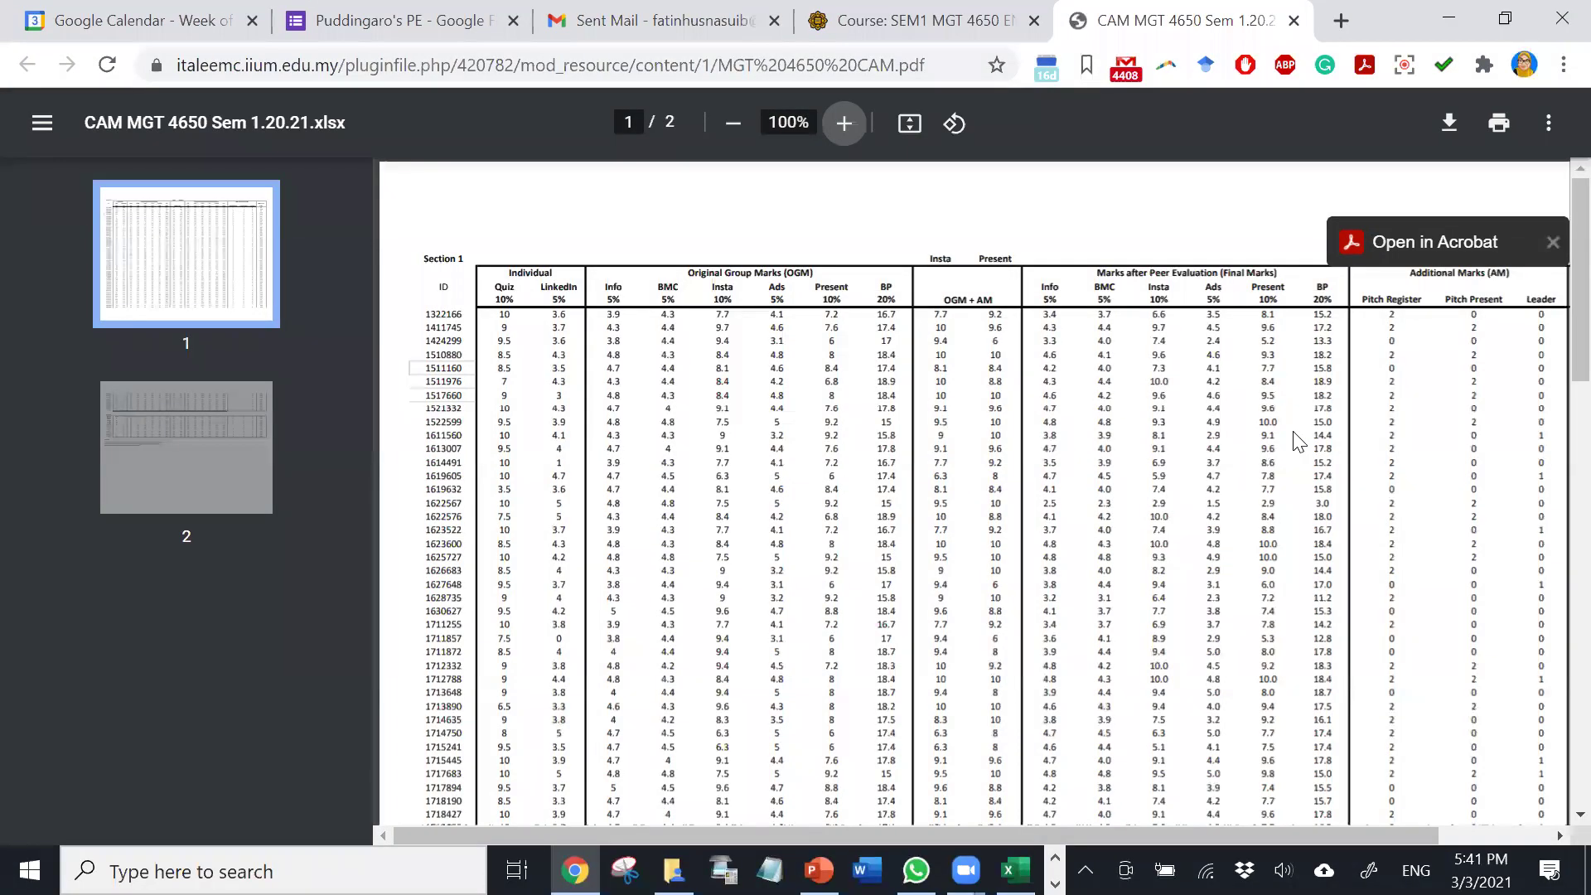
- Circle the first student's Info mark under Original Group Marks and under Marks after Peer Evaluation, and look over the remaining marks
drag(1117, 827, 1252, 816)
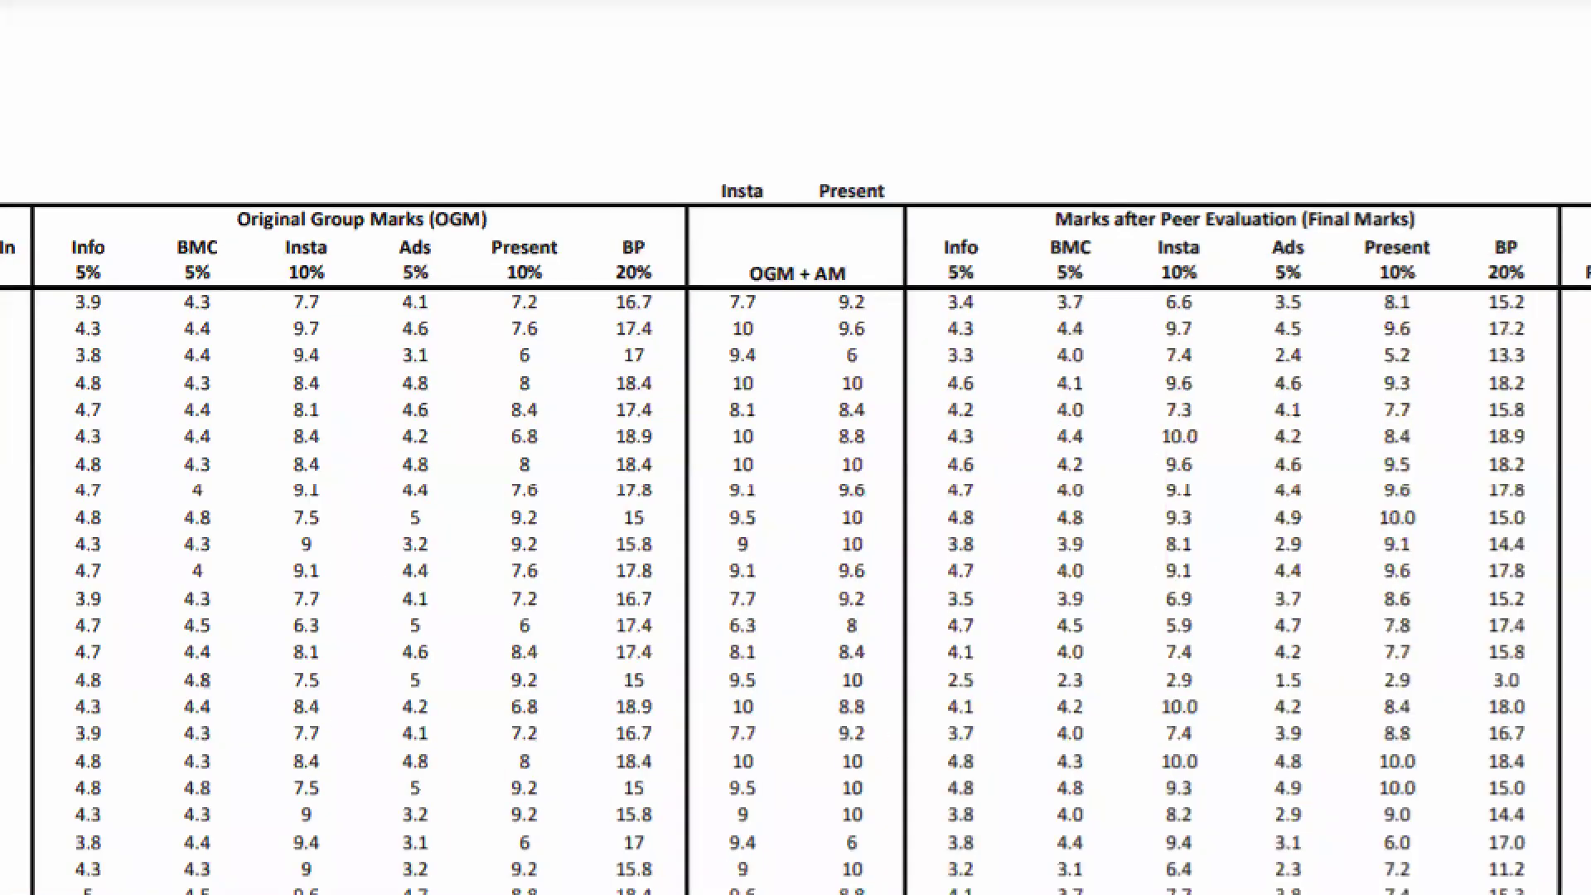
mouse_move(153, 303)
mouse_down()
mouse_move(93, 313)
mouse_move(145, 305)
mouse_up()
mouse_move(1031, 295)
mouse_down()
mouse_move(1006, 276)
mouse_move(984, 303)
mouse_move(1024, 313)
mouse_move(1030, 292)
mouse_up()
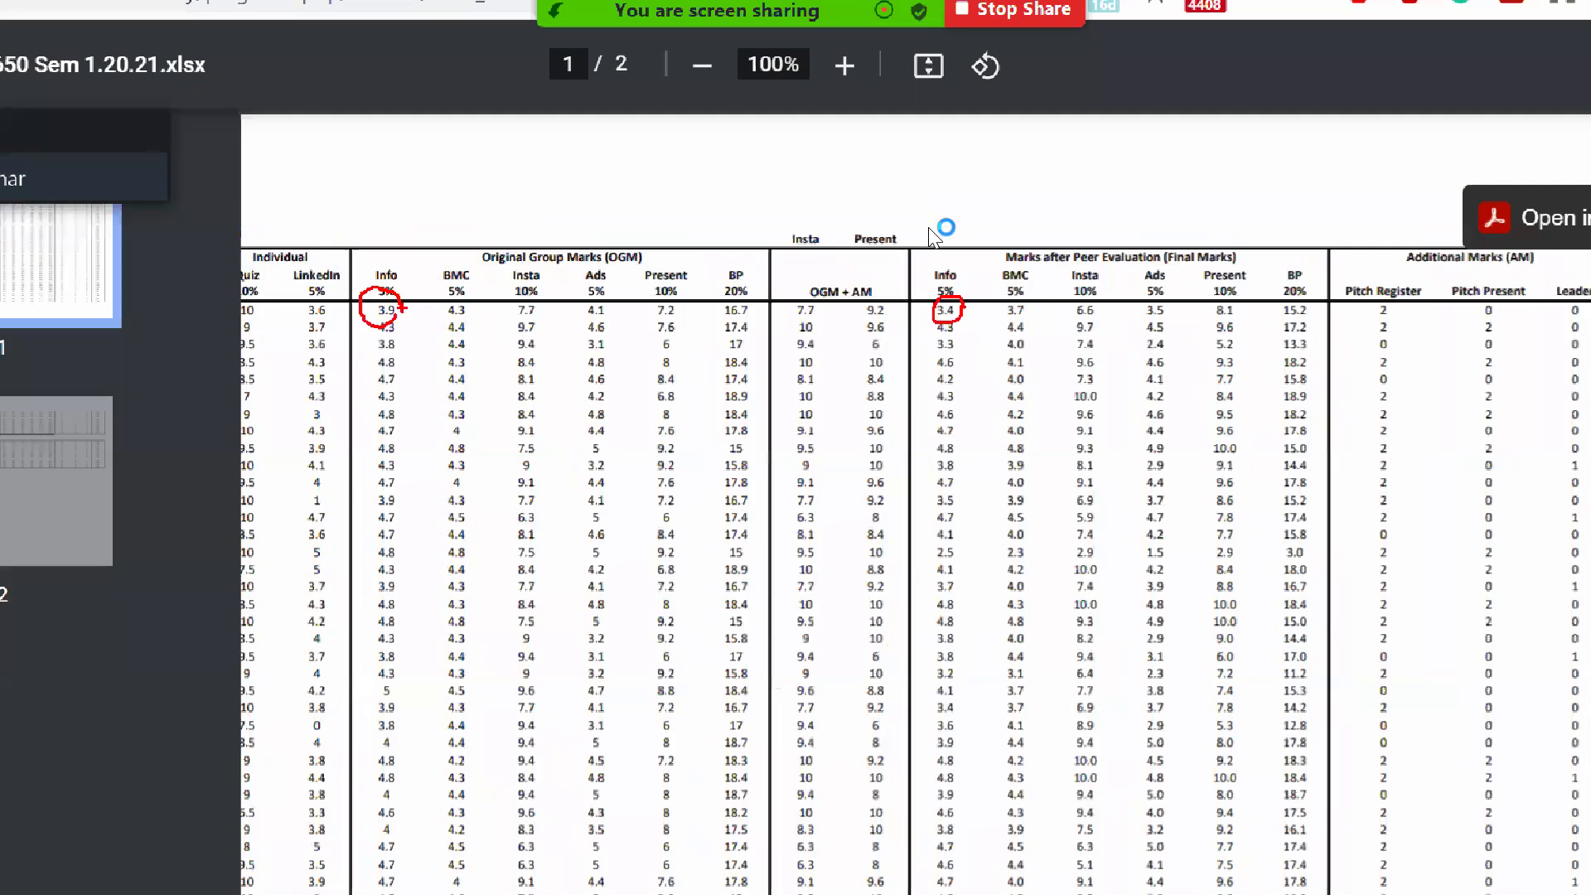
key(Escape)
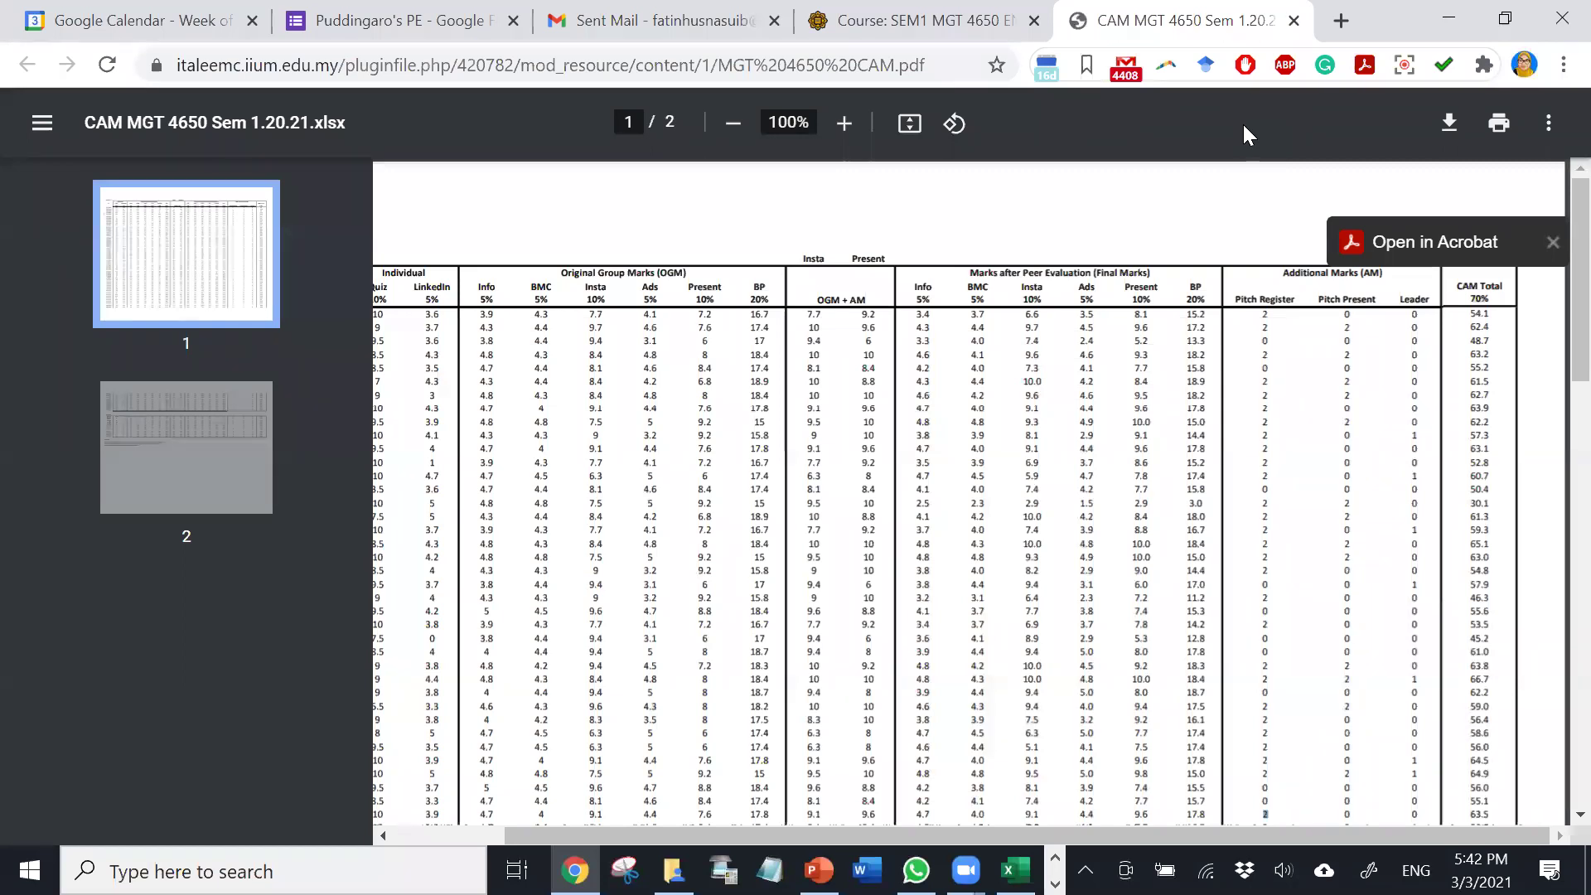
scroll(859, 187, down, 5)
scroll(861, 207, up, 5)
- Return to the Puddingaro's PE responses and review the rating charts from BPR back through GPV, IABA, BMC and 2PBII
click(880, 9)
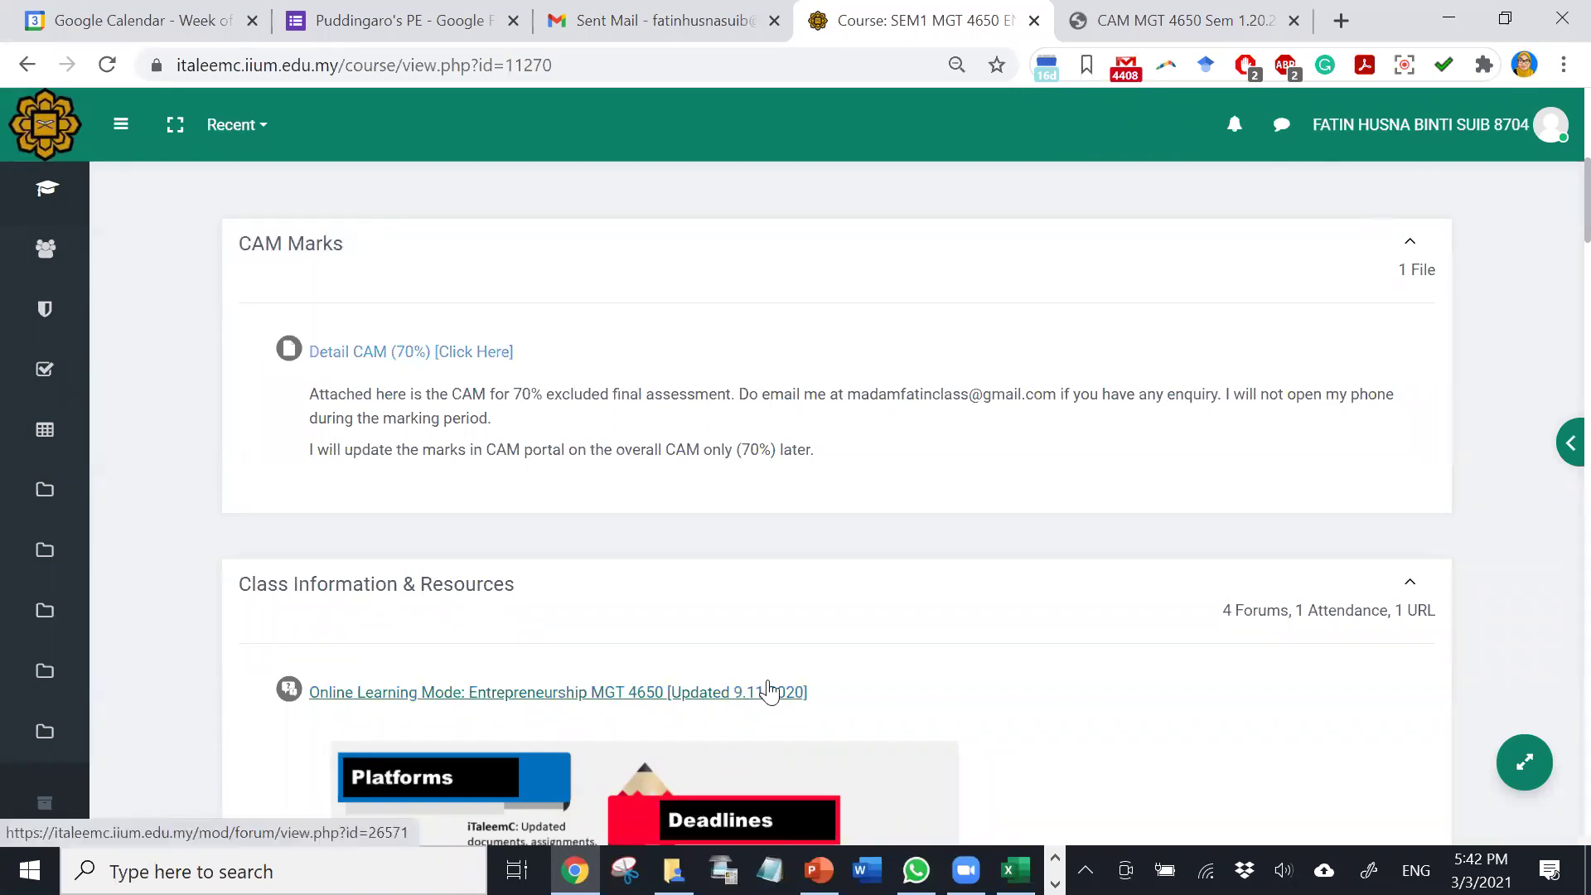
click(389, 20)
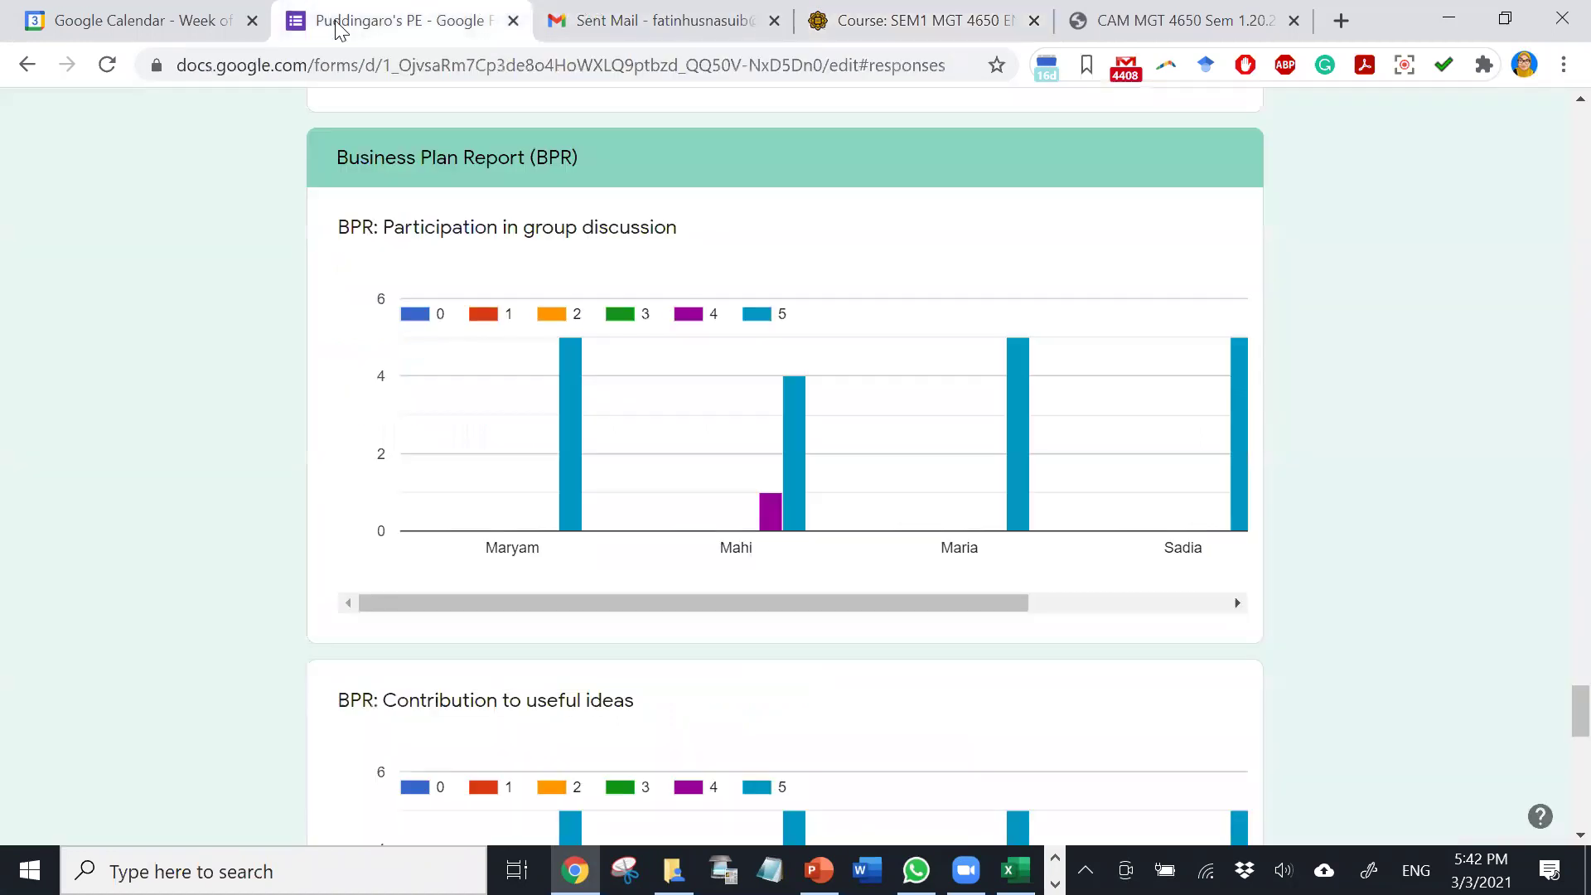
scroll(599, 385, up, 5)
scroll(646, 385, down, 4)
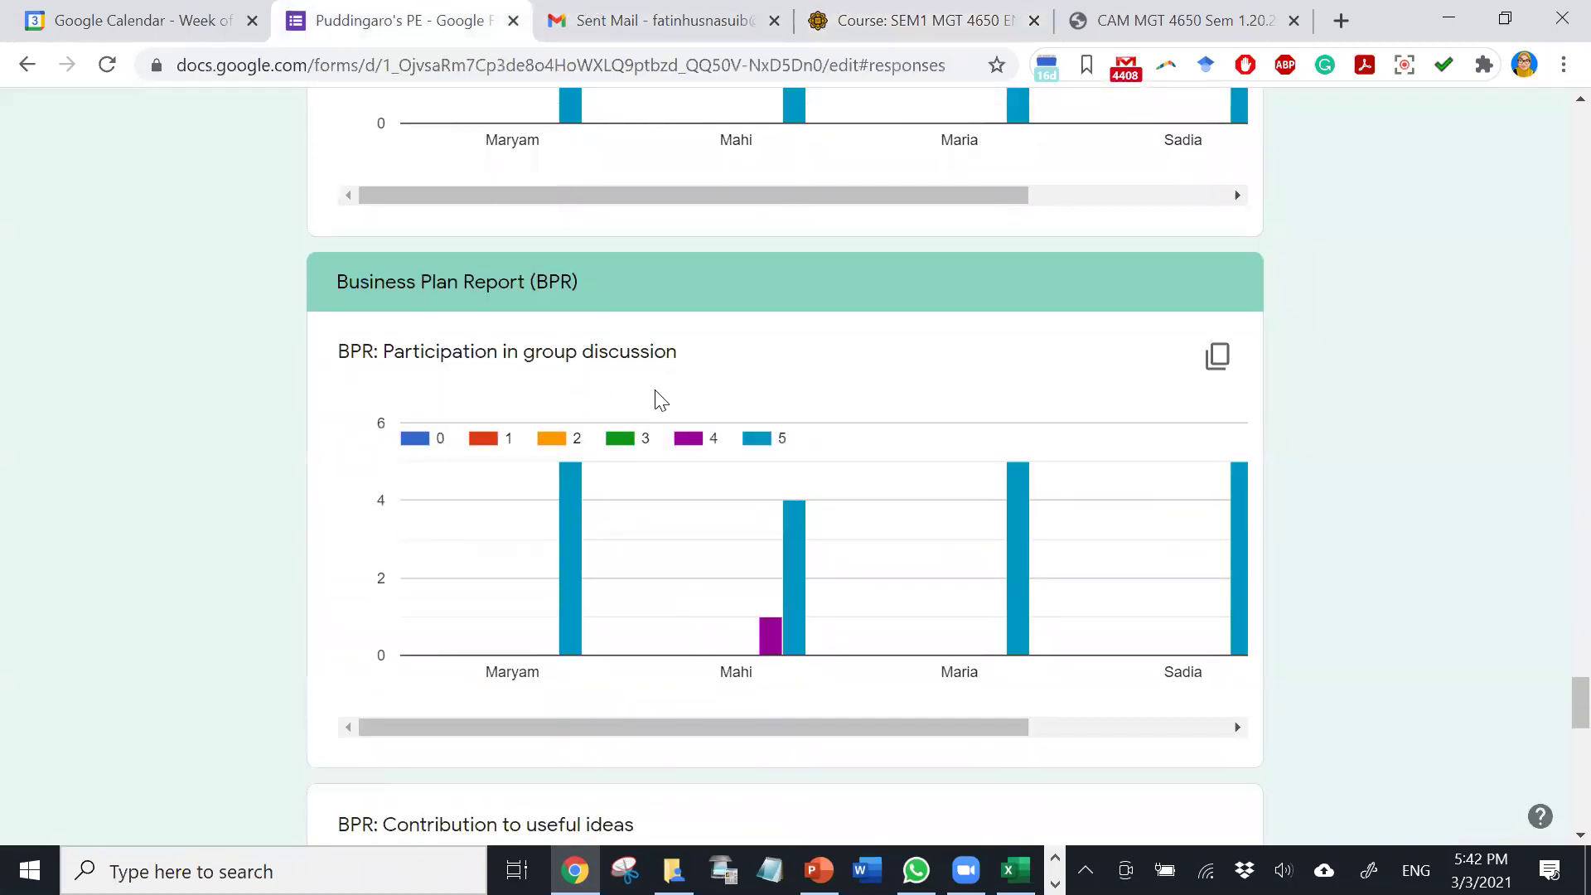
scroll(656, 398, up, 5)
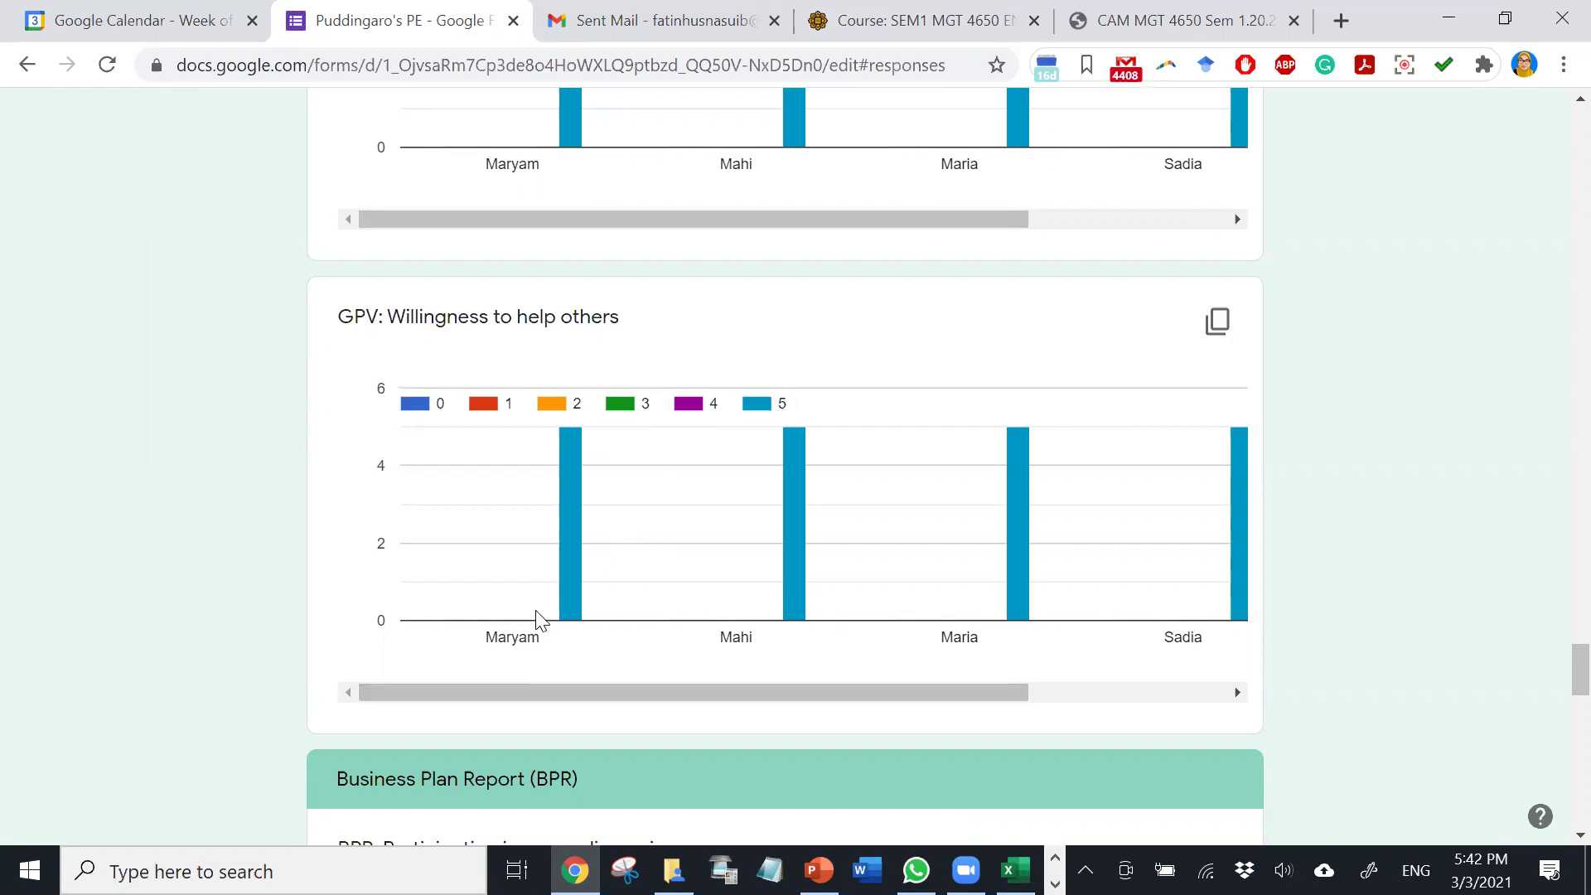
scroll(547, 588, up, 20)
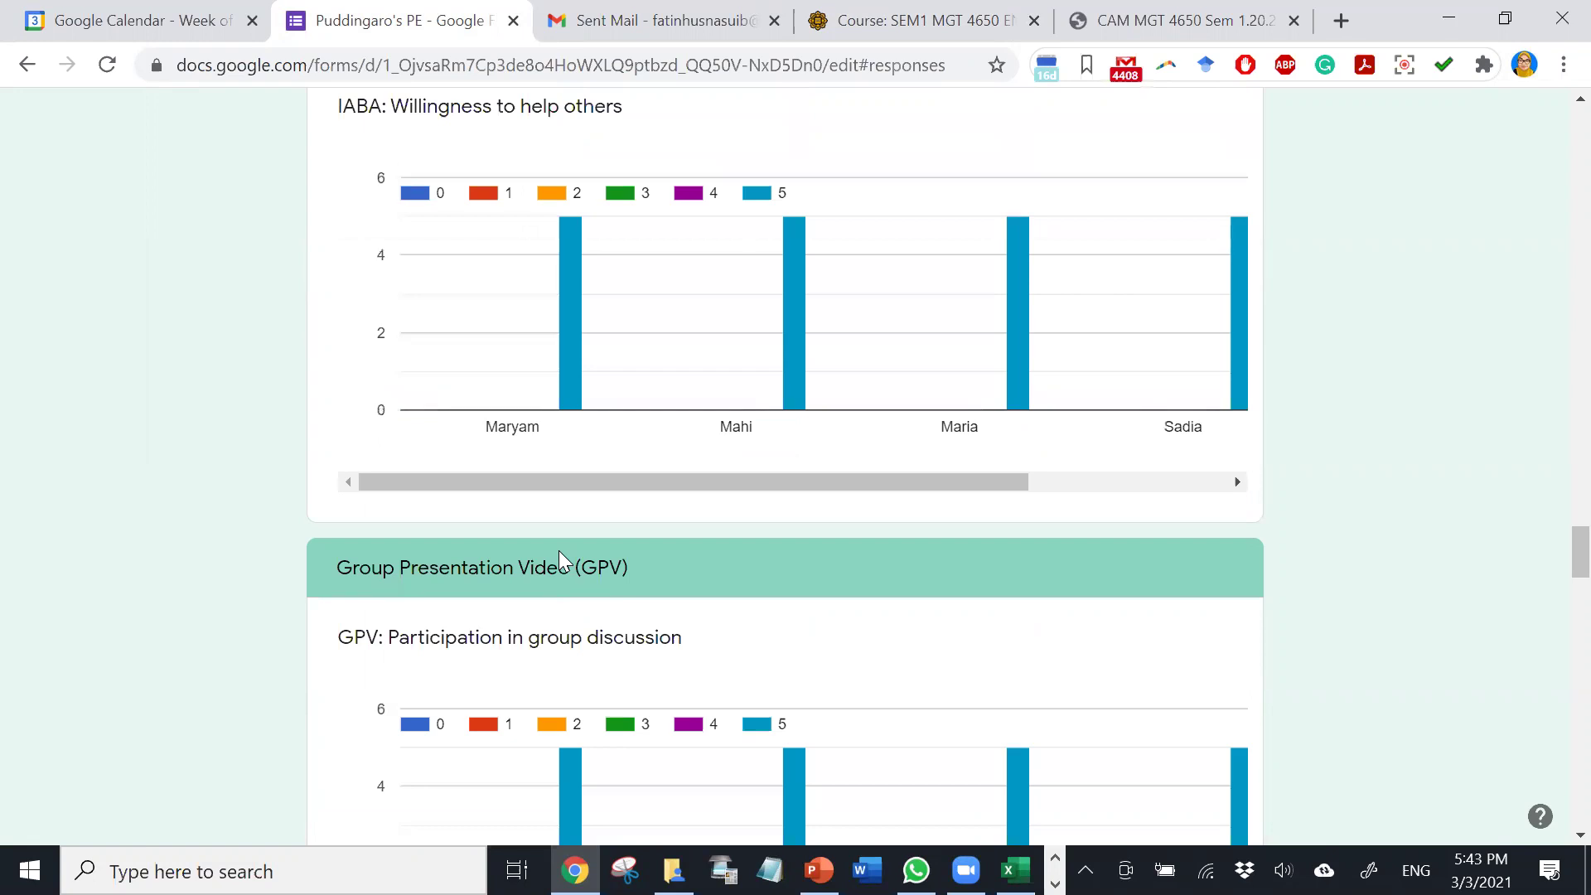
scroll(560, 561, down, 2)
scroll(561, 560, down, 4)
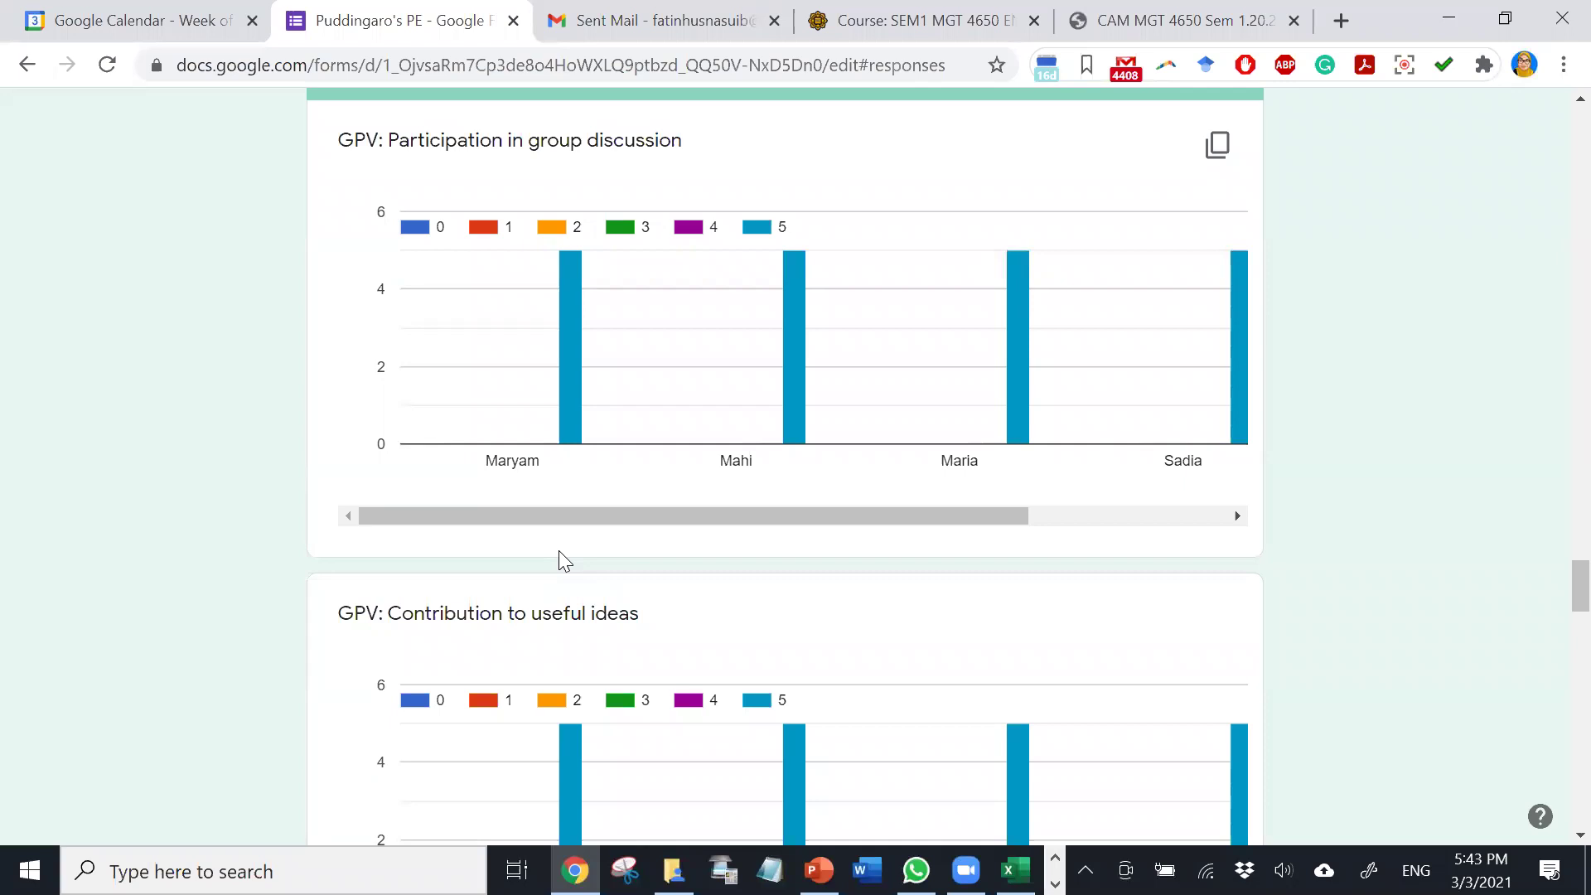
scroll(558, 550, down, 10)
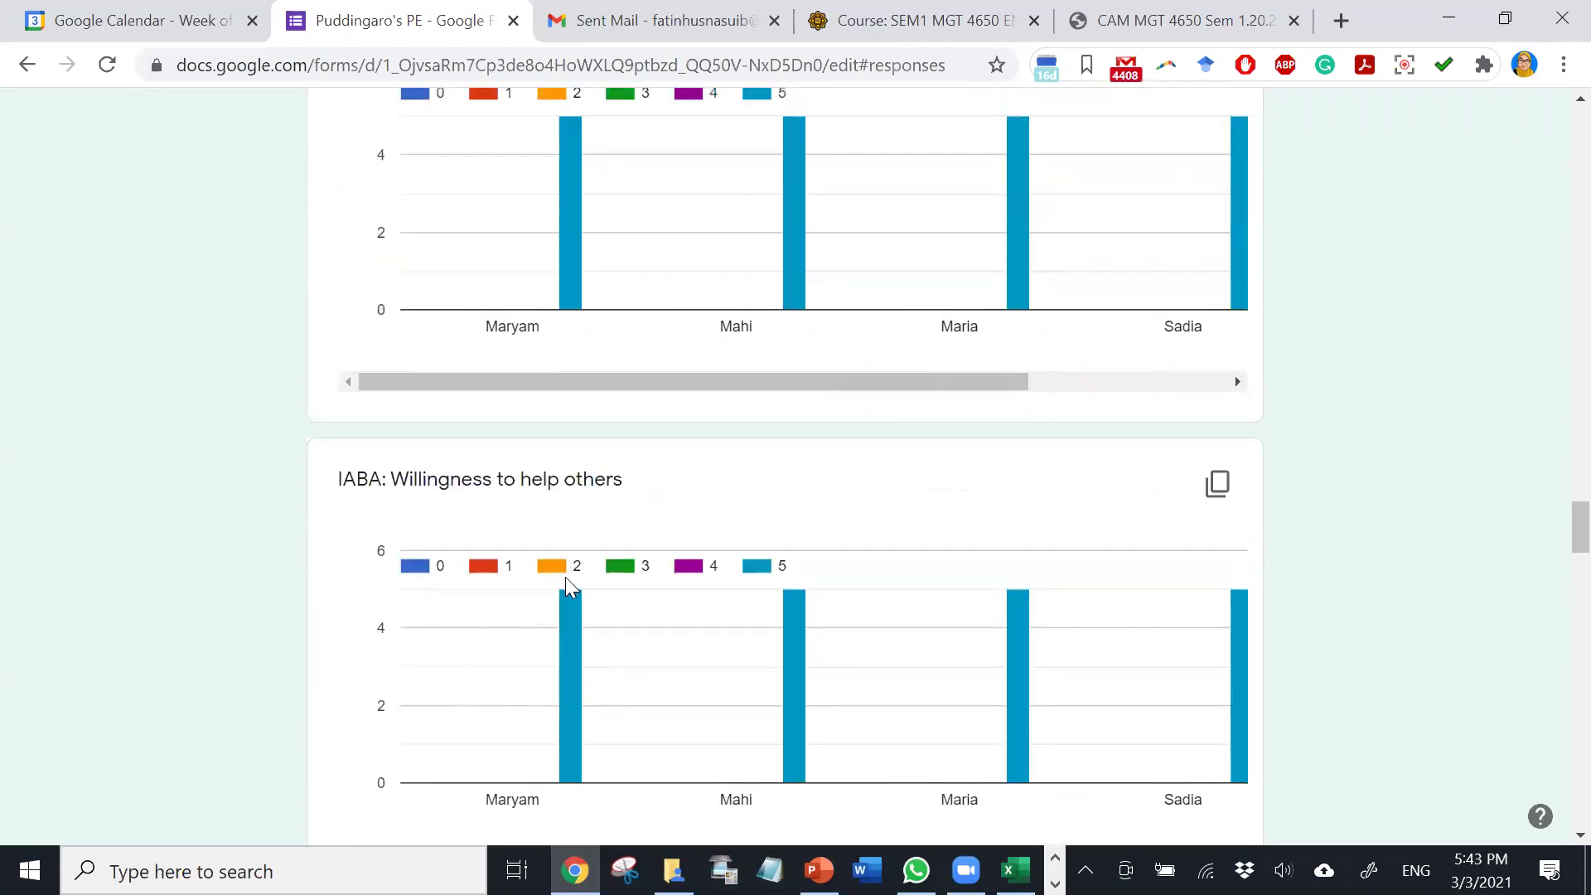
scroll(565, 576, down, 7)
scroll(578, 583, up, 20)
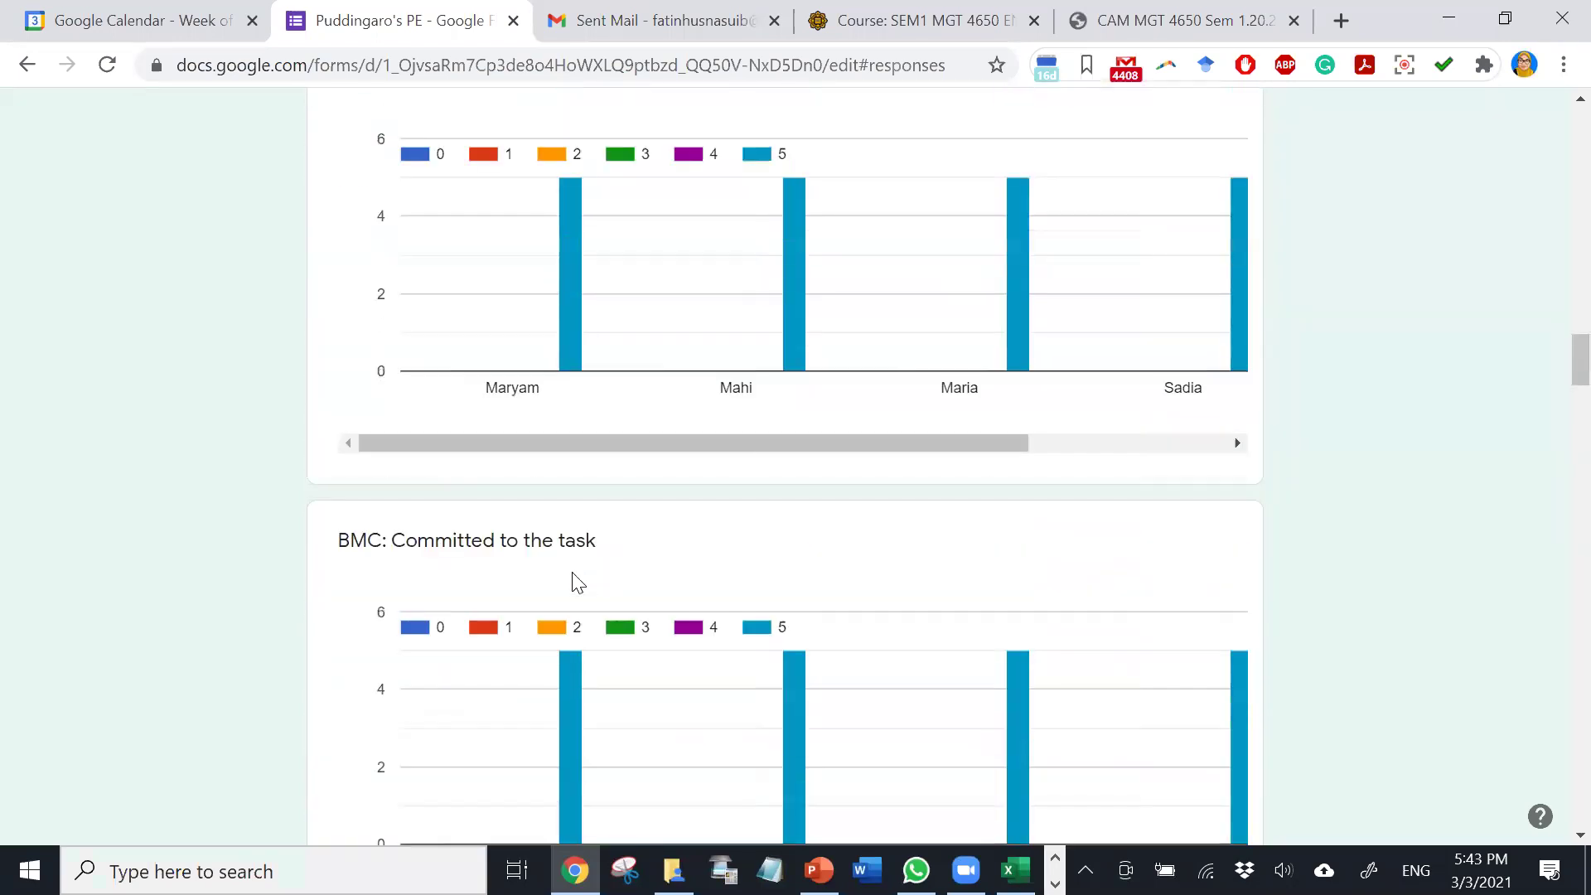
scroll(578, 583, up, 20)
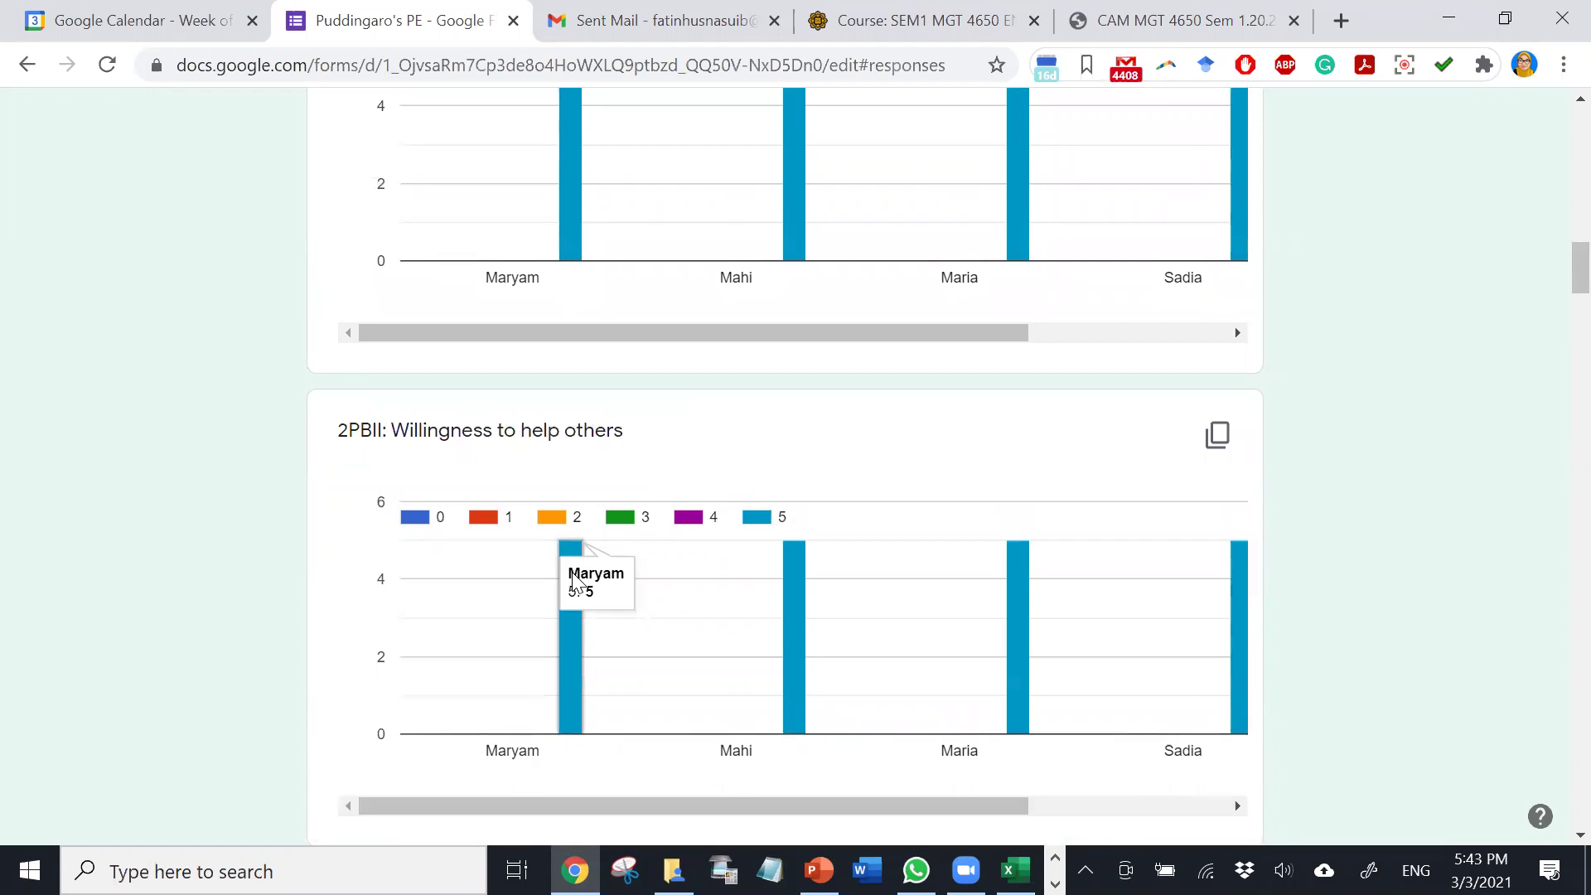
- Check the respondent list at the start of the response summary and the 2PBII rating charts, ending back at the summary's start
scroll(573, 579, up, 20)
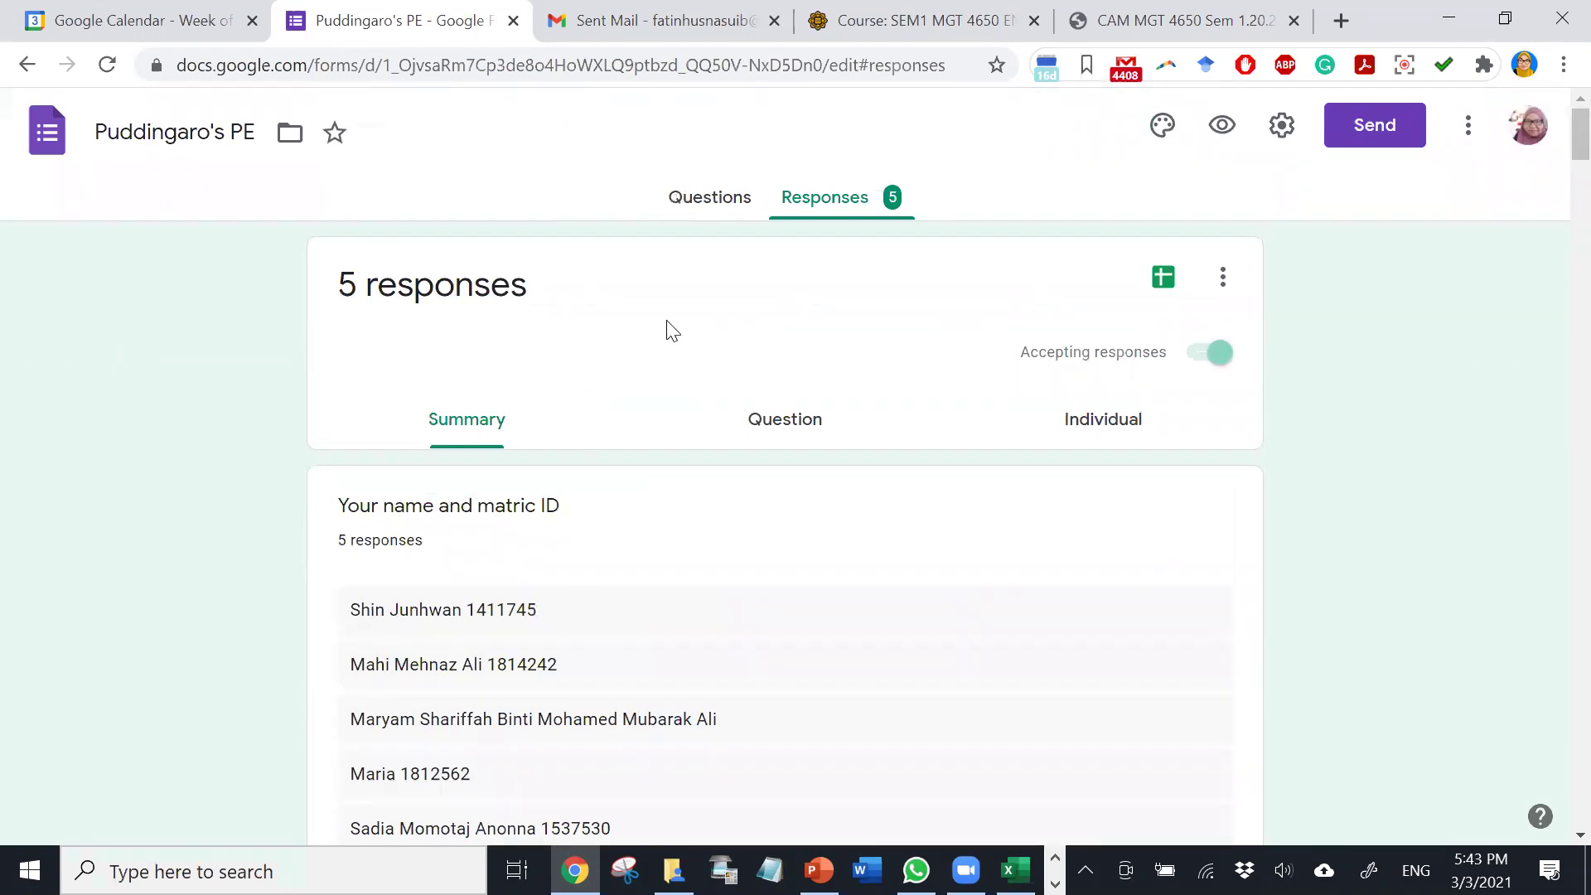
scroll(671, 361, down, 2)
scroll(671, 358, up, 2)
scroll(733, 437, down, 15)
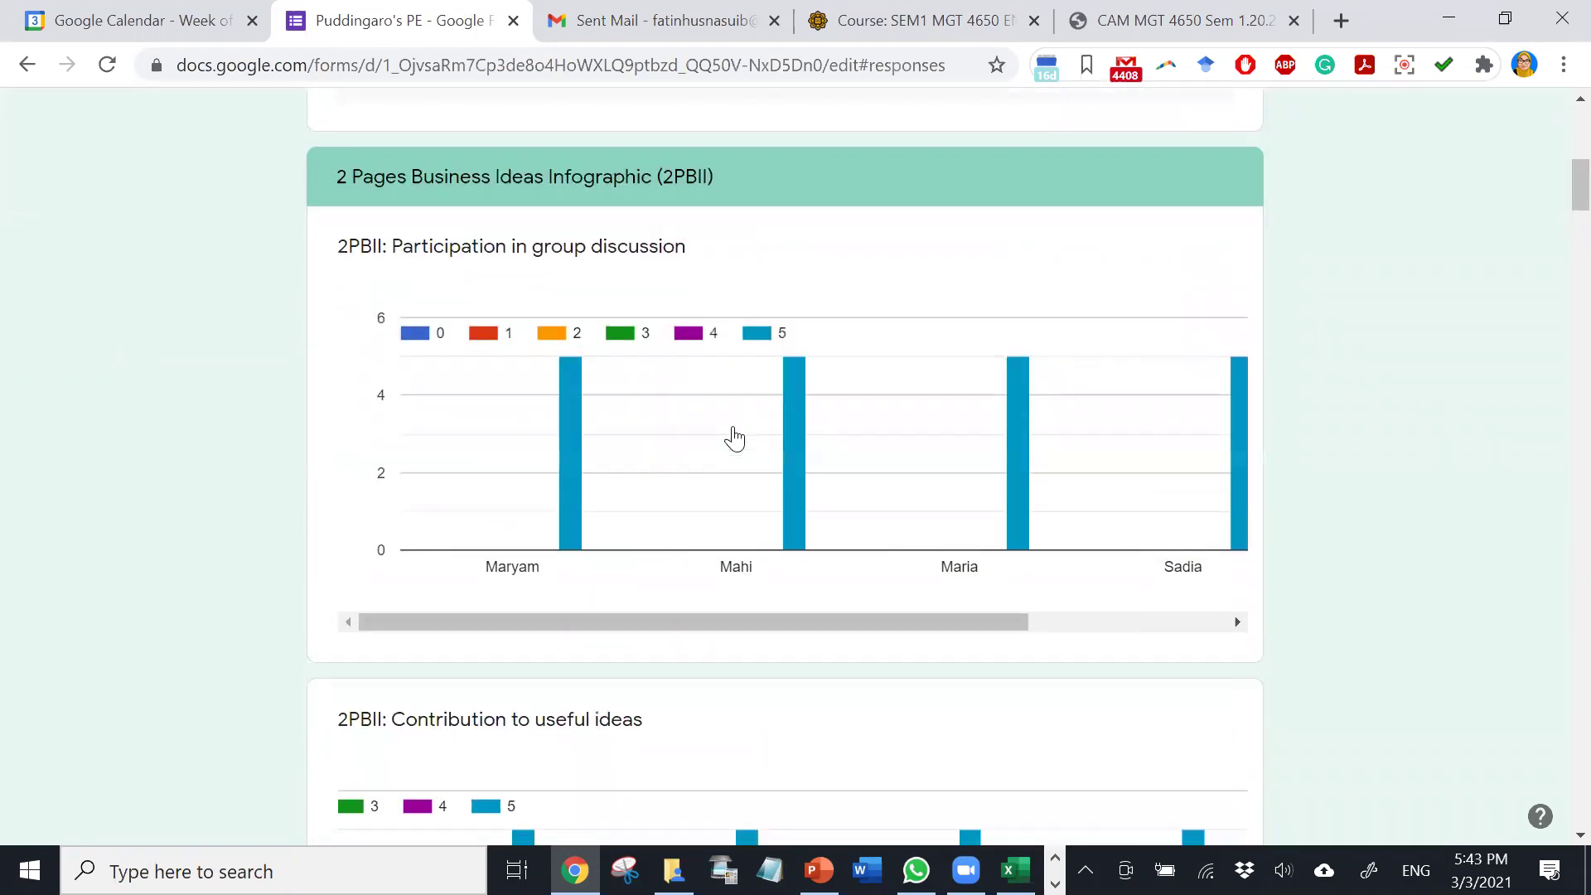
scroll(733, 438, down, 7)
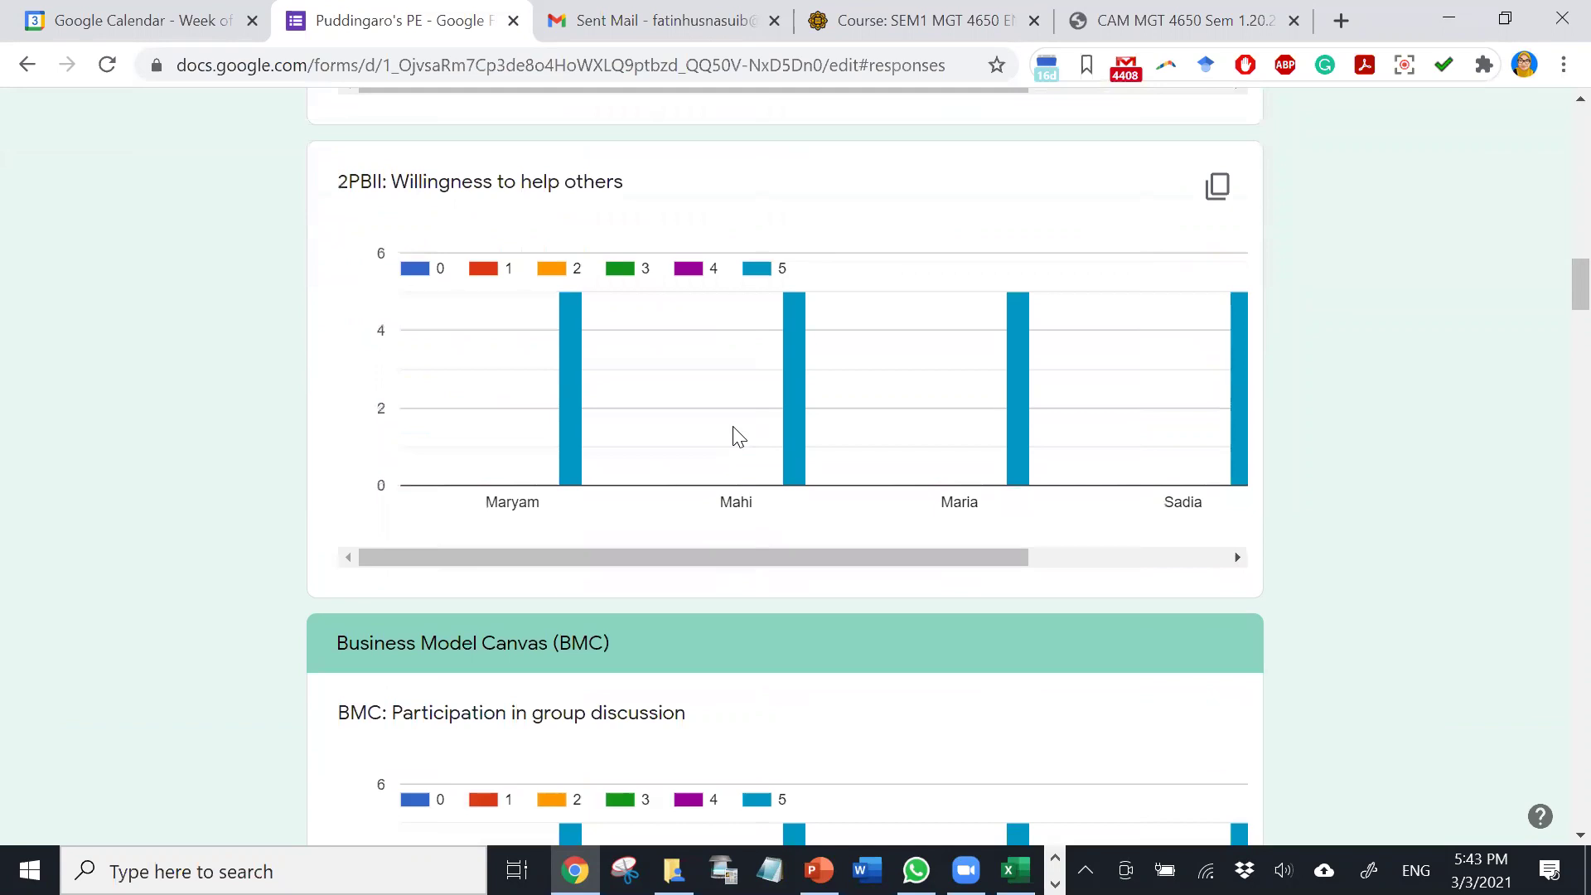
scroll(738, 437, down, 7)
scroll(739, 436, up, 3)
scroll(738, 437, up, 15)
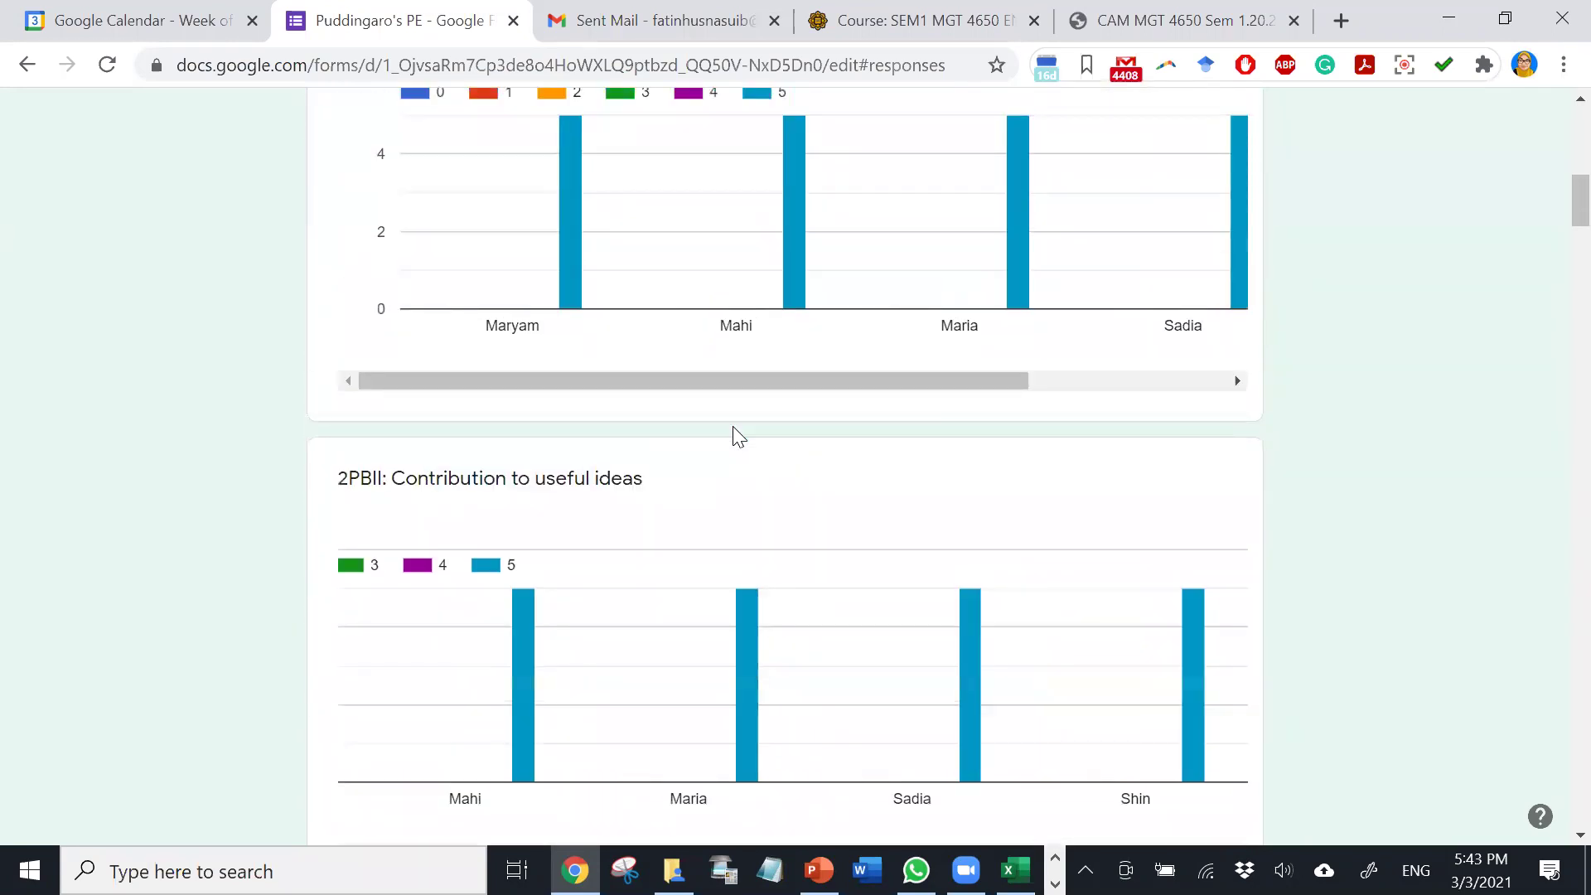
scroll(738, 437, up, 20)
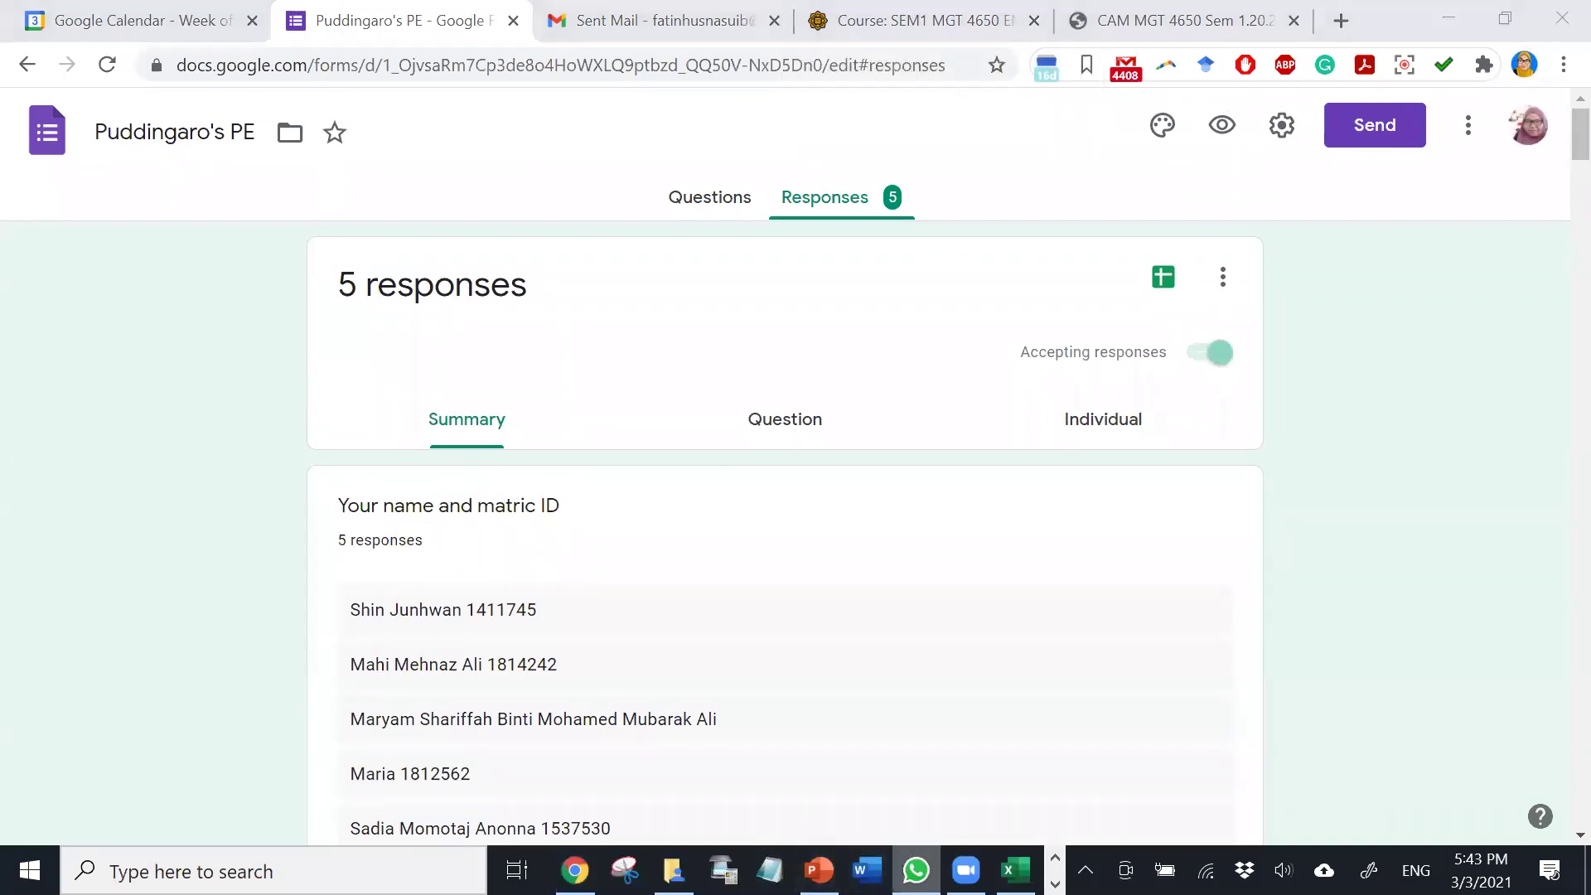
- Switch to the Excel CRM, CB, Suppliers.xlsx workbook in Excel and display its CRM sheet
click(915, 869)
click(916, 870)
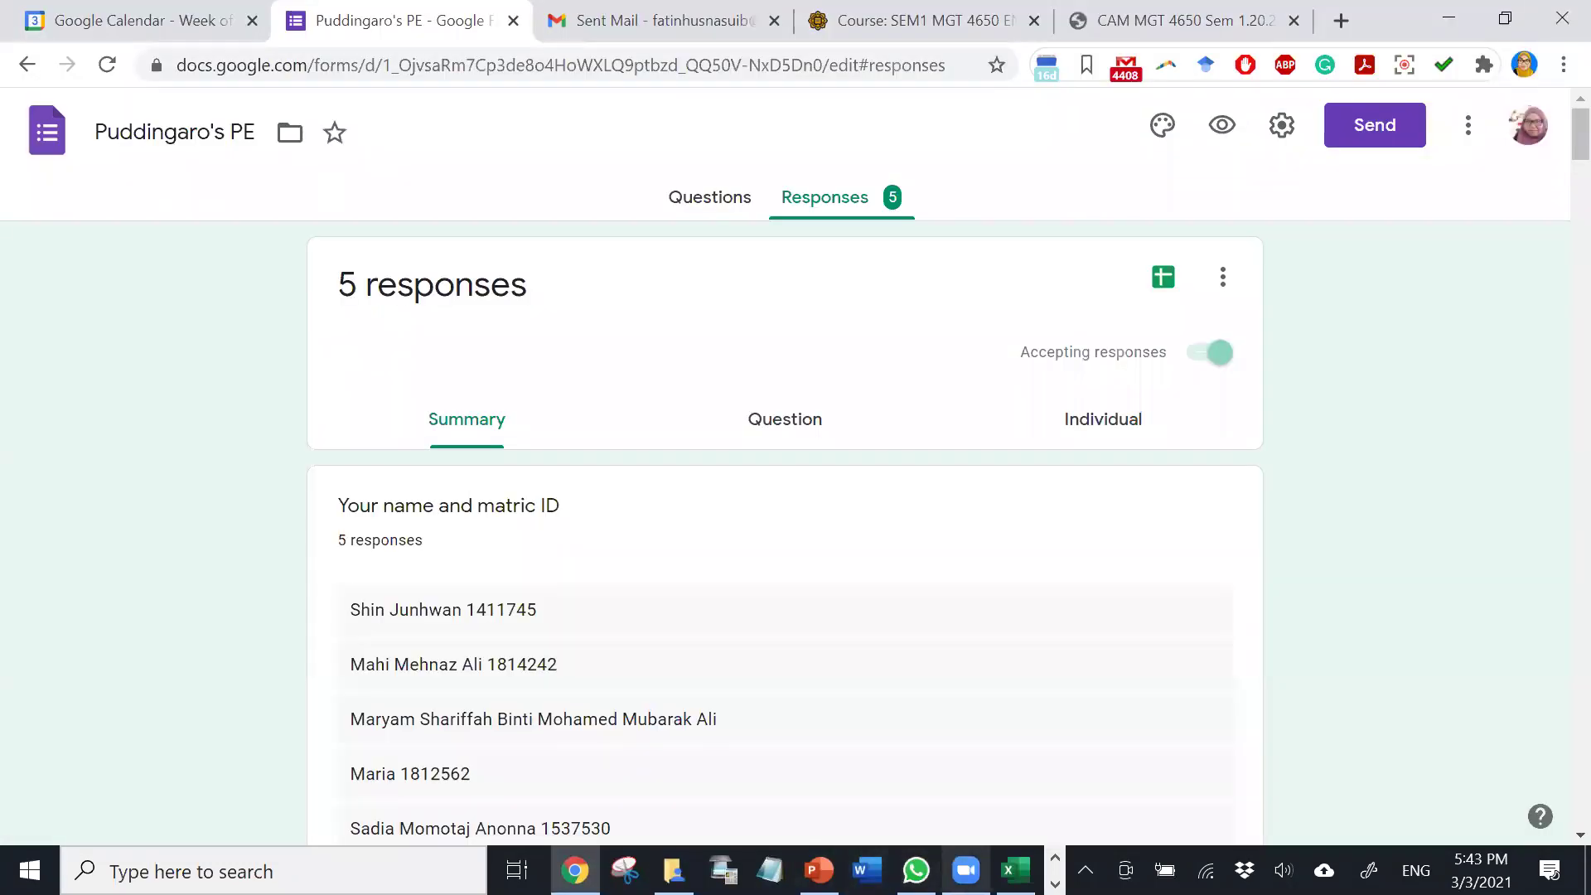
mouse_move(1016, 870)
click(1015, 770)
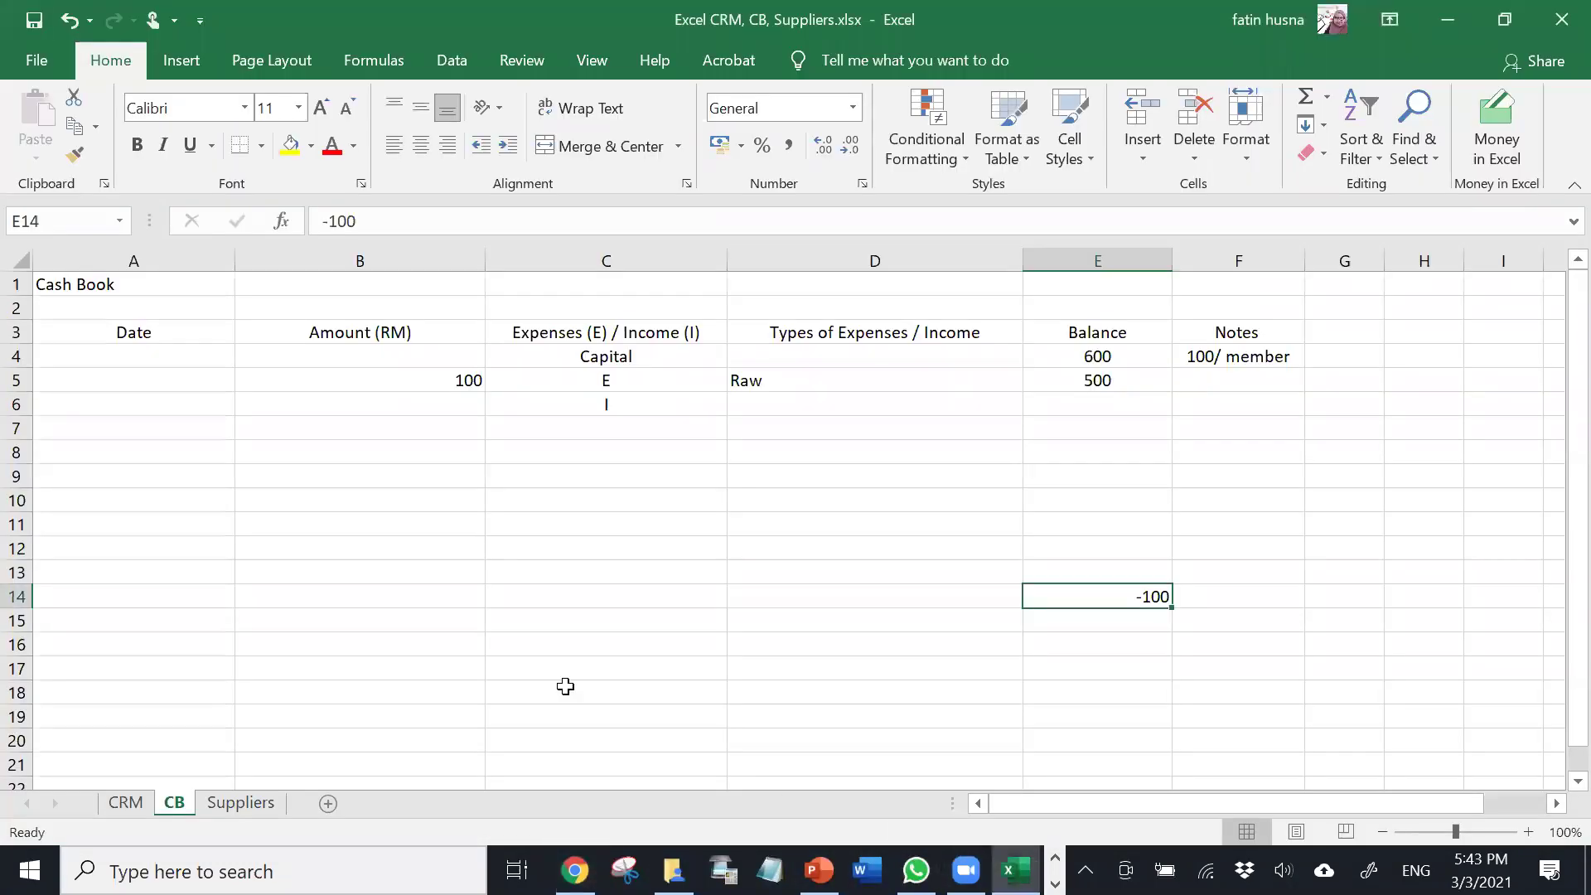
click(128, 802)
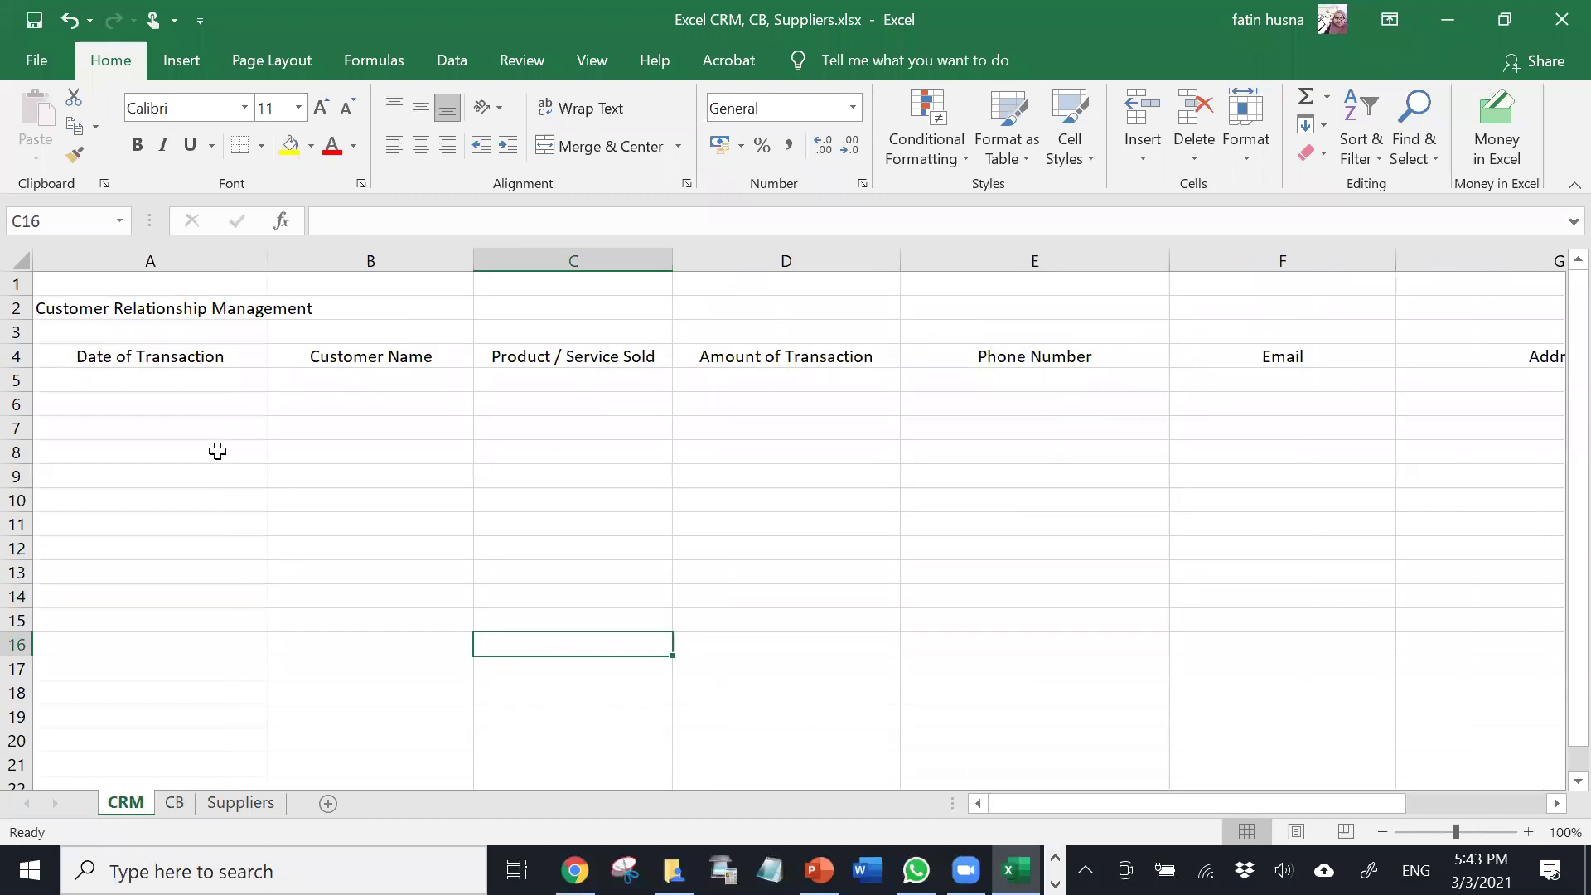
- Go through the CRM columns Date of Transaction, Customer Name, Product / Service Sold, Amount of Transaction and Phone Number in row 5
click(166, 375)
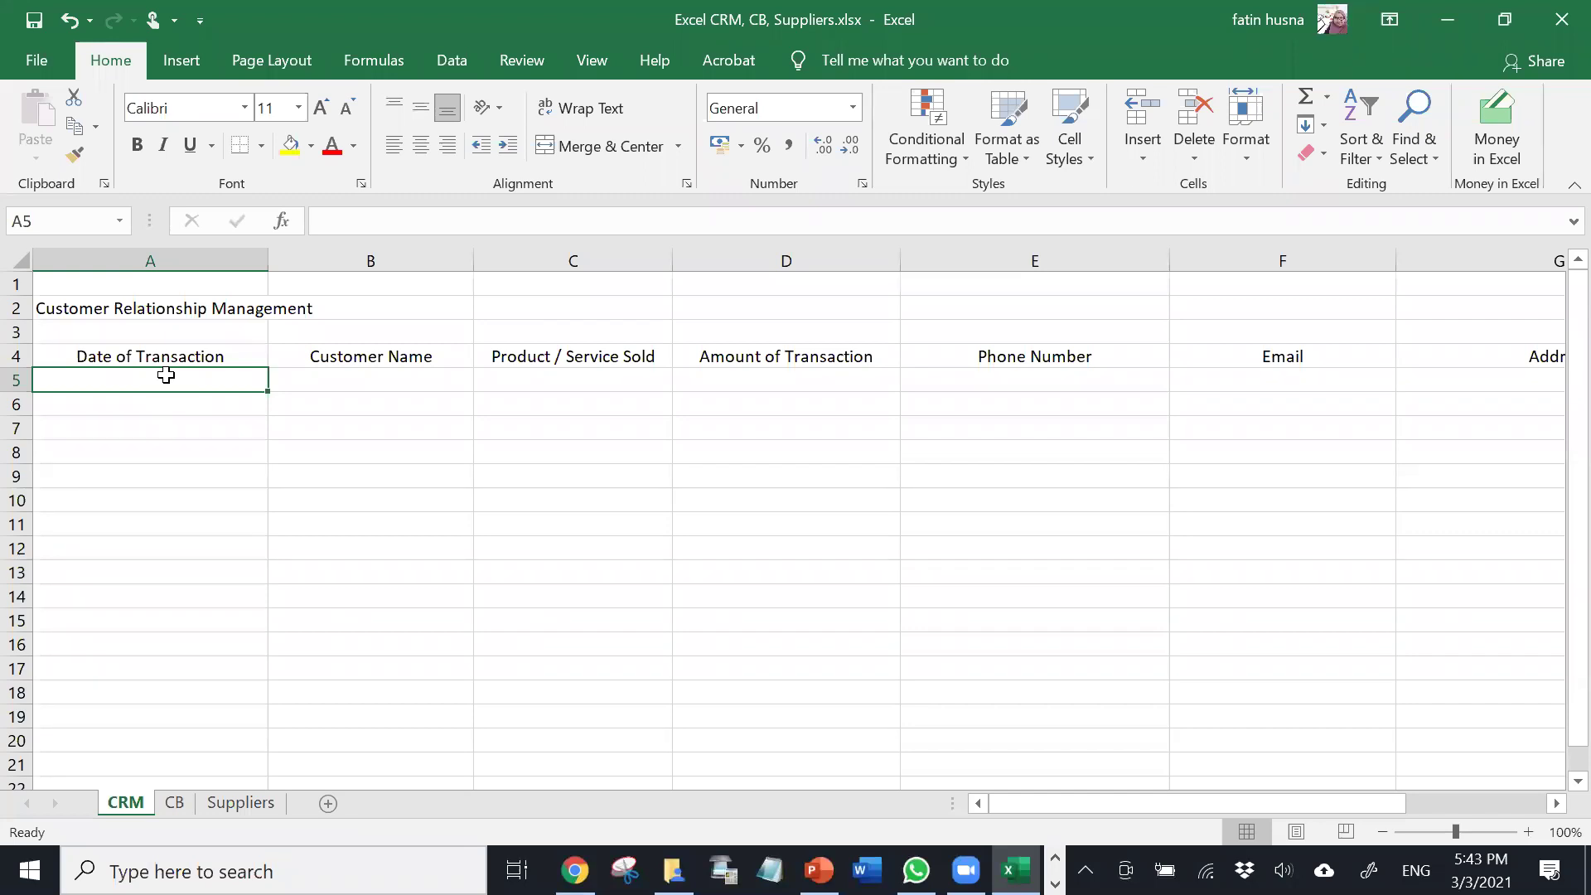
click(304, 382)
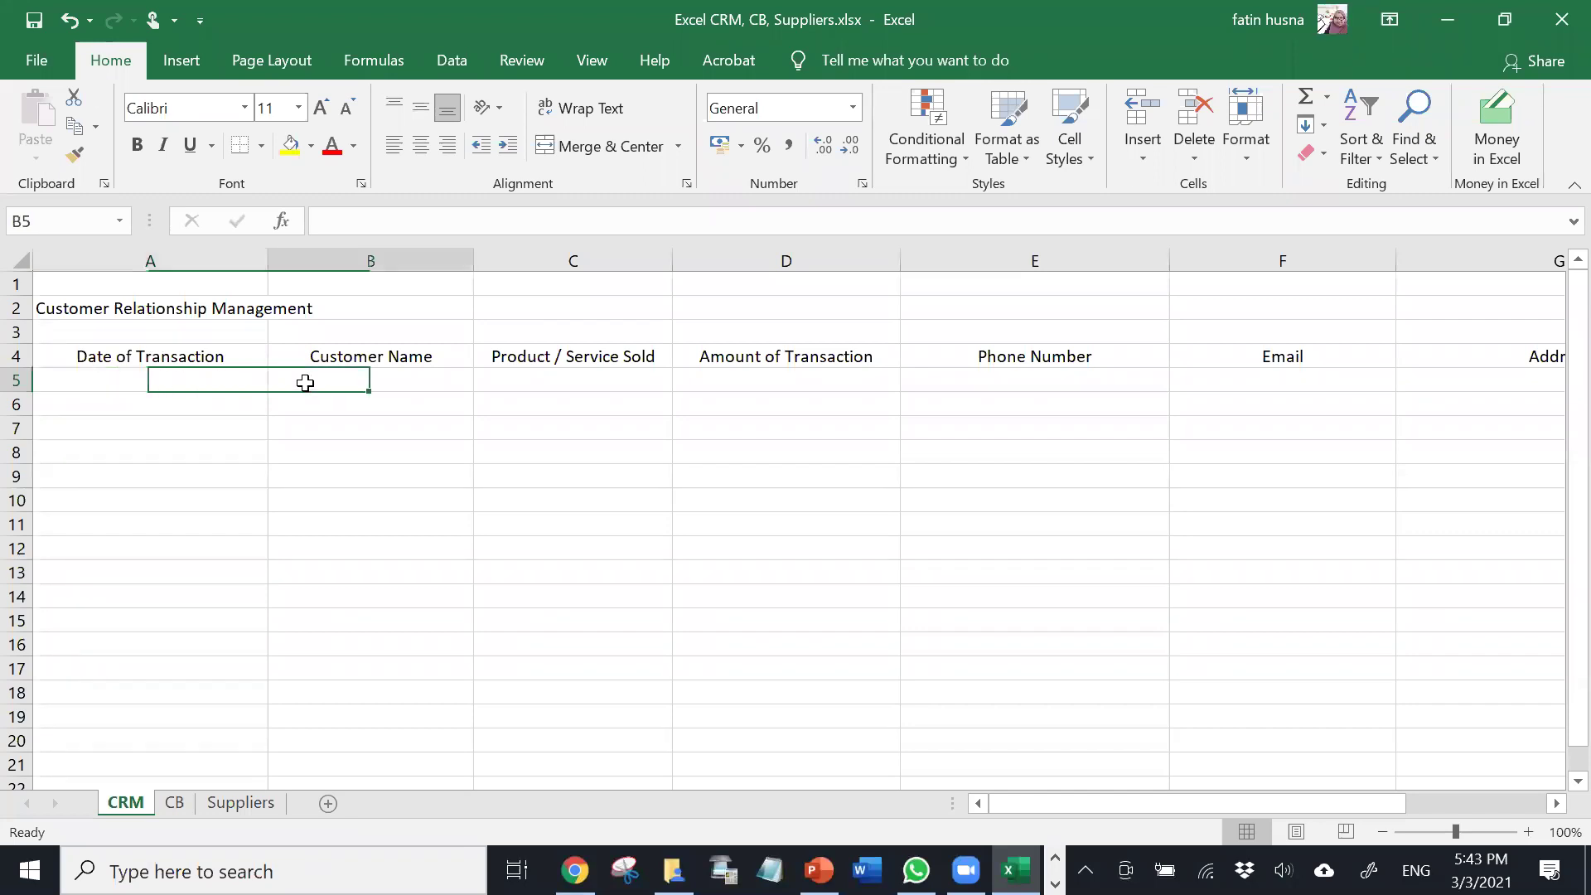
click(481, 380)
click(787, 384)
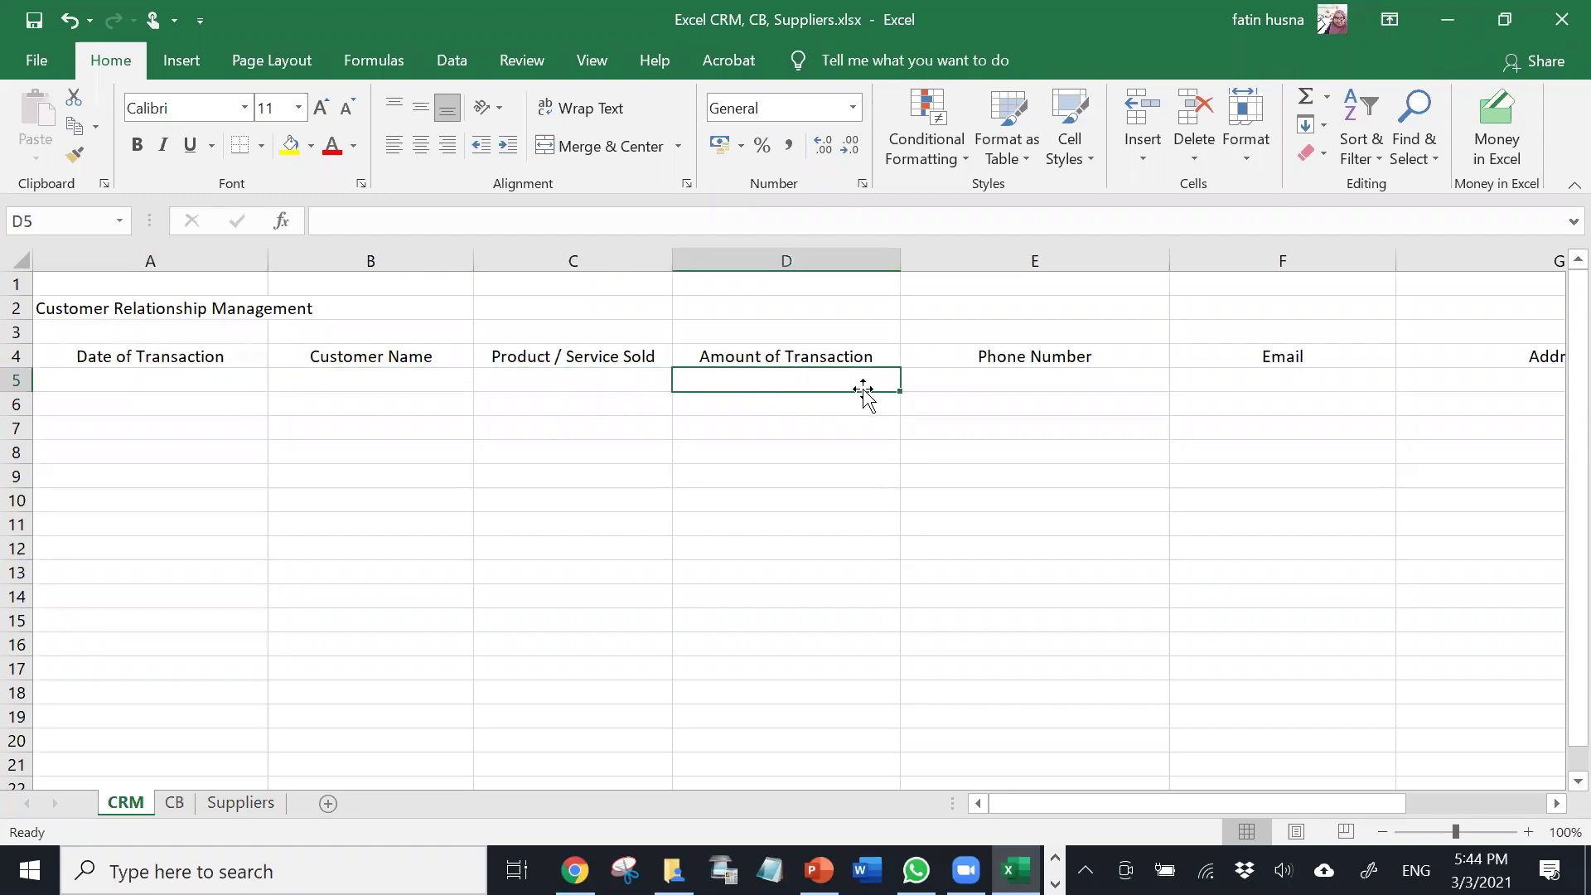
click(965, 381)
drag(1226, 797, 1156, 802)
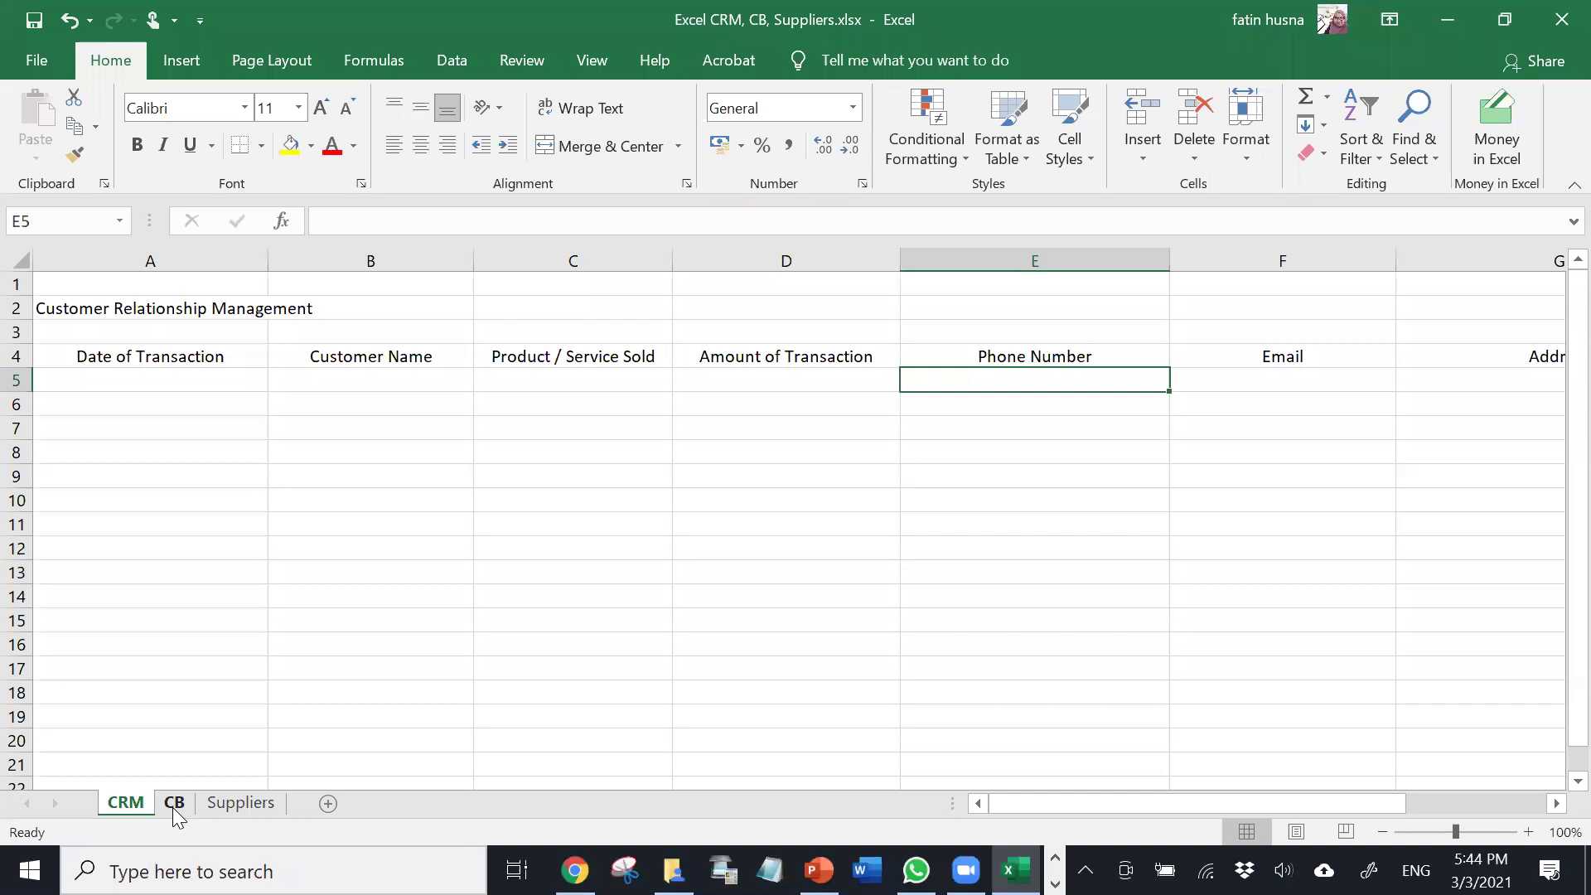
- Display the CB sheet and the Suppliers sheet, going through row 5 under Name / Company Name, Product / Service Type and Product / Service Detail
click(174, 803)
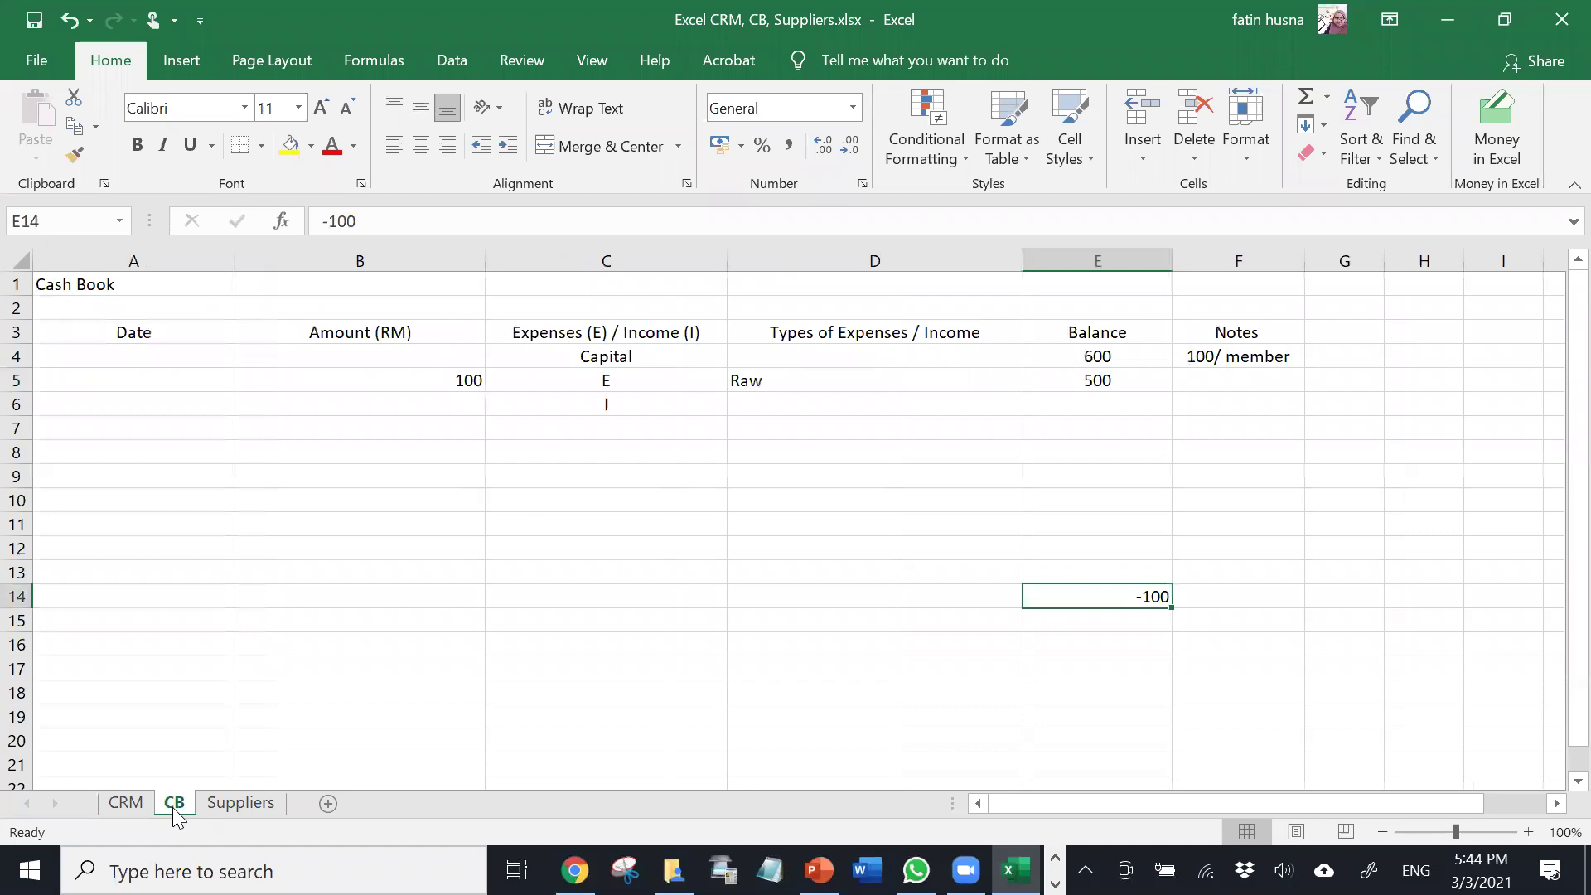
click(233, 804)
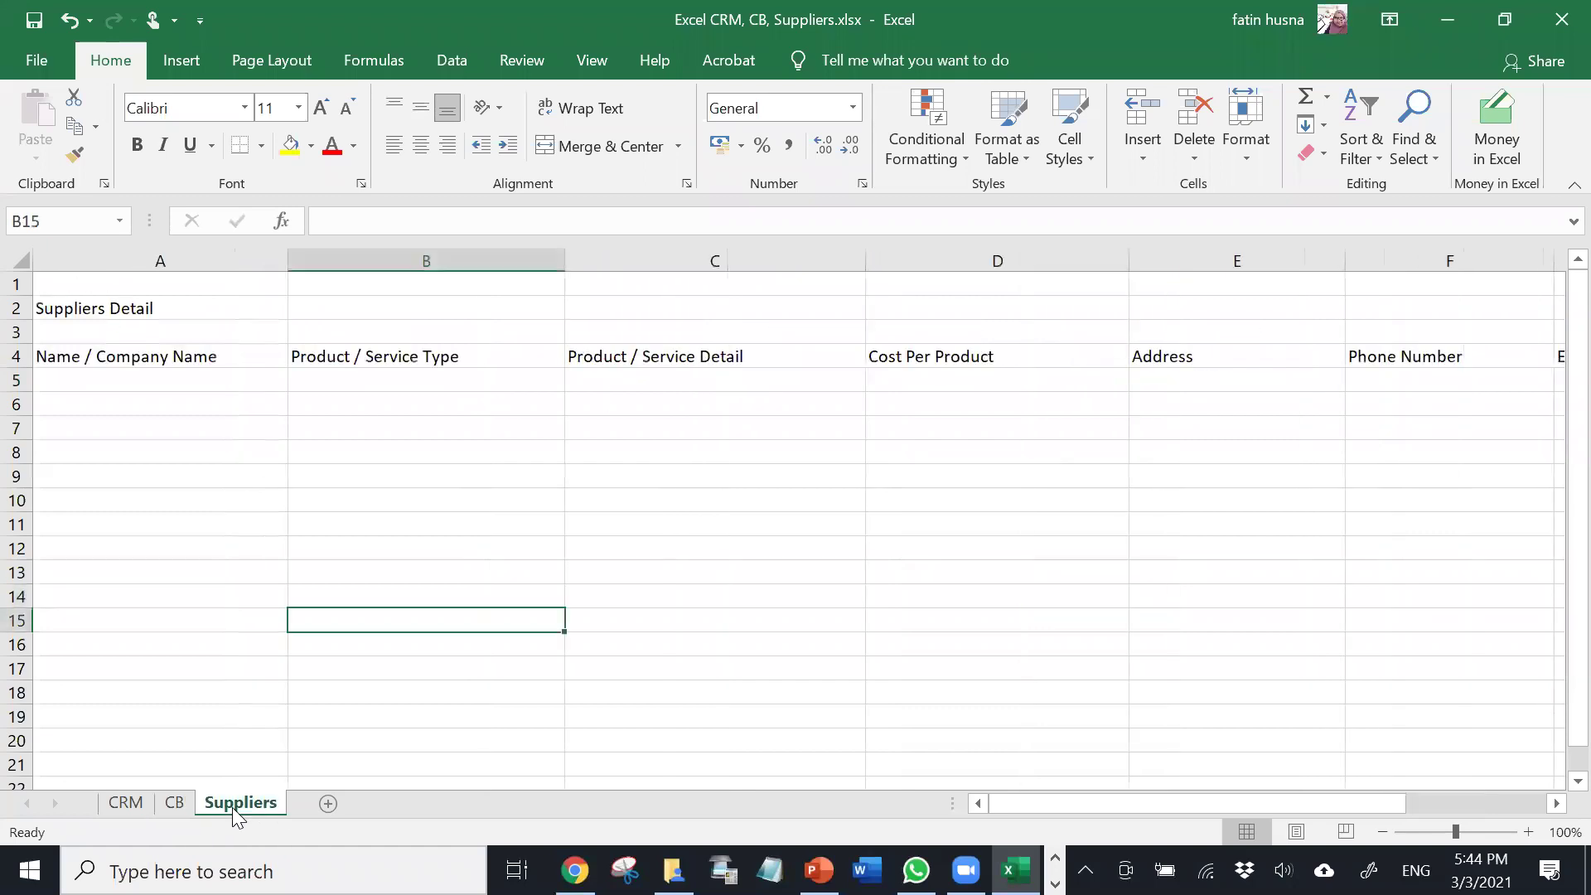
click(142, 399)
click(163, 380)
click(336, 383)
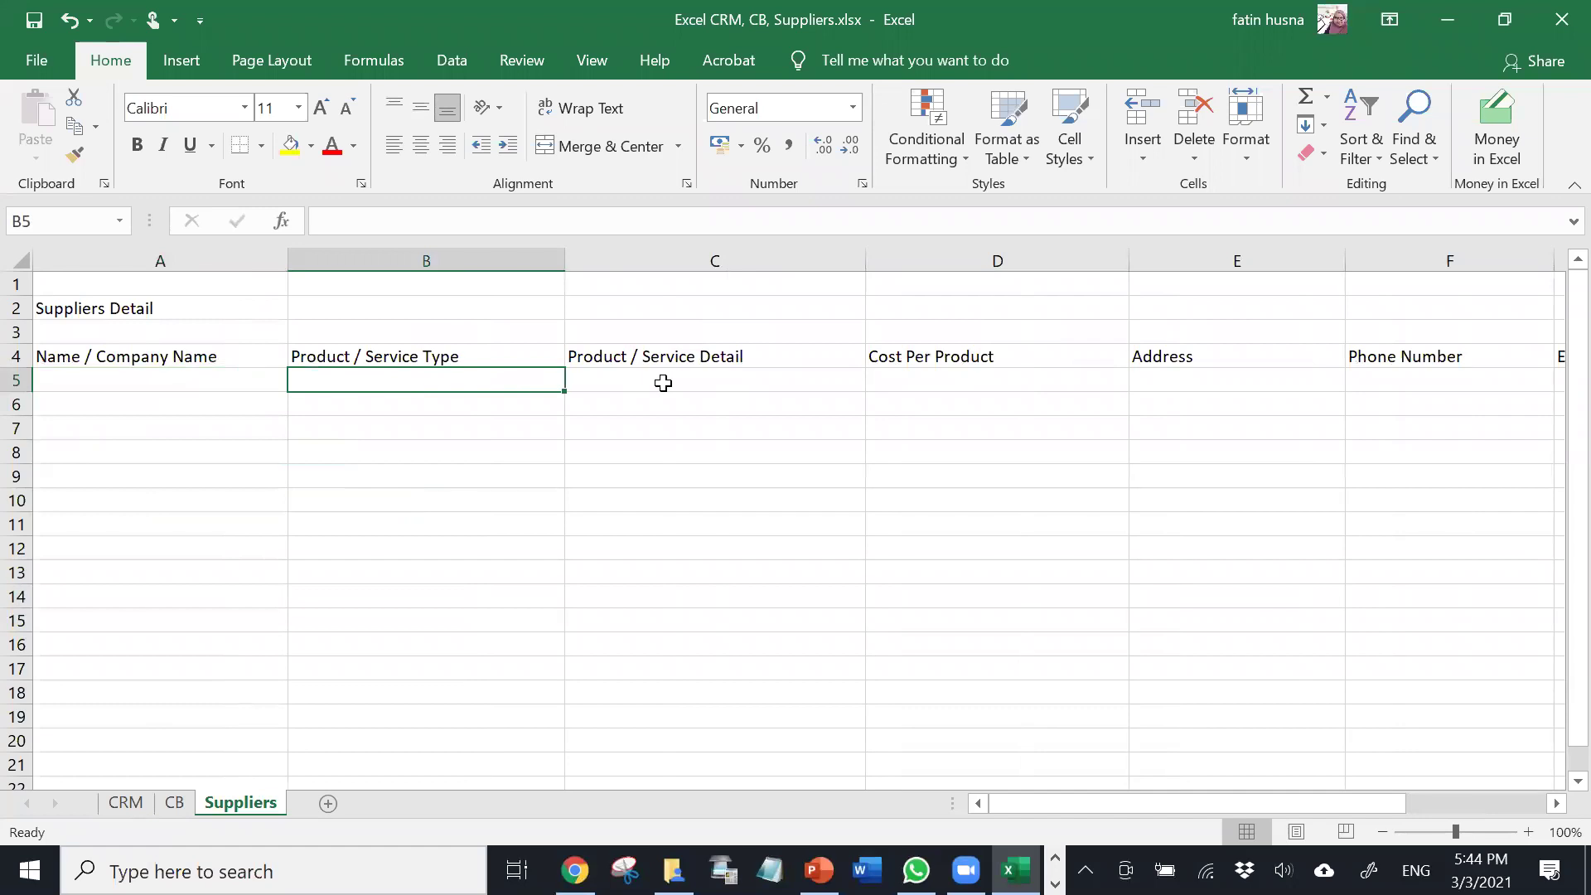
click(667, 382)
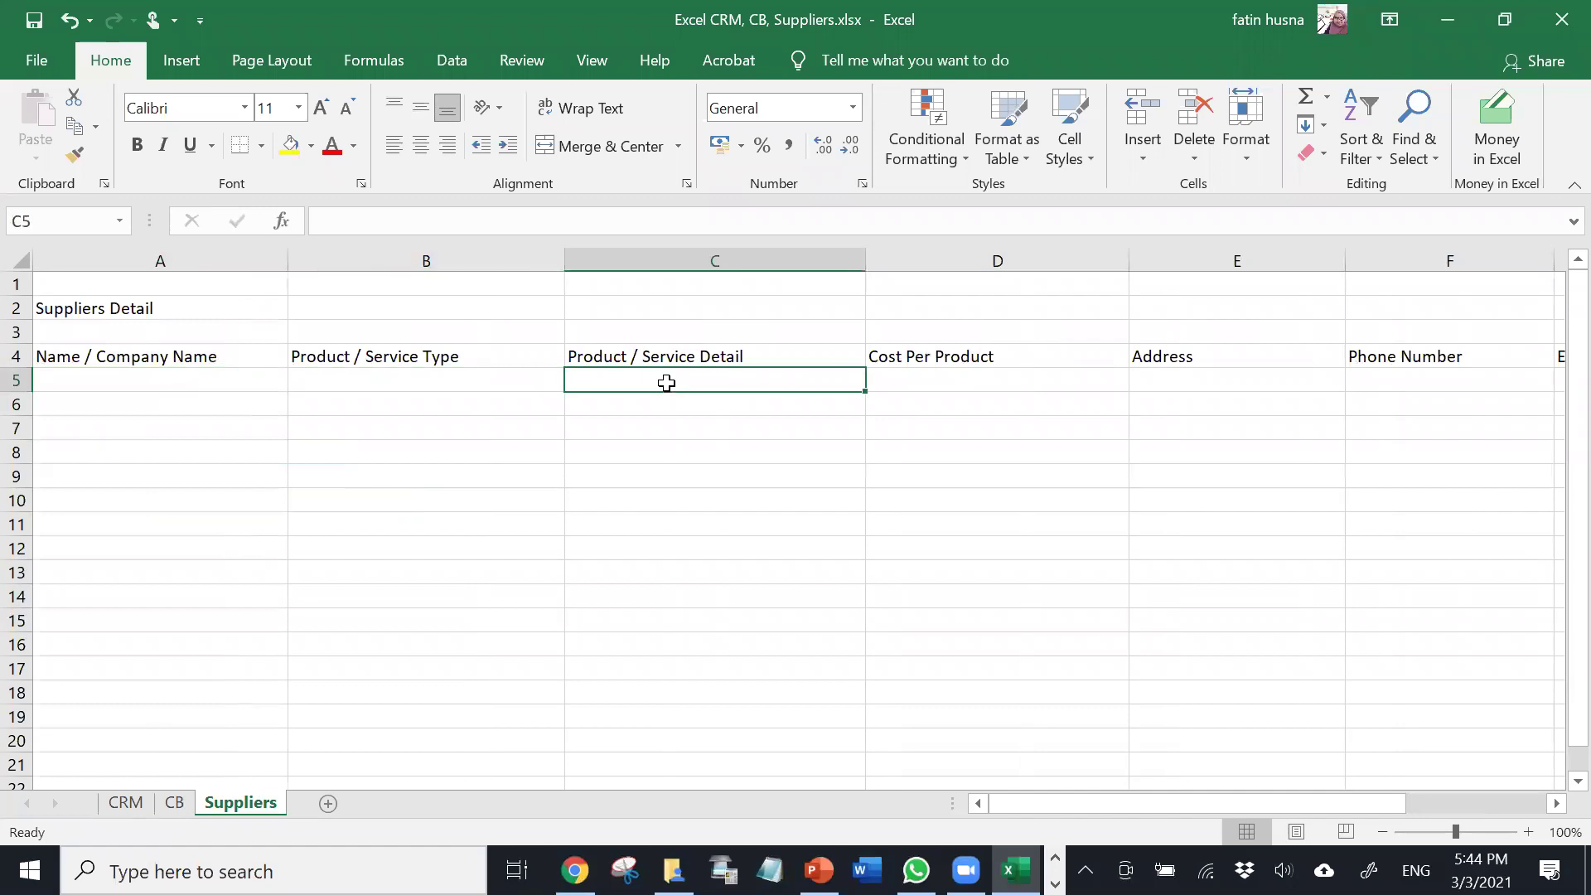
click(348, 385)
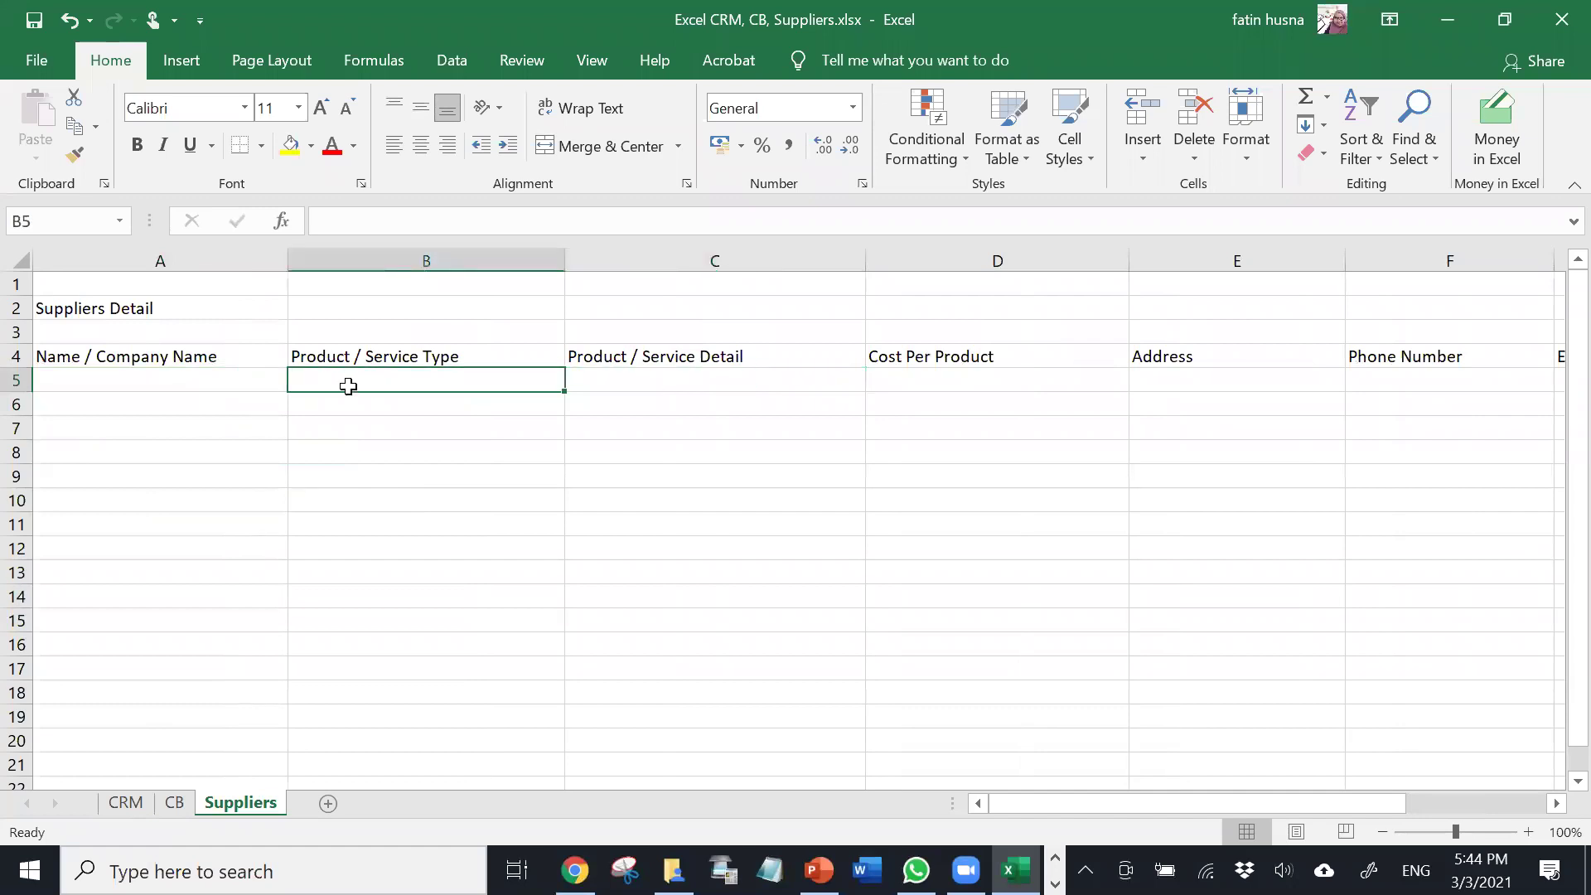
click(787, 379)
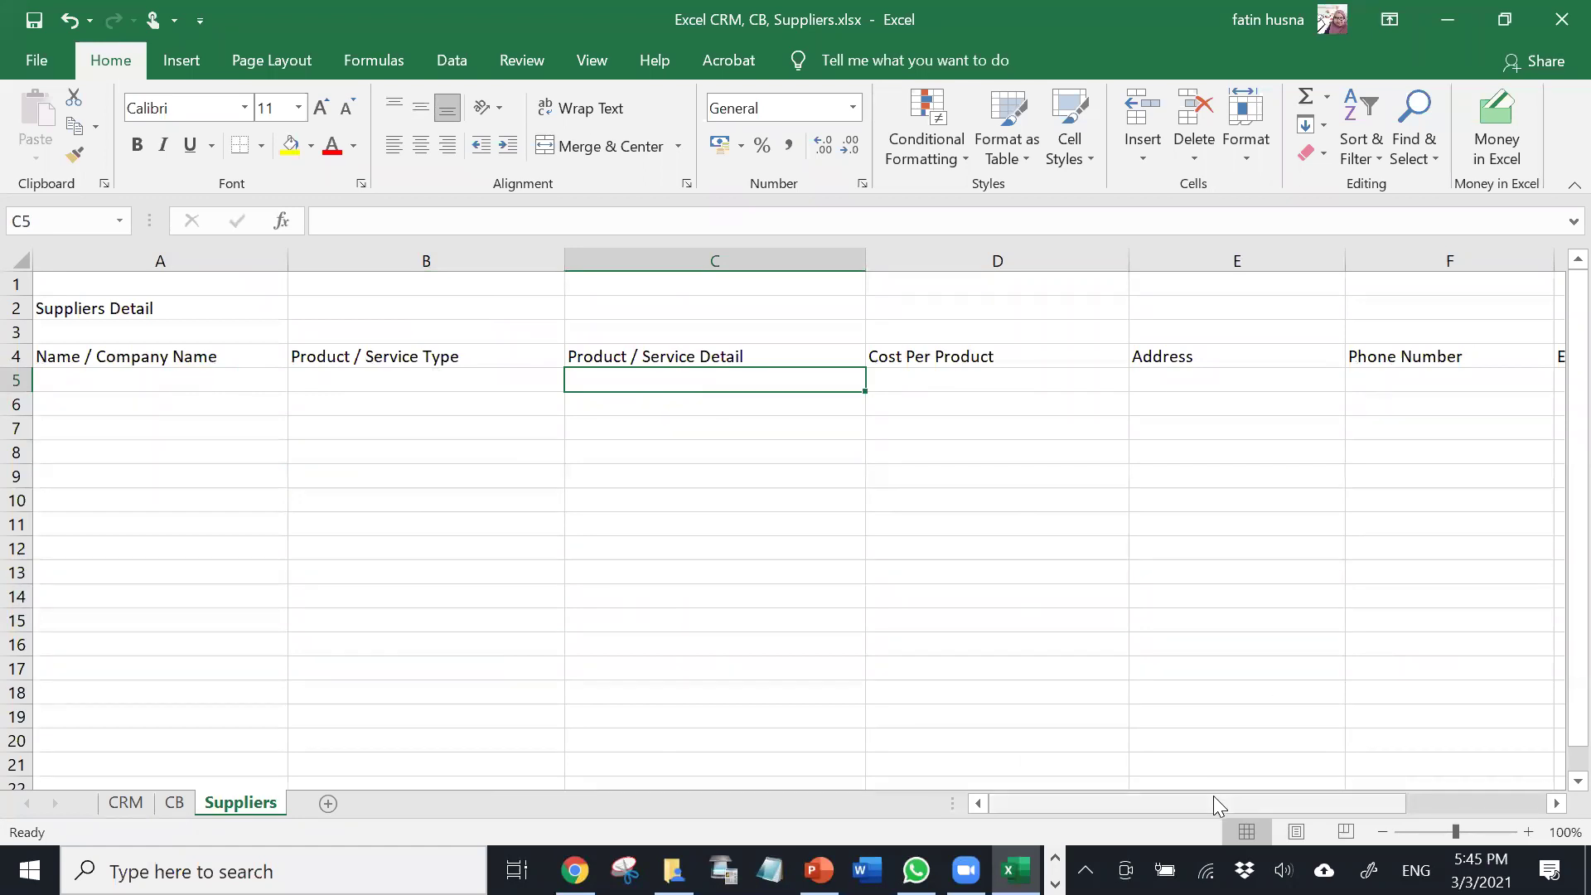
drag(1212, 803, 895, 831)
- Return to the CRM sheet and examine its columns through Email and Address, ending back at the Date of Transaction column
click(120, 802)
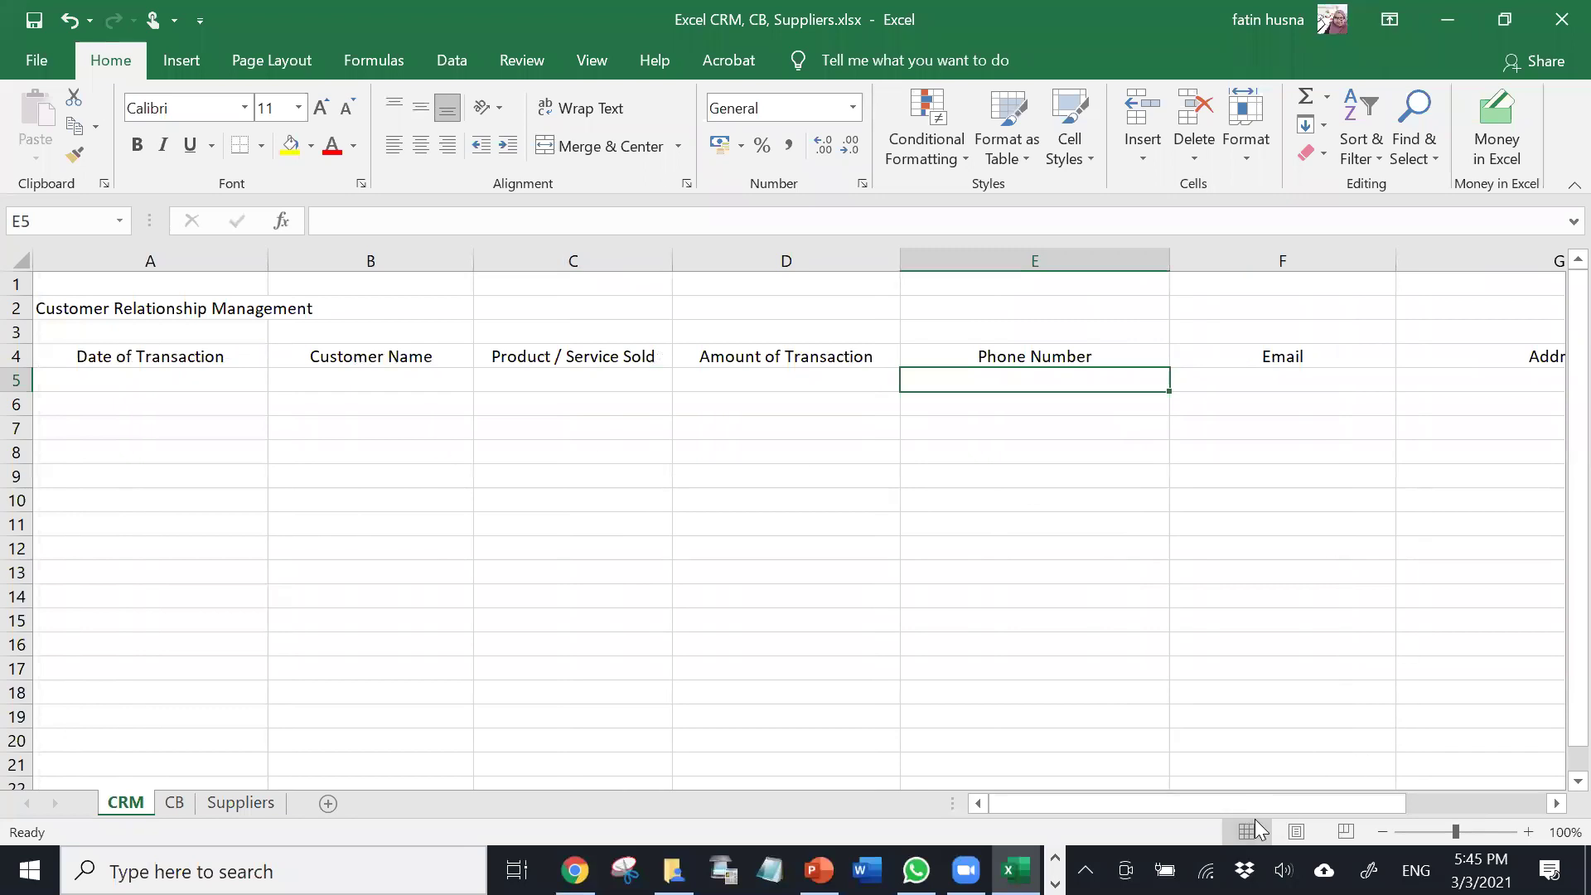
drag(1256, 803, 1368, 804)
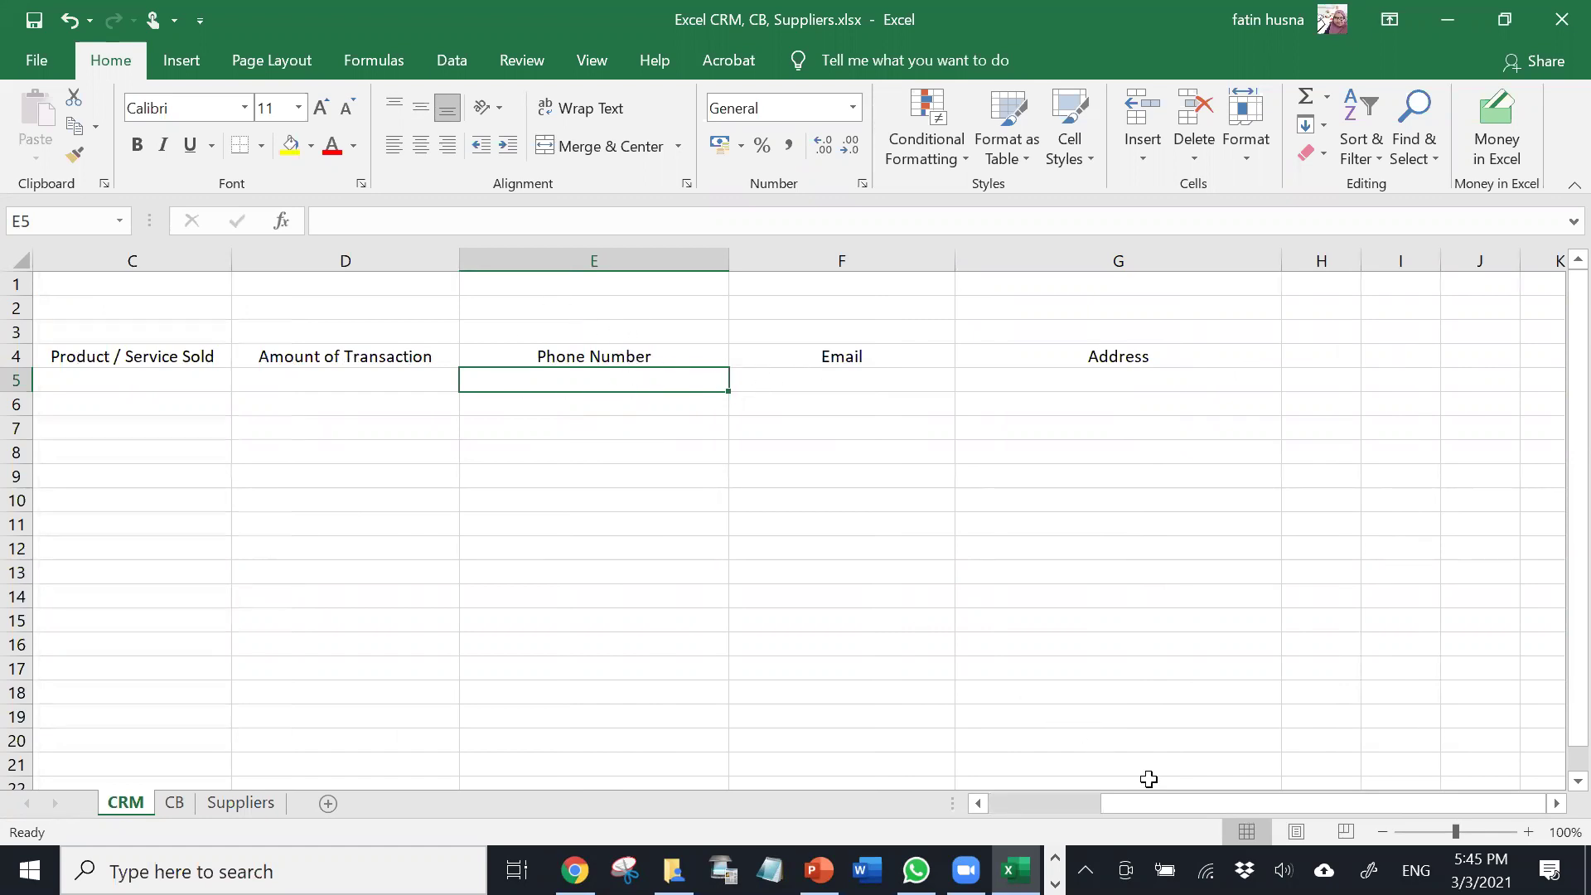
mouse_move(1153, 801)
mouse_down()
mouse_move(1140, 805)
mouse_move(1154, 800)
mouse_up()
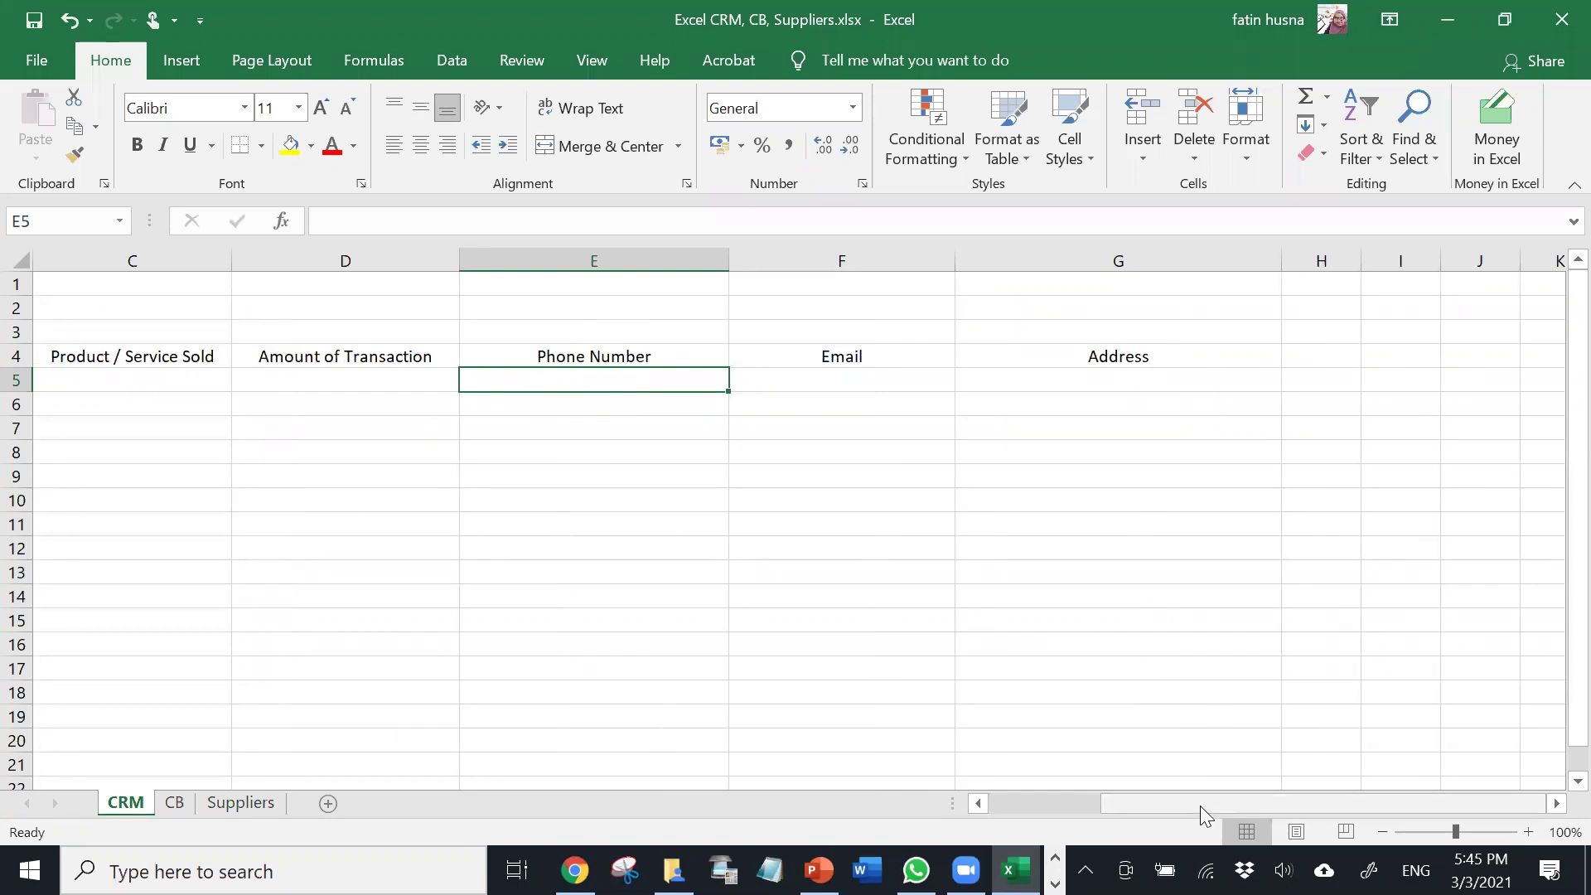
drag(1200, 805, 1056, 808)
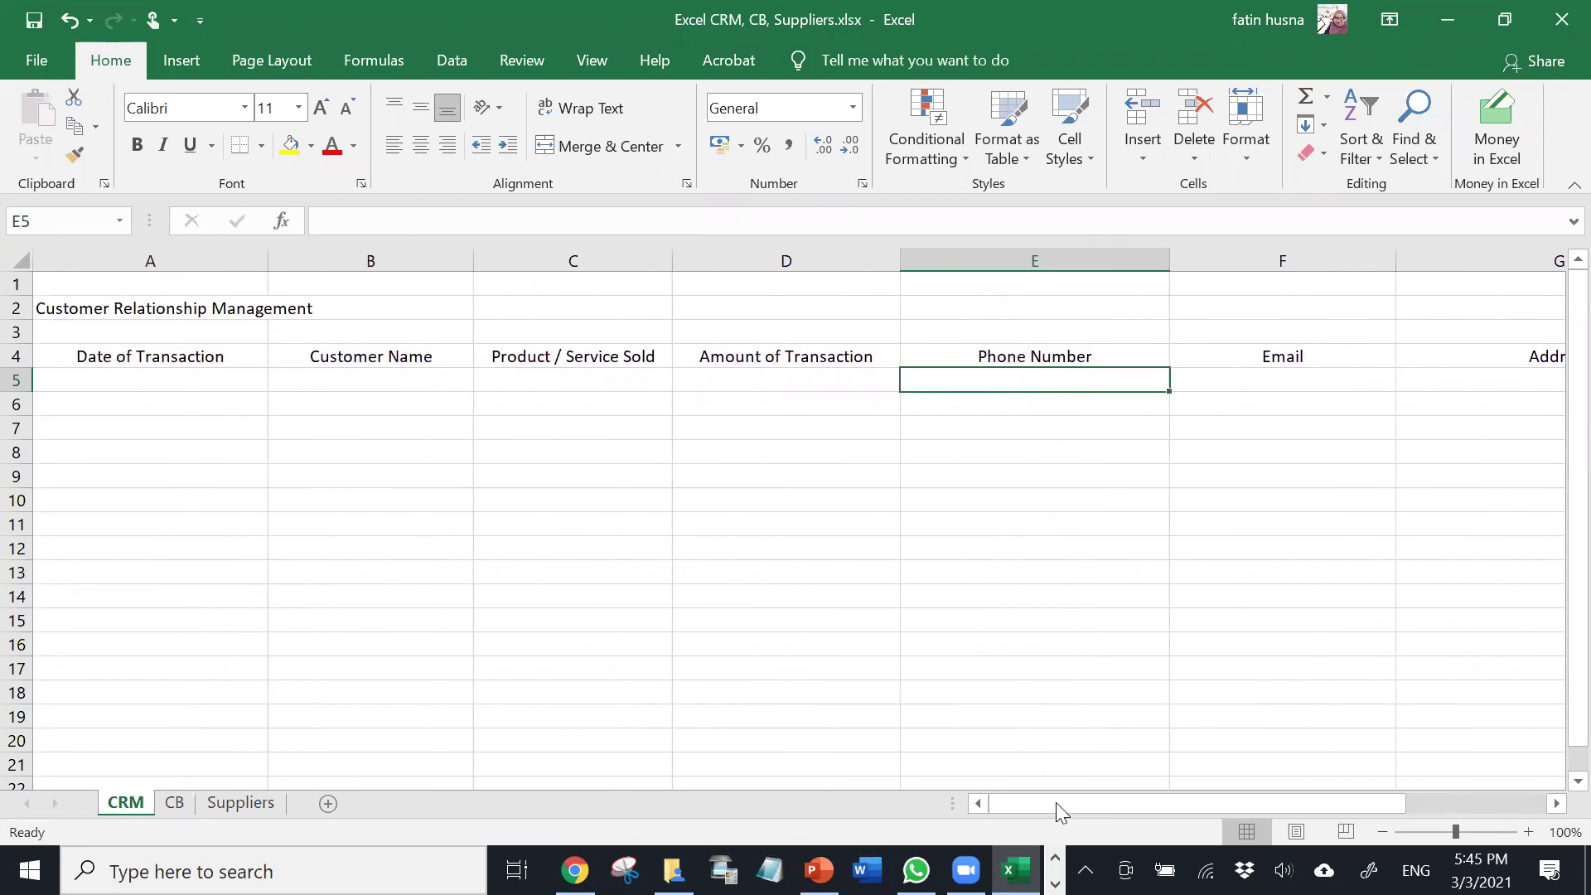
click(834, 567)
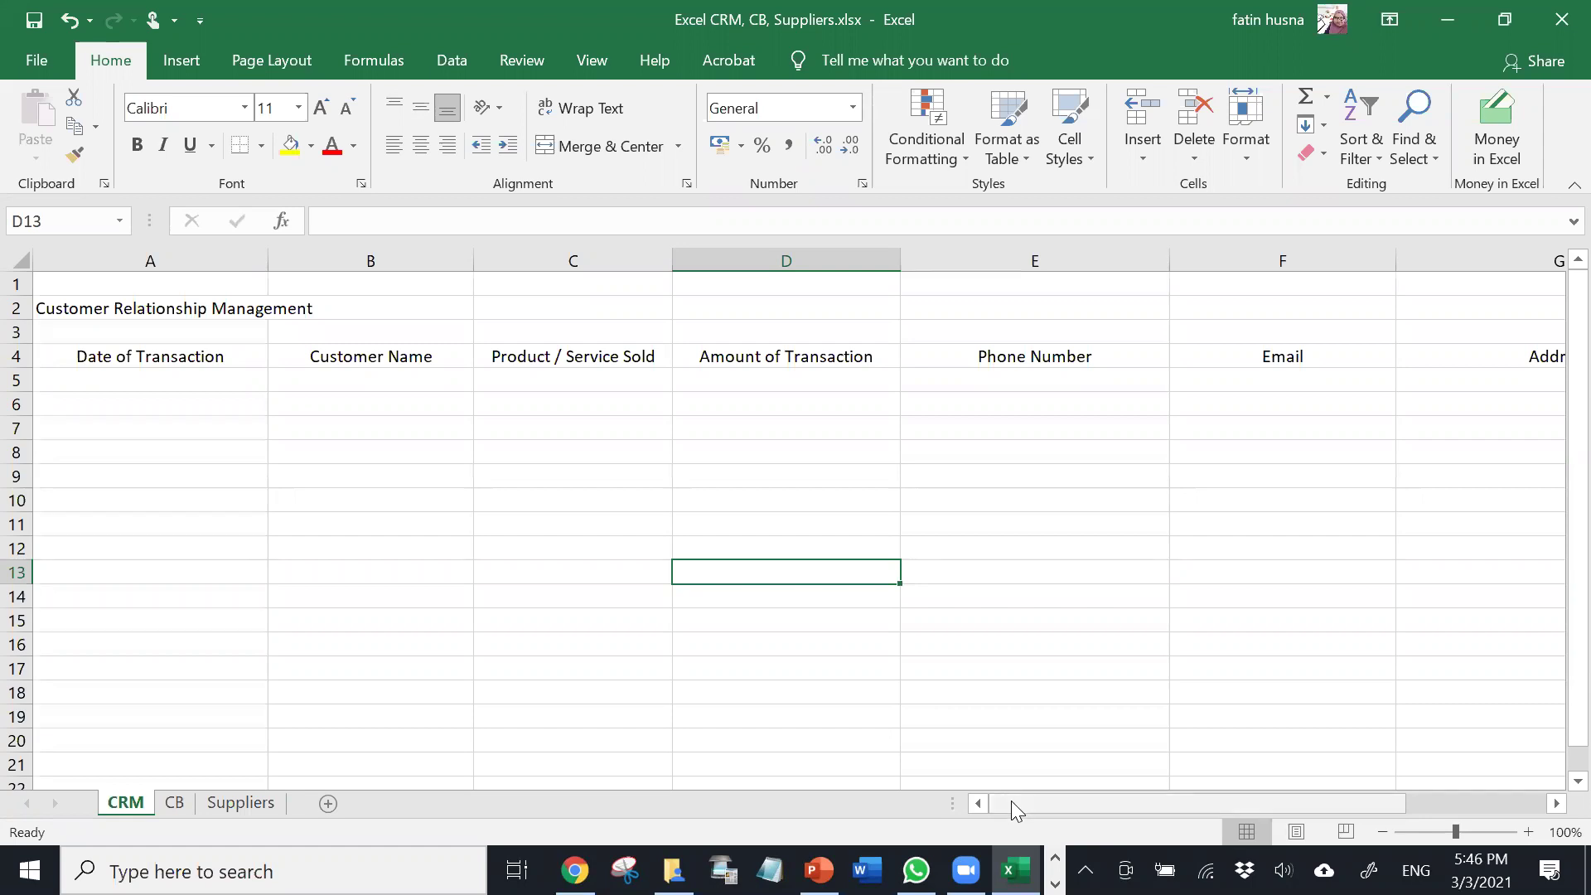
- Switch to HUMAN RESOURCE MANAGEMENT.pptx in PowerPoint and go back through the slide thumbnails to the first slide
click(819, 870)
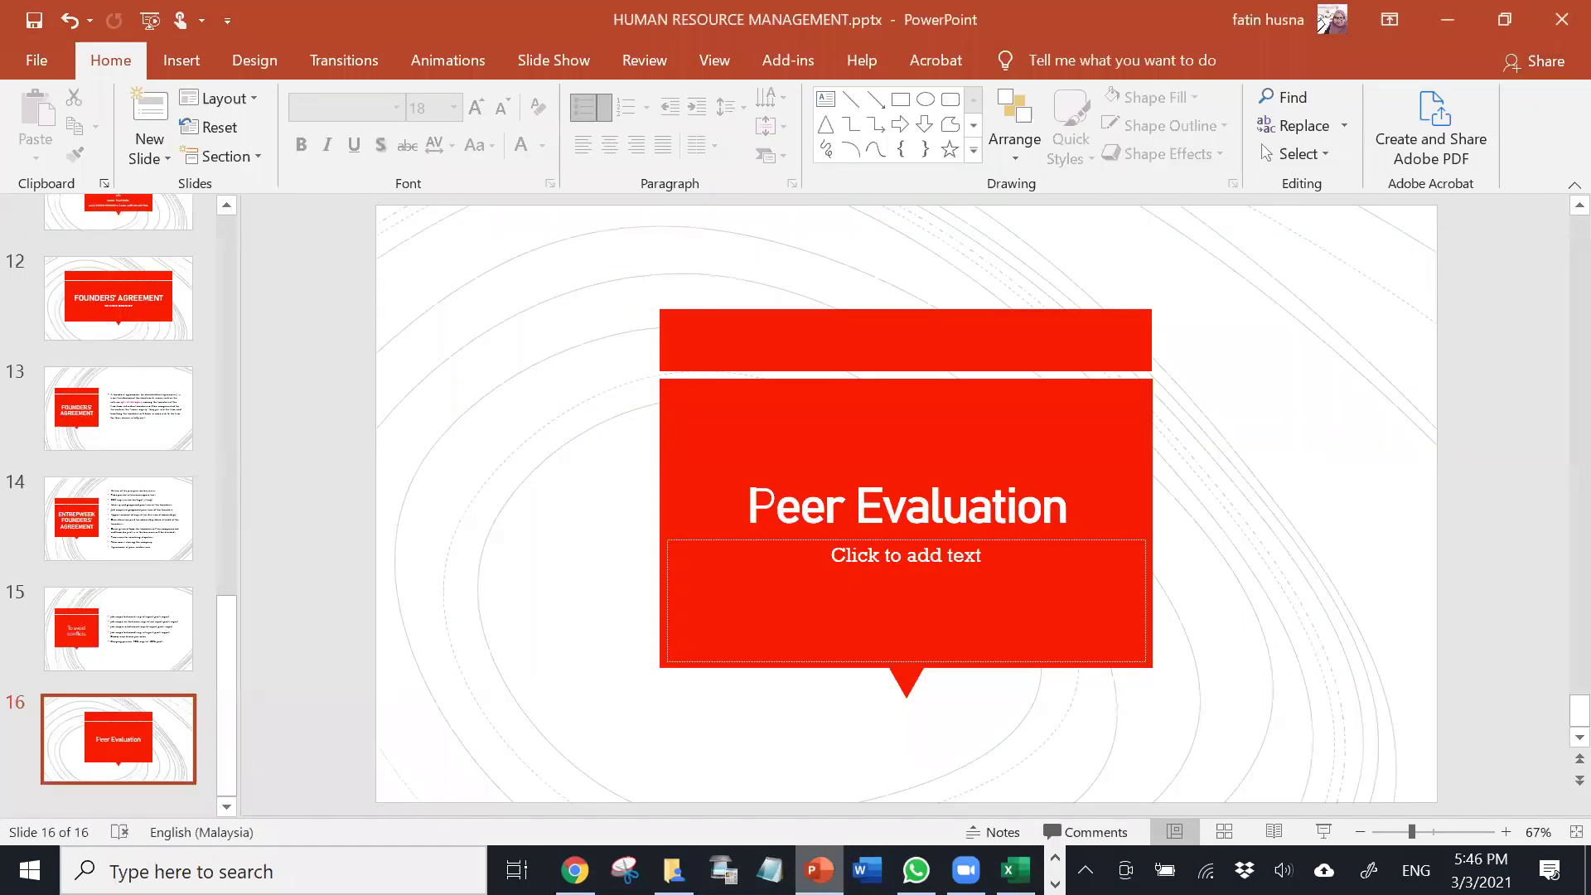
scroll(193, 734, up, 9)
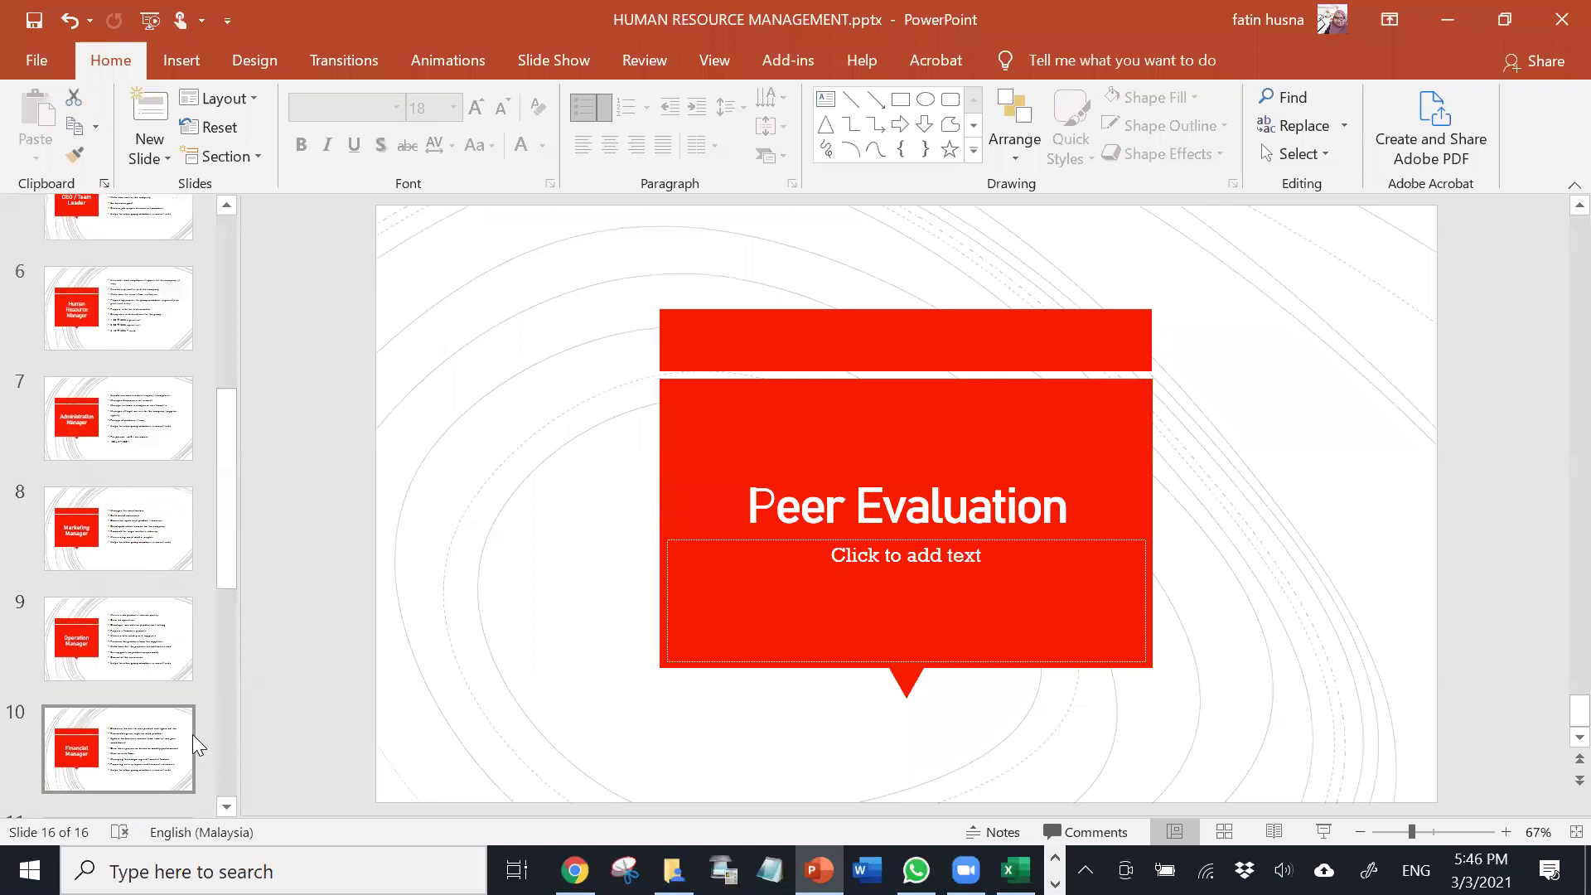
scroll(192, 734, up, 2)
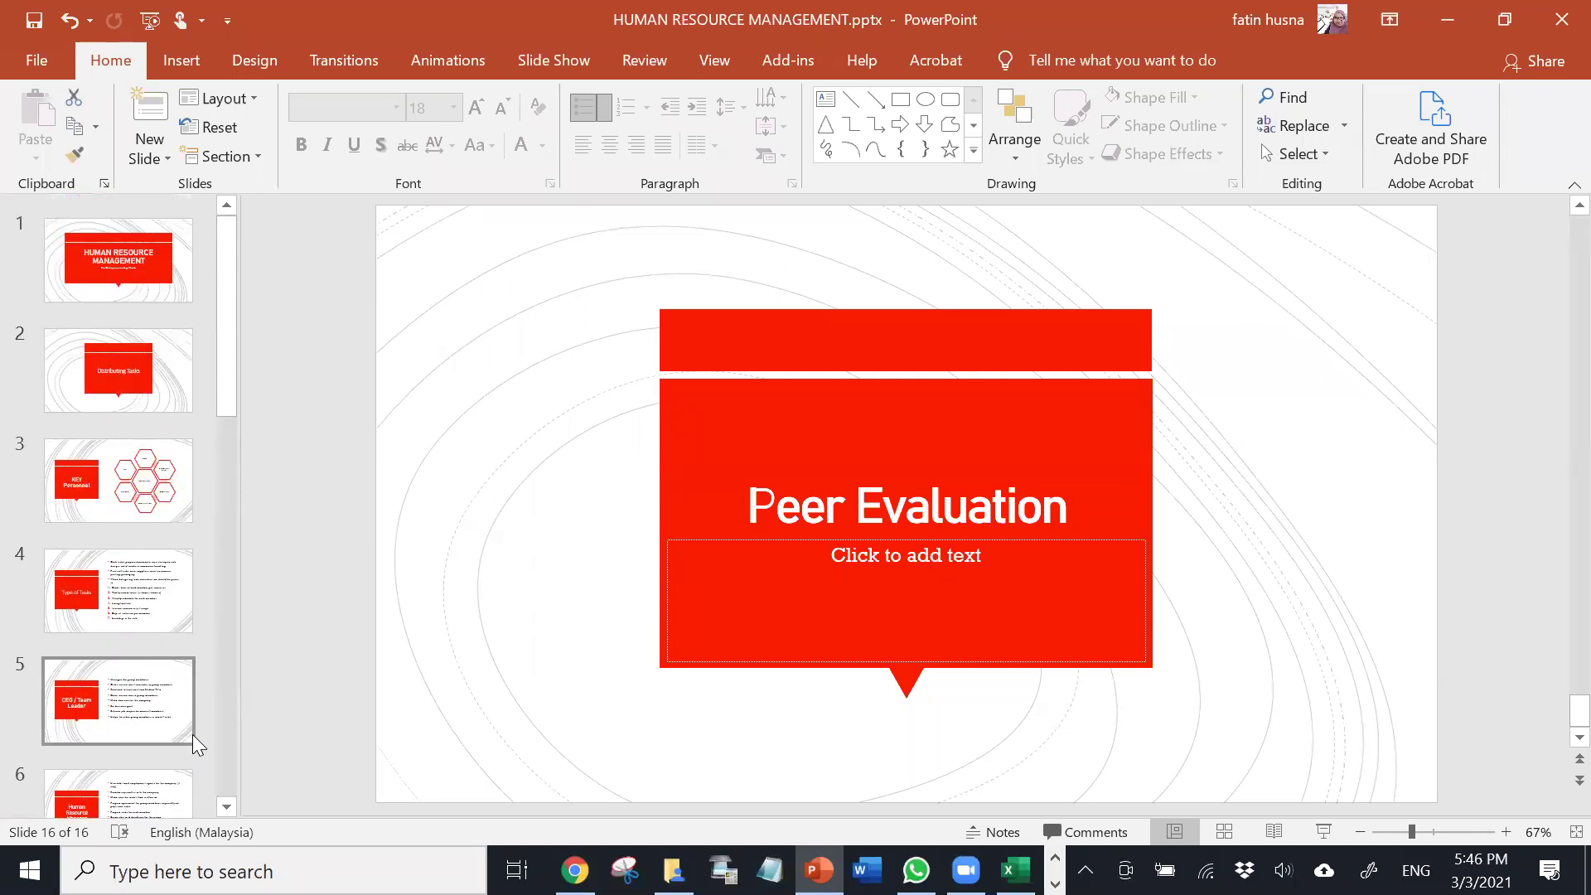